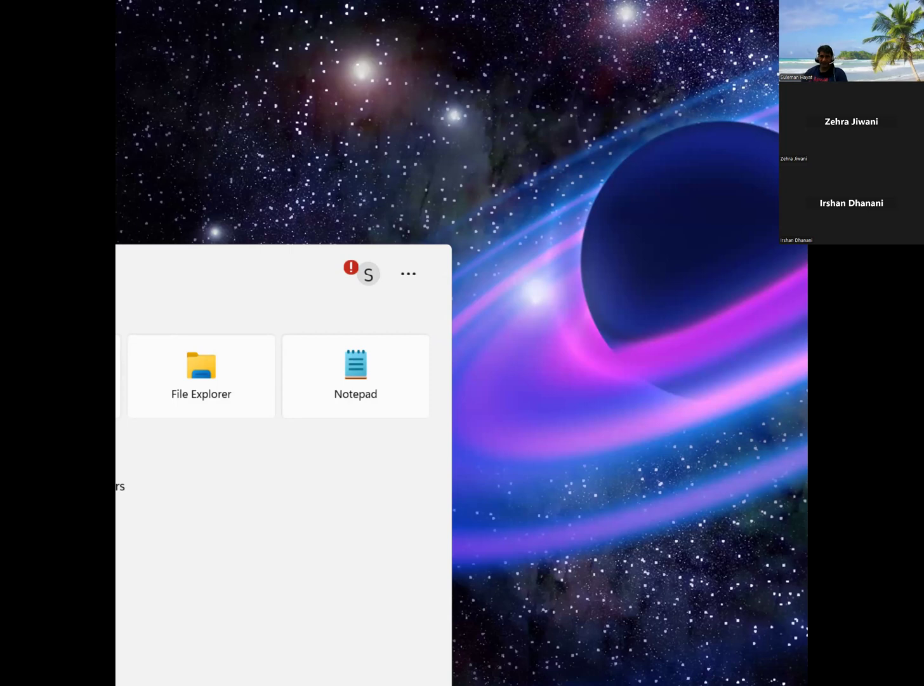
Step: Launch Cisco Packet Tracer and enlarge its window to fill nearly the whole screen
{"action": "type", "text": "packet"}
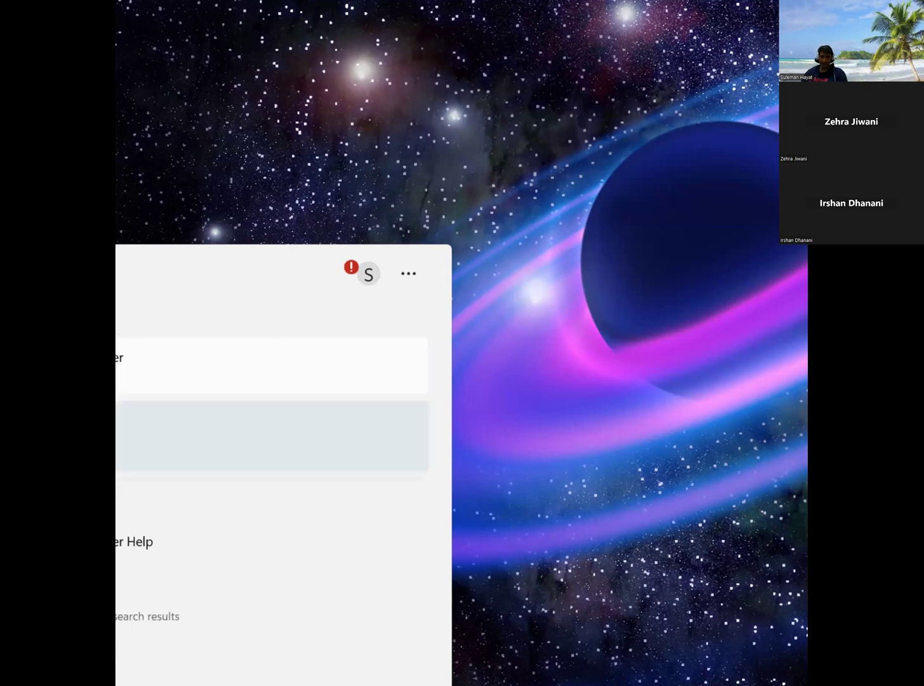
{"action": "key", "text": "Return"}
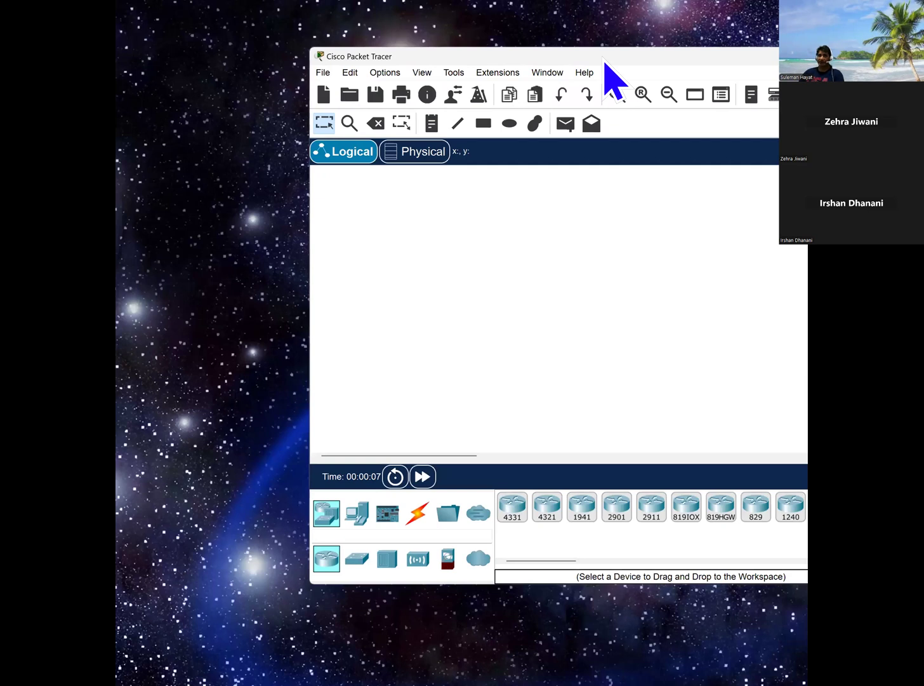
{"action": "left_click_drag", "start_coordinate": [604, 59], "coordinate": [413, 13]}
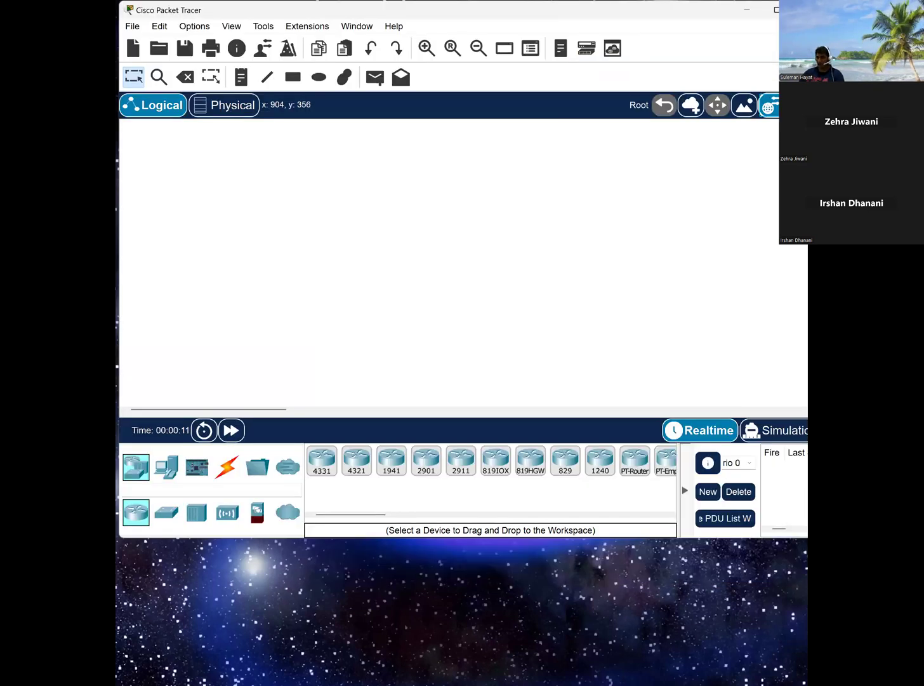
{"action": "left_click_drag", "start_coordinate": [822, 538], "coordinate": [807, 670]}
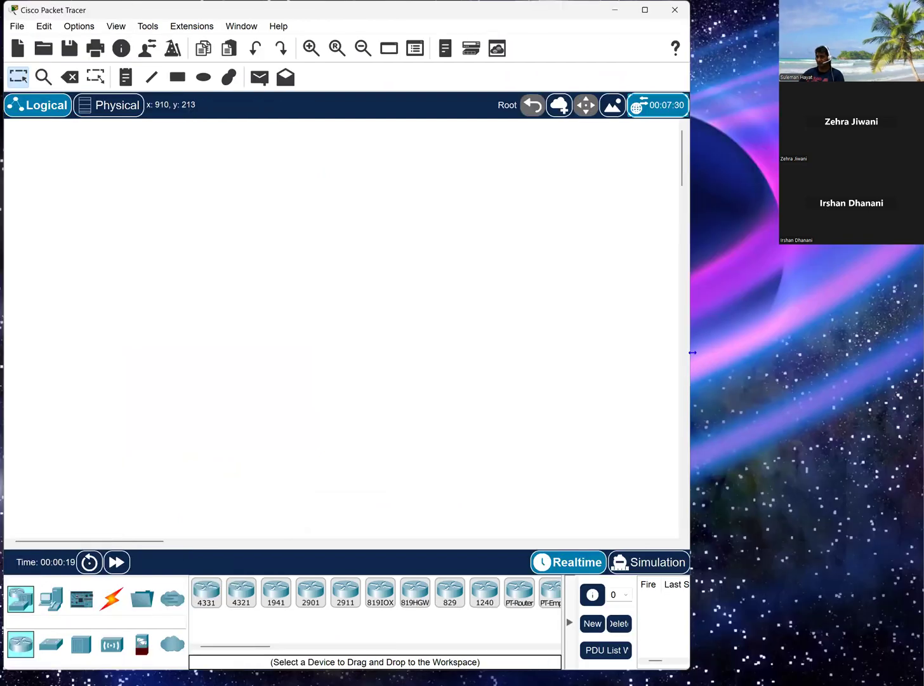
{"action": "left_click_drag", "start_coordinate": [690, 277], "coordinate": [908, 279]}
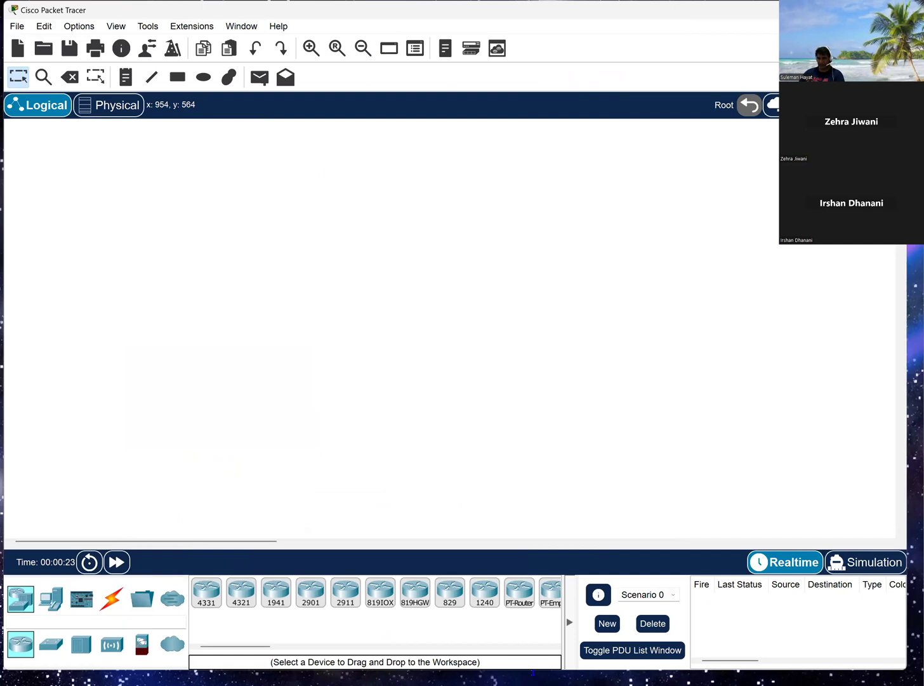
{"action": "left_click_drag", "start_coordinate": [534, 671], "coordinate": [534, 680]}
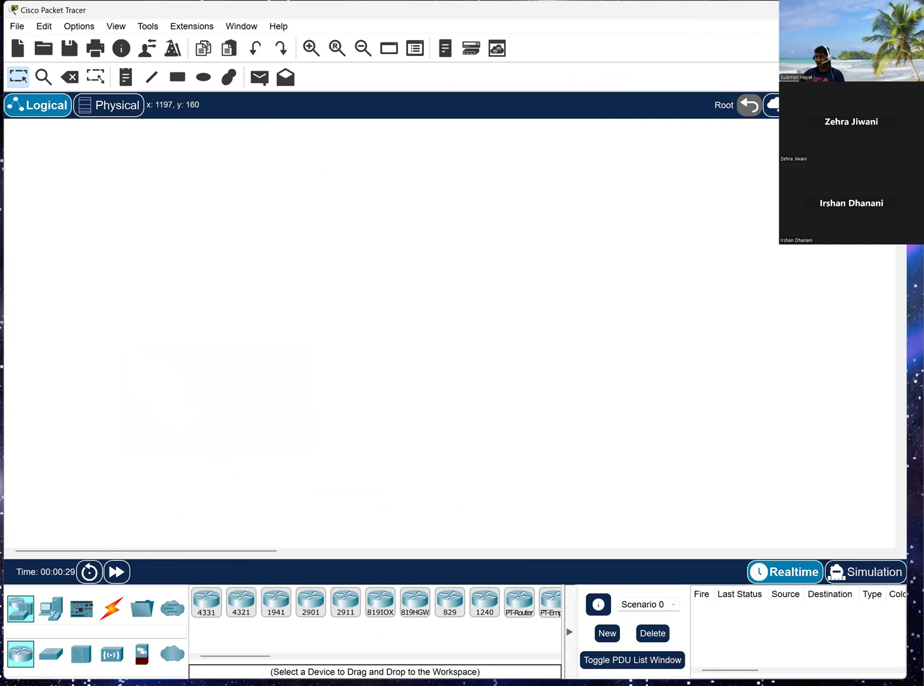
{"action": "left_click_drag", "start_coordinate": [907, 242], "coordinate": [916, 241]}
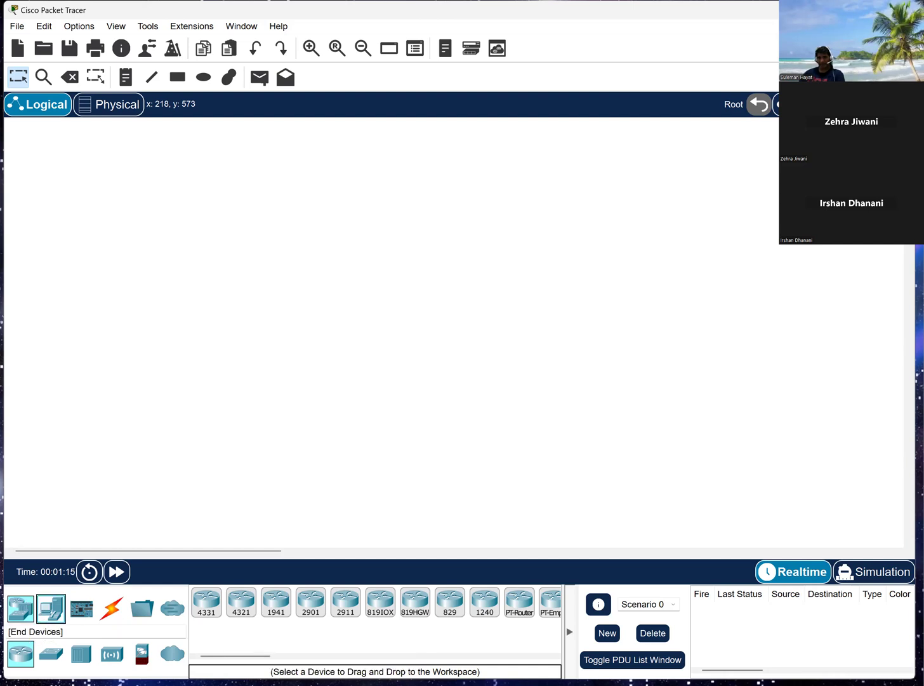
Step: Look through the End Devices, Components, Connections and Network Devices categories
{"action": "left_click", "coordinate": [50, 608]}
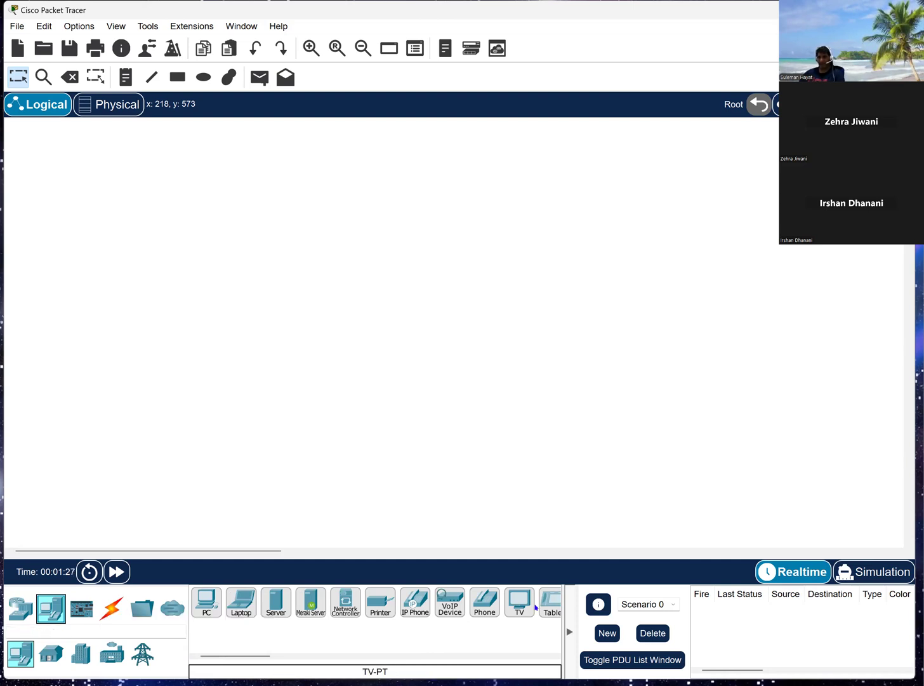
{"action": "left_click", "coordinate": [81, 609]}
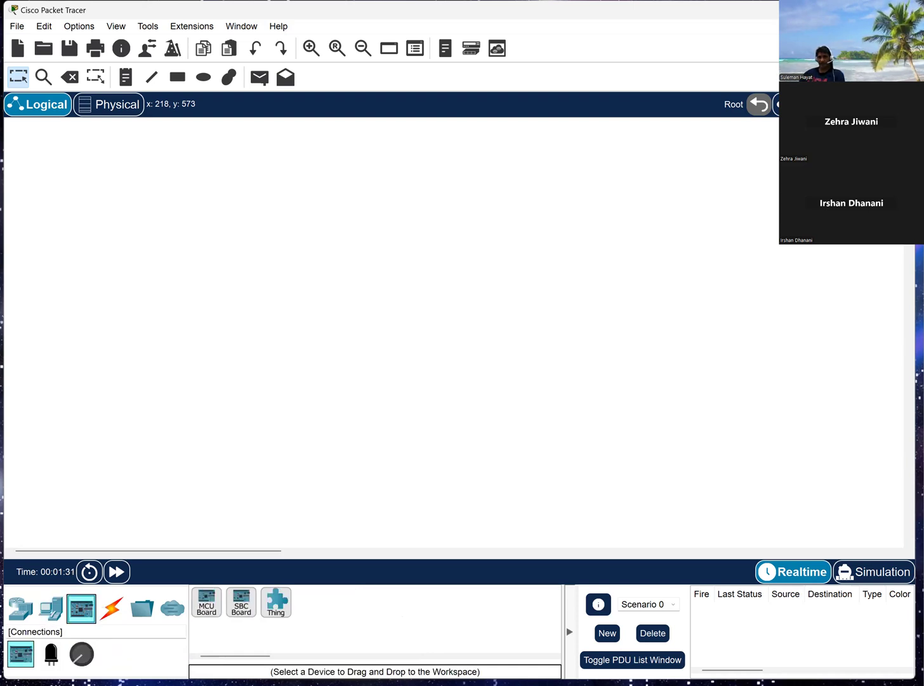
{"action": "left_click", "coordinate": [112, 608]}
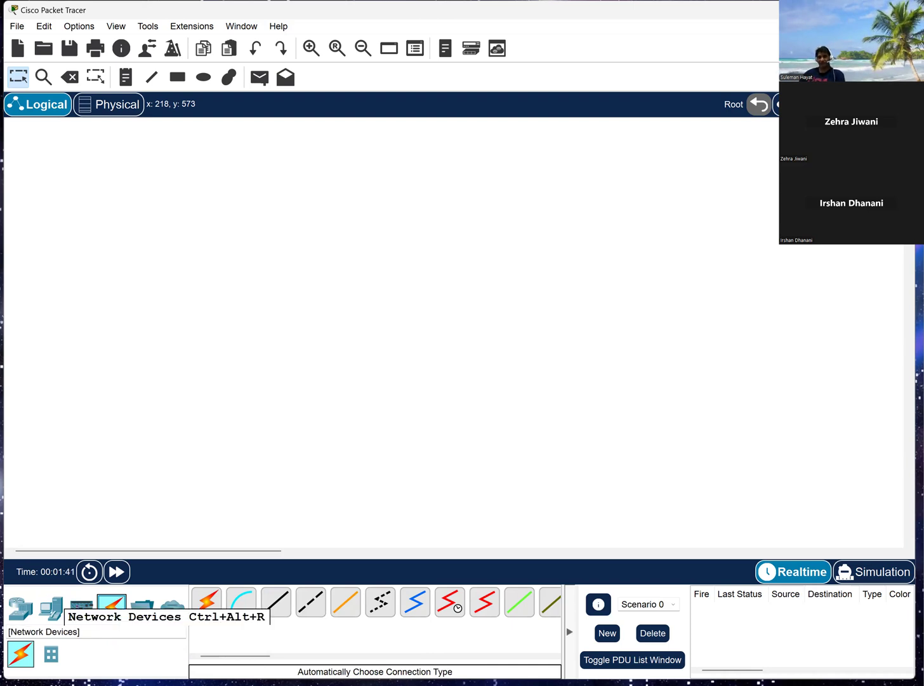
{"action": "left_click", "coordinate": [20, 608]}
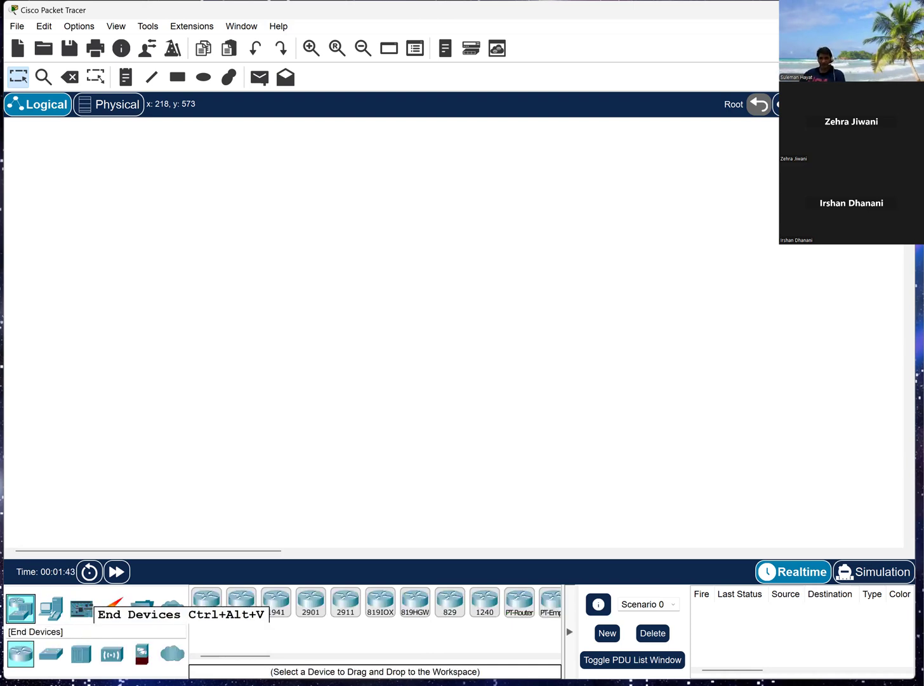
{"action": "left_click", "coordinate": [51, 608]}
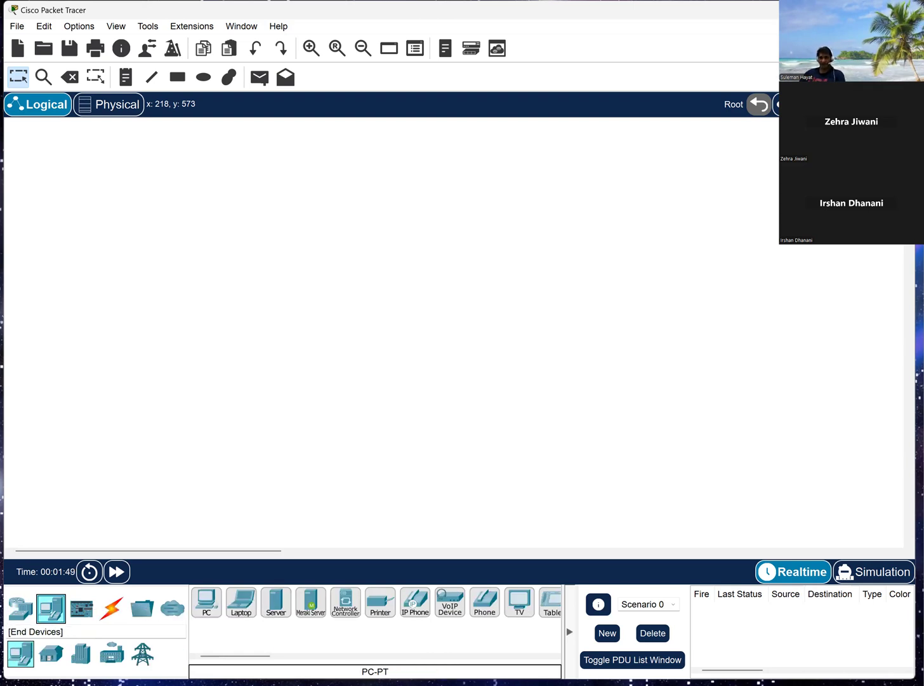
{"action": "left_click", "coordinate": [111, 608]}
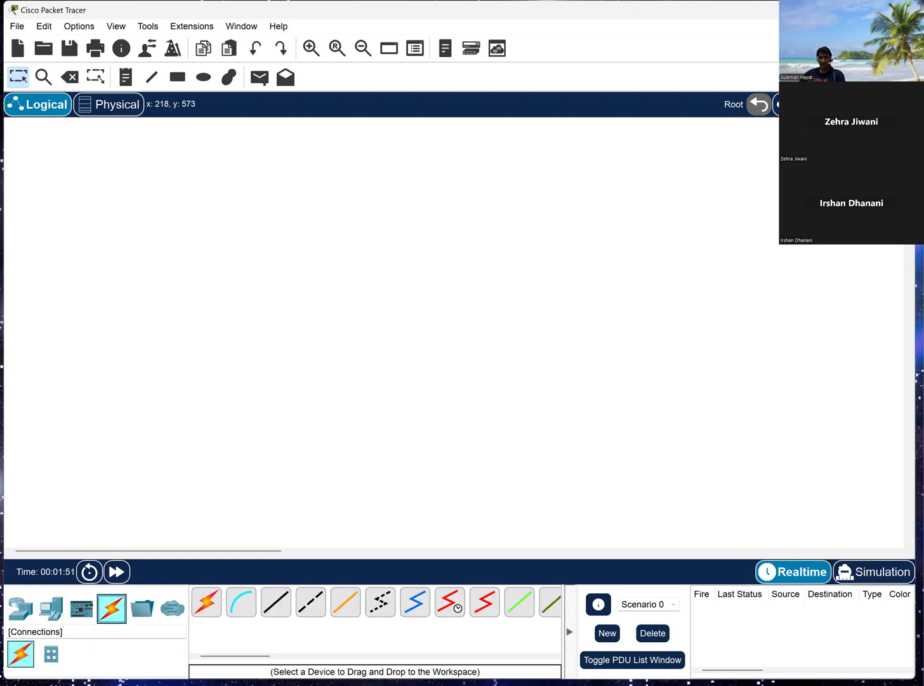
Step: Add two laptops from the end devices to the logical workspace, side by side, and nudge the first one slightly down
{"action": "left_click", "coordinate": [51, 608]}
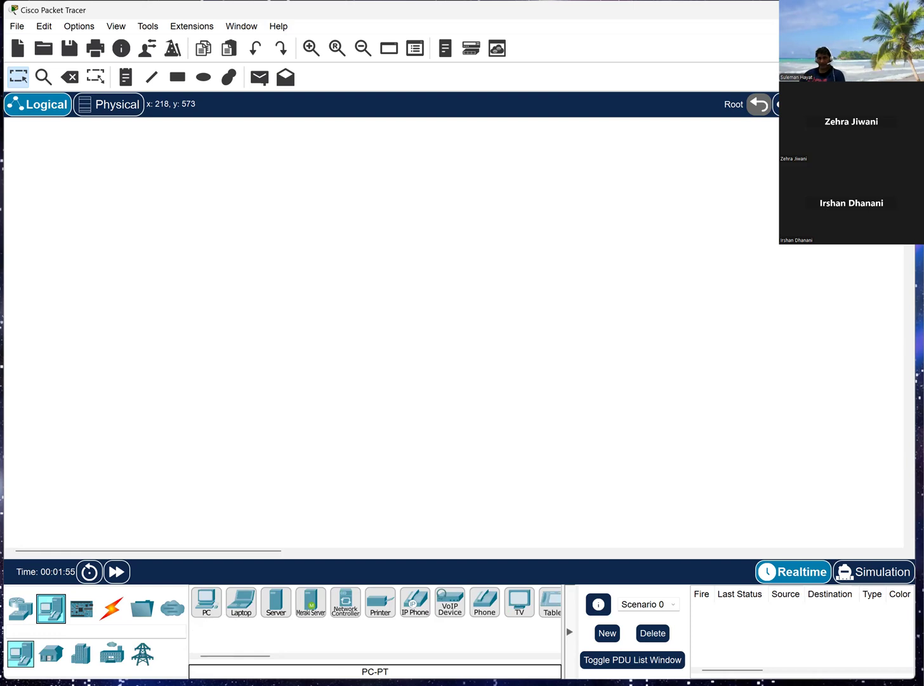
{"action": "left_click_drag", "start_coordinate": [244, 606], "coordinate": [76, 343]}
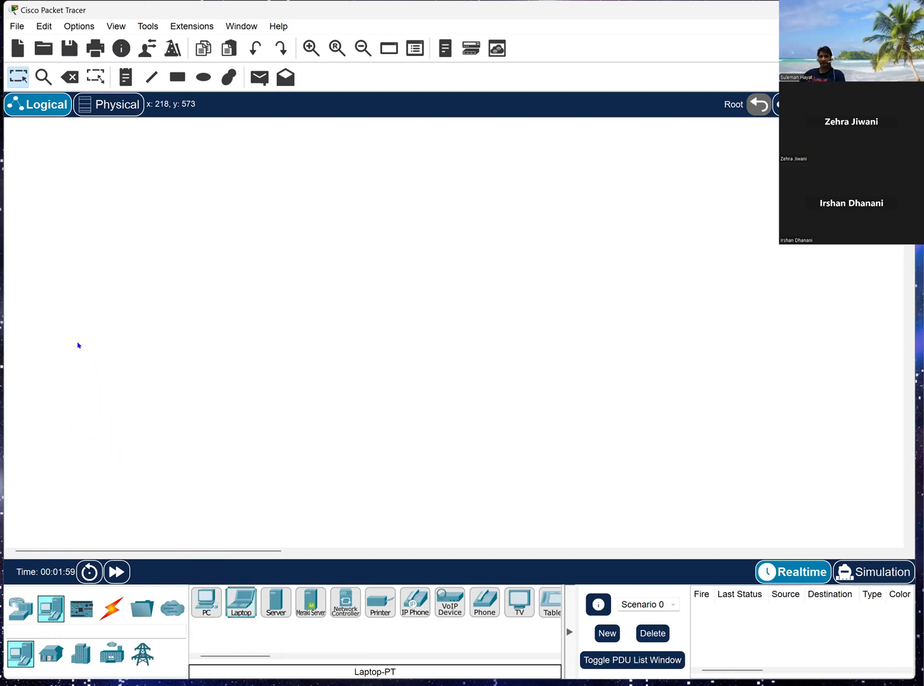
{"action": "left_click_drag", "start_coordinate": [241, 607], "coordinate": [269, 365]}
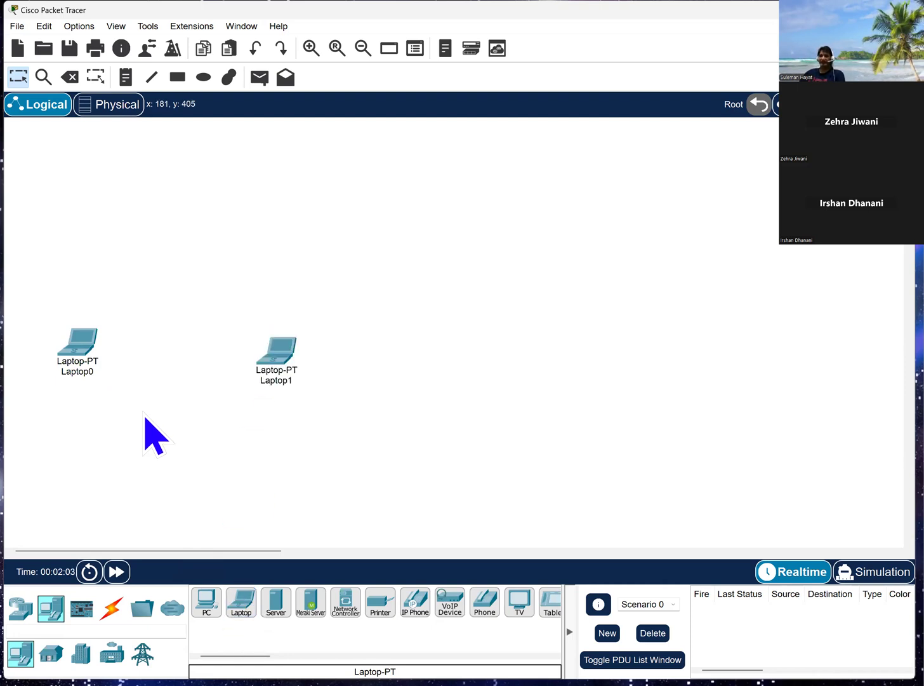
{"action": "mouse_move", "coordinate": [78, 367]}
{"action": "left_mouse_down"}
{"action": "mouse_move", "coordinate": [76, 378]}
{"action": "mouse_move", "coordinate": [88, 355]}
{"action": "mouse_move", "coordinate": [78, 368]}
{"action": "left_mouse_up"}
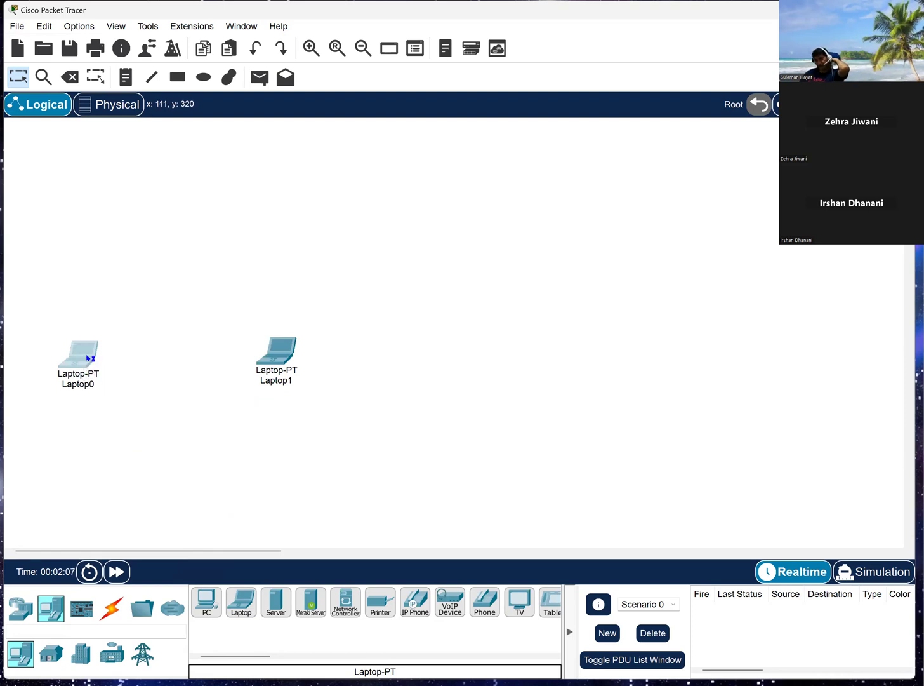
Step: Give Laptop0 the static IPv4 address 10.10.1.11, subnet mask 255.255.255.0, default gateway 10.10.1.1 and DNS server 75.75.75.75
{"action": "left_click", "coordinate": [79, 367]}
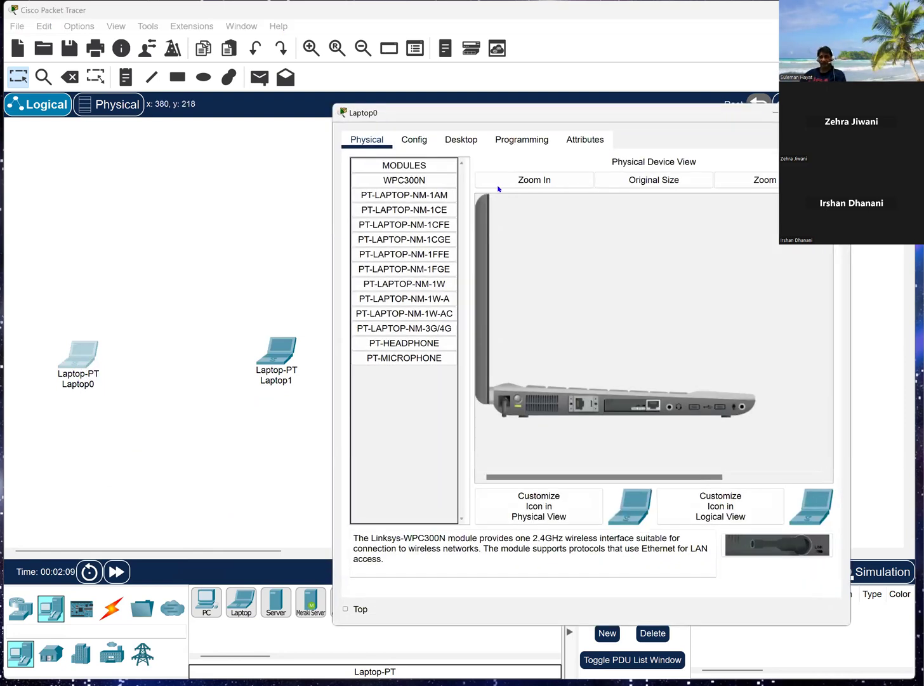
{"action": "left_click", "coordinate": [424, 141]}
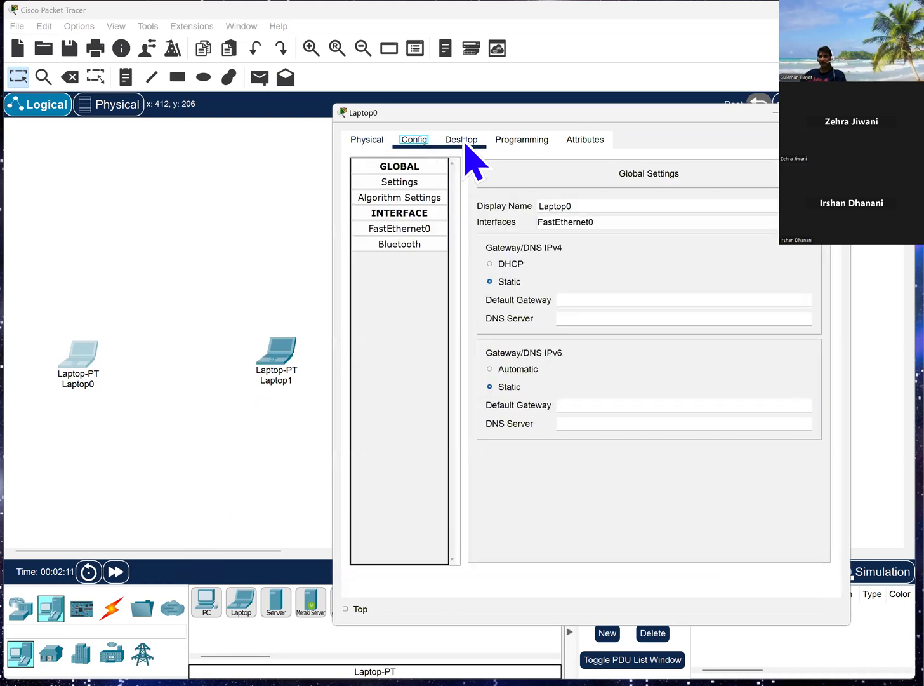
{"action": "left_click", "coordinate": [464, 145]}
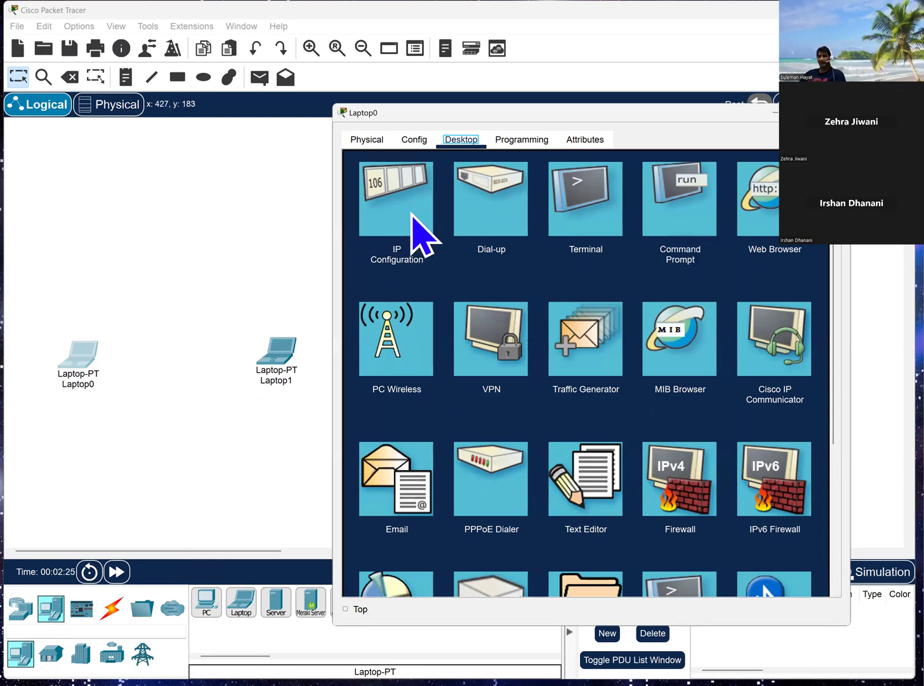
{"action": "left_click", "coordinate": [386, 192]}
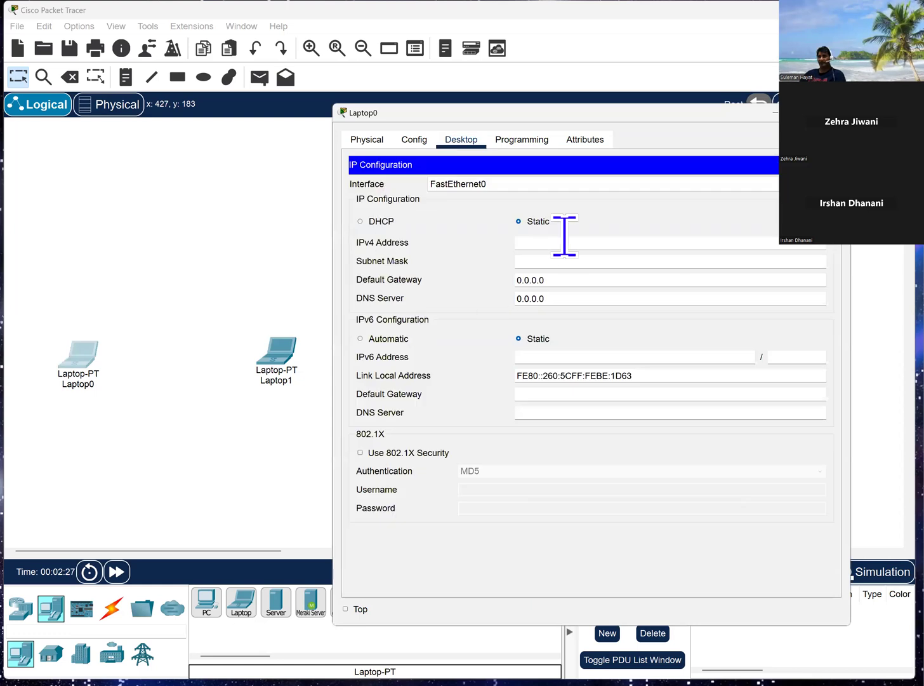
{"action": "left_click", "coordinate": [646, 244]}
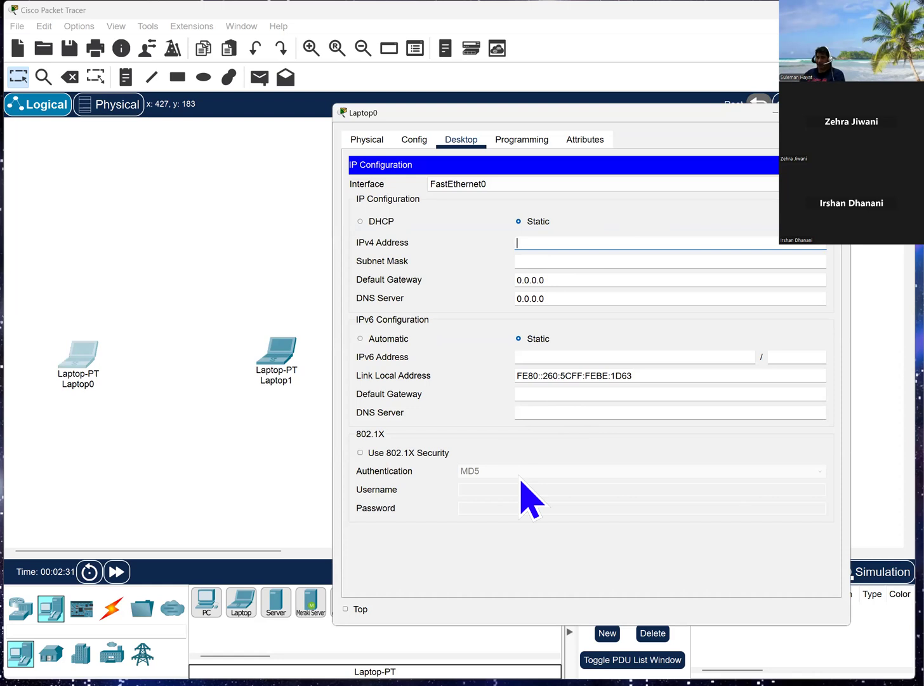
{"action": "type", "text": "10.10"}
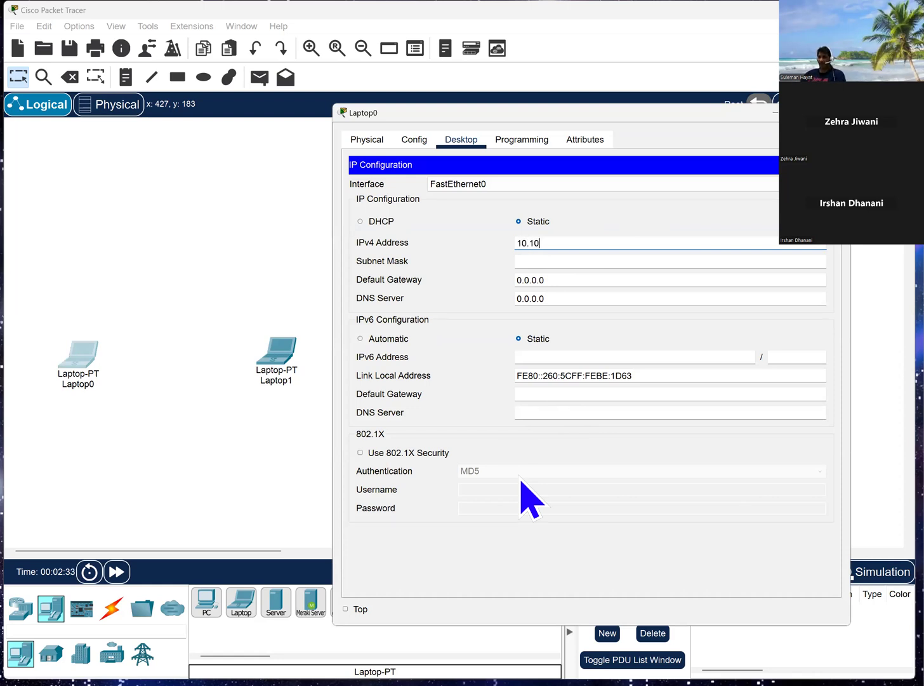
{"action": "type", "text": ".1.11"}
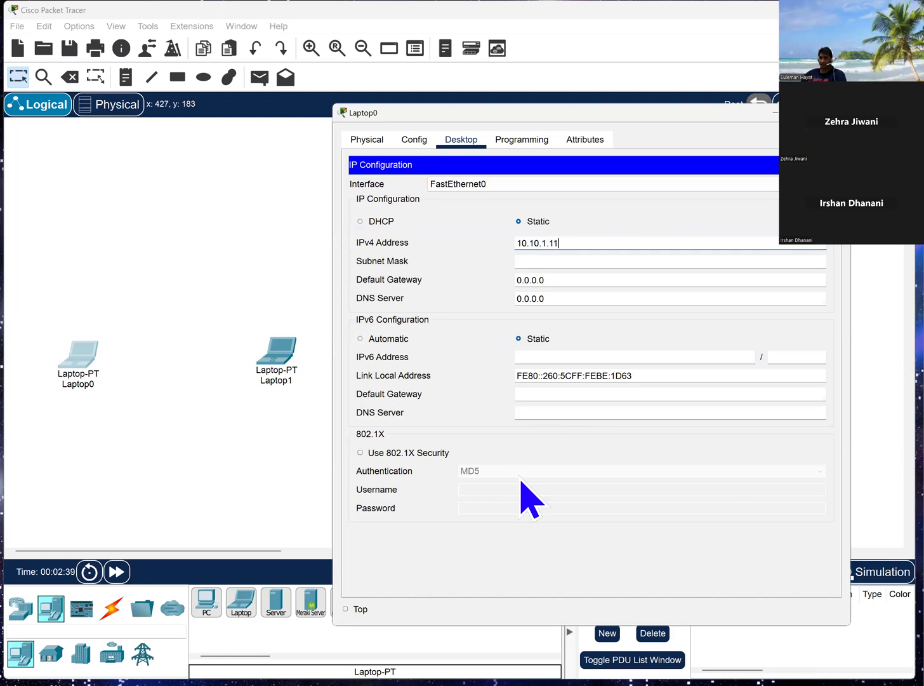
{"action": "left_click", "coordinate": [543, 261]}
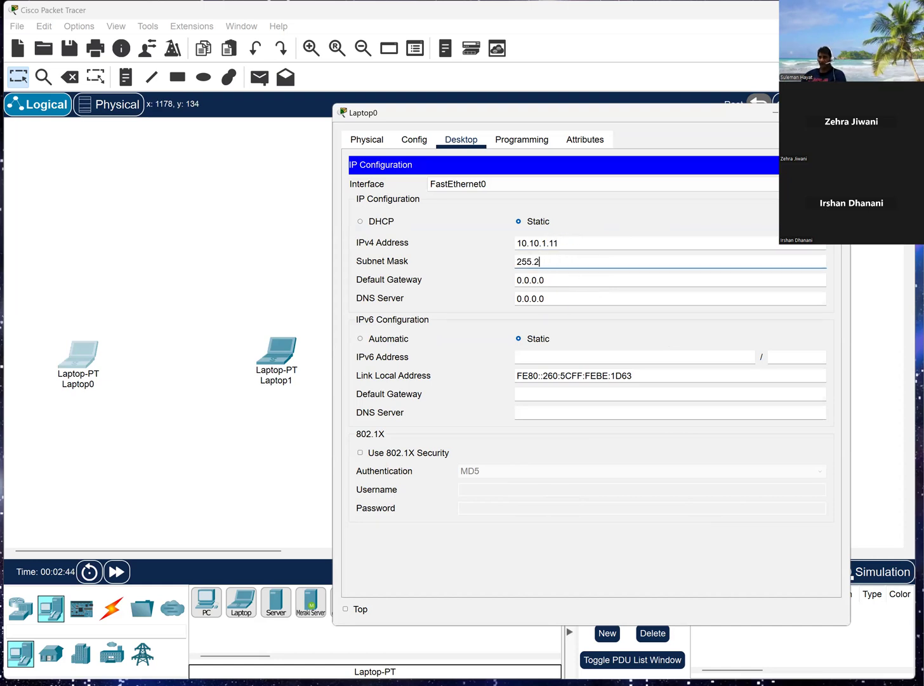
{"action": "left_click", "coordinate": [580, 281]}
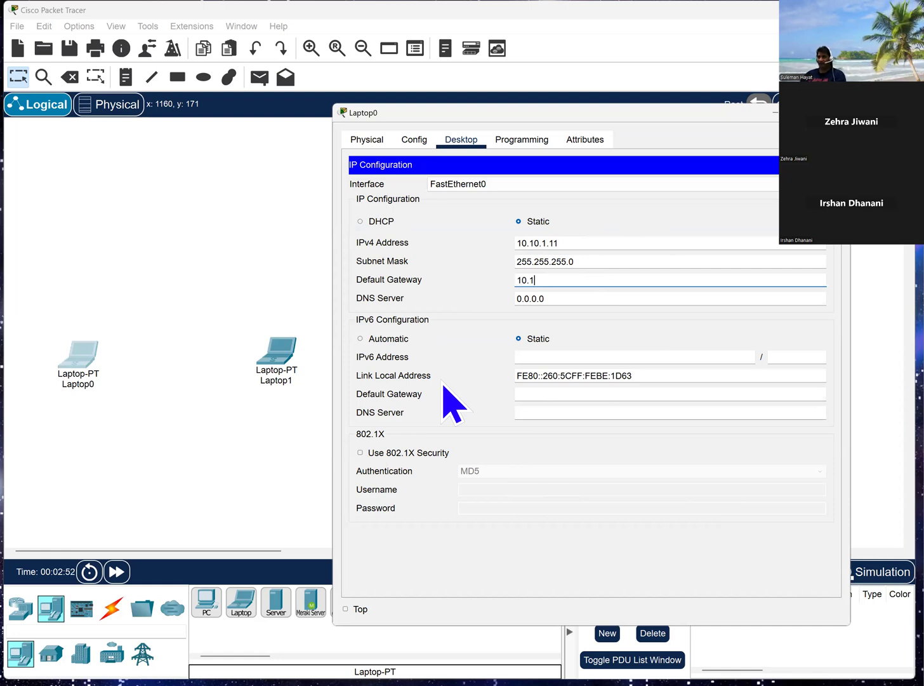
{"action": "type", "text": "10.10.1.1"}
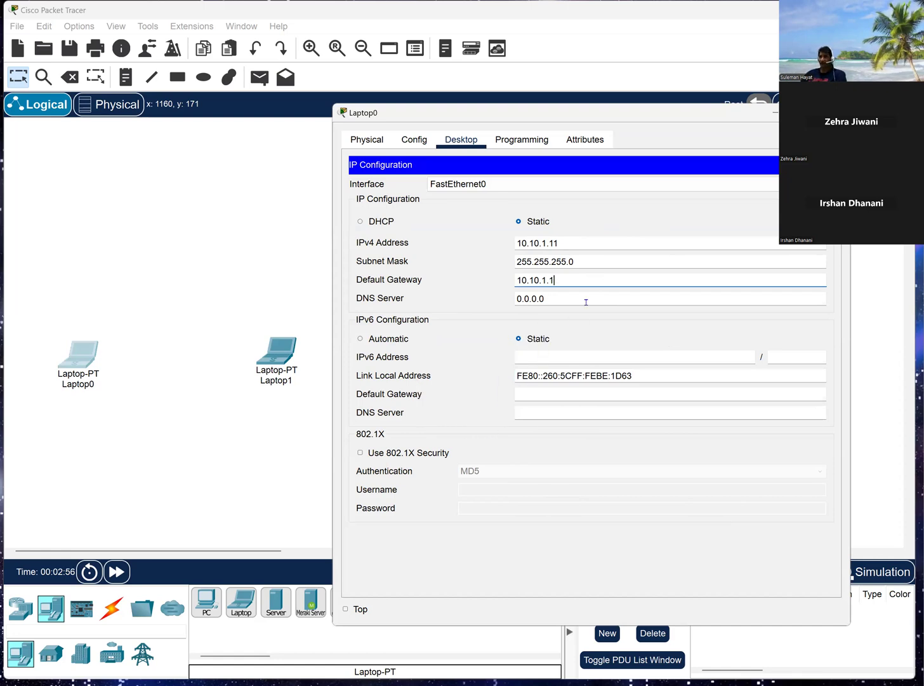
{"action": "key", "text": "Tab"}
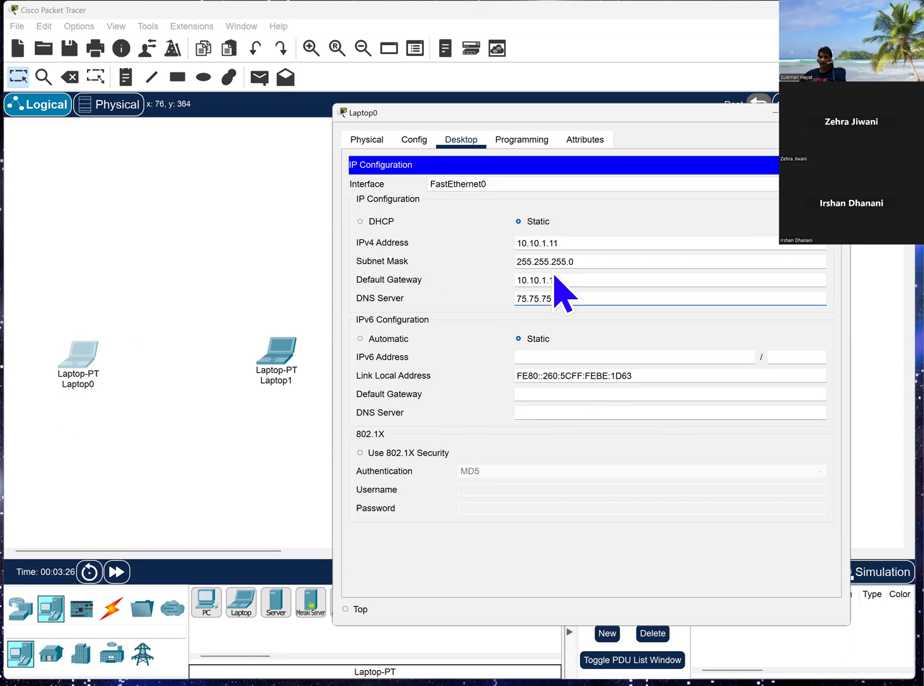
Step: Change Laptop0's display name to PC1-10.10.1.11 and close its settings
{"action": "left_click_drag", "start_coordinate": [574, 243], "coordinate": [490, 242]}
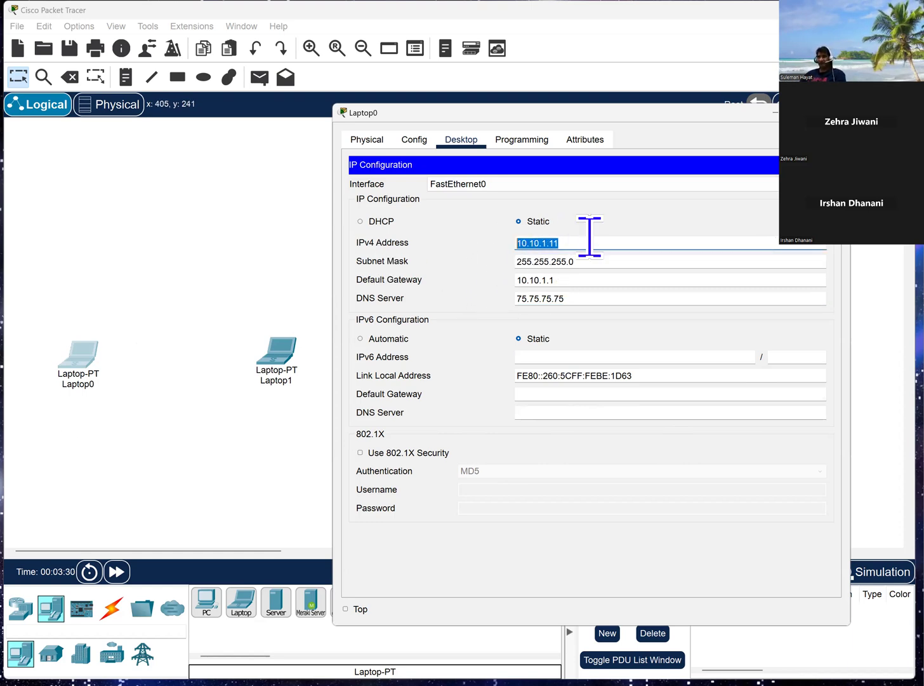
{"action": "left_click", "coordinate": [420, 141]}
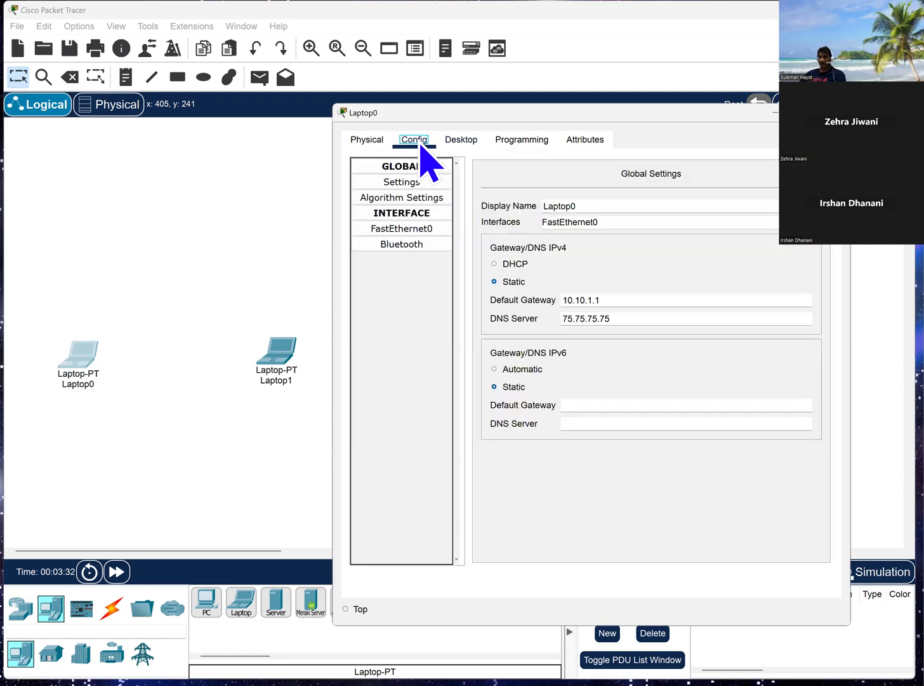
{"action": "left_click_drag", "start_coordinate": [588, 201], "coordinate": [513, 203]}
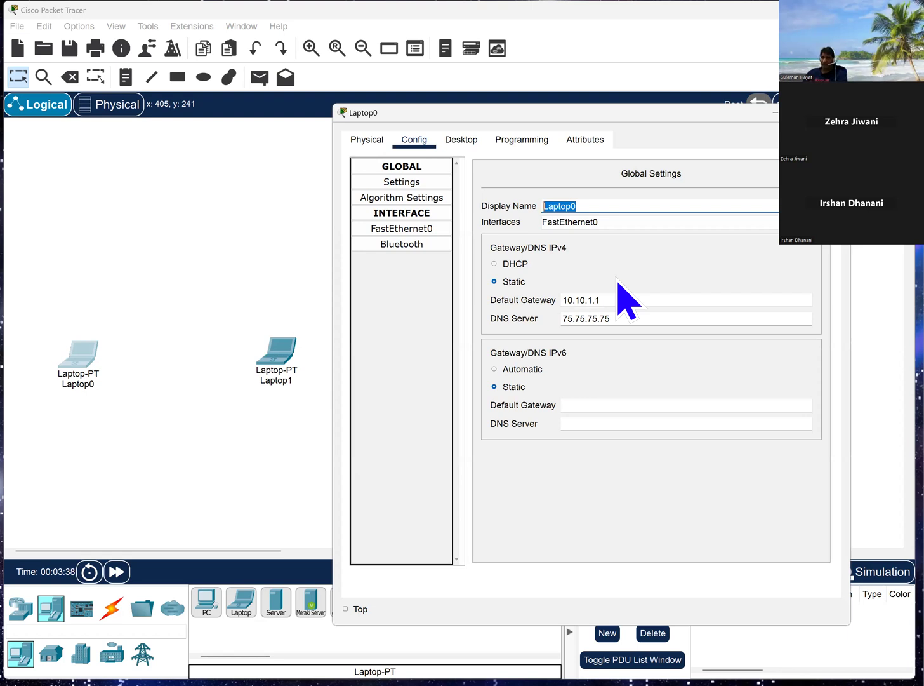
{"action": "type", "text": "PC1-10.10.1.11"}
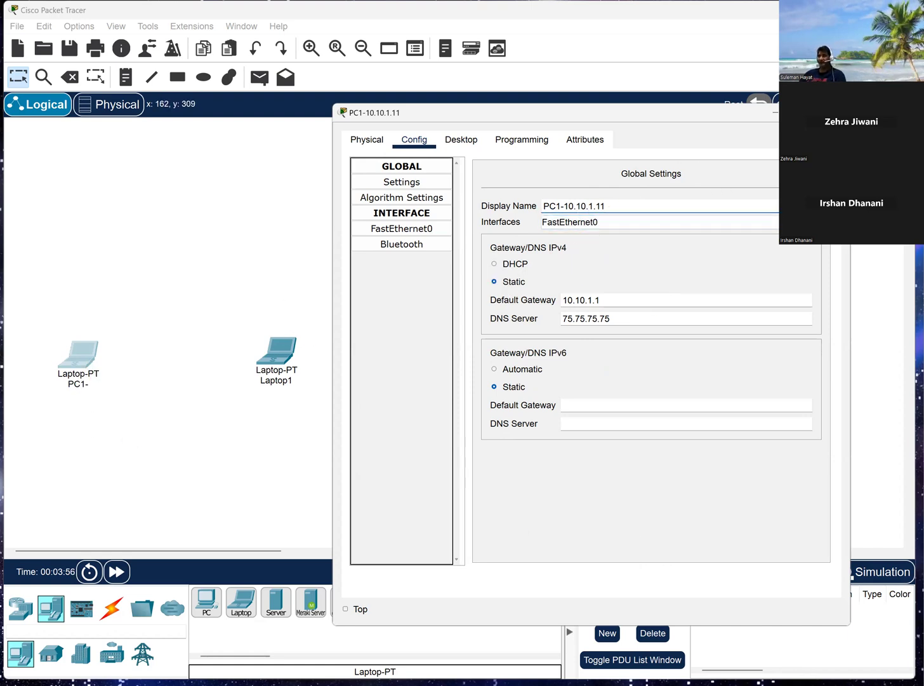
{"action": "left_click", "coordinate": [835, 113]}
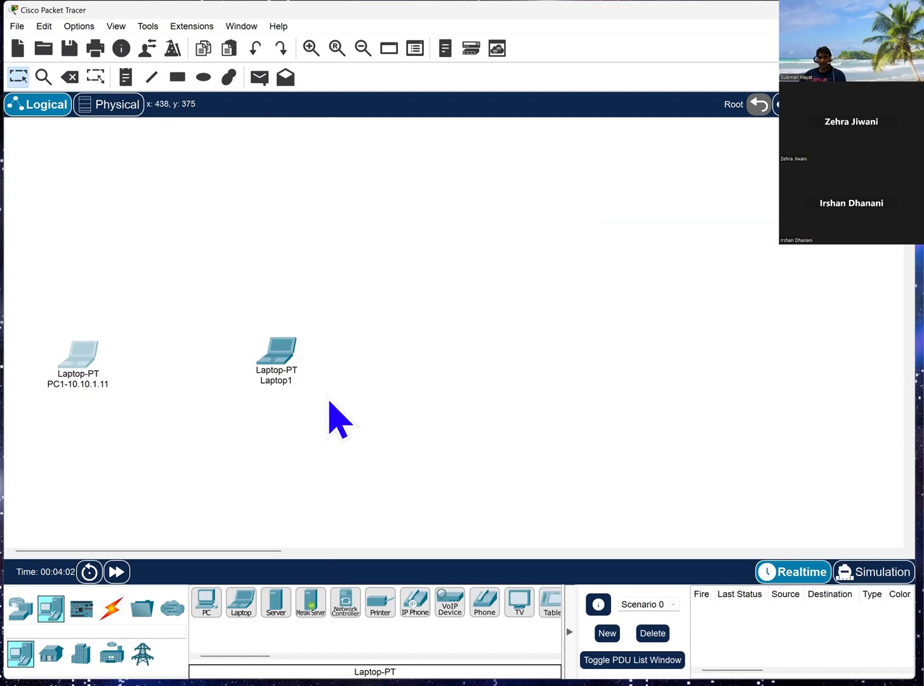
Step: Delete the unconfigured laptop Laptop1 from the logical workspace and leave delete mode
{"action": "left_click_drag", "start_coordinate": [327, 395], "coordinate": [247, 322]}
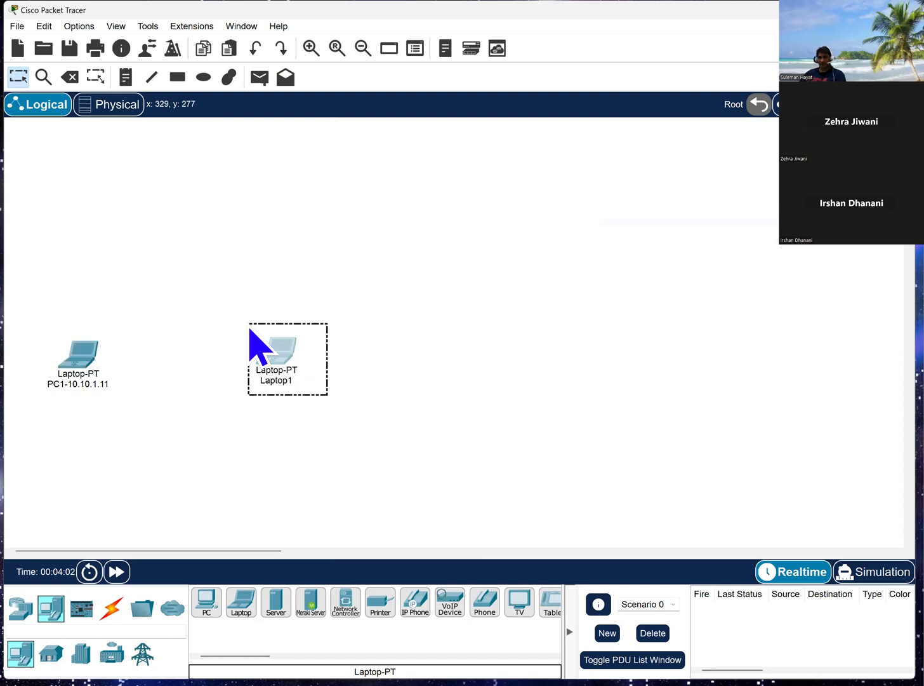
{"action": "key", "text": "Delete"}
{"action": "left_click", "coordinate": [473, 377]}
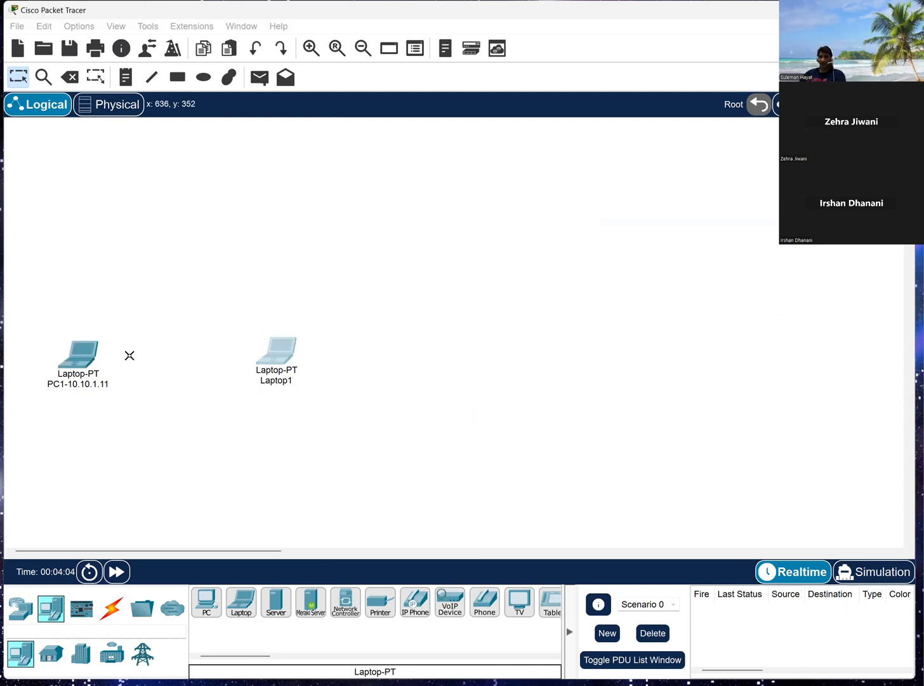
{"action": "key", "text": "Escape"}
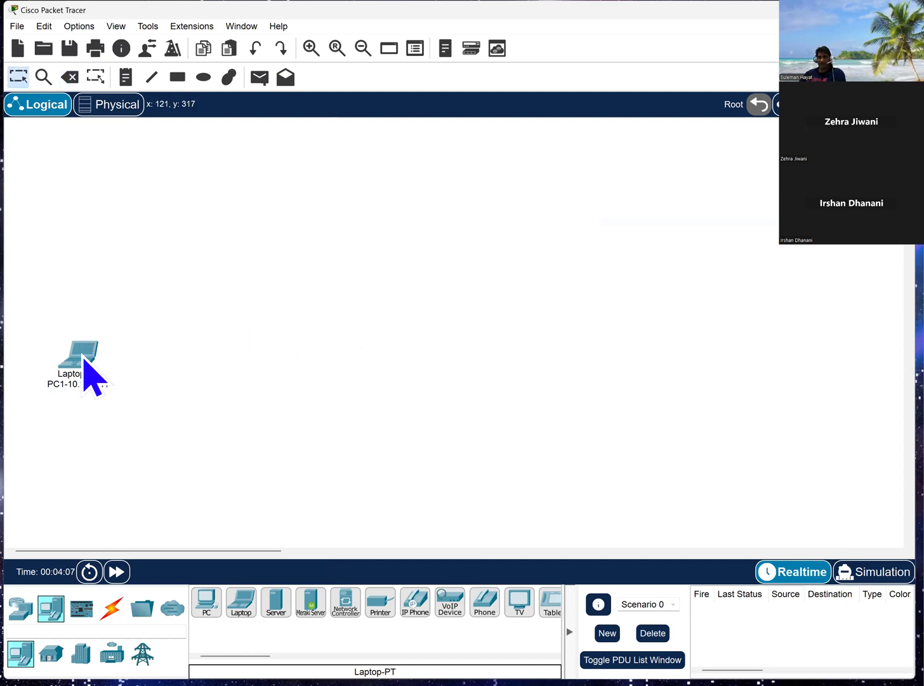
Step: Duplicate the configured laptop PC1-10.10.1.11 twice, placing the copies in a row beside it
{"action": "mouse_move", "coordinate": [81, 357]}
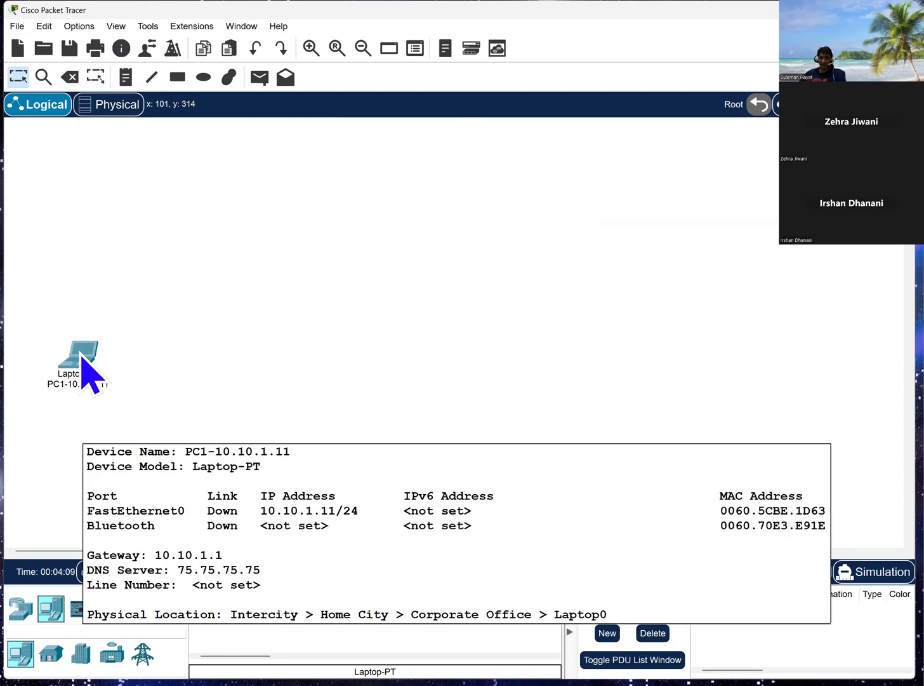
{"action": "left_click_drag", "start_coordinate": [80, 355], "coordinate": [265, 347]}
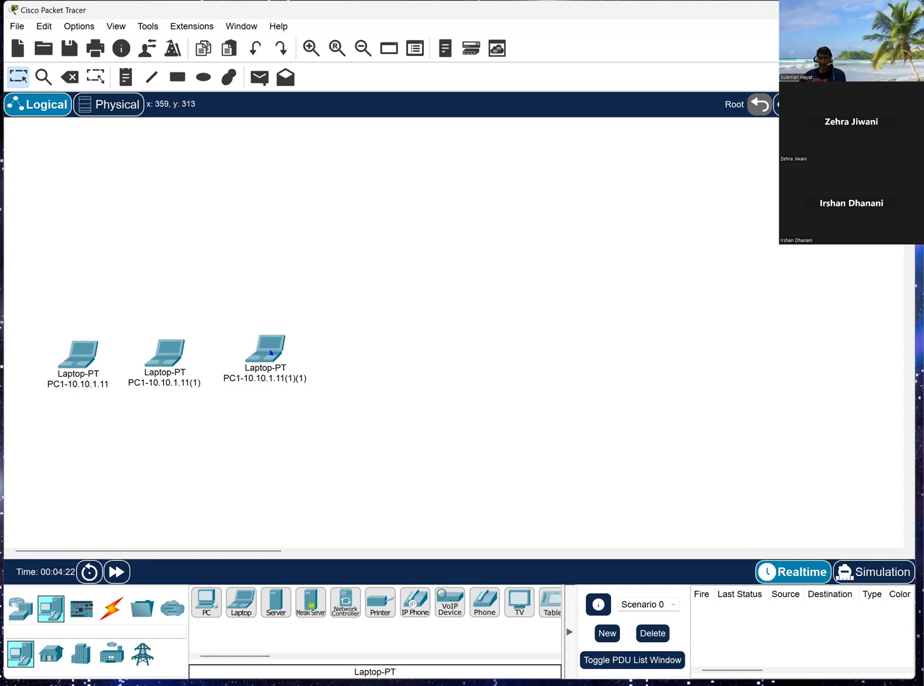
Step: Duplicate the last laptop in the row once more, delete that extra copy and keep the other copies
{"action": "left_click_drag", "start_coordinate": [272, 352], "coordinate": [344, 307]}
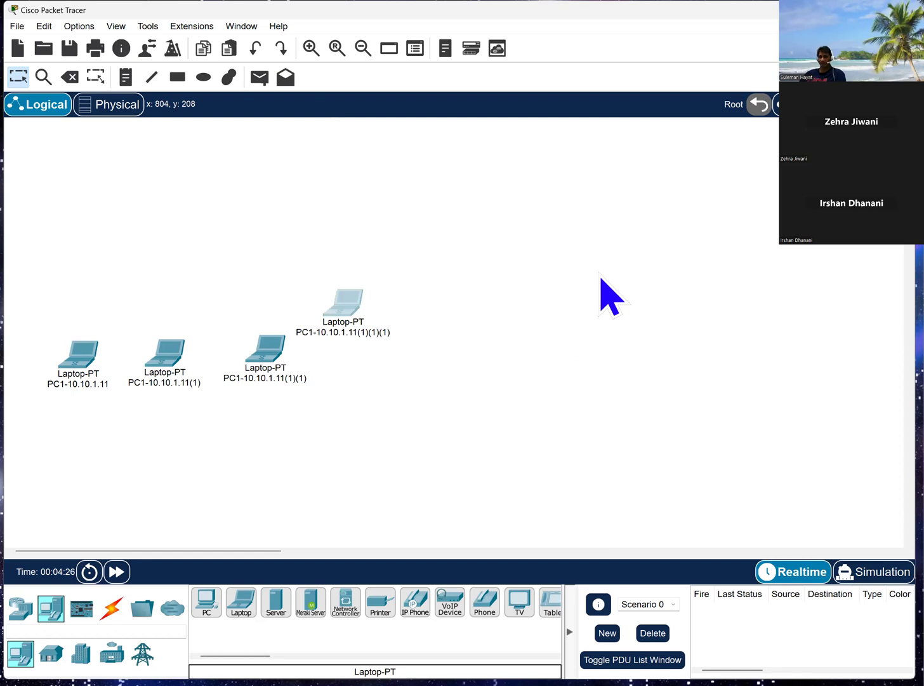
{"action": "left_click_drag", "start_coordinate": [434, 348], "coordinate": [337, 285]}
{"action": "key", "text": "Delete"}
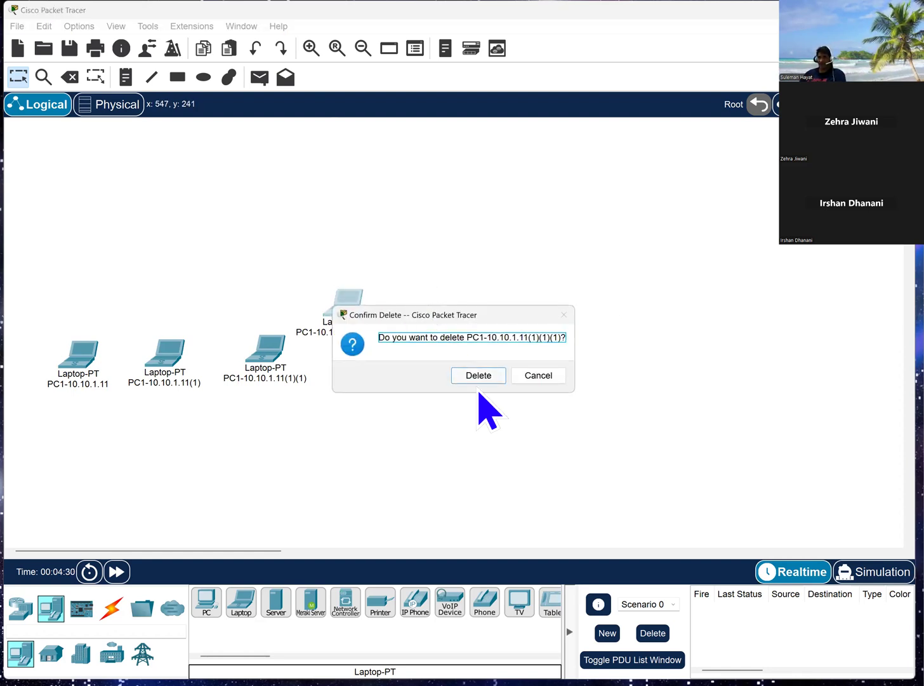
{"action": "left_click", "coordinate": [476, 376]}
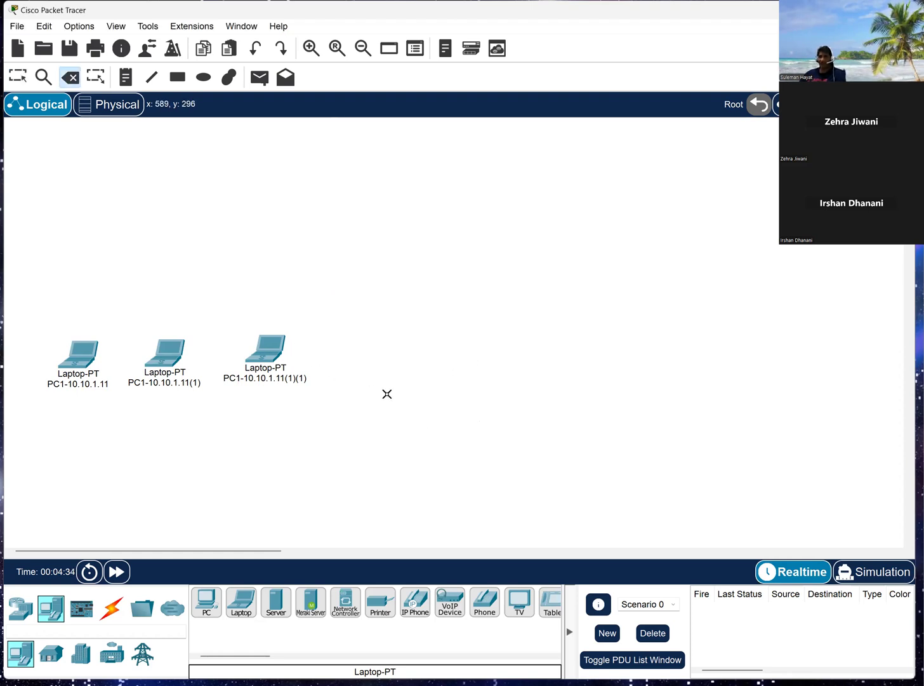
{"action": "left_click", "coordinate": [272, 359]}
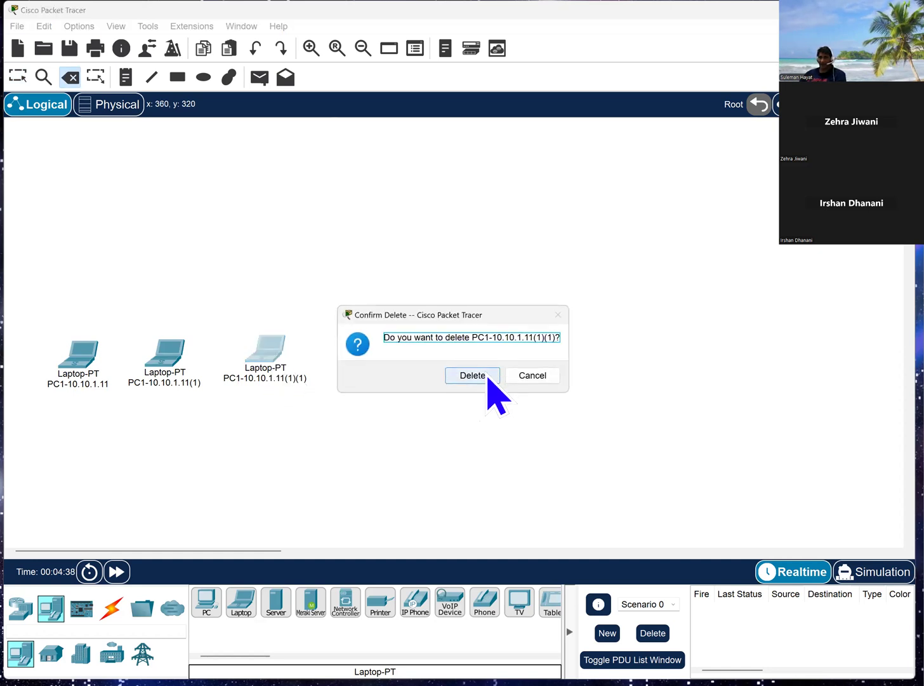
{"action": "left_click", "coordinate": [533, 375]}
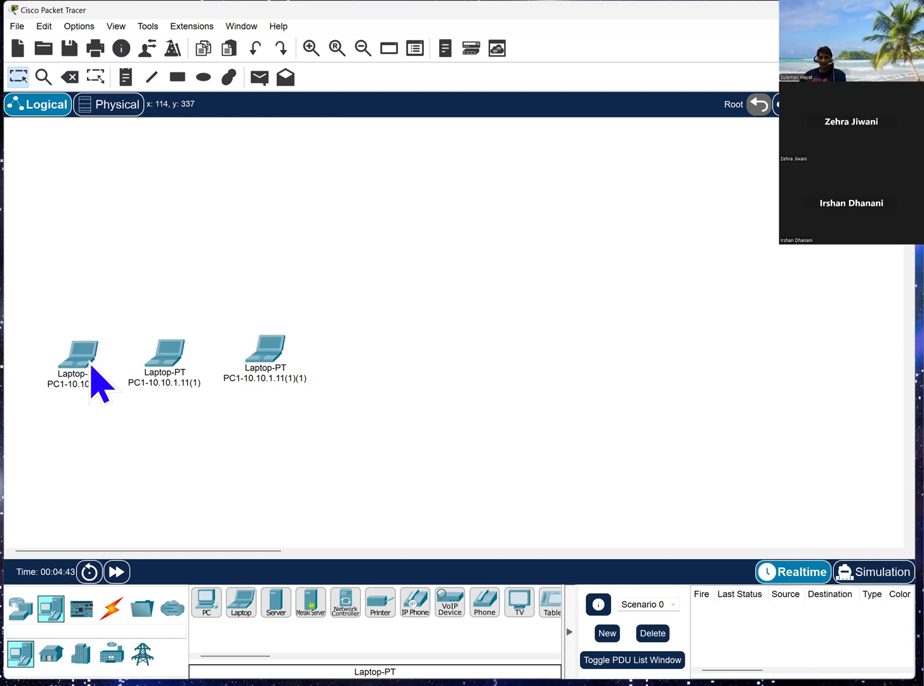
Step: Move PC1-10.10.1.11 slightly away from its first copy and set that copy's IPv4 address to 10.10.1.12
{"action": "left_click_drag", "start_coordinate": [81, 366], "coordinate": [67, 368]}
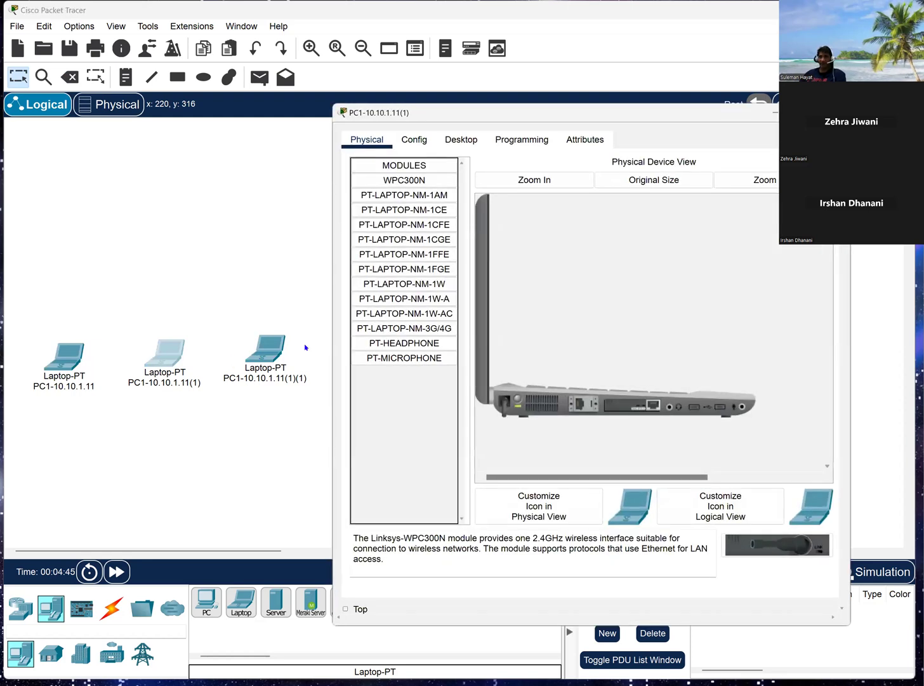
{"action": "left_click", "coordinate": [414, 140]}
{"action": "left_click", "coordinate": [461, 139]}
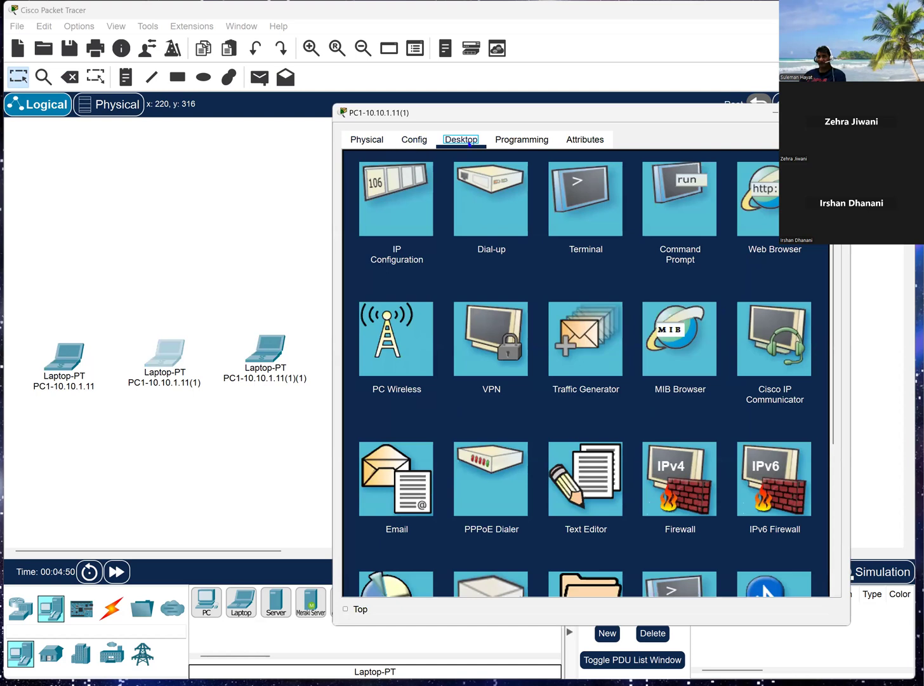
{"action": "left_click", "coordinate": [393, 208]}
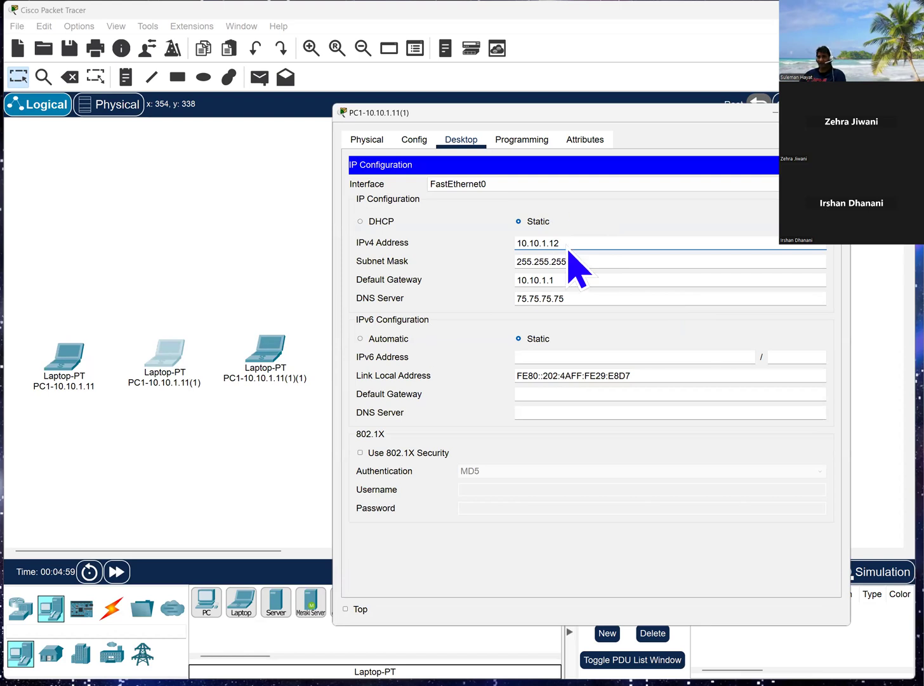
{"action": "key", "text": "ctrl+a"}
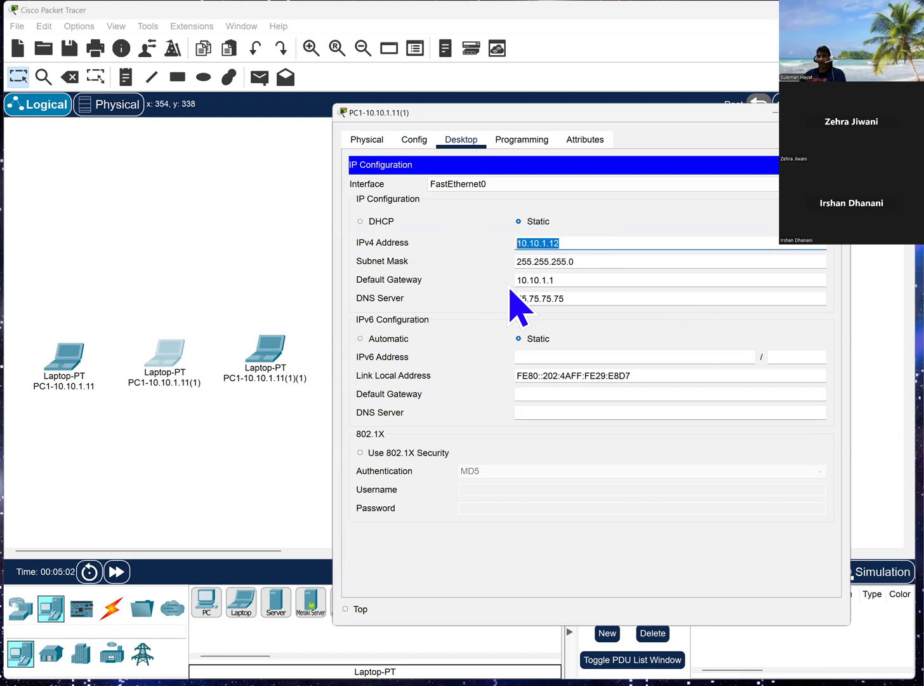
Step: Change the first copy's display name to PC2-10.10.1.12 and close its settings
{"action": "left_click", "coordinate": [375, 146]}
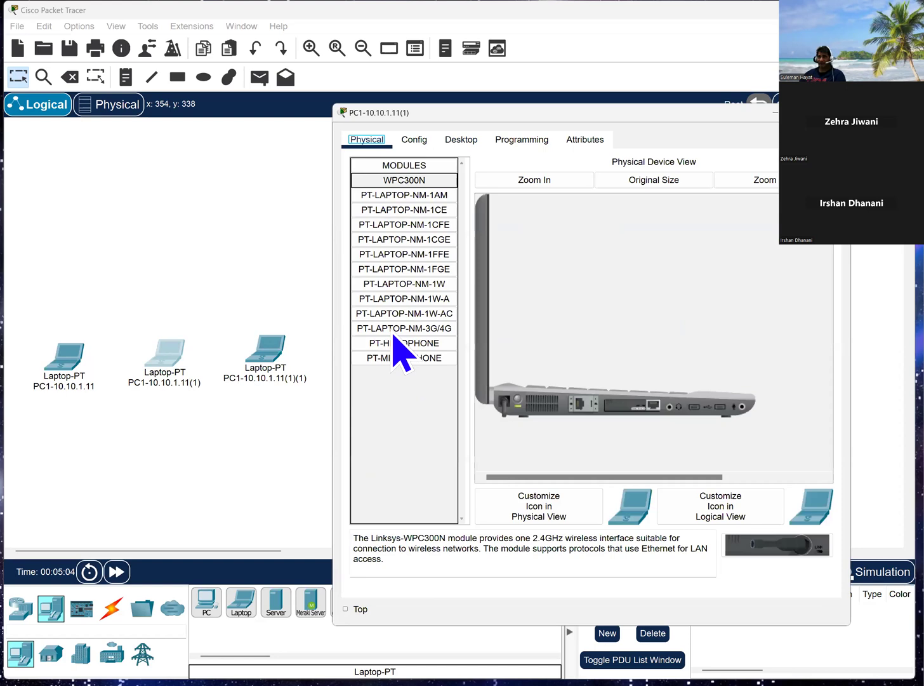
{"action": "left_click", "coordinate": [416, 141]}
{"action": "left_click_drag", "start_coordinate": [626, 203], "coordinate": [468, 204]}
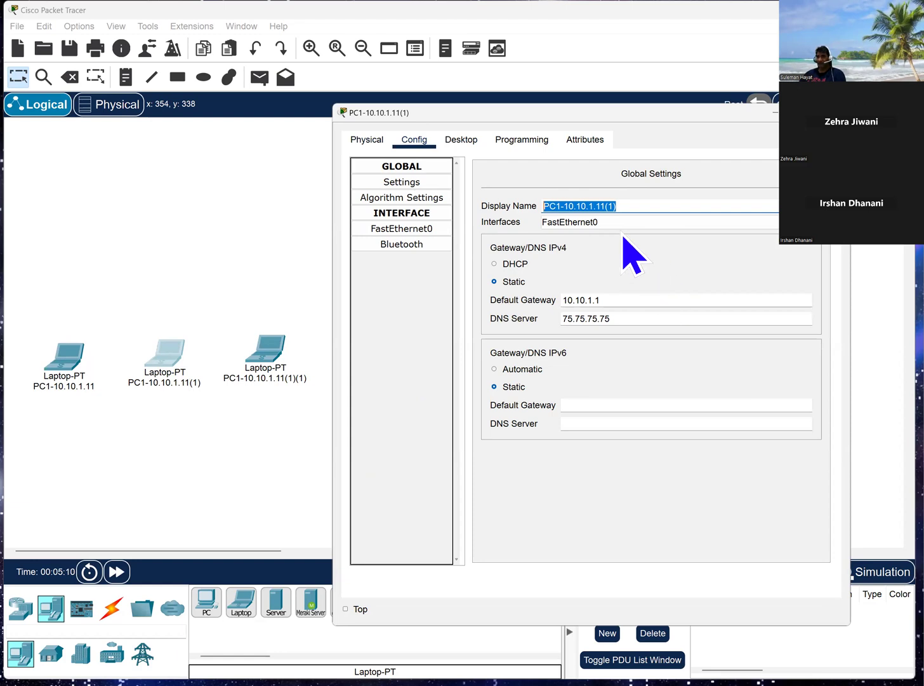
{"action": "left_click", "coordinate": [571, 206]}
{"action": "key", "text": "shift+End"}
{"action": "key", "text": "BackSpace"}
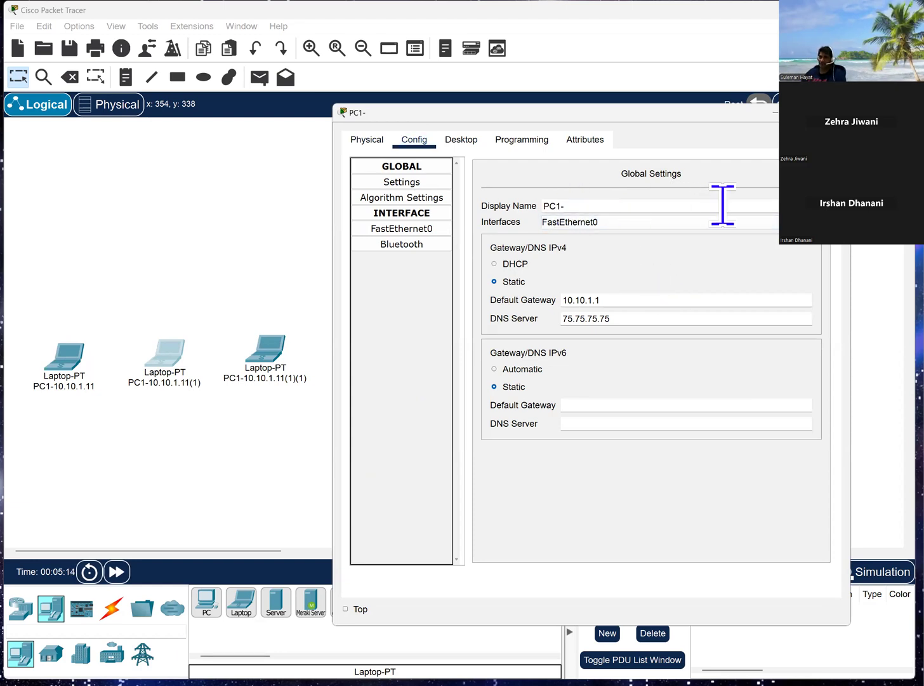
{"action": "type", "text": "0.10.1.12"}
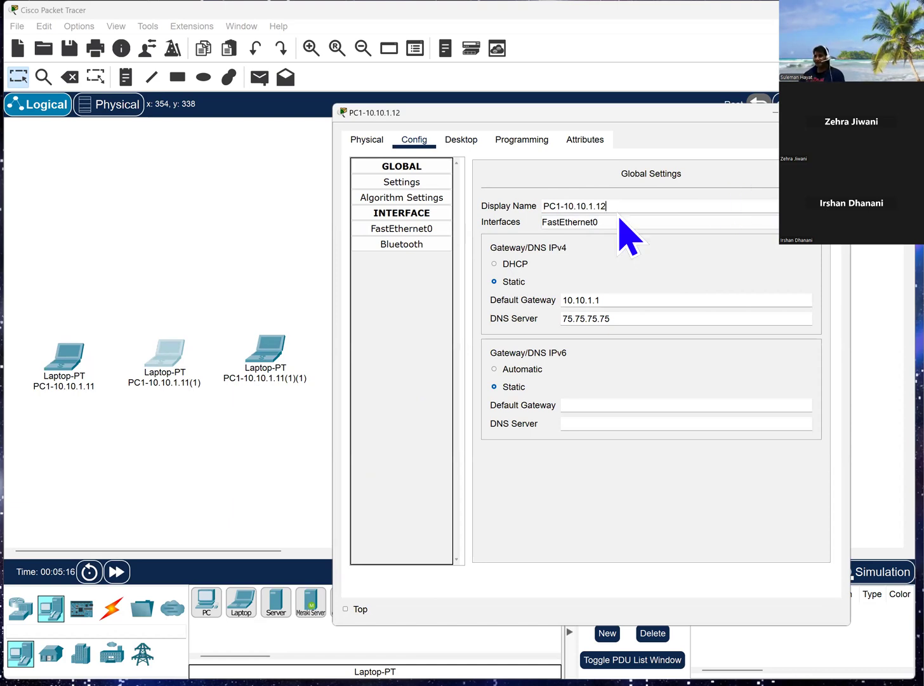
{"action": "left_click_drag", "start_coordinate": [557, 205], "coordinate": [561, 206]}
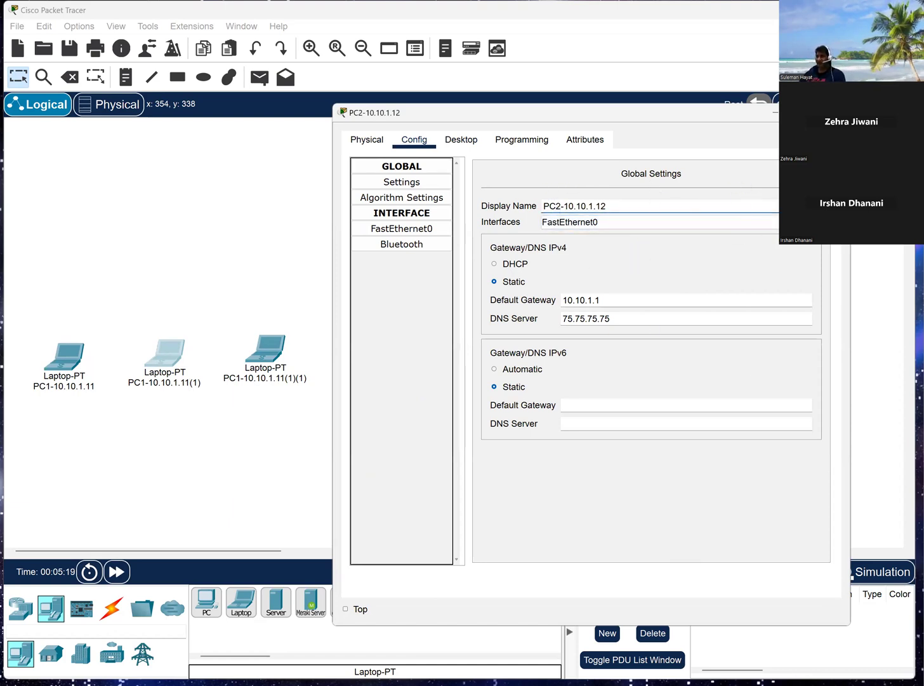
{"action": "left_click", "coordinate": [170, 463]}
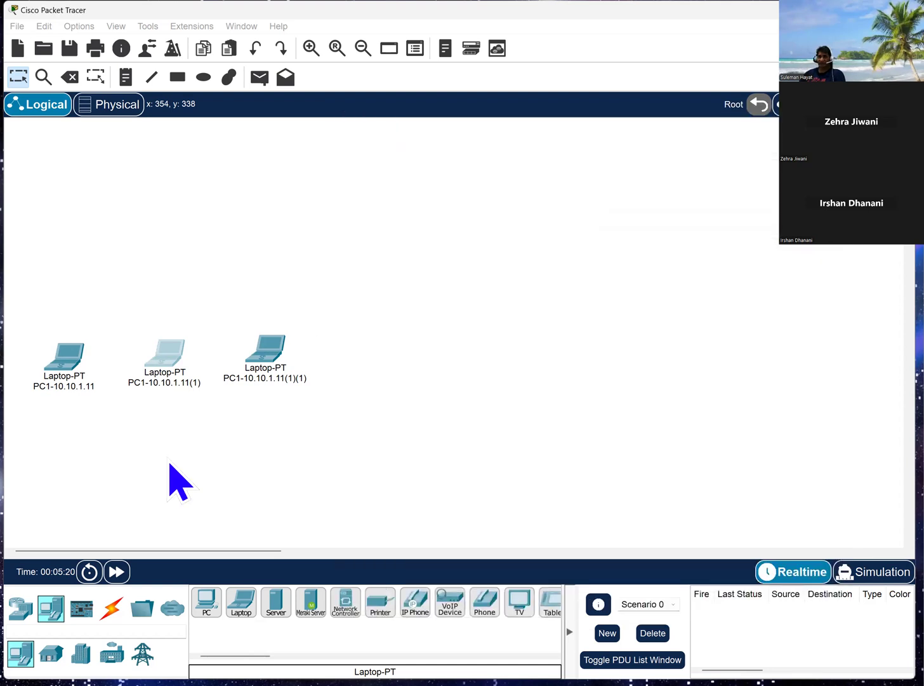
Step: Set the second laptop copy's IPv4 address to 10.10.1.13
{"action": "left_click", "coordinate": [270, 359]}
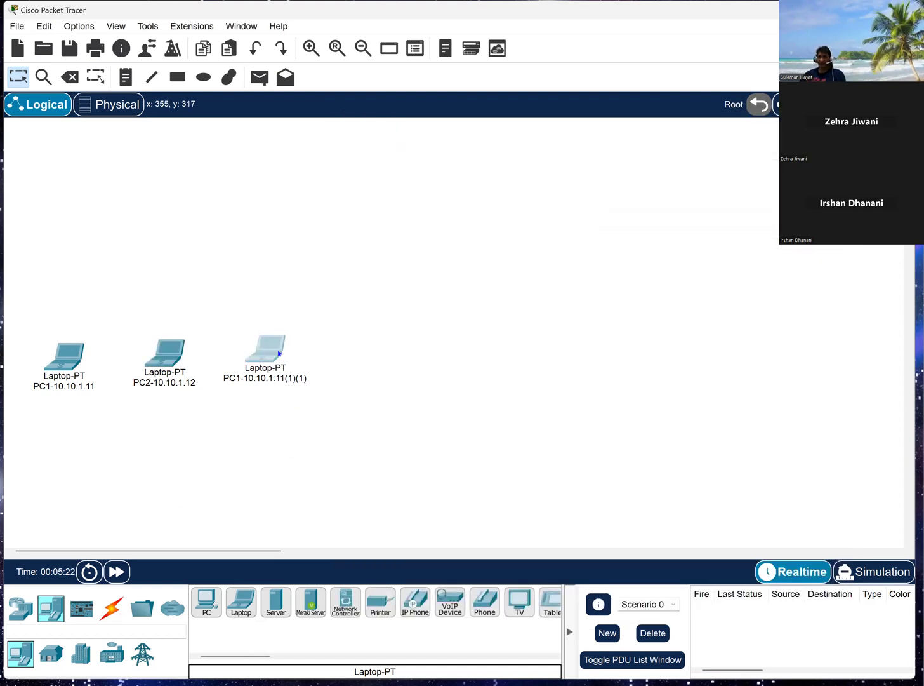
{"action": "left_click", "coordinate": [274, 355]}
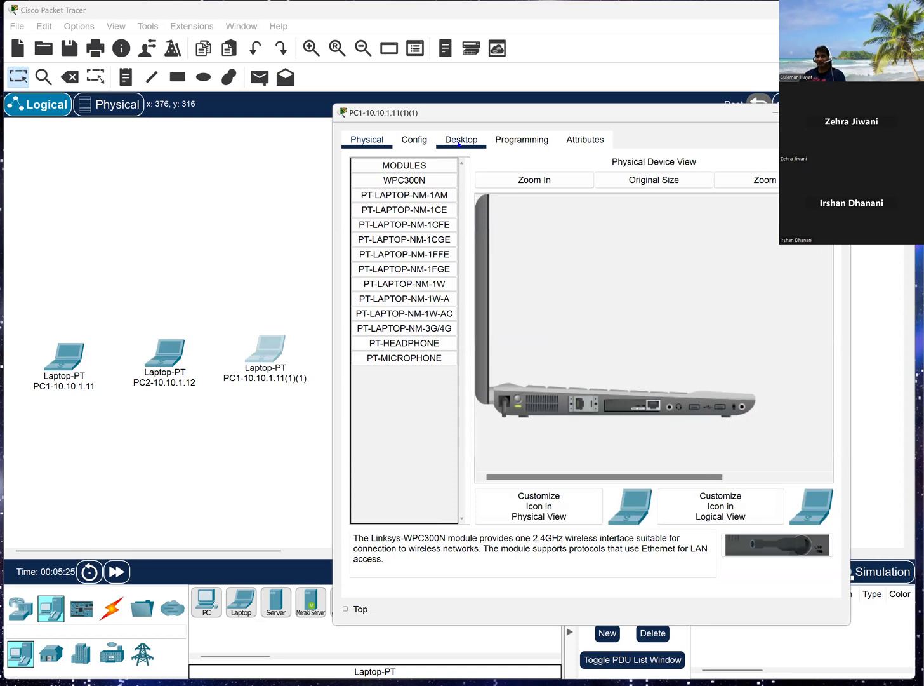
{"action": "left_click", "coordinate": [458, 144]}
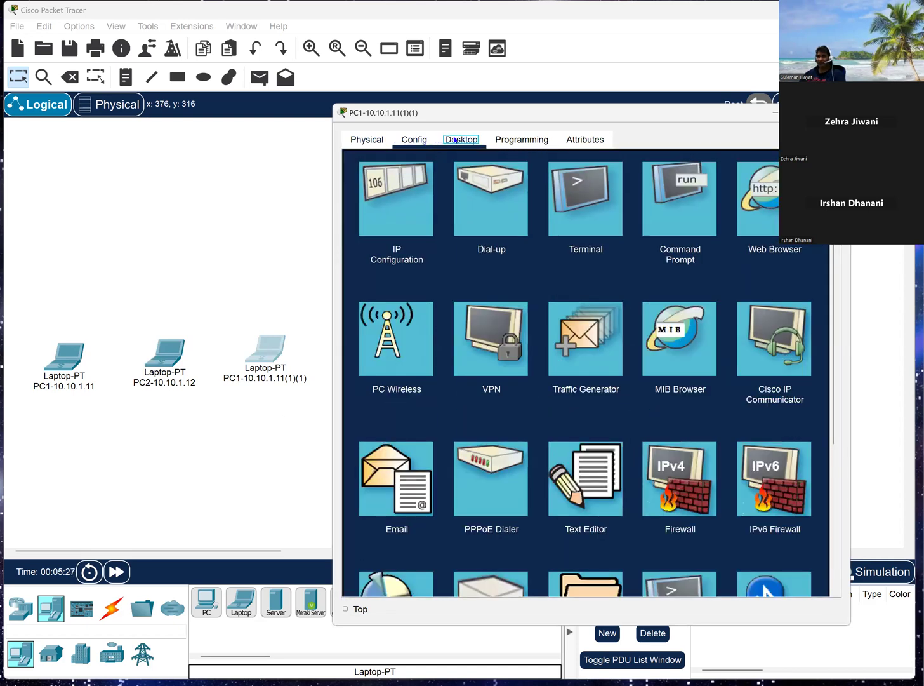
{"action": "left_click", "coordinate": [390, 218]}
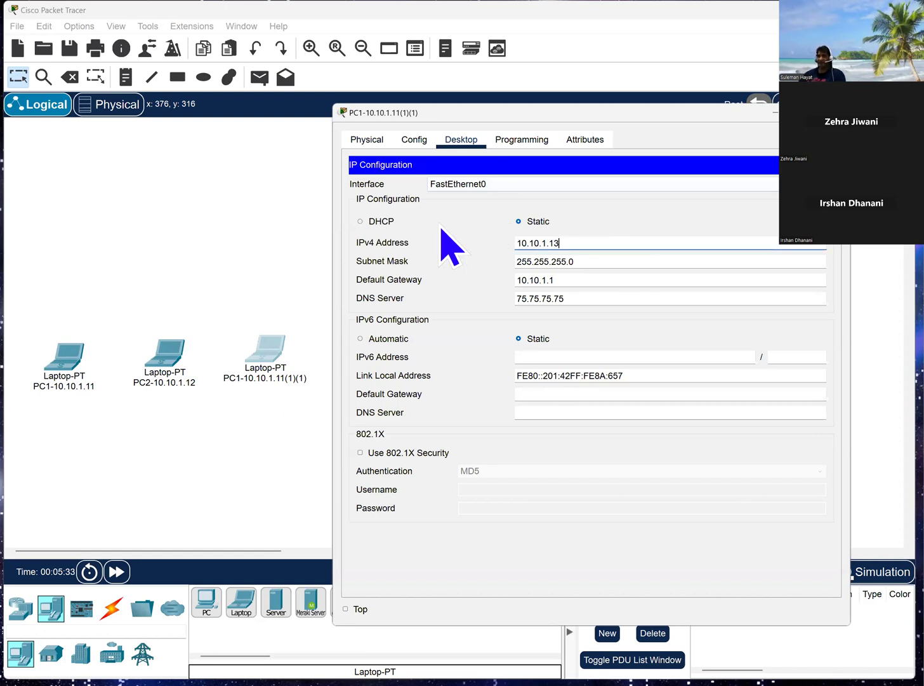
Step: Change the second copy's display name to PC3-10.10.1.13 and close its settings
{"action": "left_click", "coordinate": [417, 141]}
{"action": "left_click", "coordinate": [600, 205]}
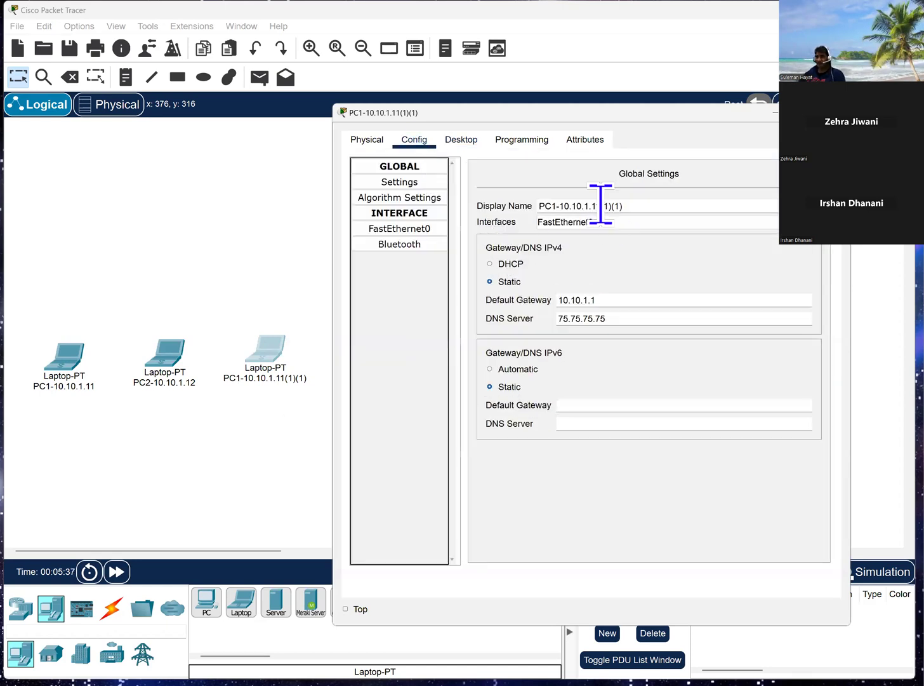
{"action": "key", "text": "shift+Home"}
{"action": "left_click", "coordinate": [545, 205]}
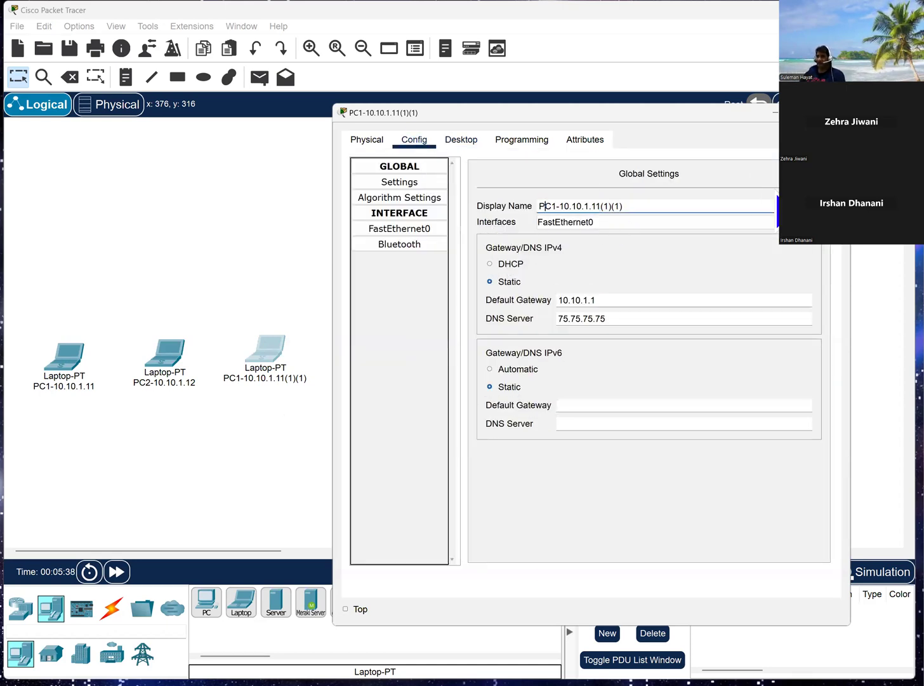
{"action": "key", "text": "BackSpace"}
{"action": "key", "text": "BackSpace"}
{"action": "key", "text": "BackSpace"}
{"action": "type", "text": "3"}
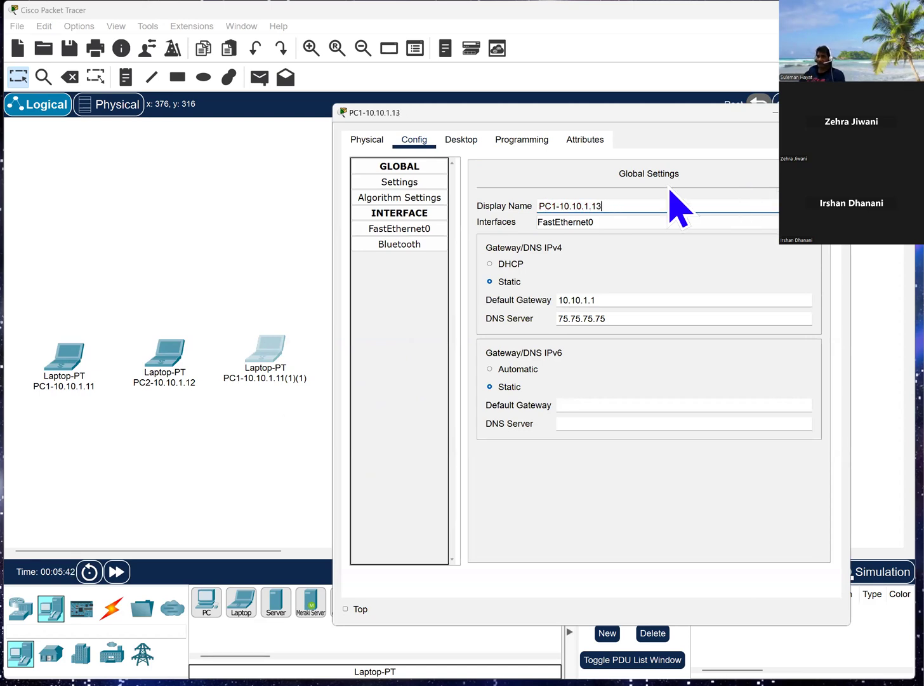
{"action": "left_click", "coordinate": [557, 206]}
{"action": "key", "text": "BackSpace"}
{"action": "type", "text": "3"}
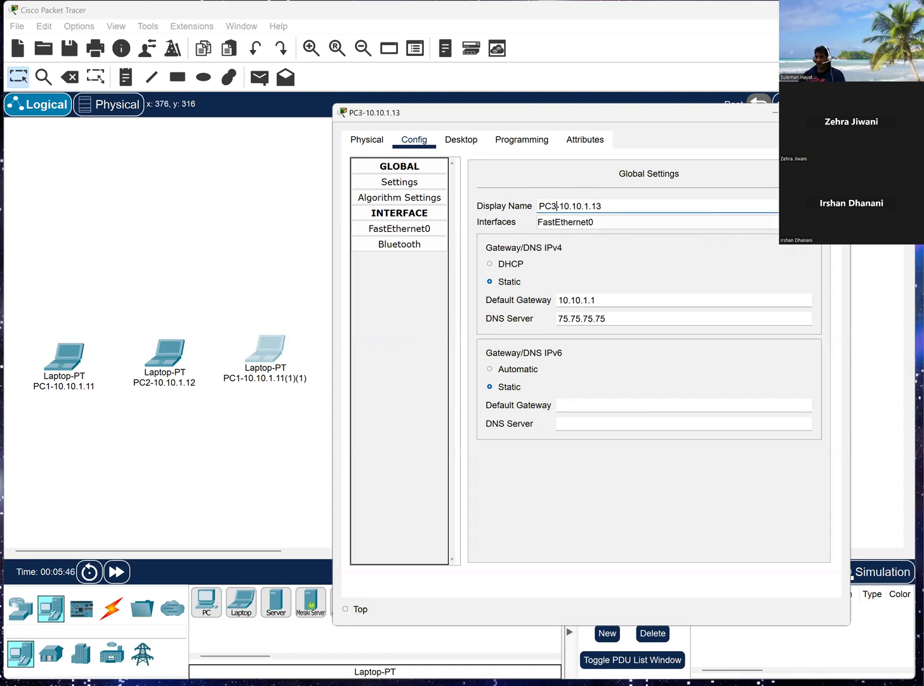
{"action": "left_click", "coordinate": [260, 459]}
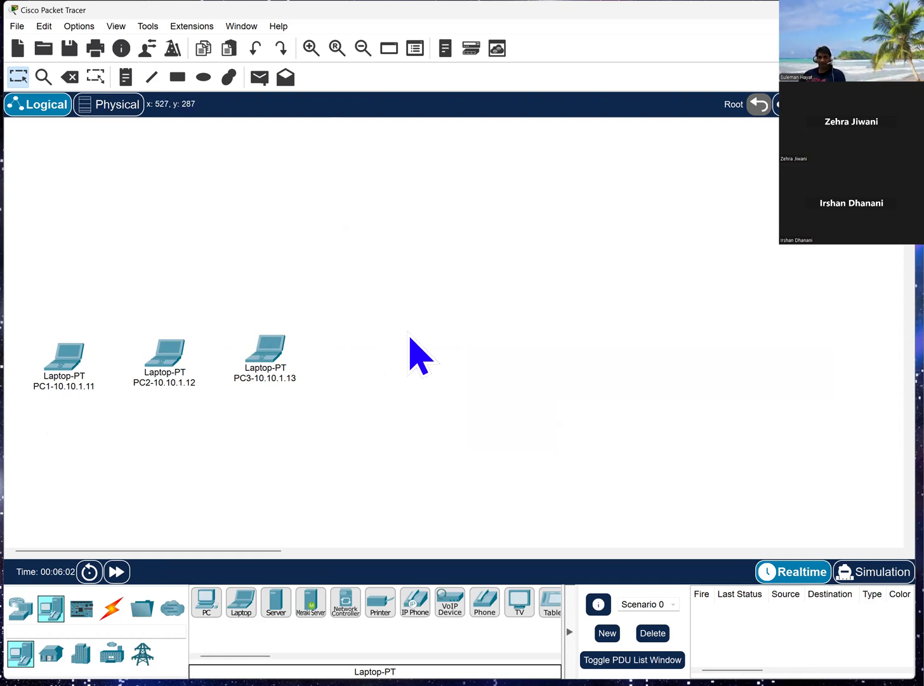
Step: Connect PC1's FastEthernet0 port to PC2's FastEthernet0 port with a Copper Cross-Over cable
{"action": "left_click", "coordinate": [112, 608]}
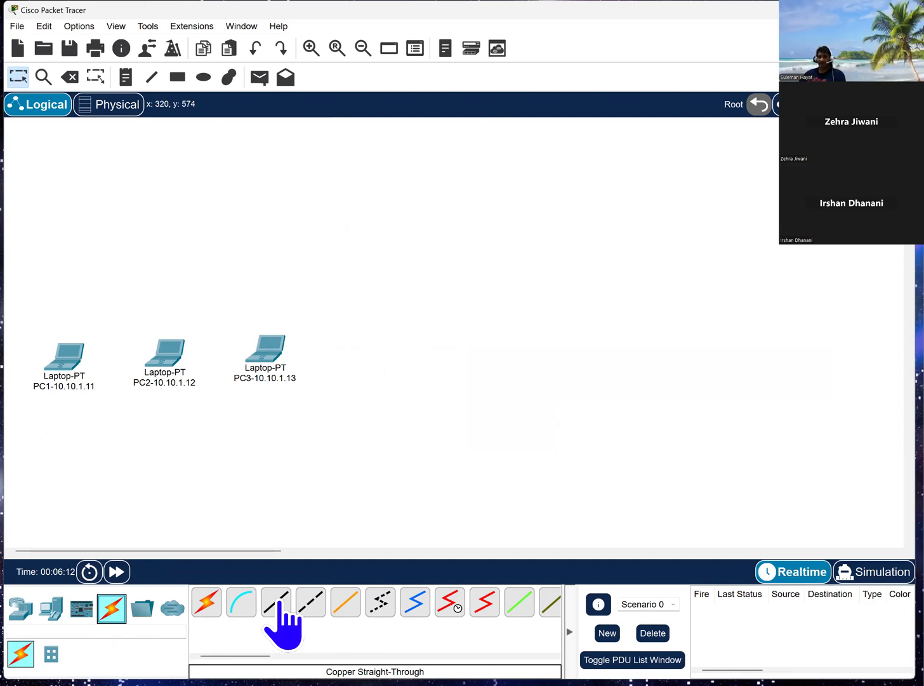
{"action": "left_click", "coordinate": [309, 603]}
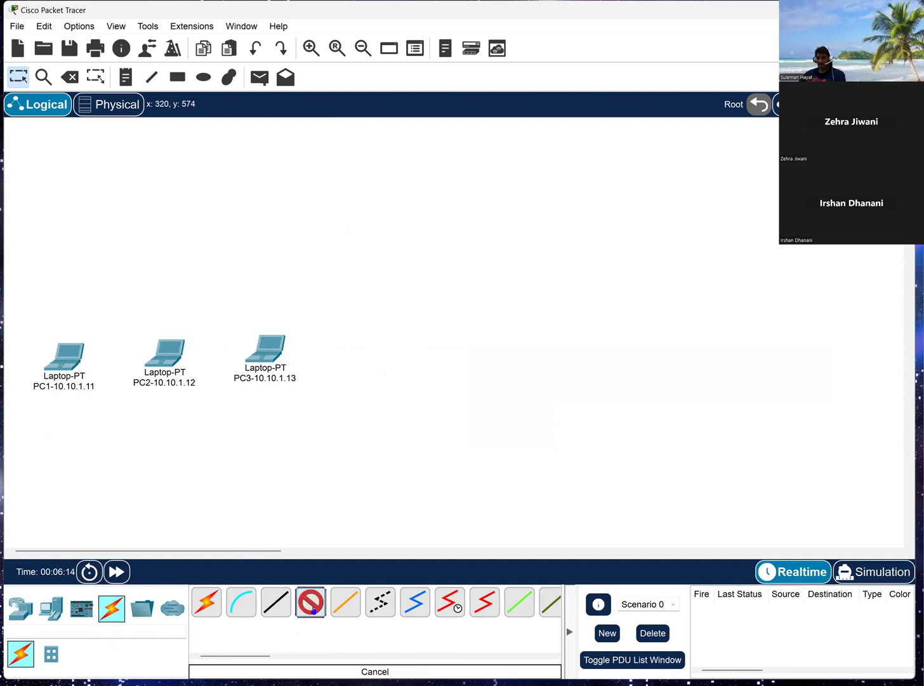
{"action": "left_click", "coordinate": [312, 609]}
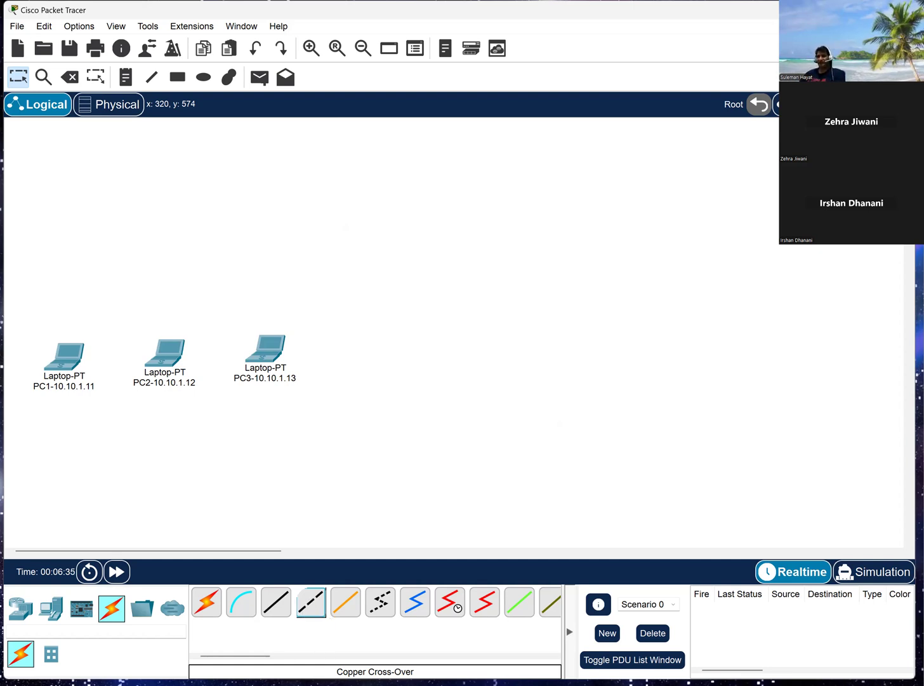
{"action": "left_click", "coordinate": [305, 612]}
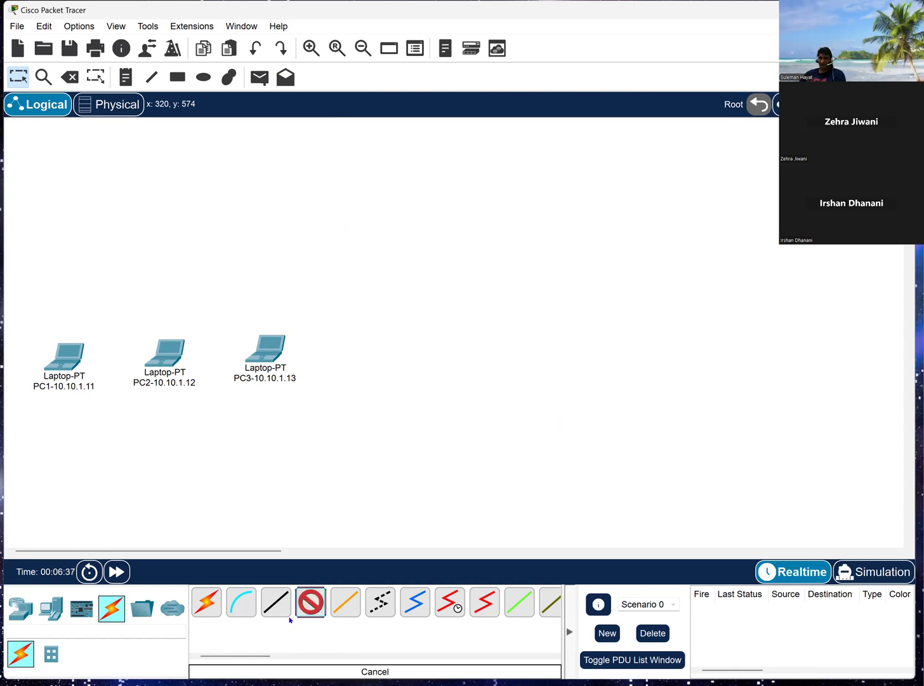
{"action": "left_click", "coordinate": [67, 362]}
{"action": "left_click", "coordinate": [114, 420]}
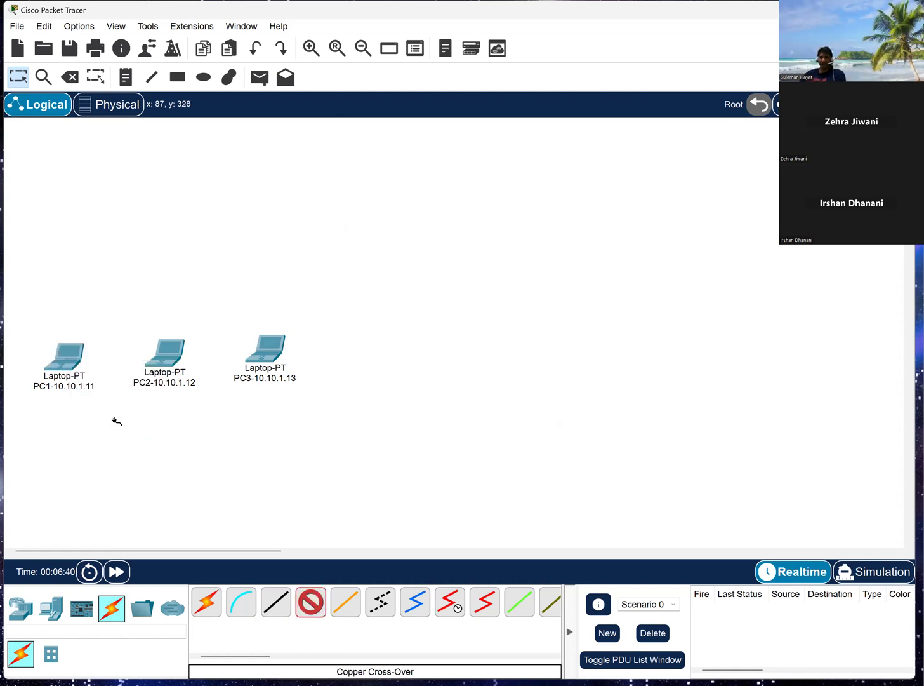
{"action": "left_click", "coordinate": [166, 354]}
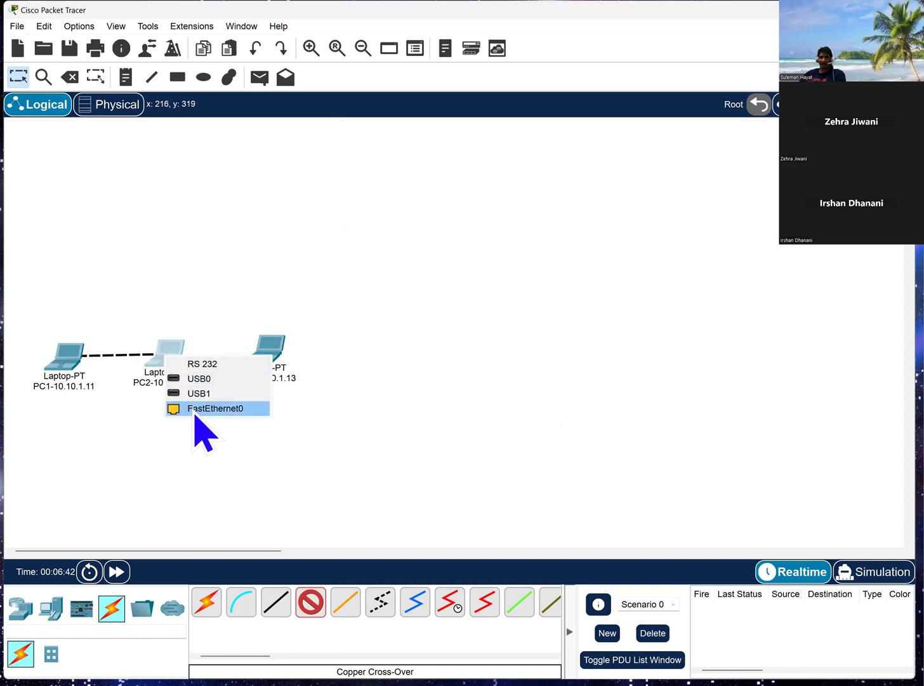
{"action": "left_click", "coordinate": [209, 409]}
Step: Try to connect PC3-10.10.1.13 to PC2-10.10.1.12 with a second Copper Cross-Over cable, and cancel the connection
{"action": "left_click", "coordinate": [310, 604]}
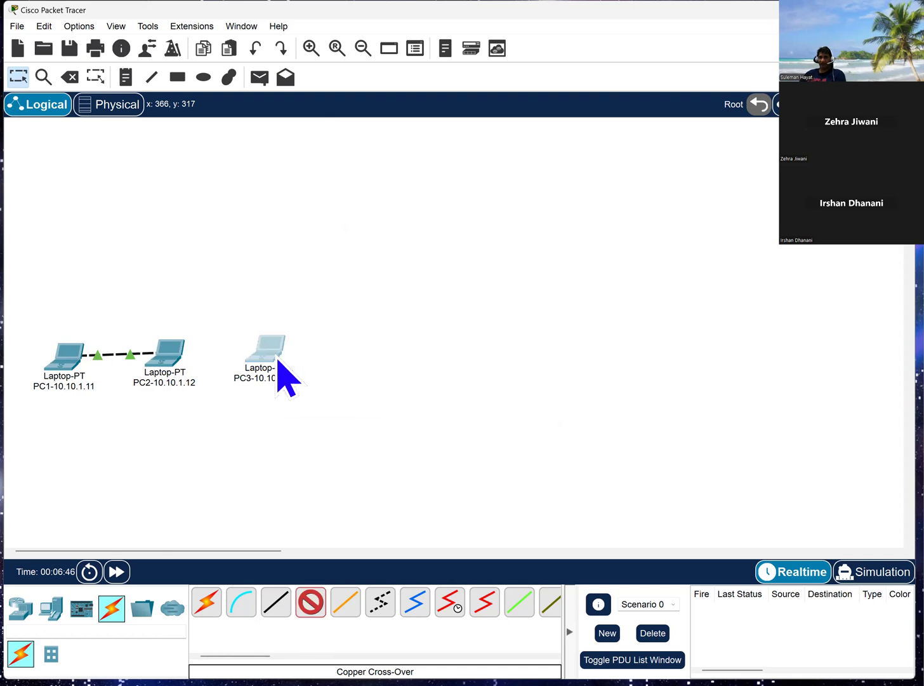
{"action": "left_click", "coordinate": [278, 364]}
{"action": "left_click", "coordinate": [306, 407]}
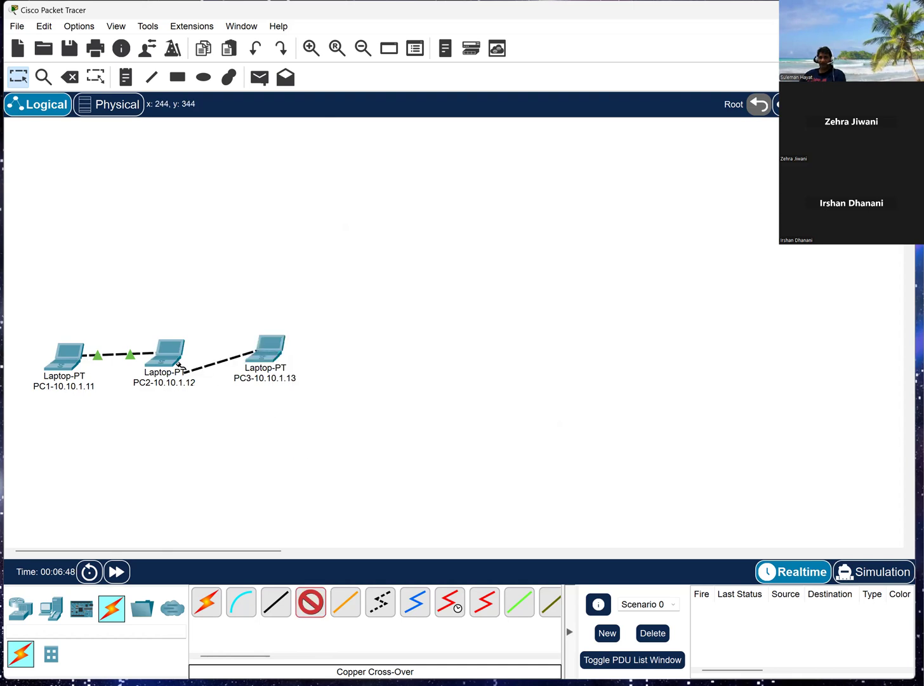
{"action": "left_click", "coordinate": [167, 354]}
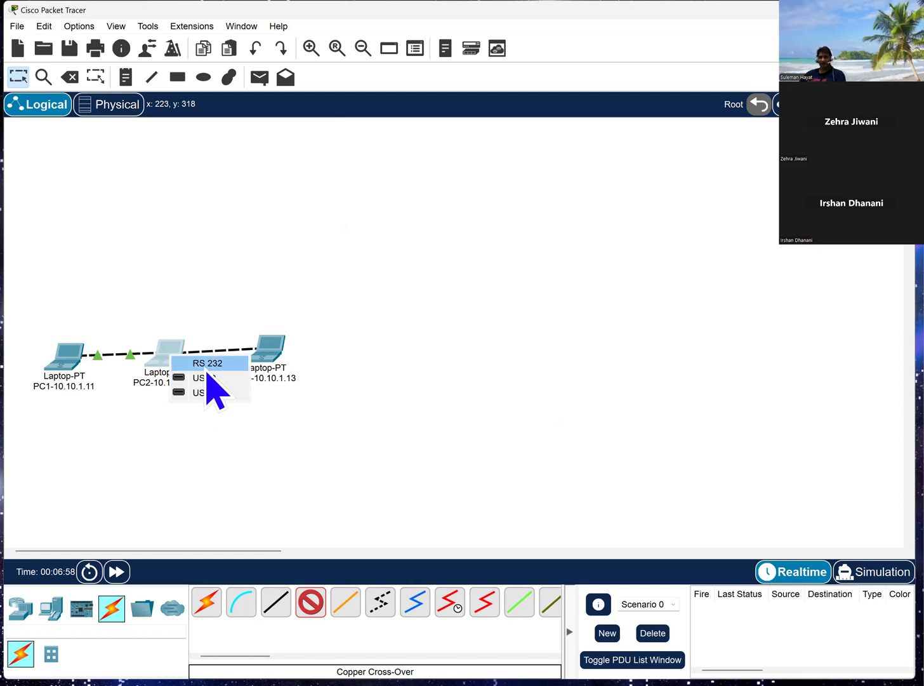
{"action": "left_click", "coordinate": [374, 442]}
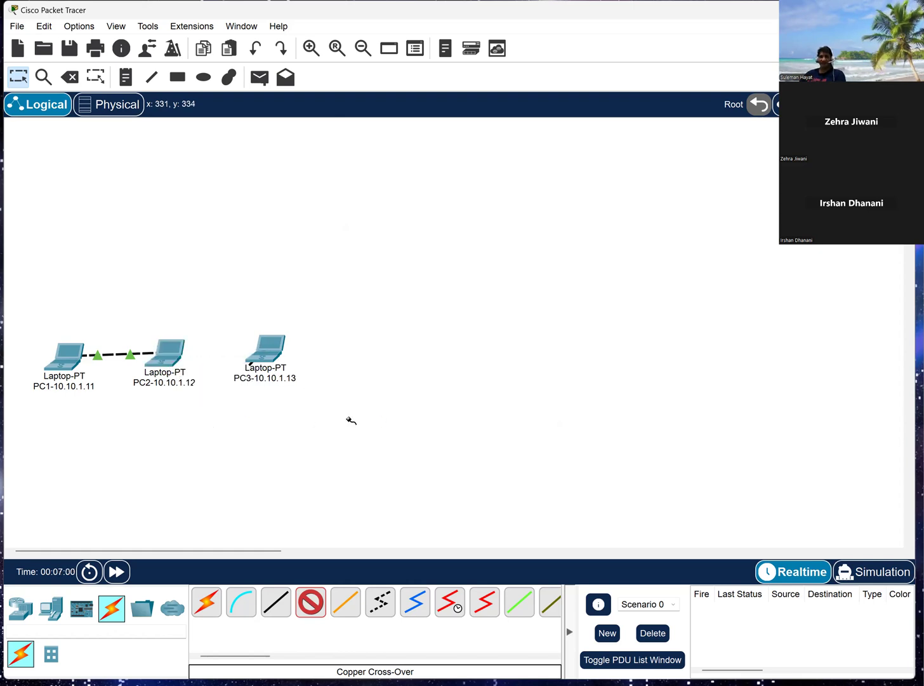
{"action": "key", "text": "Escape"}
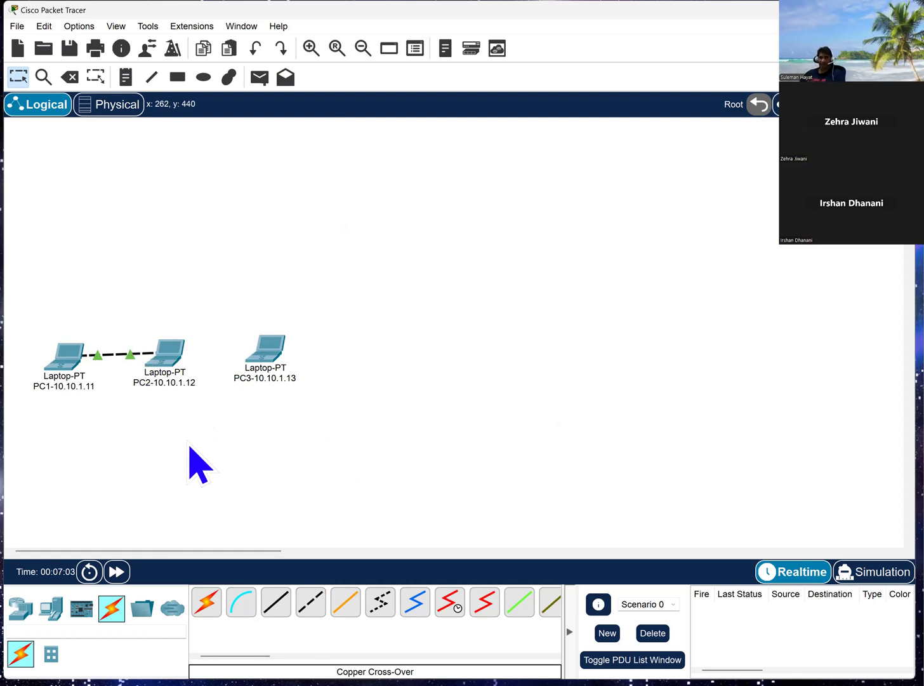
Step: Delete the cross-over cable between PC1 and PC2 and leave delete mode
{"action": "key", "text": "Delete"}
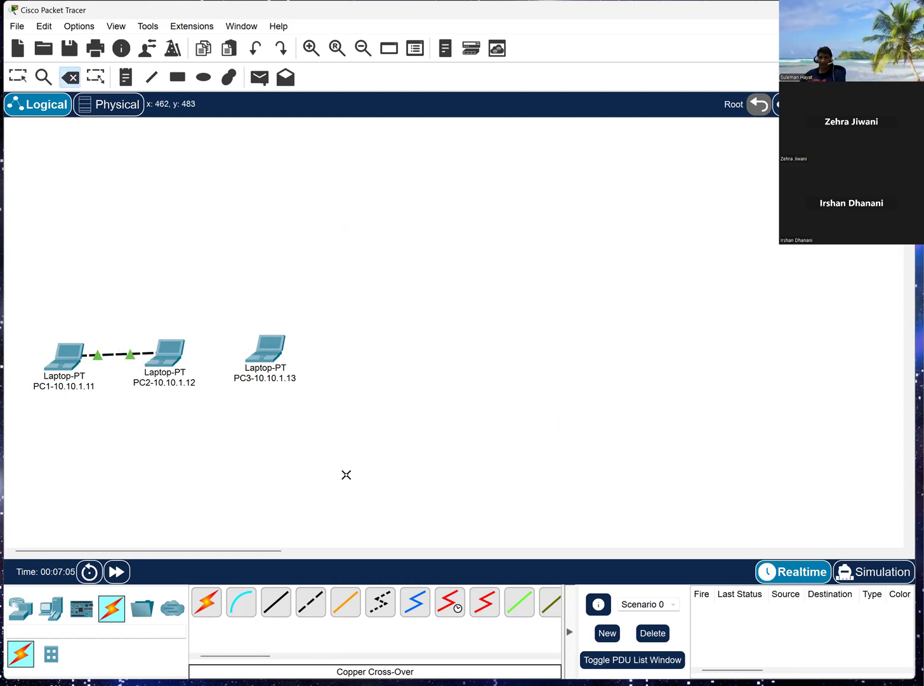
{"action": "left_click", "coordinate": [119, 351]}
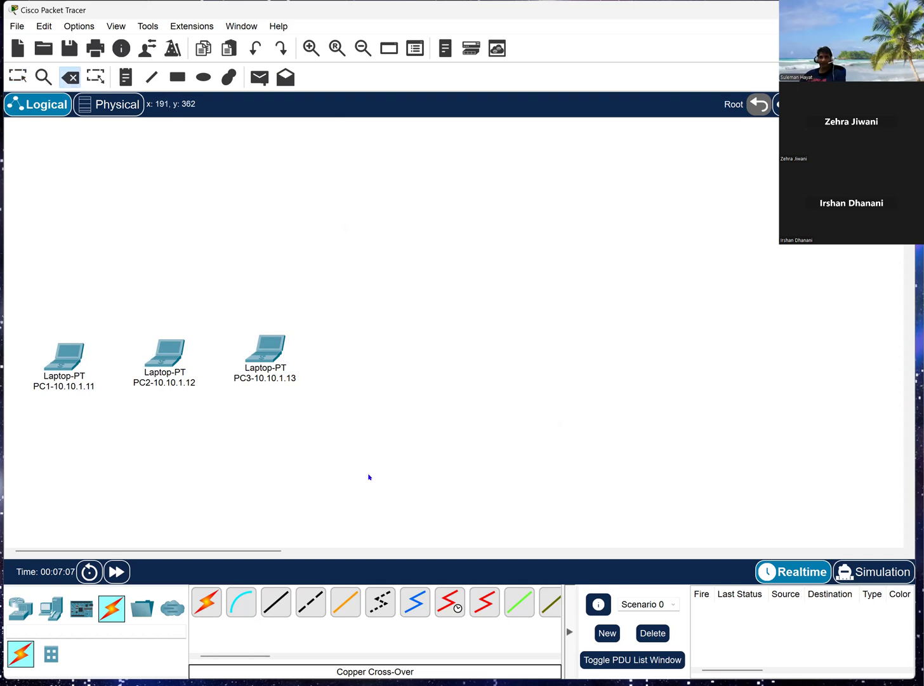
{"action": "key", "text": "Escape"}
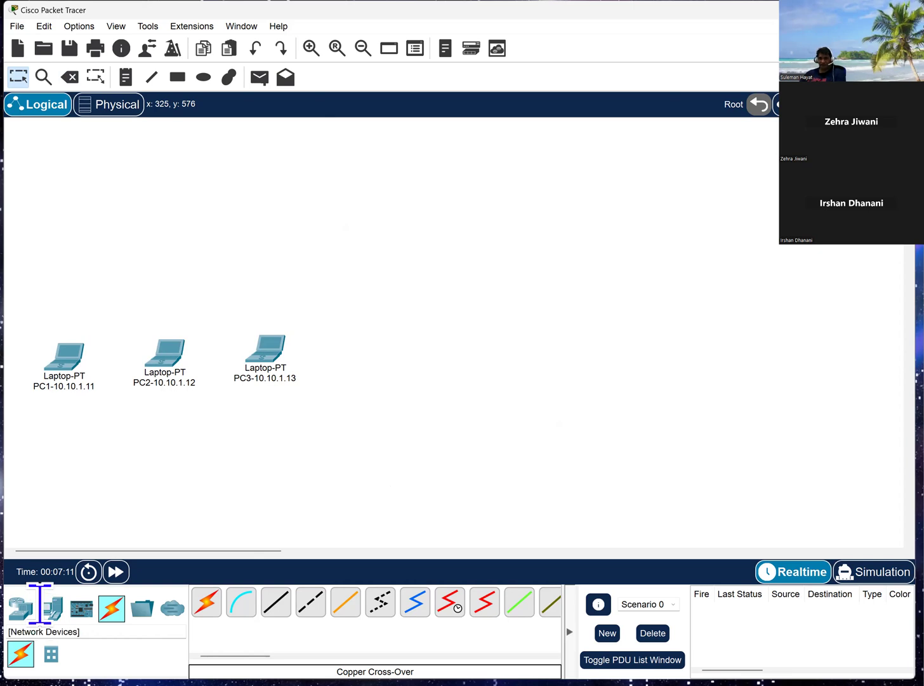
Step: Place a 3560-24PS multilayer switch above the laptops, between PC1 and PC2, and shift PC2 slightly lower
{"action": "left_click", "coordinate": [21, 609]}
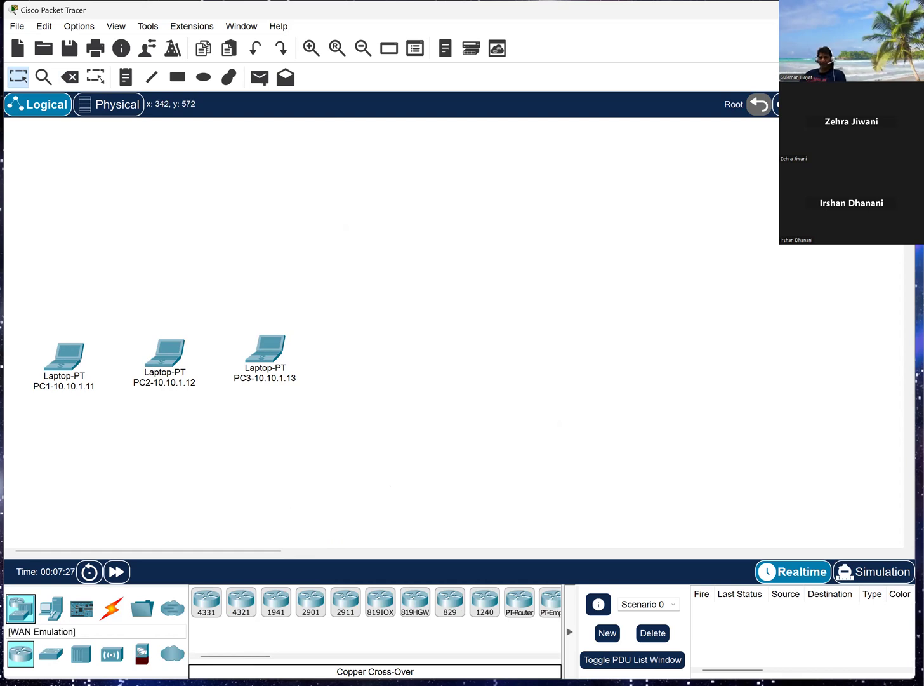
{"action": "left_click", "coordinate": [51, 652]}
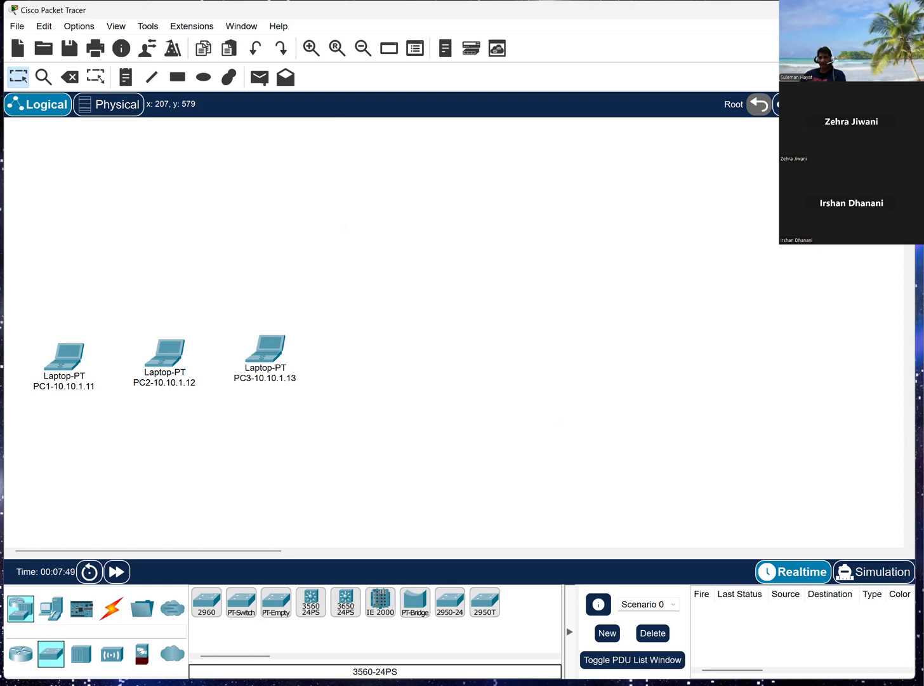
{"action": "left_click_drag", "start_coordinate": [315, 607], "coordinate": [124, 276]}
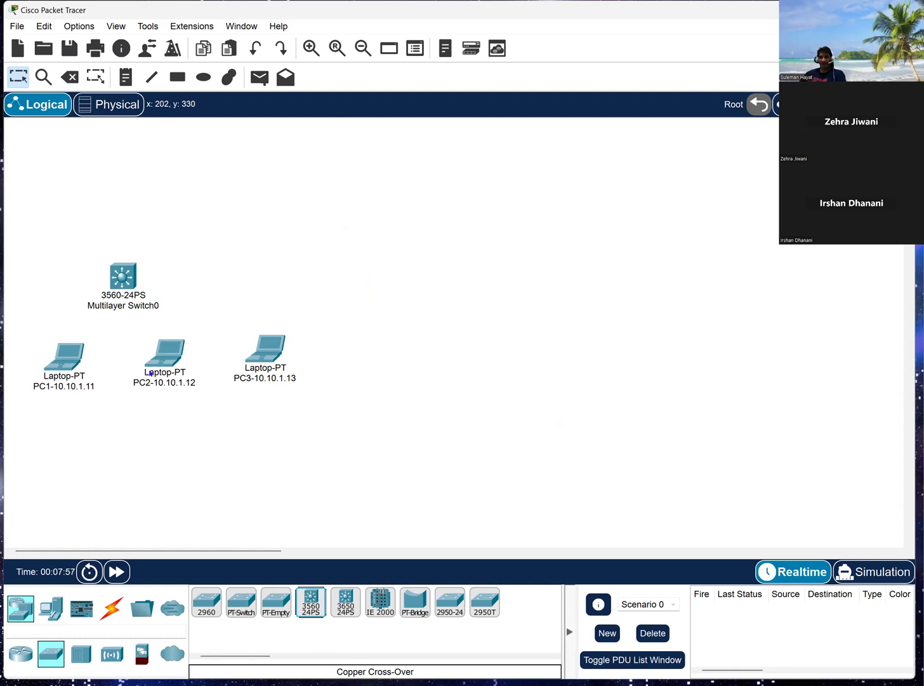
{"action": "left_click_drag", "start_coordinate": [151, 373], "coordinate": [142, 383]}
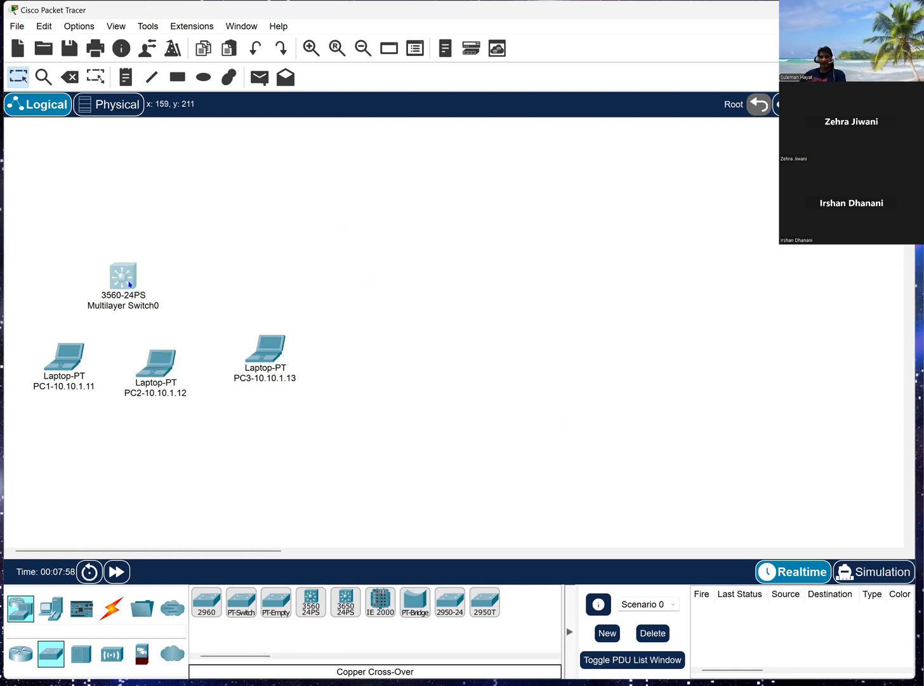
Step: Open the multilayer switch's command-line interface and answer n to the initial configuration dialog to reach the Switch> prompt
{"action": "left_click", "coordinate": [129, 275]}
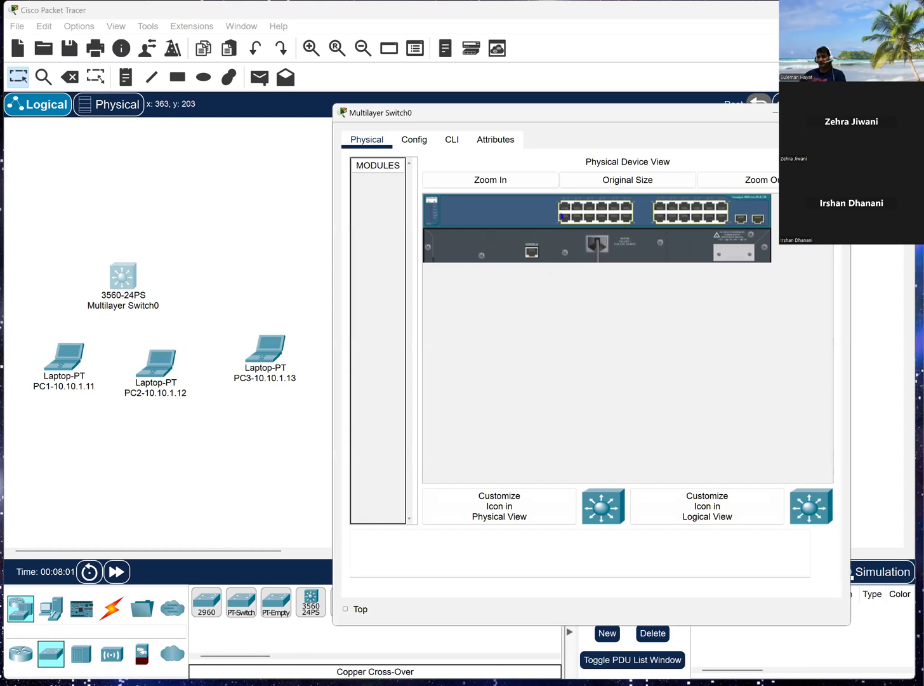
{"action": "left_click_drag", "start_coordinate": [600, 119], "coordinate": [562, 121]}
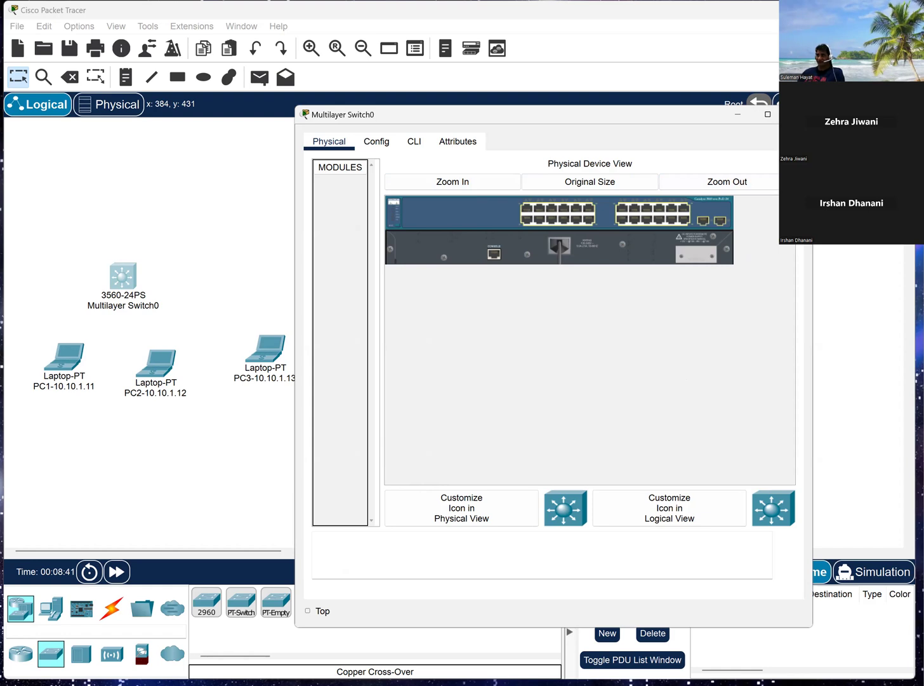
{"action": "left_click", "coordinate": [416, 148]}
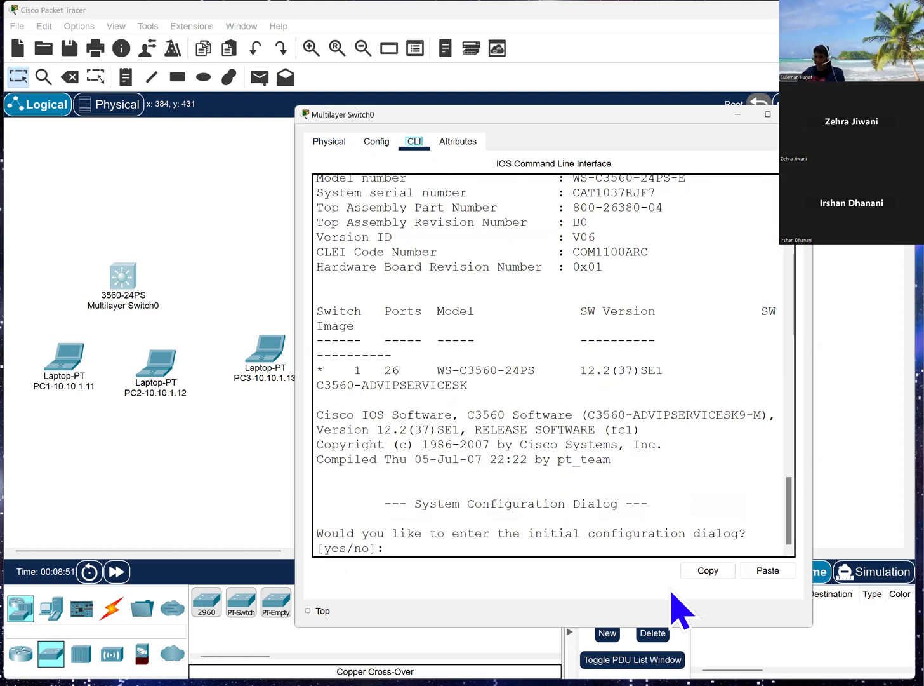
{"action": "left_click_drag", "start_coordinate": [379, 549], "coordinate": [310, 528]}
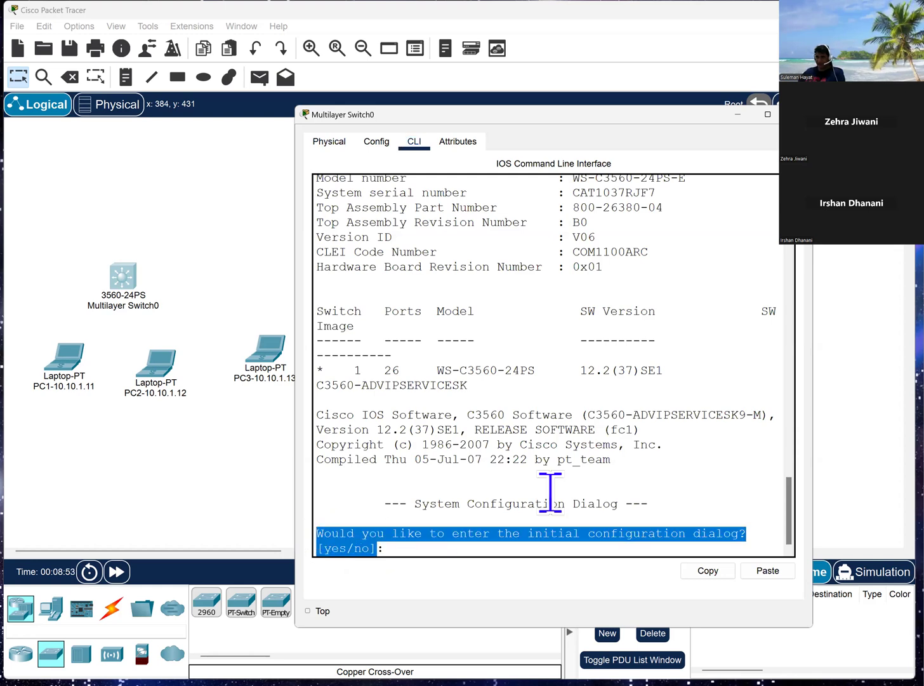
{"action": "left_click", "coordinate": [503, 548]}
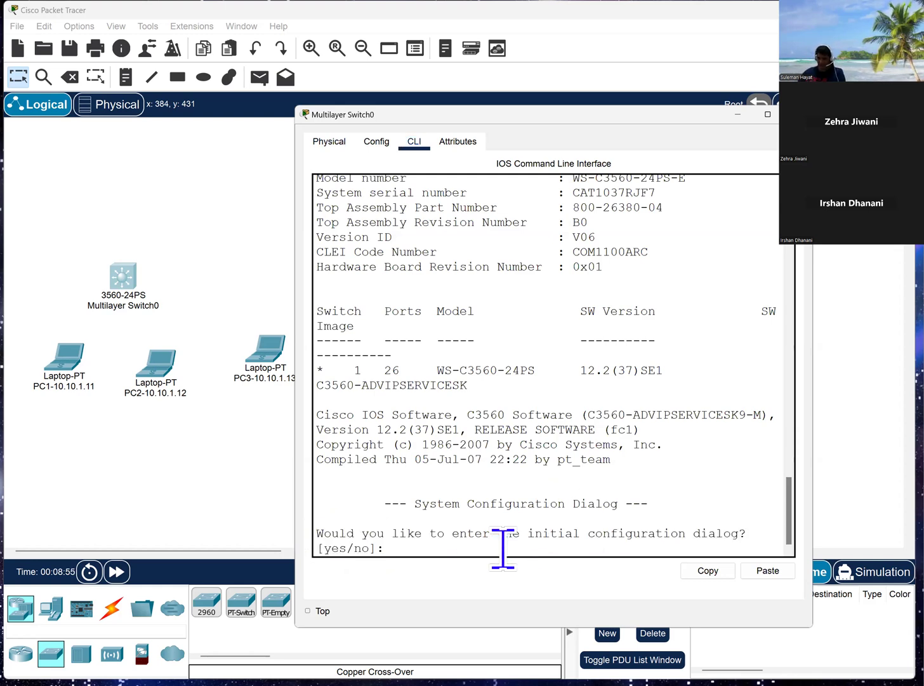
{"action": "type", "text": "n"}
{"action": "key", "text": "Return"}
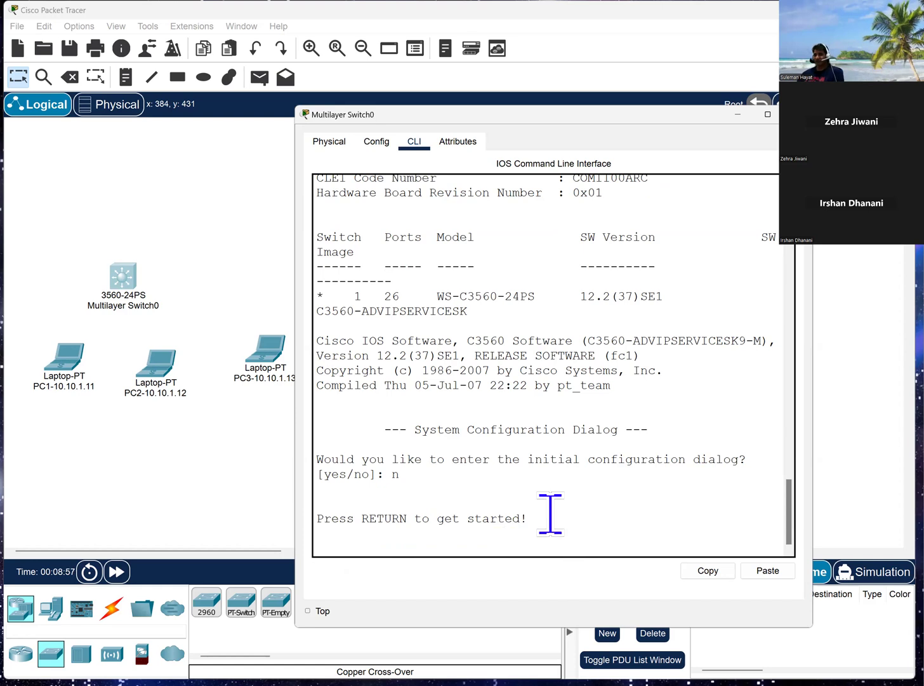
{"action": "key", "text": "Return"}
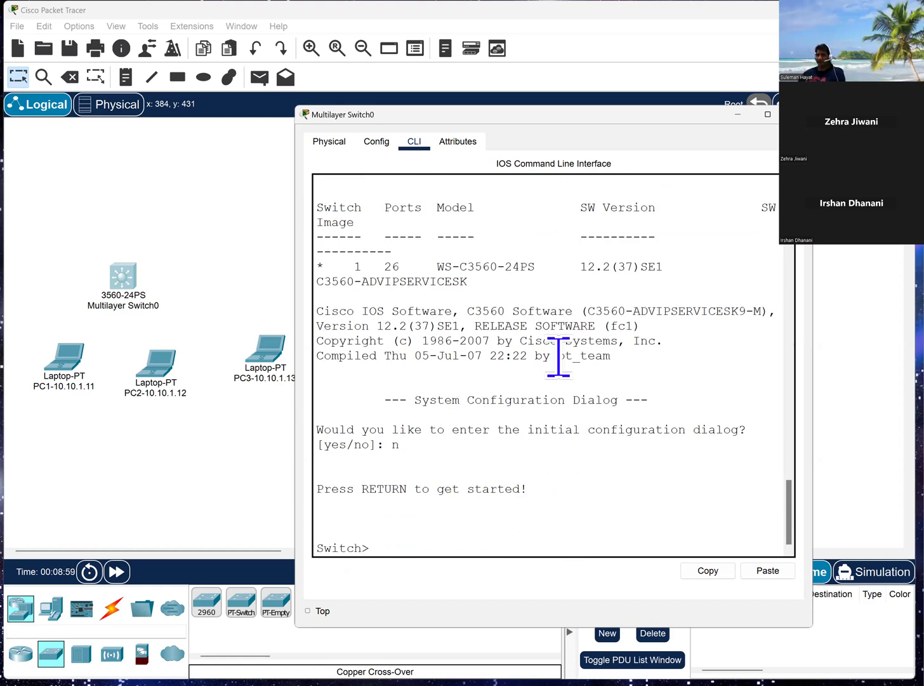
{"action": "left_click_drag", "start_coordinate": [403, 441], "coordinate": [317, 428]}
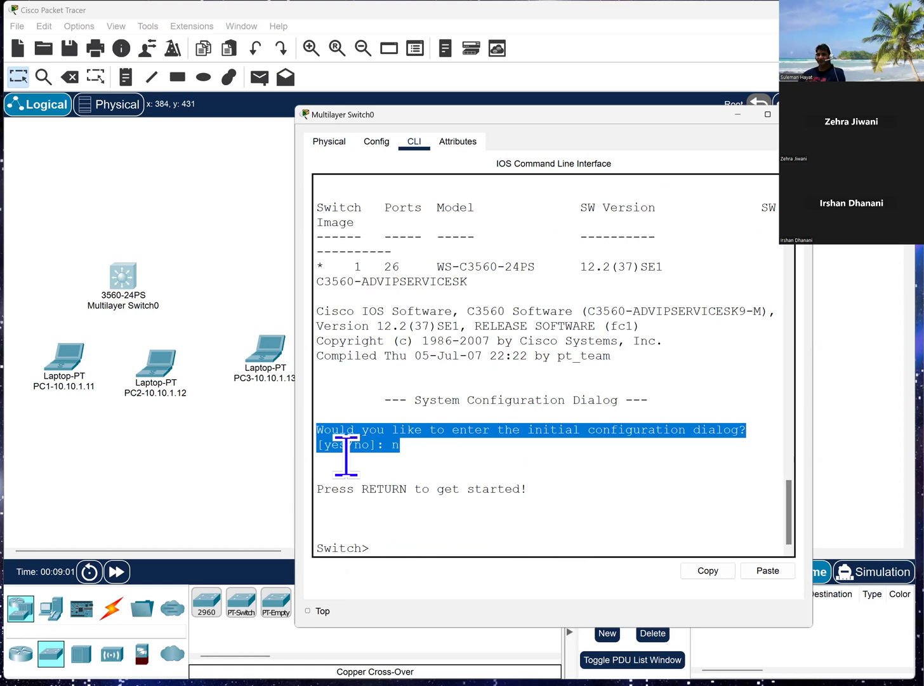
{"action": "left_click", "coordinate": [423, 439]}
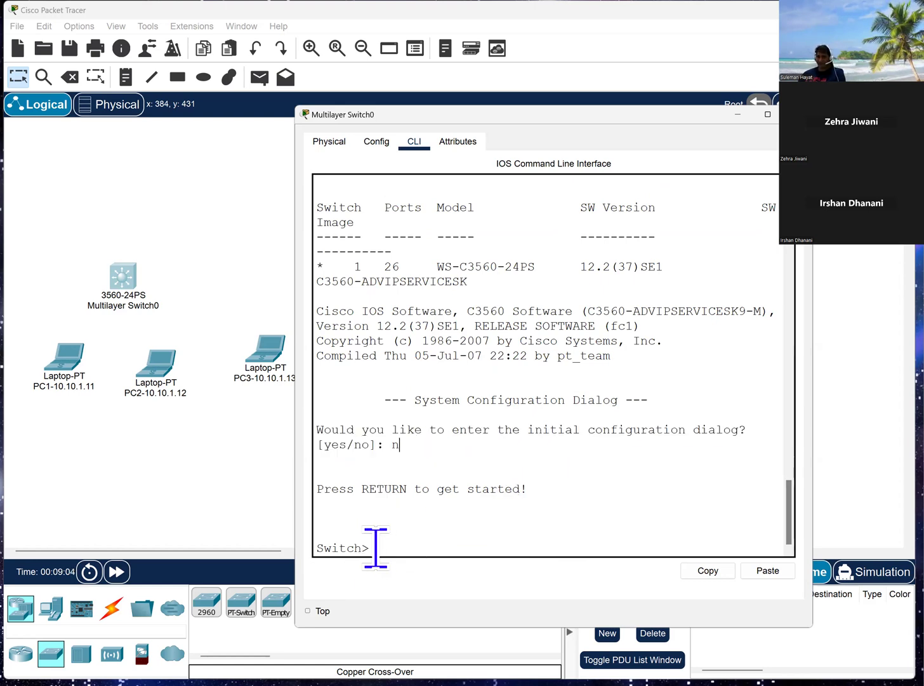
{"action": "left_click_drag", "start_coordinate": [375, 547], "coordinate": [289, 547]}
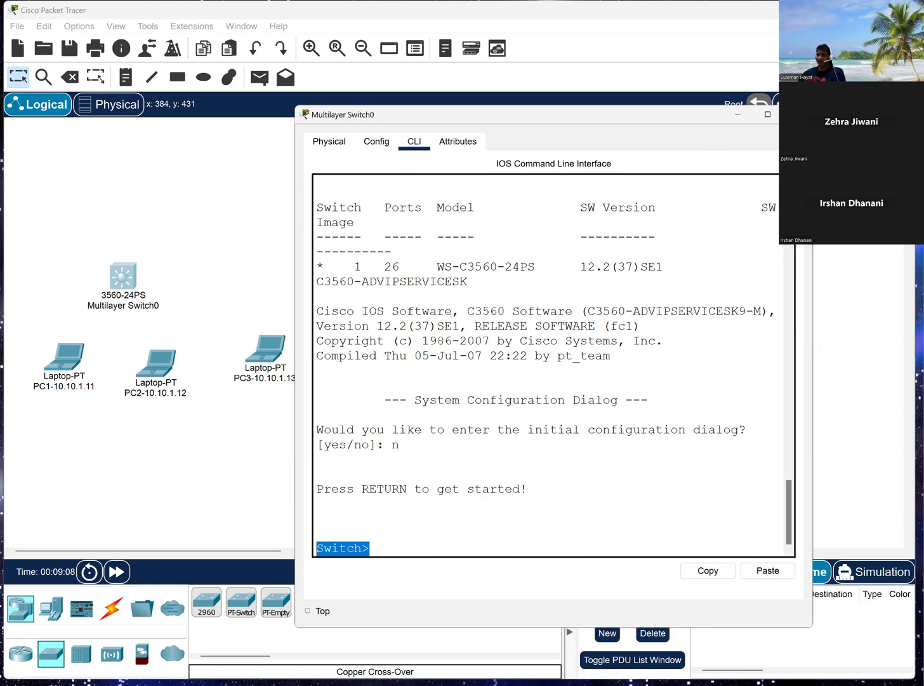
Step: Return to the workspace and arrange the laptops around the switch, with PC2 directly below it and PC3 closer in
{"action": "left_click", "coordinate": [203, 429]}
{"action": "mouse_move", "coordinate": [286, 387]}
{"action": "left_mouse_down"}
{"action": "mouse_move", "coordinate": [252, 388]}
{"action": "mouse_move", "coordinate": [274, 398]}
{"action": "left_mouse_up"}
{"action": "left_click_drag", "start_coordinate": [169, 396], "coordinate": [139, 406]}
{"action": "left_click_drag", "start_coordinate": [258, 385], "coordinate": [195, 372]}
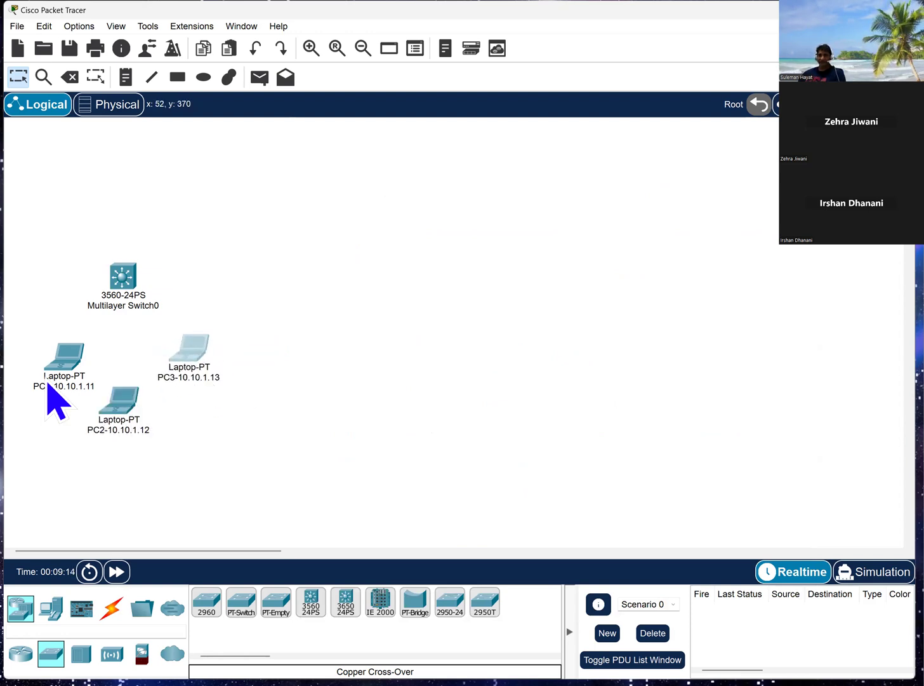
{"action": "left_click_drag", "start_coordinate": [49, 392], "coordinate": [47, 385]}
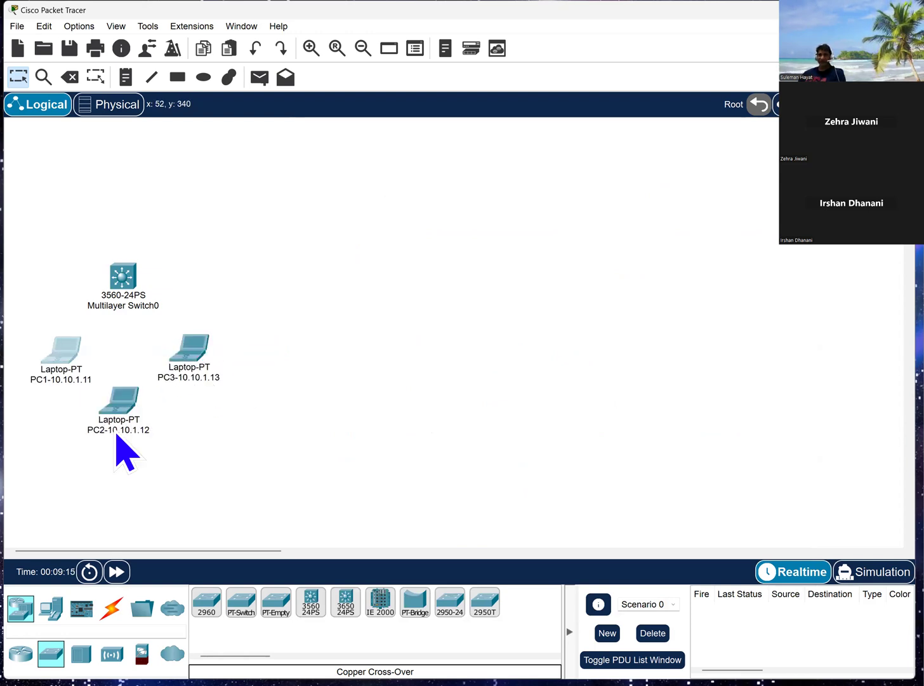
Step: Connect PC1's FastEthernet0 port to the switch's FastEthernet0/11 port with a Copper Straight-Through cable
{"action": "left_click", "coordinate": [112, 607]}
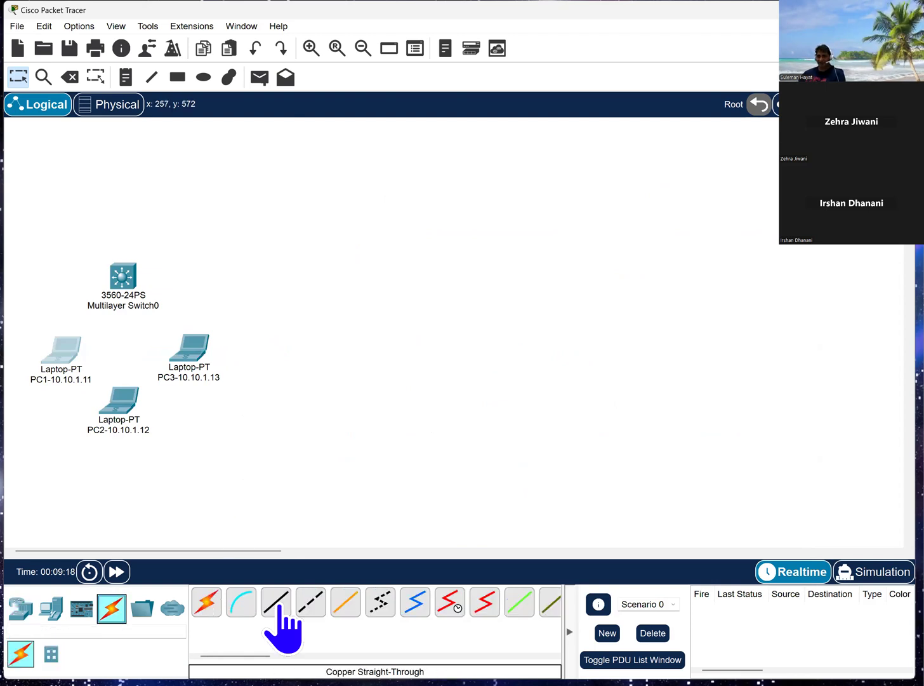
{"action": "left_click", "coordinate": [280, 603]}
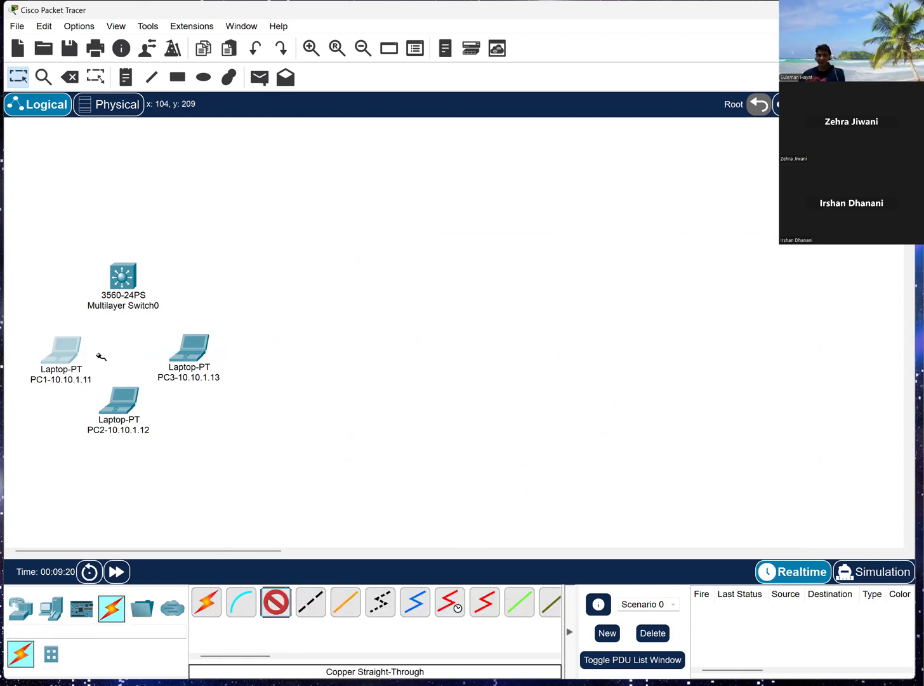
{"action": "left_click", "coordinate": [70, 349]}
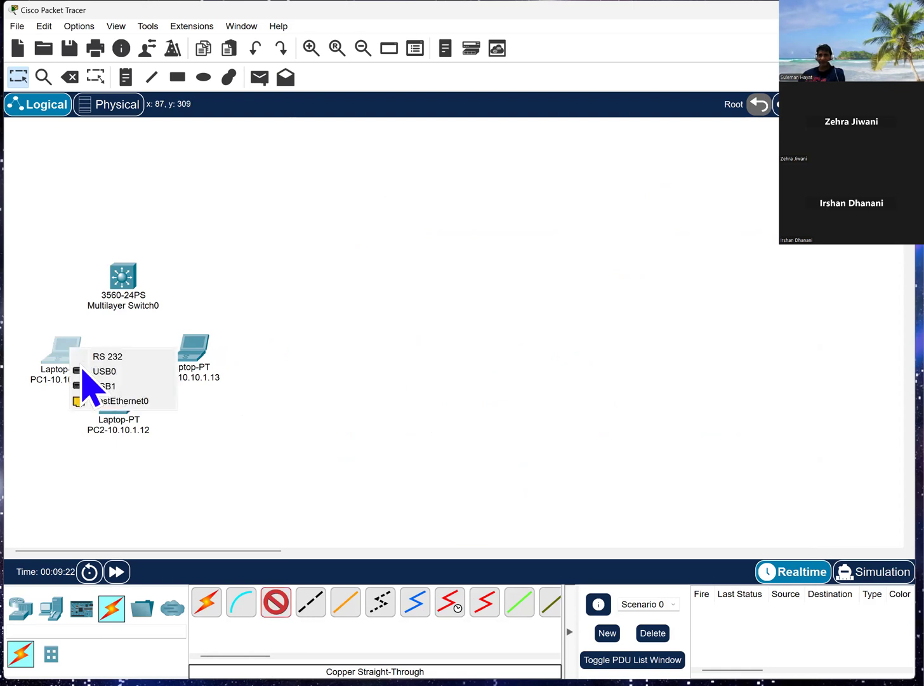
{"action": "left_click", "coordinate": [135, 406]}
{"action": "left_click", "coordinate": [129, 276]}
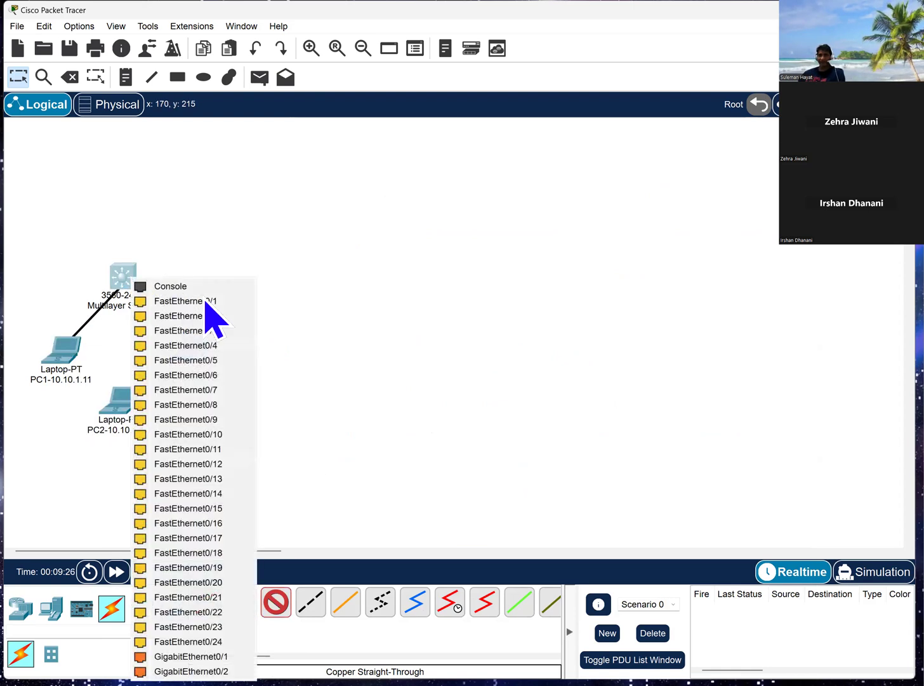
{"action": "left_click", "coordinate": [191, 452]}
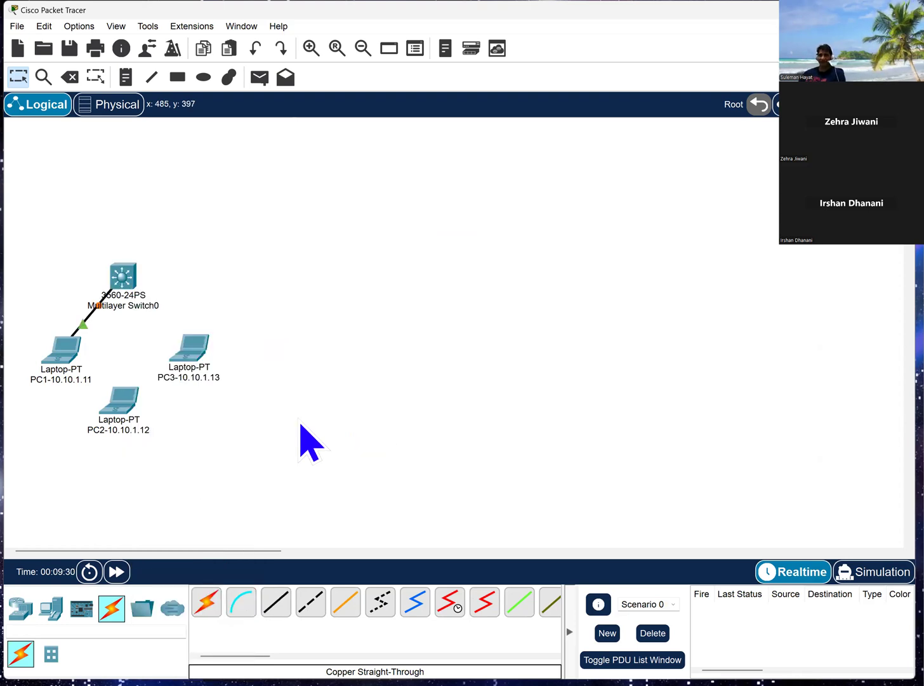
Step: Connect PC2's FastEthernet0 port to the switch's FastEthernet0/12 port with a Copper Straight-Through cable
{"action": "left_click", "coordinate": [276, 601]}
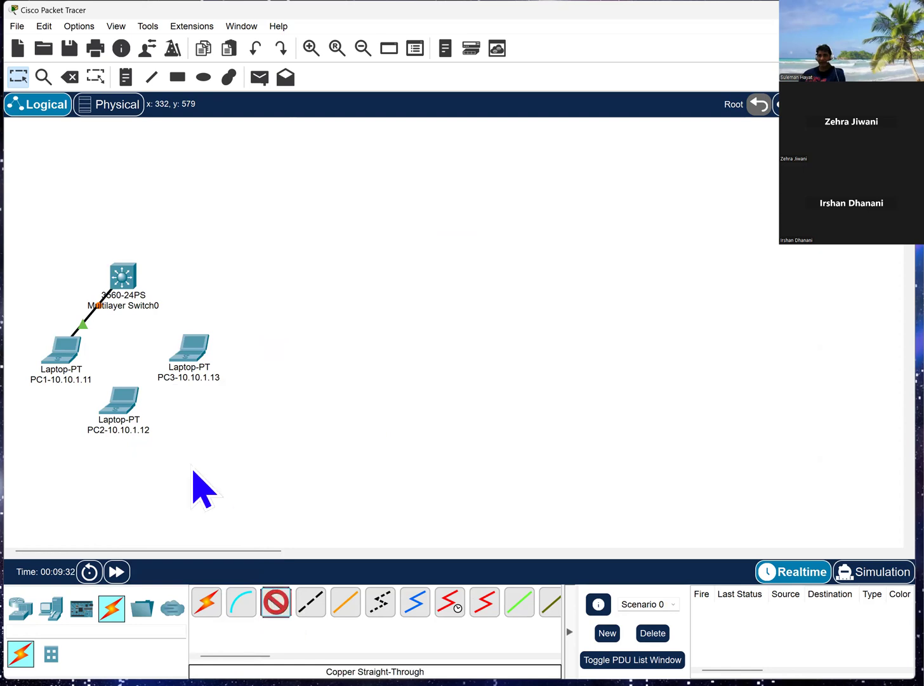
{"action": "left_click", "coordinate": [134, 402]}
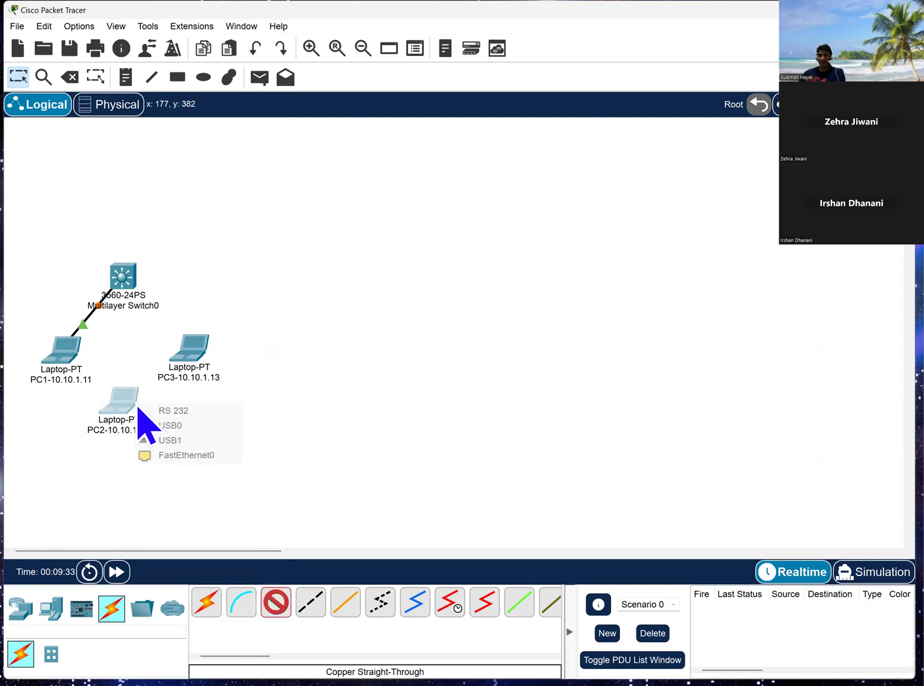
{"action": "left_click", "coordinate": [195, 456]}
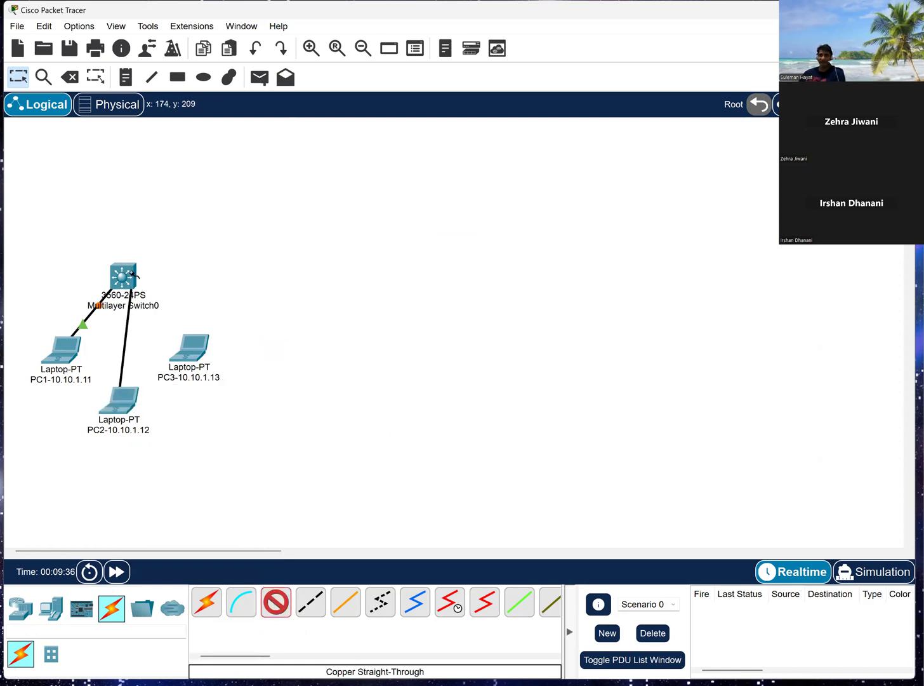
{"action": "left_click", "coordinate": [134, 280]}
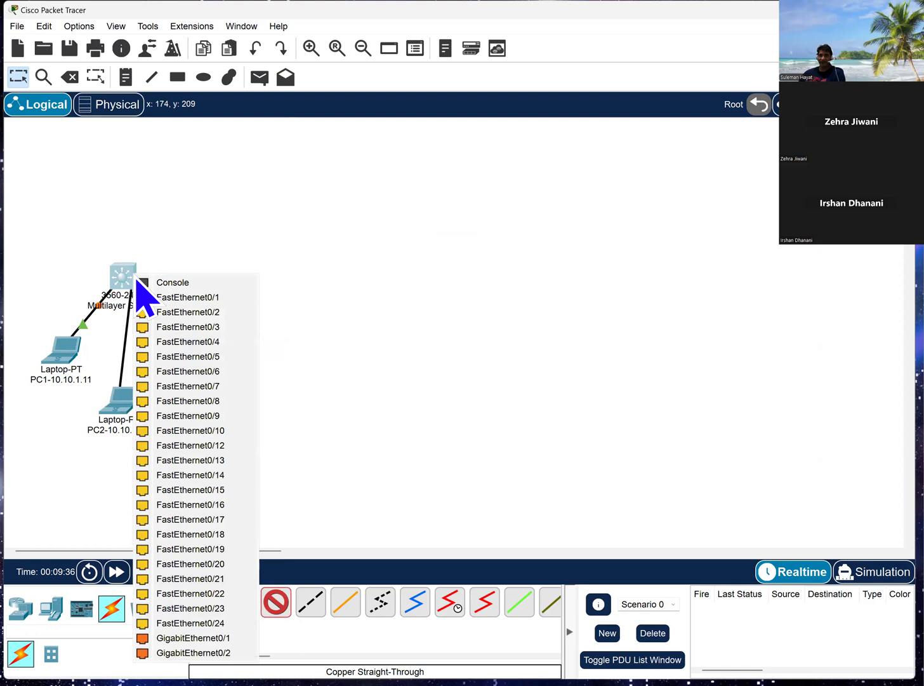
{"action": "left_click", "coordinate": [214, 447]}
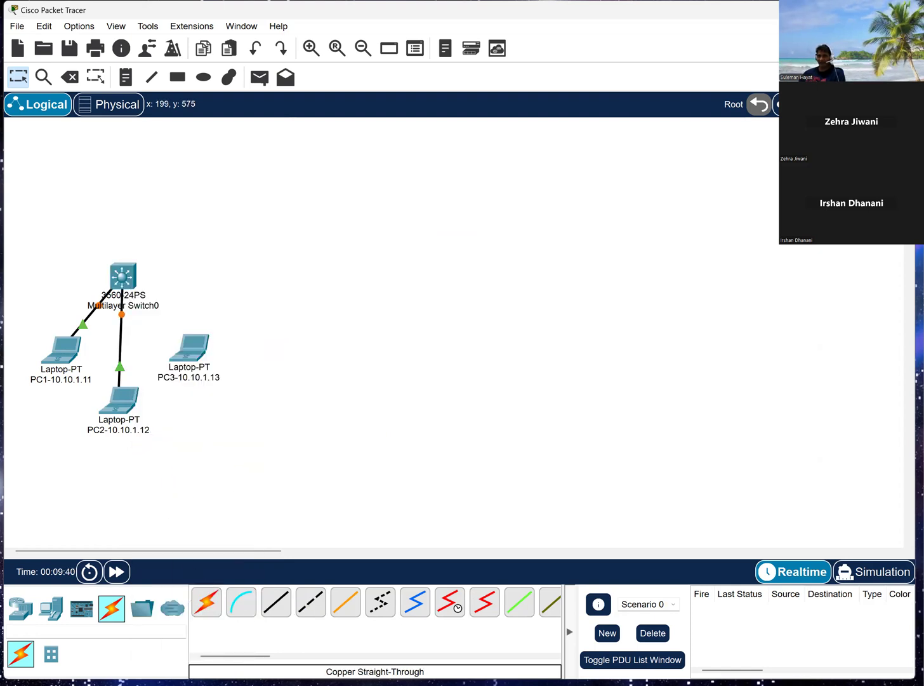
Step: Connect PC3's FastEthernet0 port to the switch's FastEthernet0/13 port with a Copper Straight-Through cable
{"action": "left_click", "coordinate": [276, 601]}
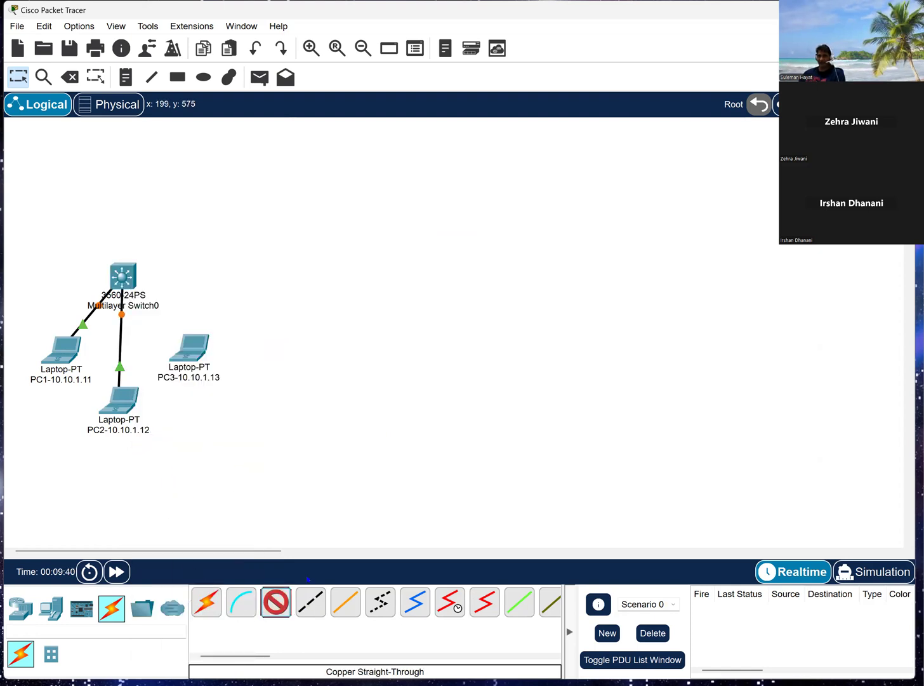
{"action": "left_click", "coordinate": [201, 364]}
{"action": "left_click", "coordinate": [231, 409]}
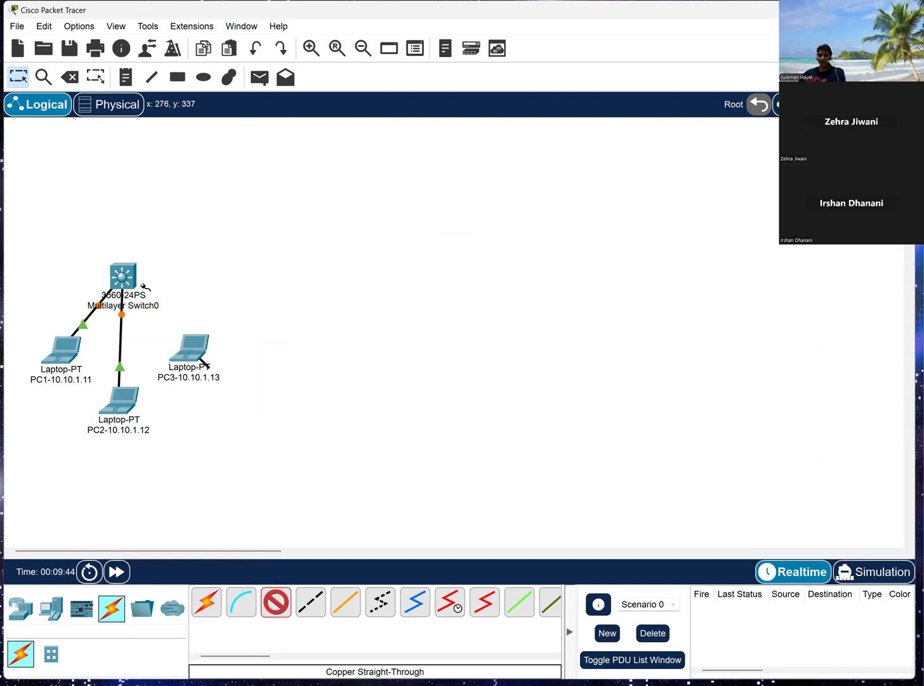
{"action": "left_click", "coordinate": [120, 274]}
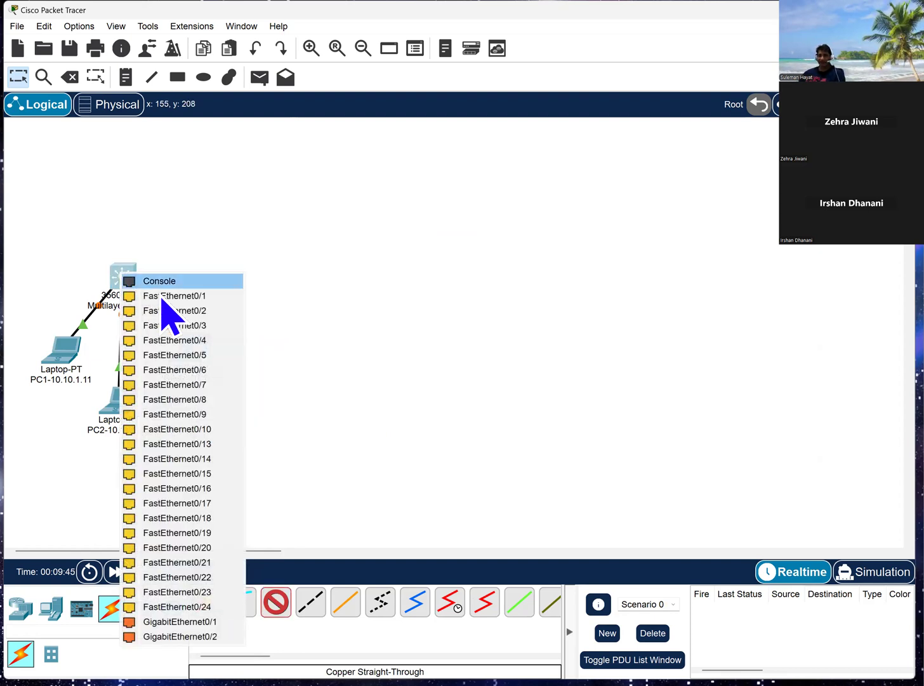
{"action": "left_click", "coordinate": [194, 448]}
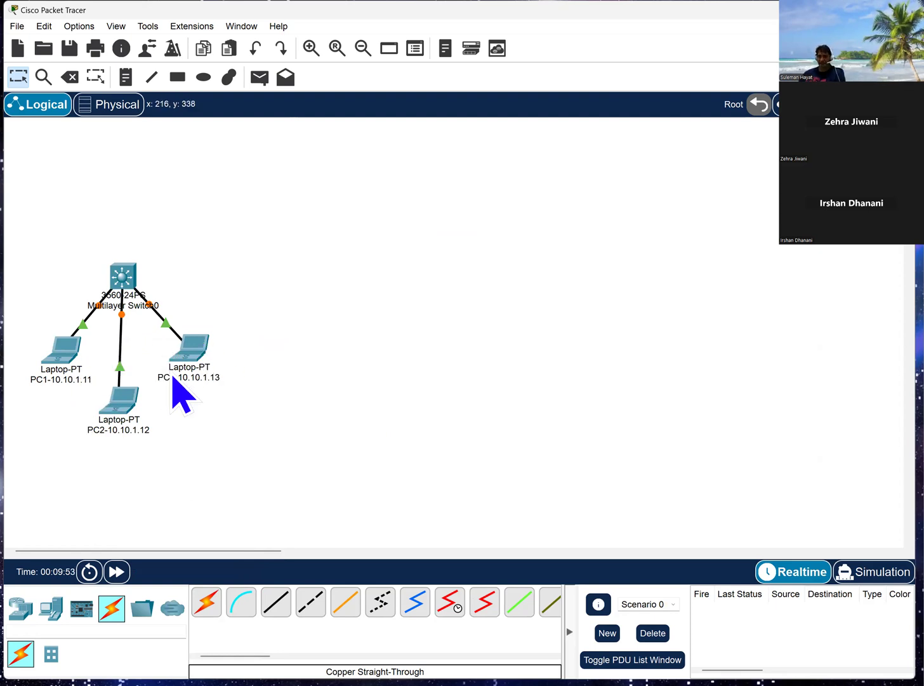
Step: Open the Command Prompt on PC3 and run ipconfig to check its IP settings
{"action": "left_click", "coordinate": [196, 357]}
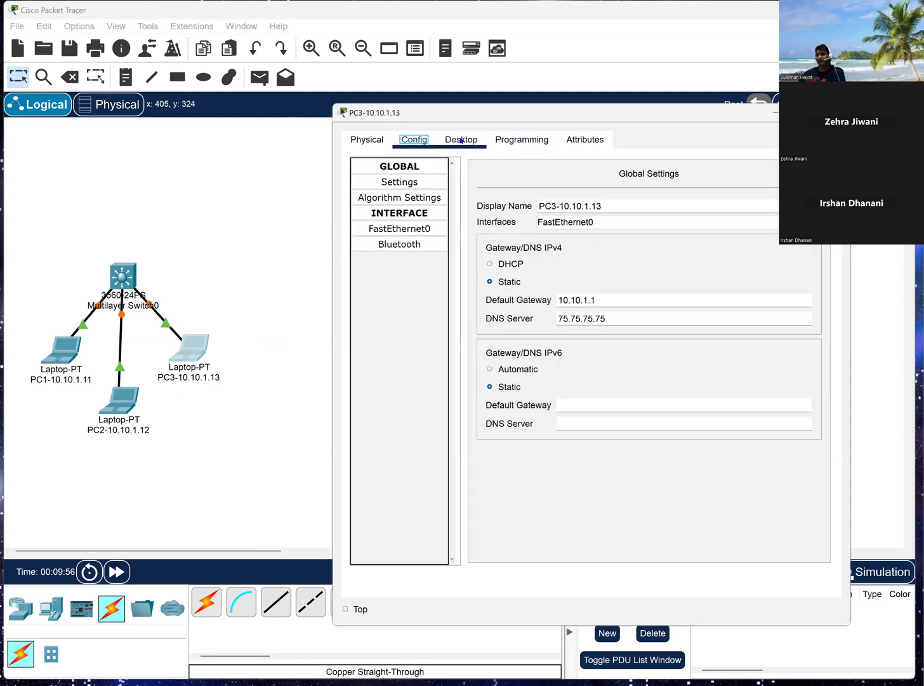
{"action": "left_click", "coordinate": [461, 140]}
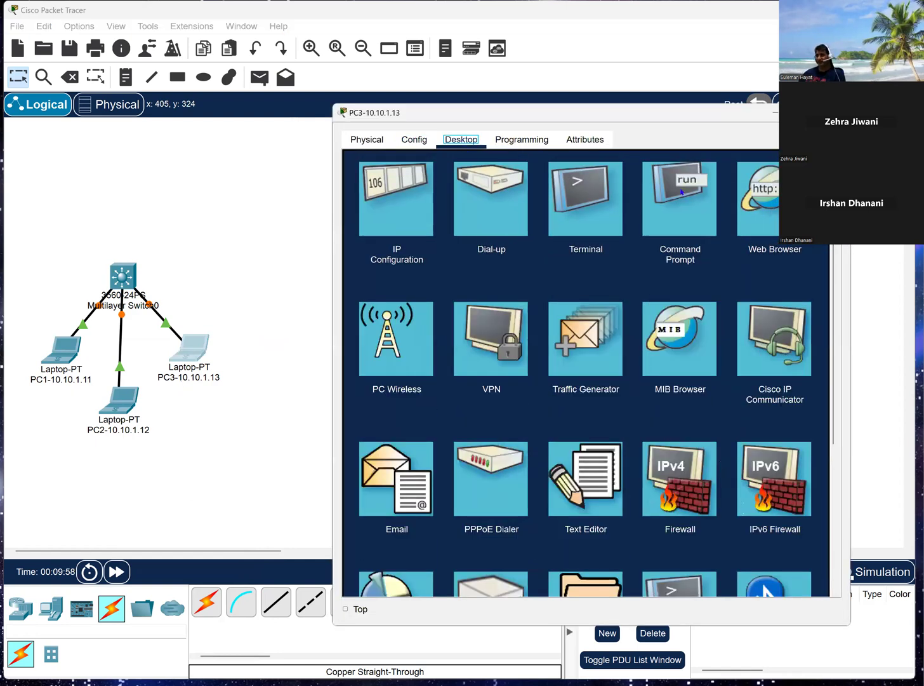
{"action": "left_click", "coordinate": [682, 192]}
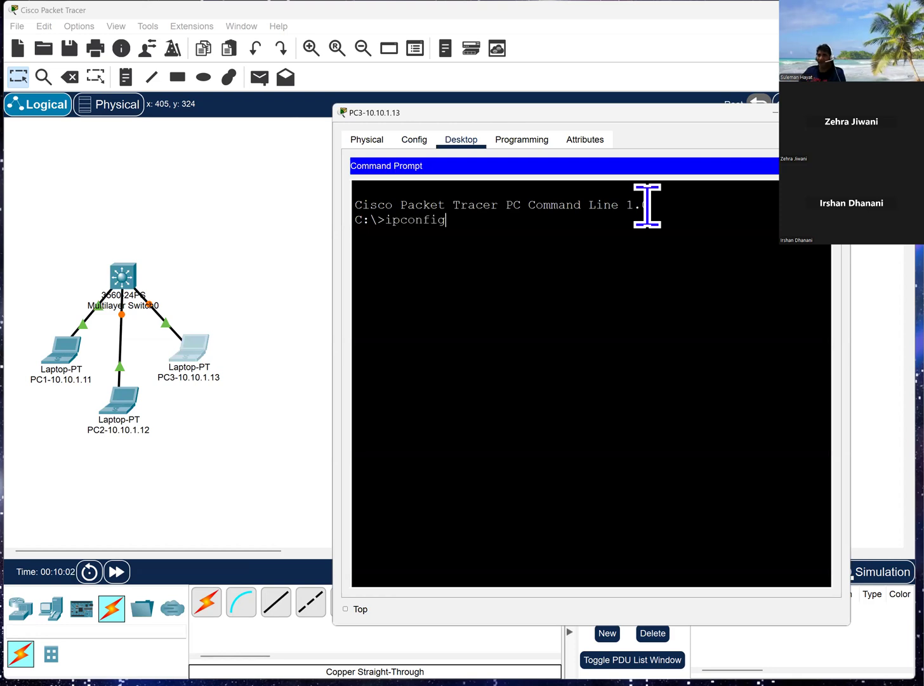
{"action": "type", "text": "ipconfig"}
{"action": "key", "text": "Return"}
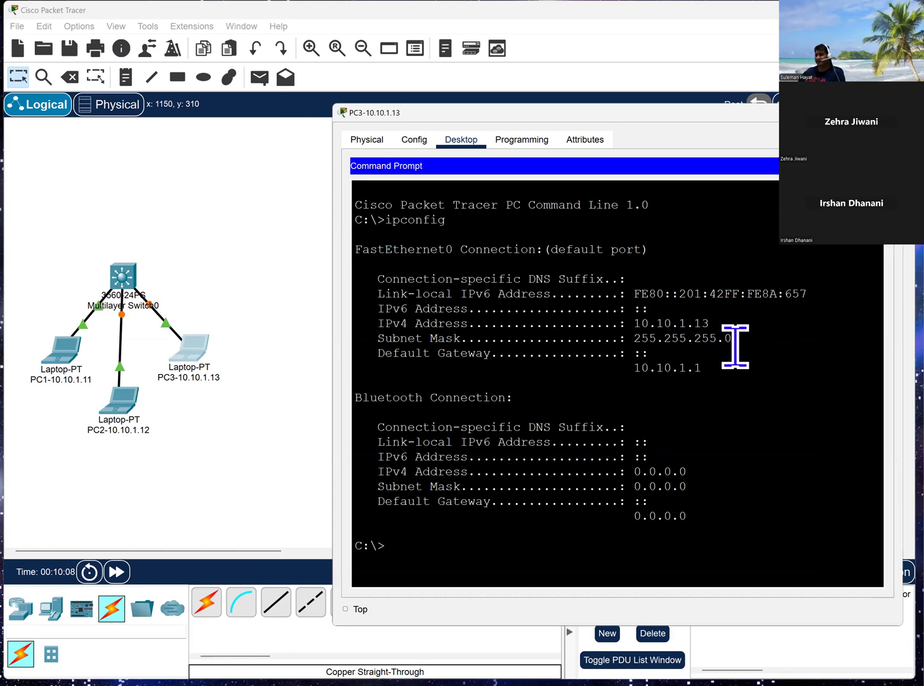
Step: Copy PC3's IPv4 address from the ipconfig output and test connectivity to PC2 with ping 10.10.1.12
{"action": "left_click_drag", "start_coordinate": [710, 324], "coordinate": [635, 325]}
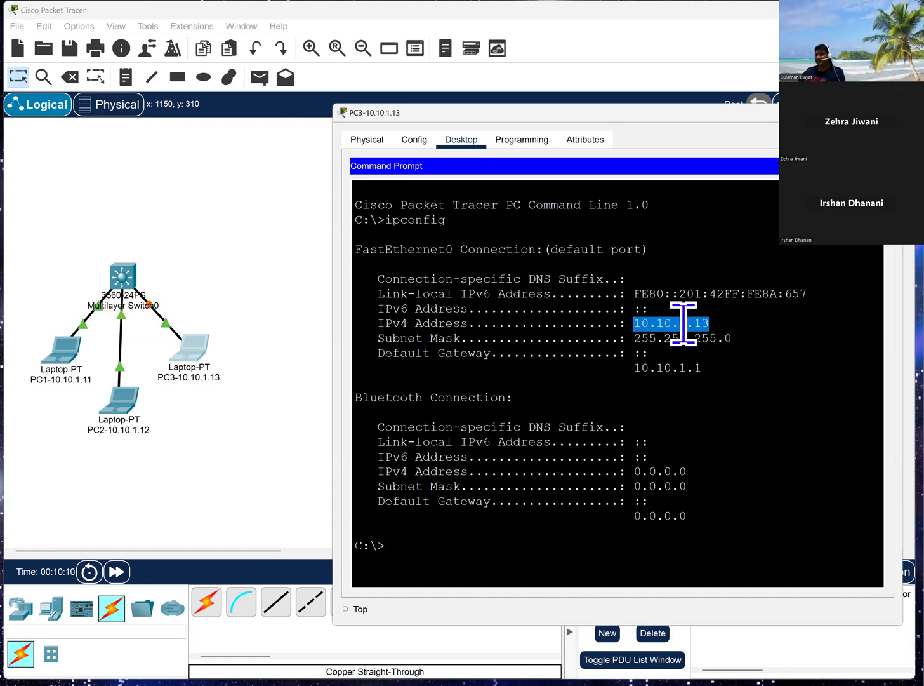
{"action": "right_click", "coordinate": [686, 323]}
{"action": "left_click", "coordinate": [752, 397]}
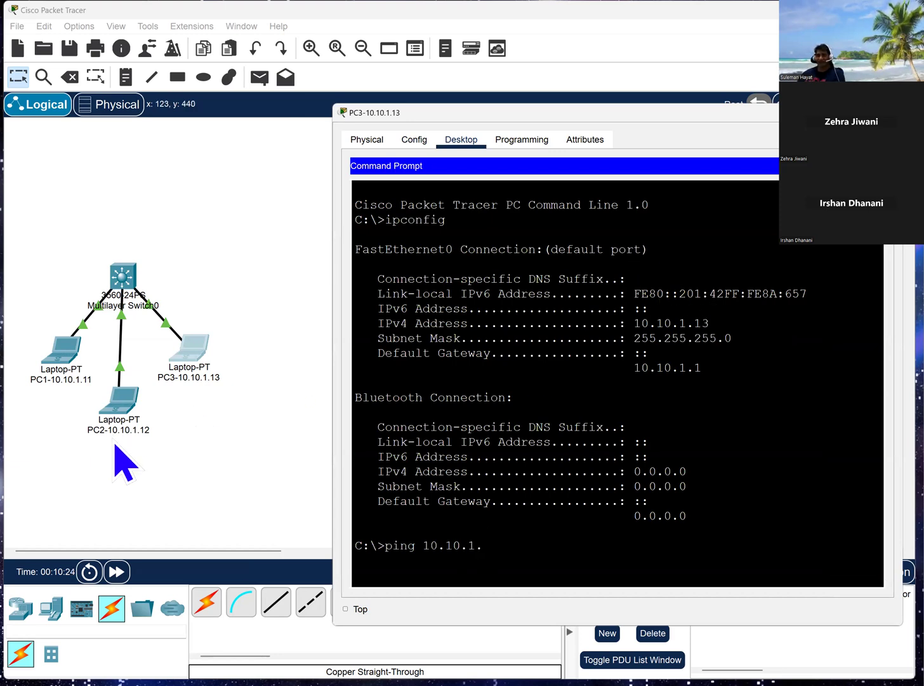
{"action": "key", "text": "Return"}
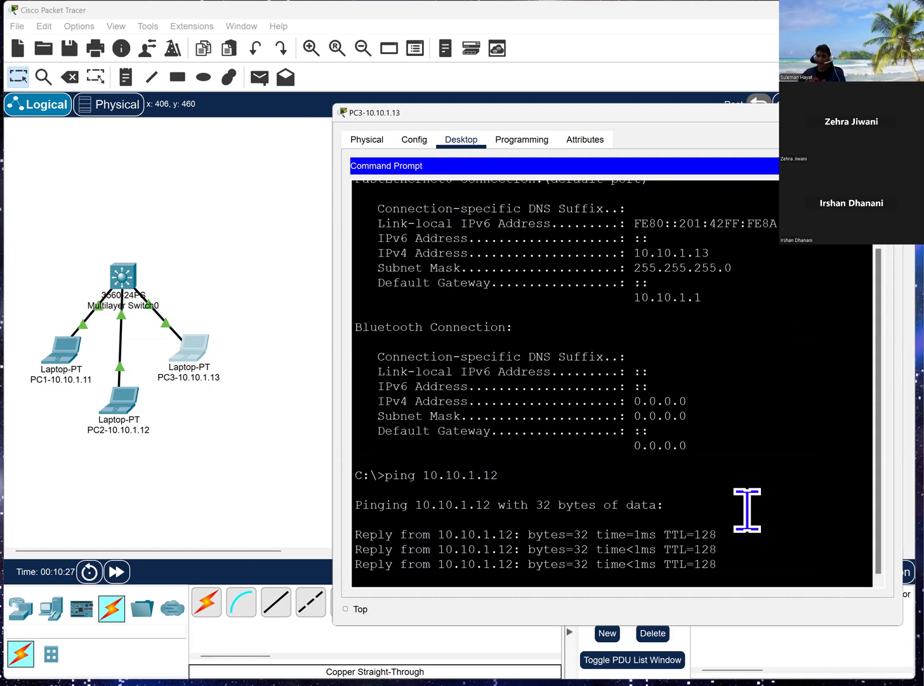
{"action": "key", "text": "Return"}
Step: Test connectivity from PC3 to PC1 with ping 10.10.1.11, then close PC3's window
{"action": "key", "text": "Up"}
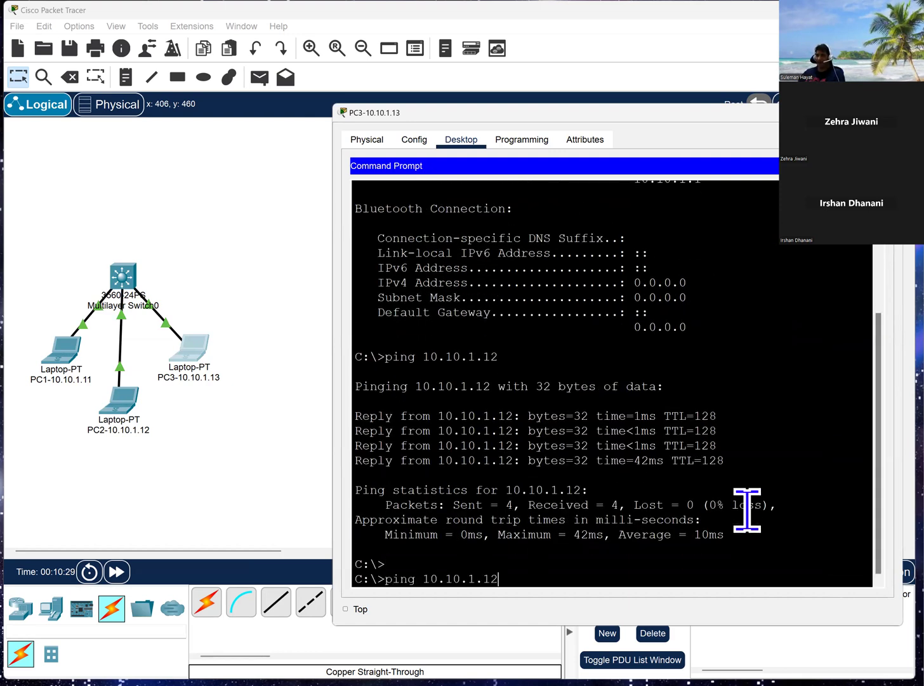
{"action": "type", "text": "1"}
{"action": "key", "text": "Return"}
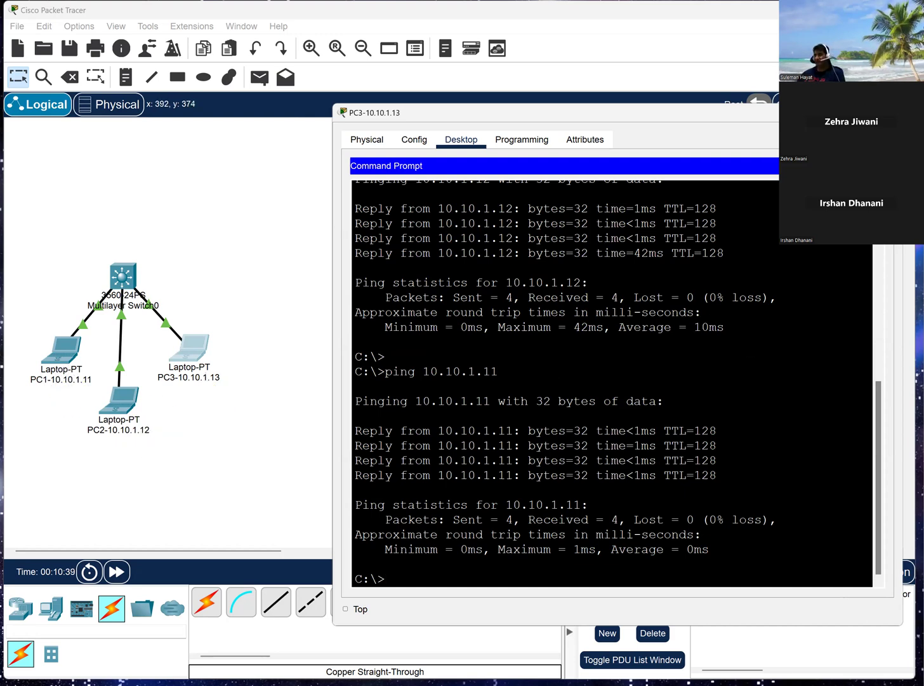
{"action": "left_click", "coordinate": [878, 165]}
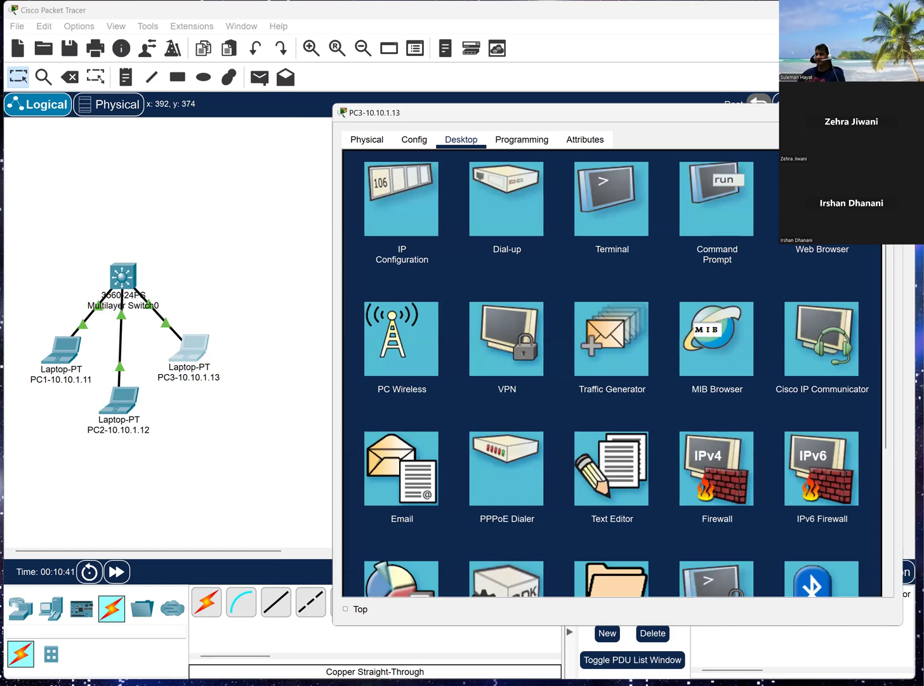
{"action": "left_click", "coordinate": [264, 283]}
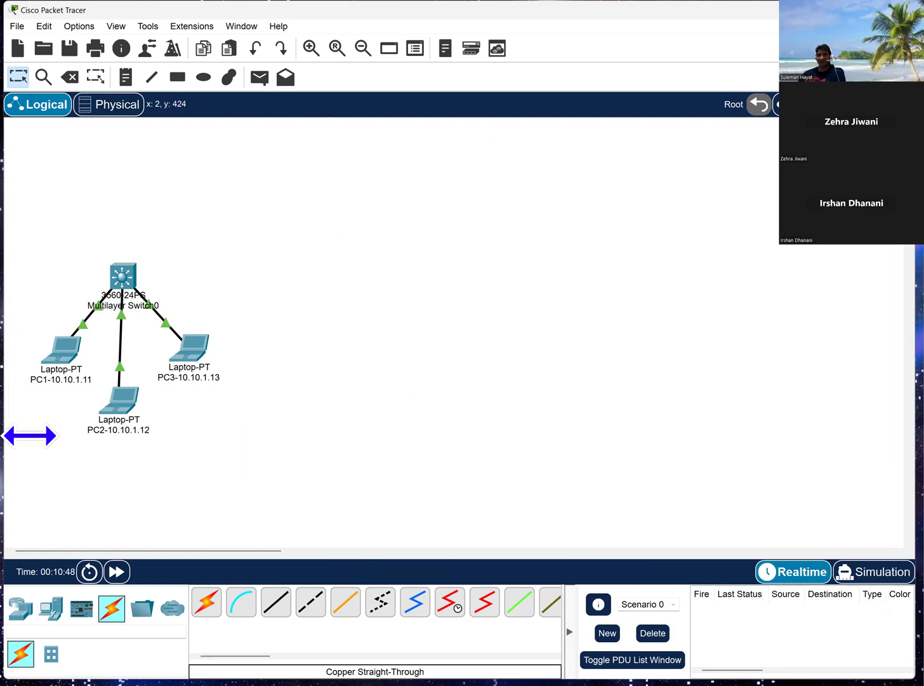
Step: Place a text note reading Chicago on the workspace below the laptops
{"action": "left_click", "coordinate": [129, 81]}
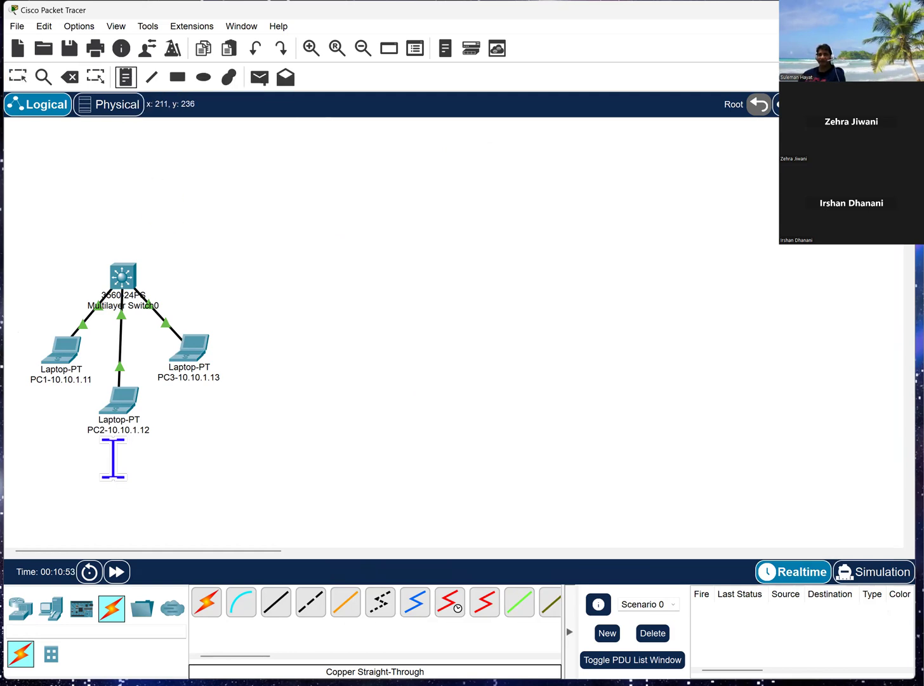
{"action": "left_click", "coordinate": [64, 463]}
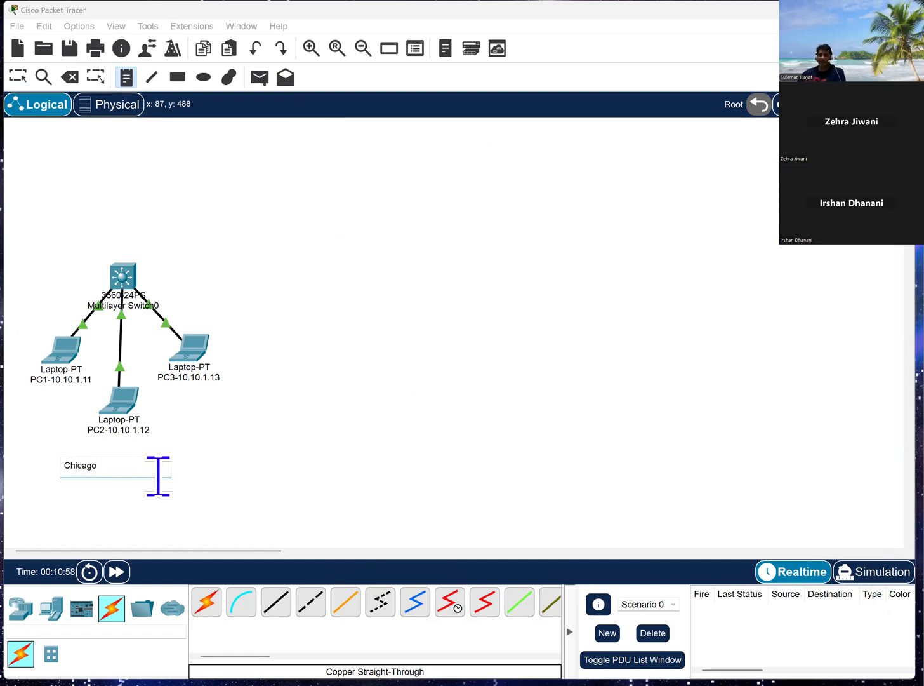
{"action": "double_click", "coordinate": [68, 465]}
{"action": "key", "text": "ctrl+v"}
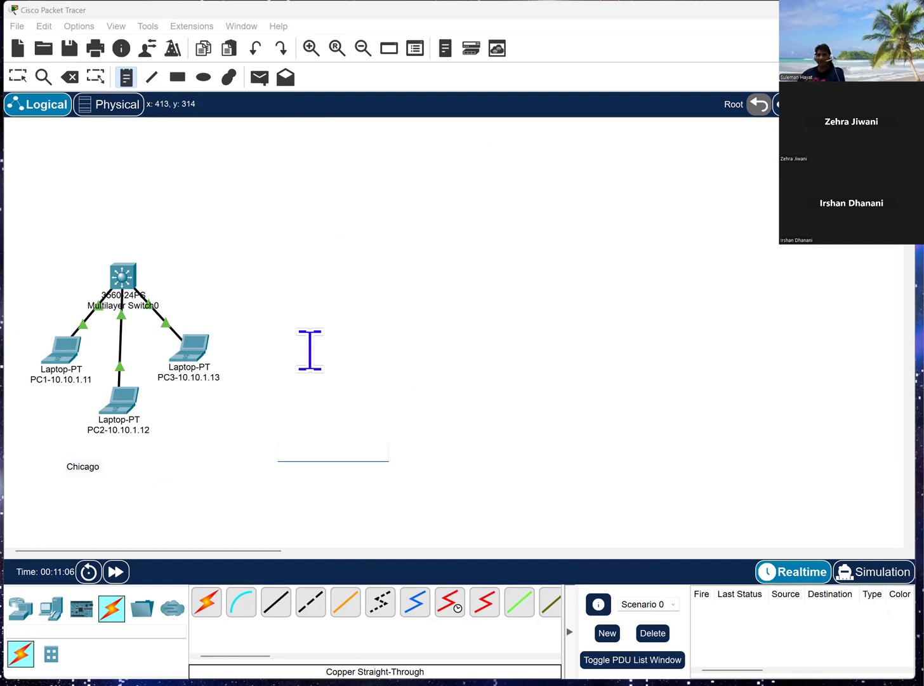
{"action": "key", "text": "Escape"}
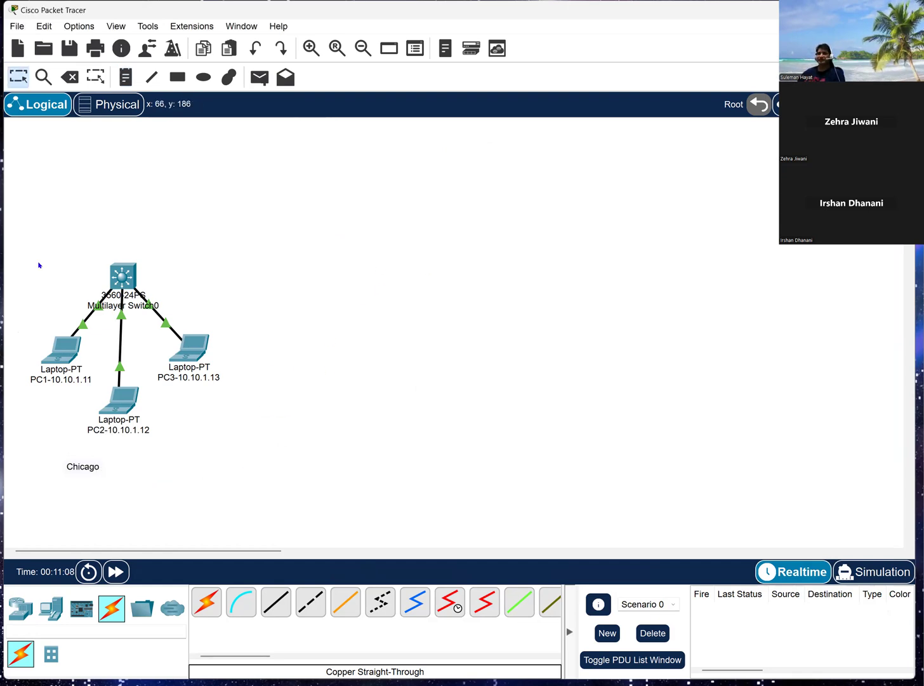
Step: Duplicate the multilayer switch with its three connected laptops and place the copy beside the original group at the same height
{"action": "left_click_drag", "start_coordinate": [17, 251], "coordinate": [231, 456]}
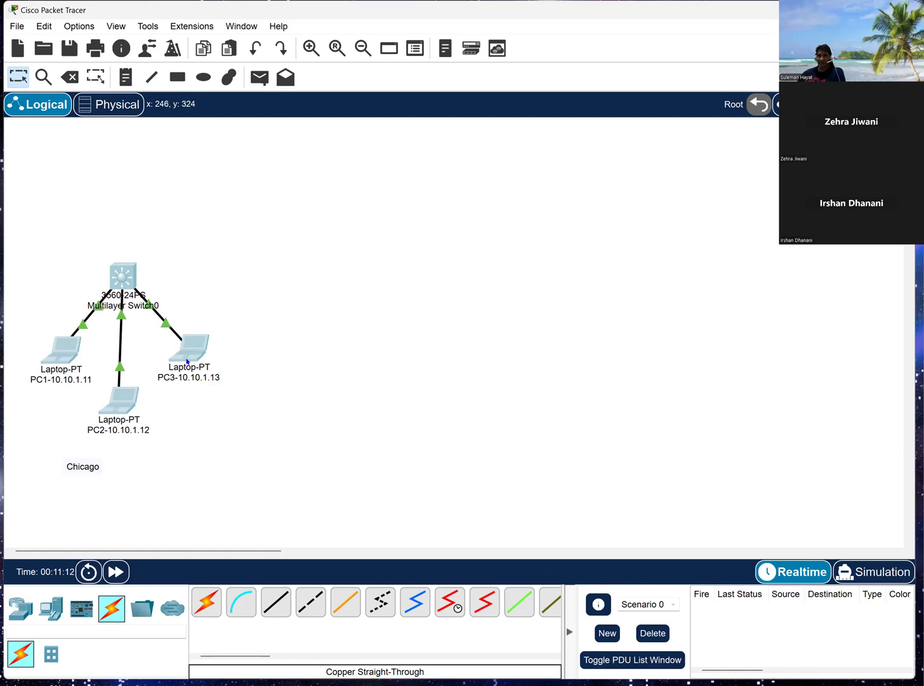
{"action": "left_click_drag", "start_coordinate": [189, 360], "coordinate": [404, 366]}
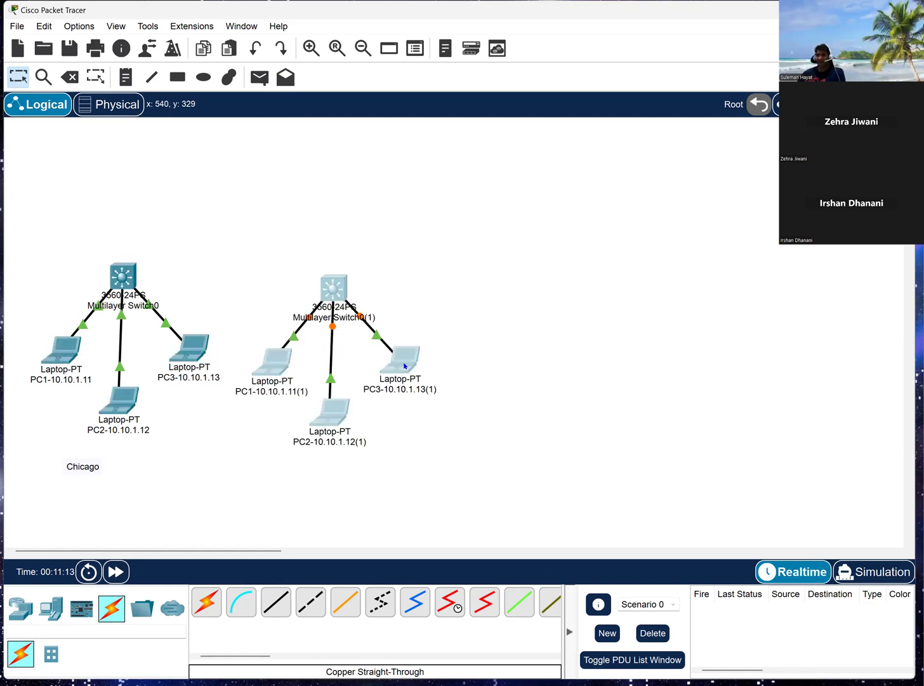
{"action": "left_click_drag", "start_coordinate": [334, 287], "coordinate": [407, 277]}
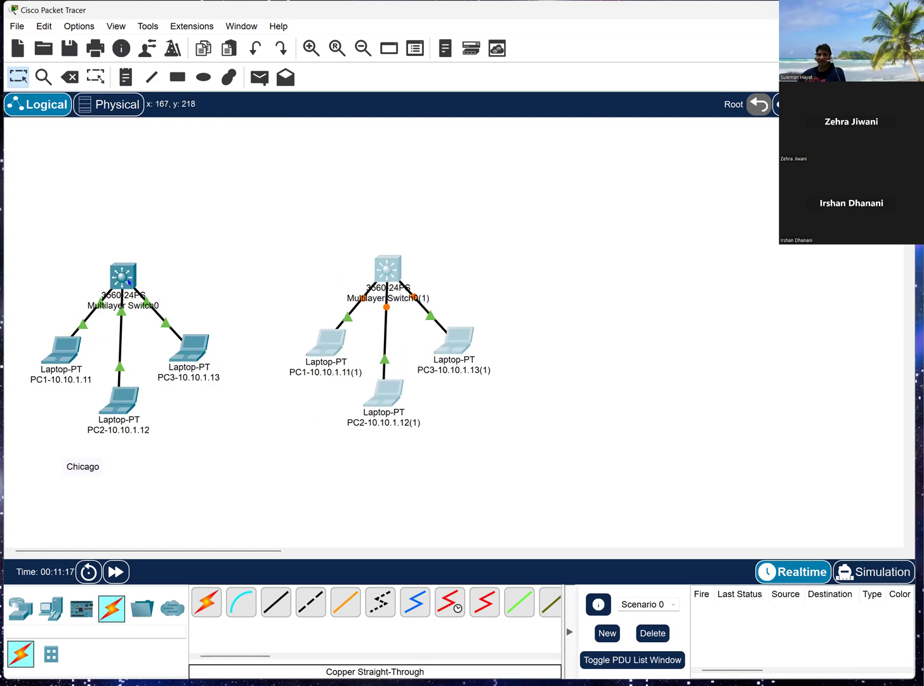
Step: Set the original multilayer switch's display name to Chicago-SW1 and close its window
{"action": "left_click", "coordinate": [131, 272]}
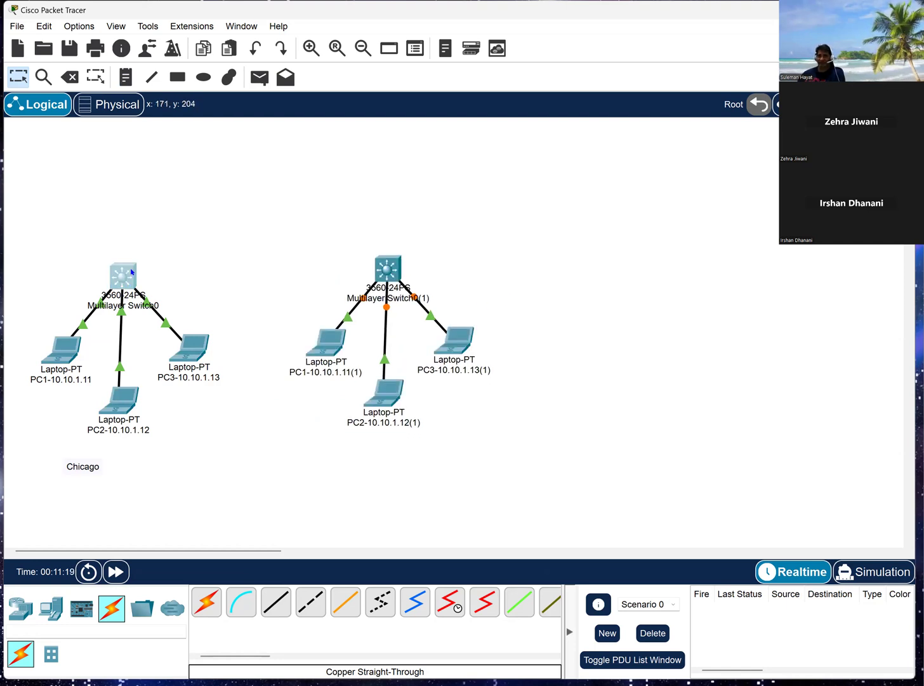
{"action": "left_click", "coordinate": [129, 279]}
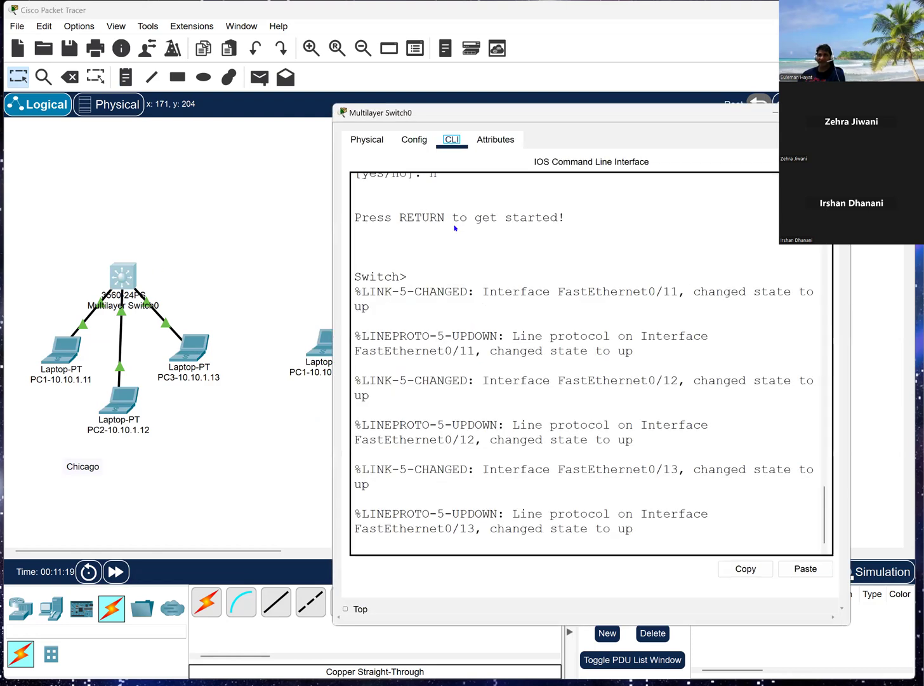
{"action": "left_click", "coordinate": [372, 140]}
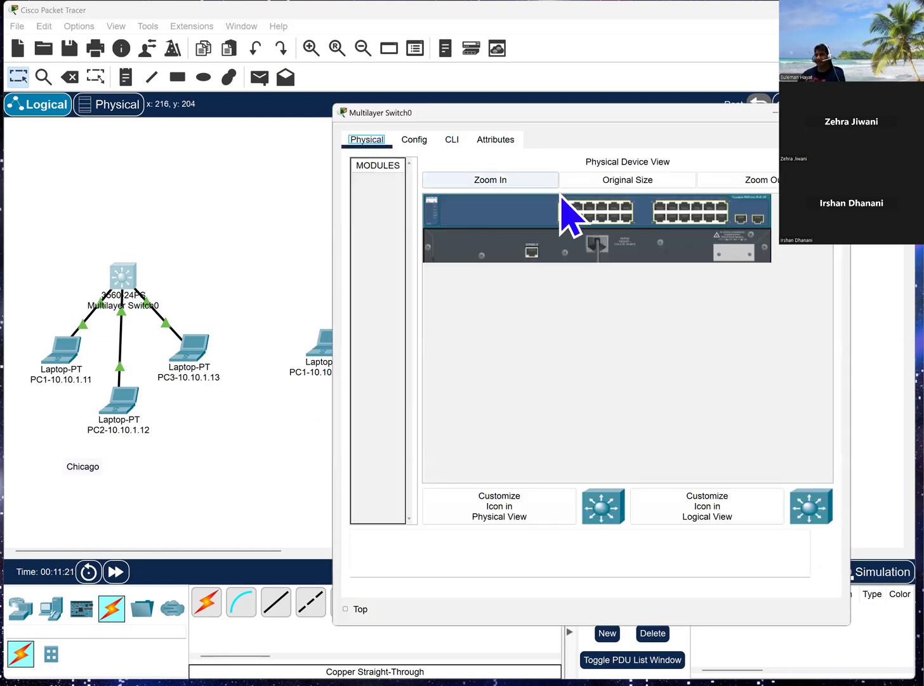
{"action": "left_click", "coordinate": [414, 140]}
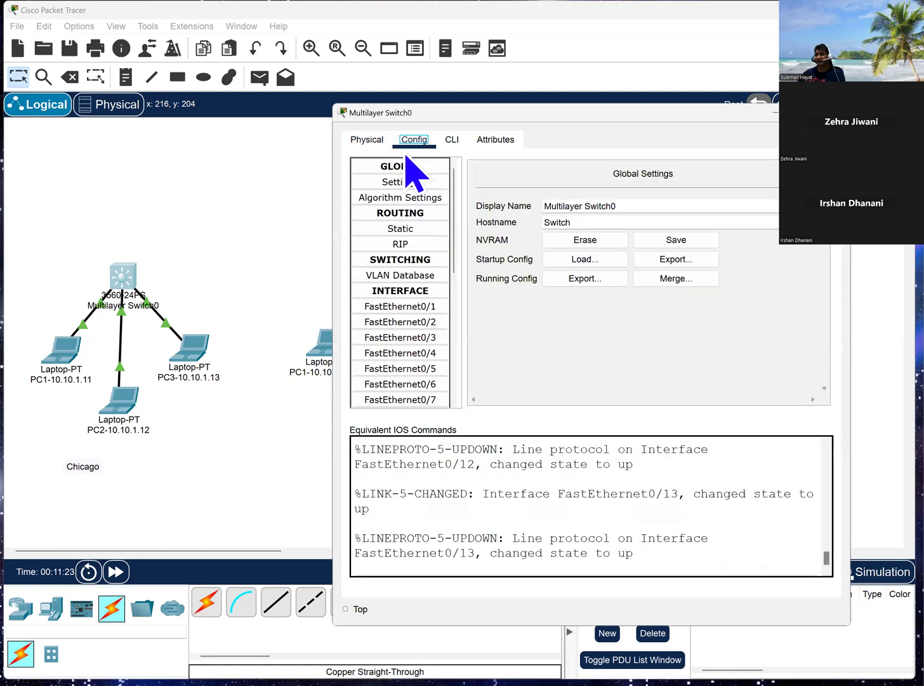
{"action": "left_click_drag", "start_coordinate": [629, 205], "coordinate": [574, 206]}
{"action": "left_click_drag", "start_coordinate": [470, 207], "coordinate": [472, 212]}
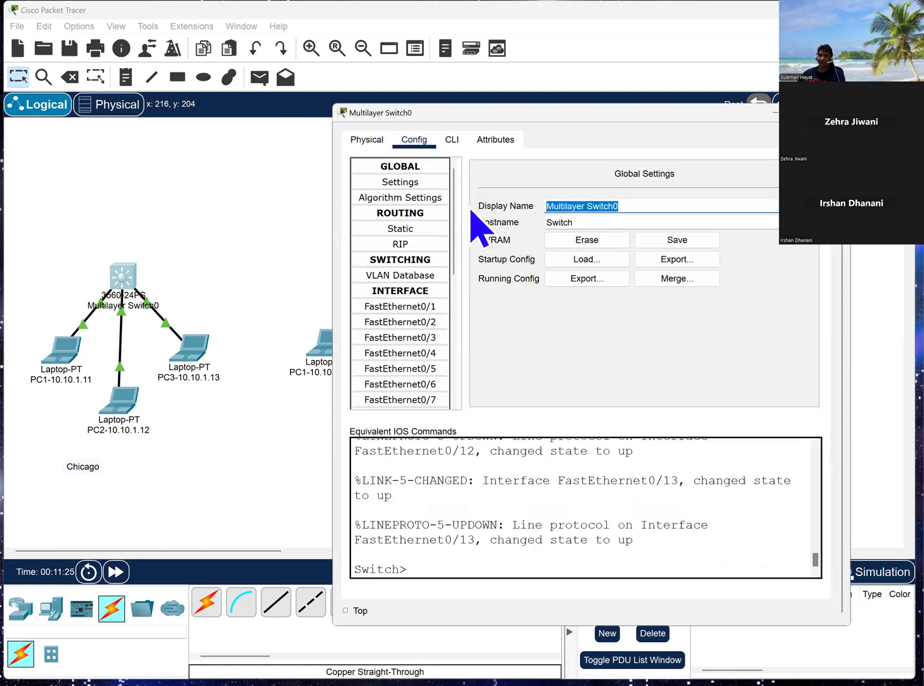
{"action": "type", "text": "Chicago-SW1"}
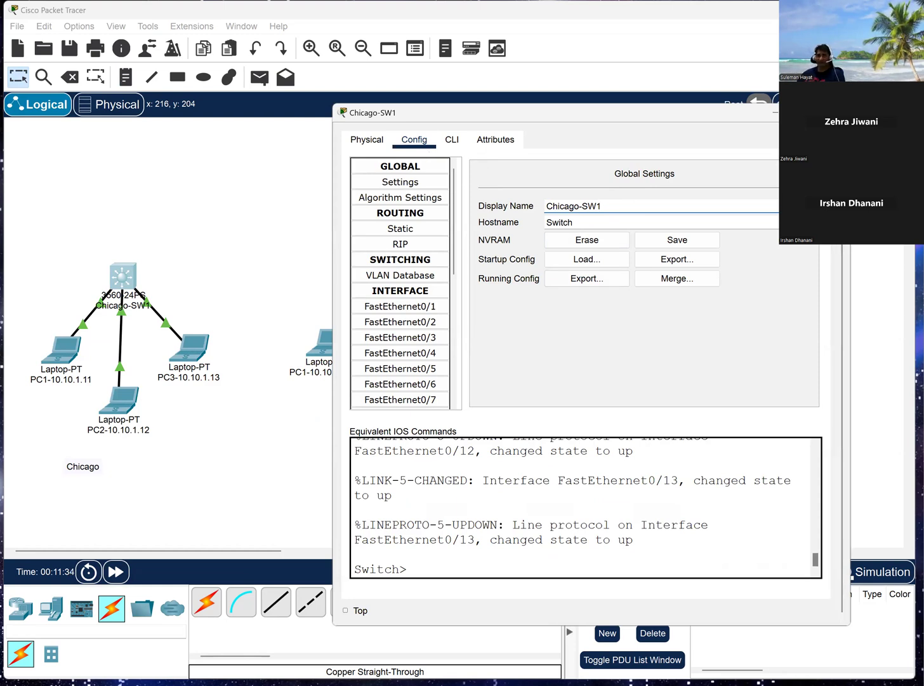
{"action": "left_click", "coordinate": [316, 351]}
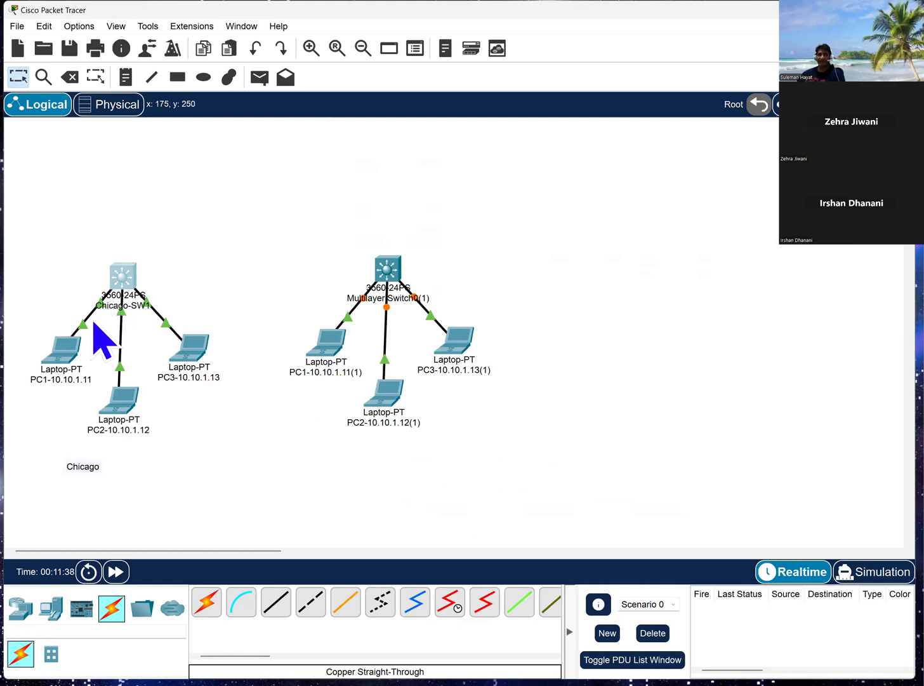
Step: Set the copied multilayer switch's display name to Glenview-SW1 and close its window
{"action": "left_click", "coordinate": [390, 276]}
{"action": "left_click", "coordinate": [420, 143]}
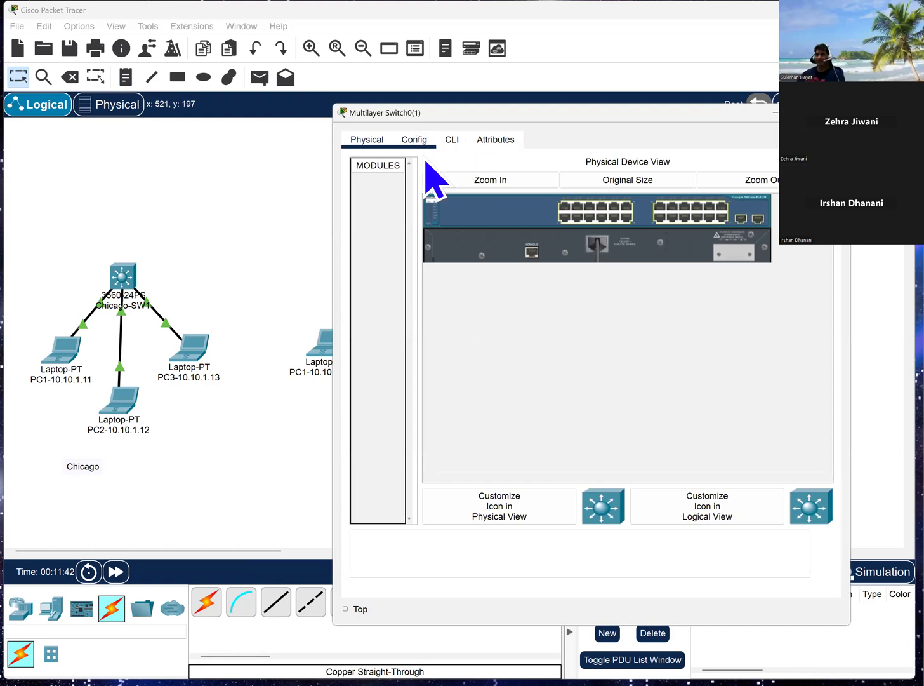
{"action": "left_click", "coordinate": [370, 141]}
{"action": "left_click", "coordinate": [418, 141]}
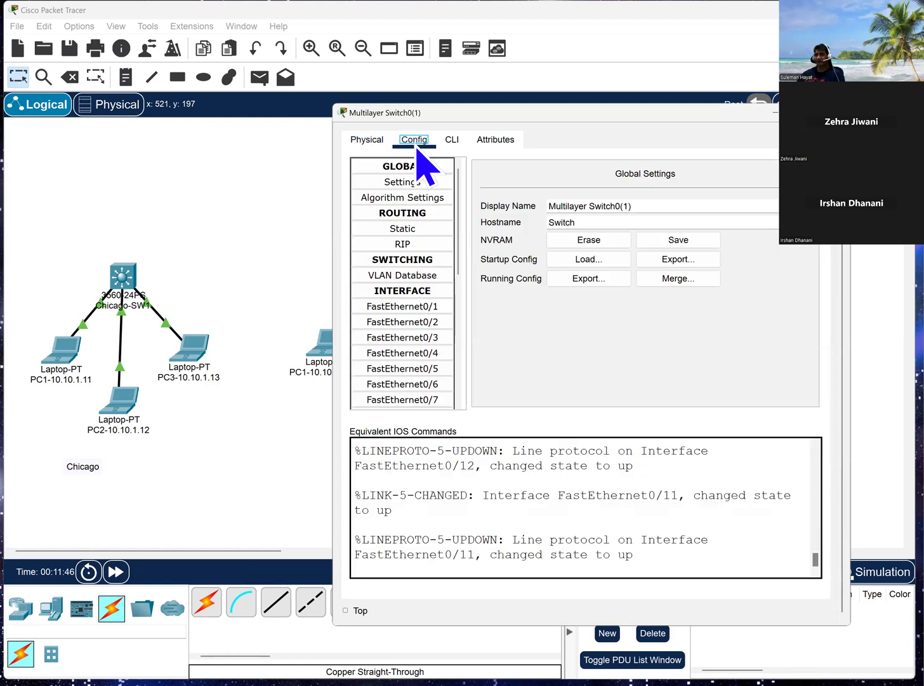
{"action": "left_click_drag", "start_coordinate": [646, 206], "coordinate": [508, 206]}
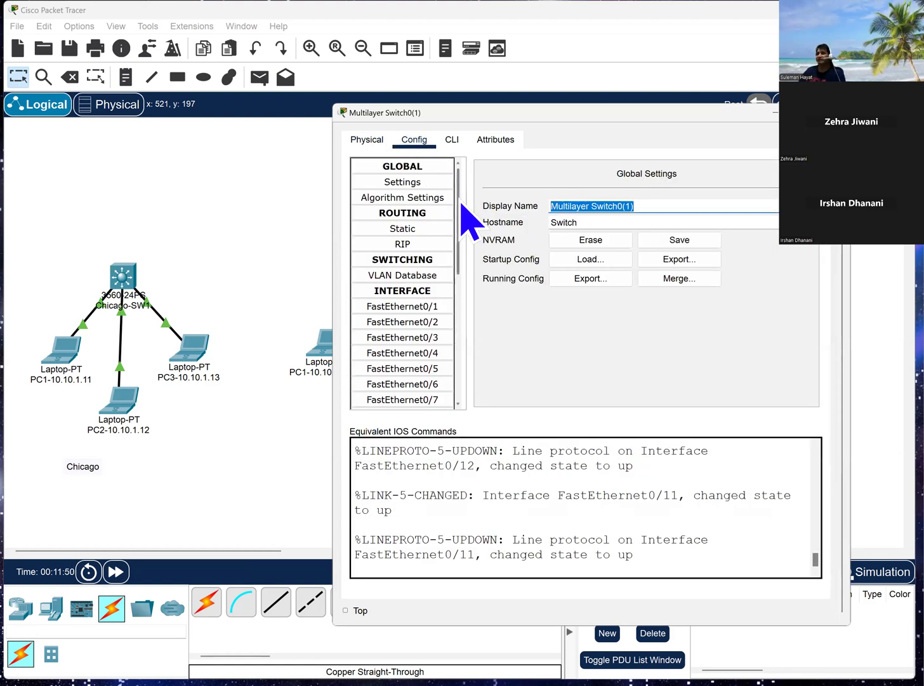
{"action": "type", "text": "Glenview-SW1"}
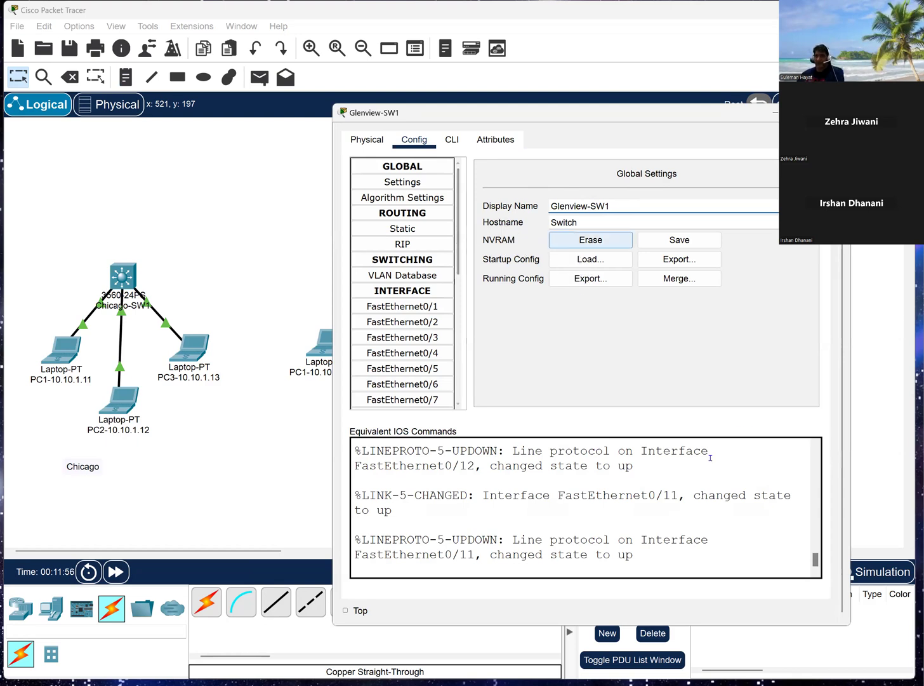
{"action": "left_click", "coordinate": [835, 112]}
Step: Move the Glenview-SW1 switch and its three laptops together slightly farther from the Chicago group and deselect them
{"action": "left_click_drag", "start_coordinate": [276, 235], "coordinate": [497, 445]}
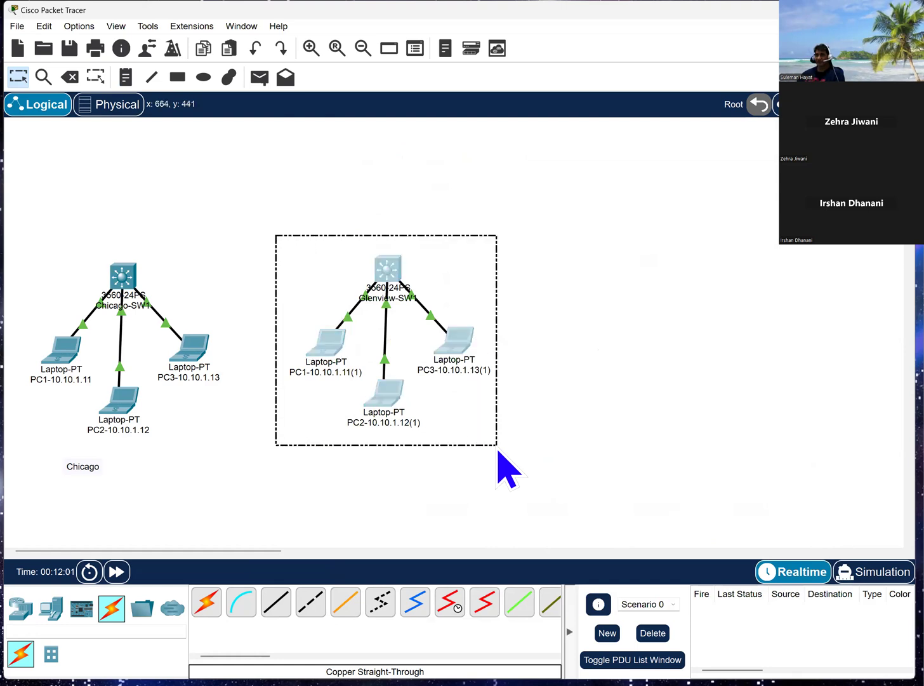
{"action": "left_click", "coordinate": [626, 460]}
{"action": "left_click_drag", "start_coordinate": [266, 234], "coordinate": [479, 434]}
{"action": "left_click_drag", "start_coordinate": [402, 274], "coordinate": [423, 285]}
{"action": "left_click", "coordinate": [575, 330]}
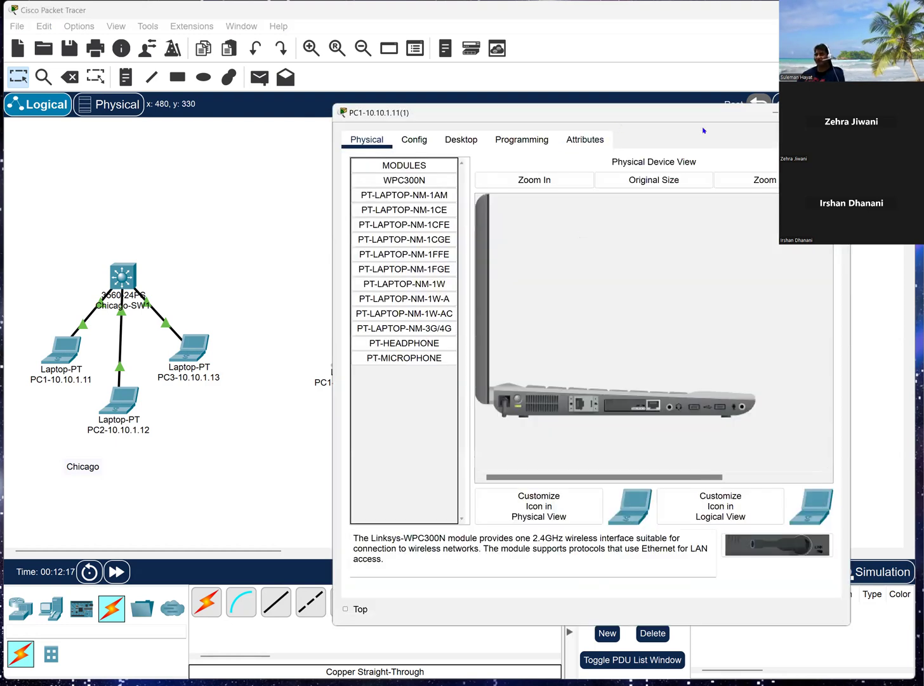
Step: Set the copied PC1's IPv4 address to 10.10.2.11 and its default gateway to 10.10.2.1
{"action": "left_click_drag", "start_coordinate": [540, 113], "coordinate": [703, 116]}
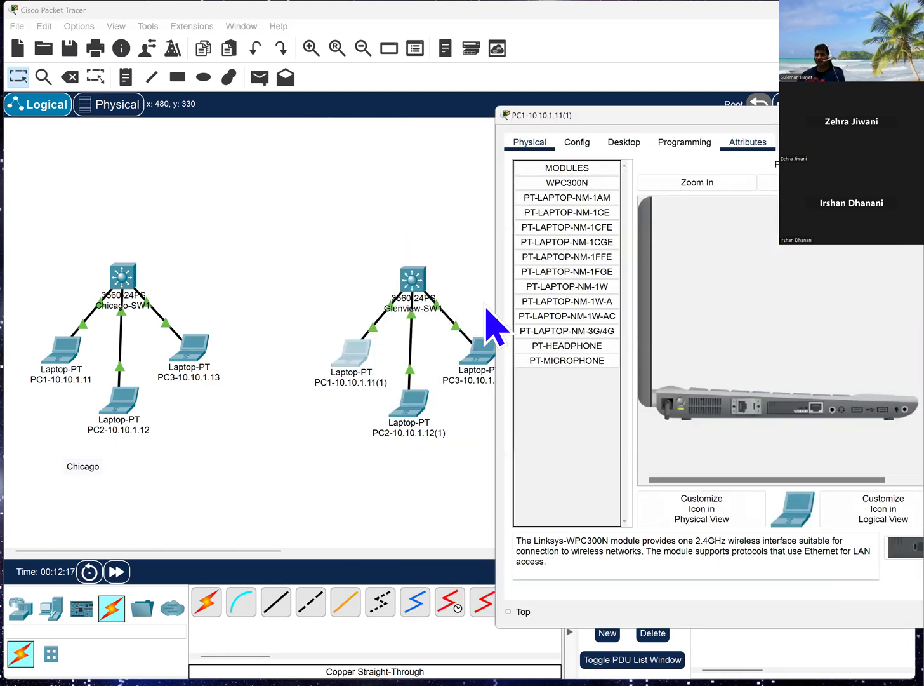
{"action": "left_click", "coordinate": [623, 145]}
{"action": "left_click", "coordinate": [557, 215]}
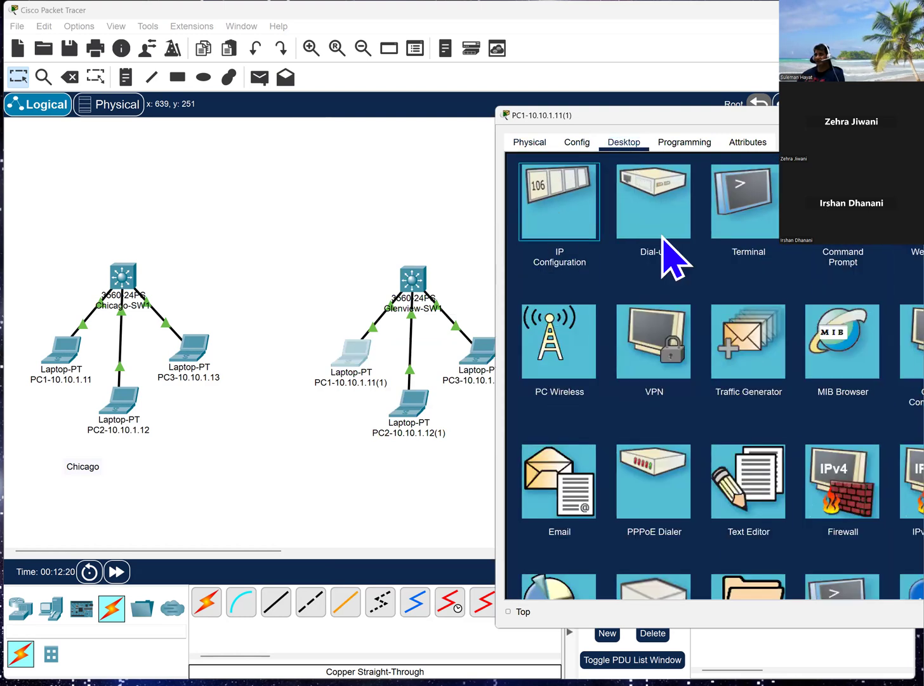
{"action": "left_click", "coordinate": [702, 245]}
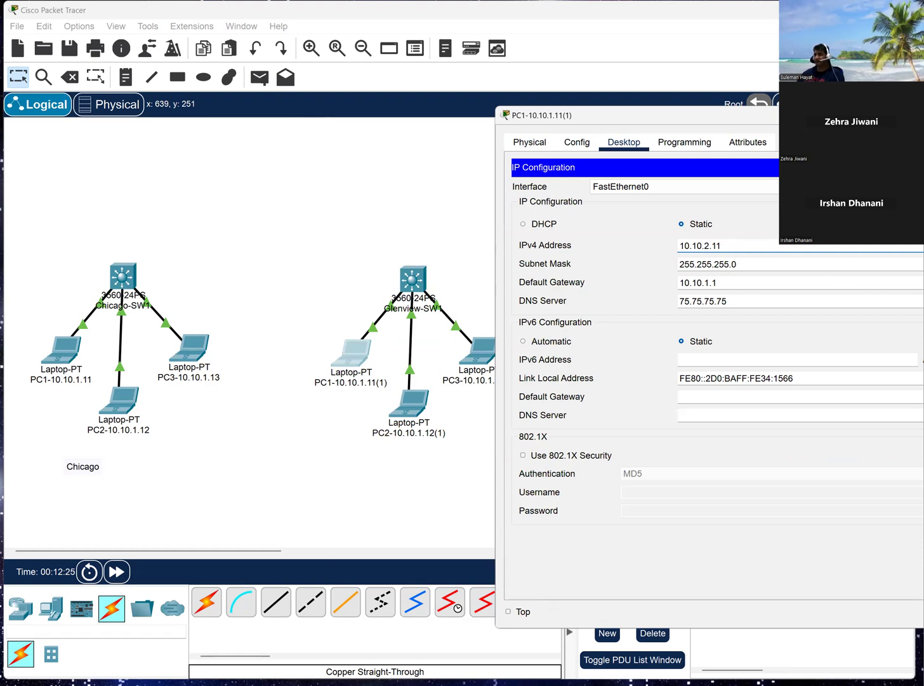
{"action": "type", "text": "2"}
{"action": "left_click", "coordinate": [757, 282]}
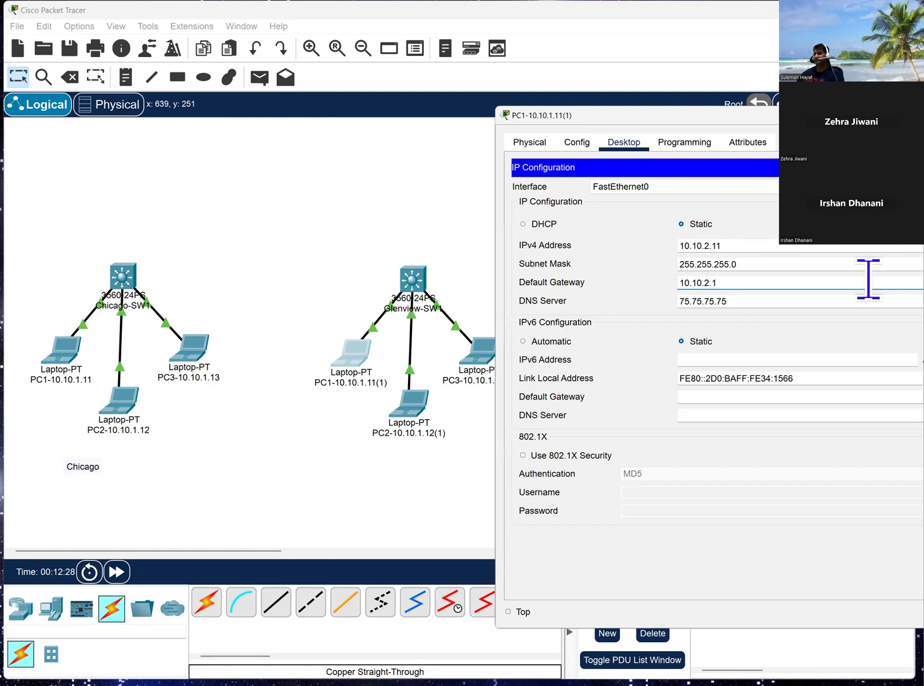
Step: Check the copied PC1's IPv4 address, subnet mask and default gateway
{"action": "left_click", "coordinate": [715, 281]}
{"action": "double_click", "coordinate": [667, 281]}
{"action": "left_click_drag", "start_coordinate": [712, 245], "coordinate": [600, 251]}
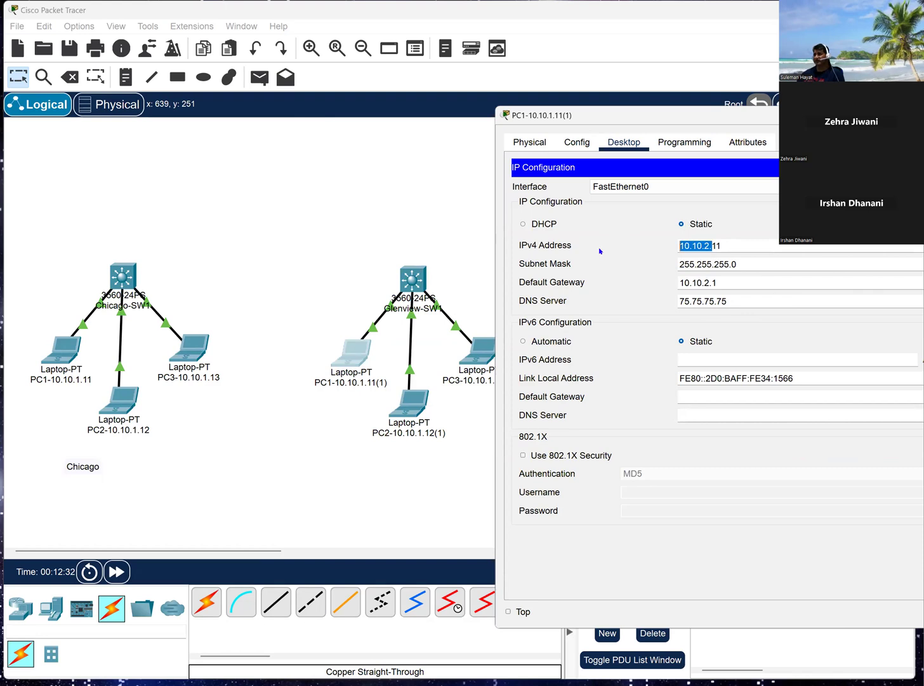
{"action": "double_click", "coordinate": [714, 282]}
{"action": "double_click", "coordinate": [743, 264]}
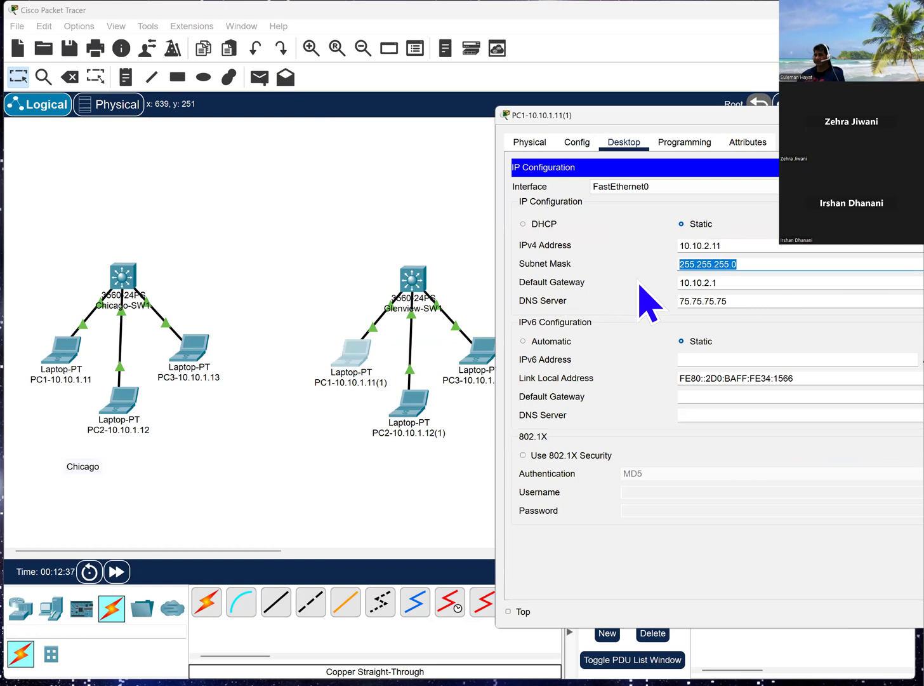
{"action": "left_click", "coordinate": [709, 245]}
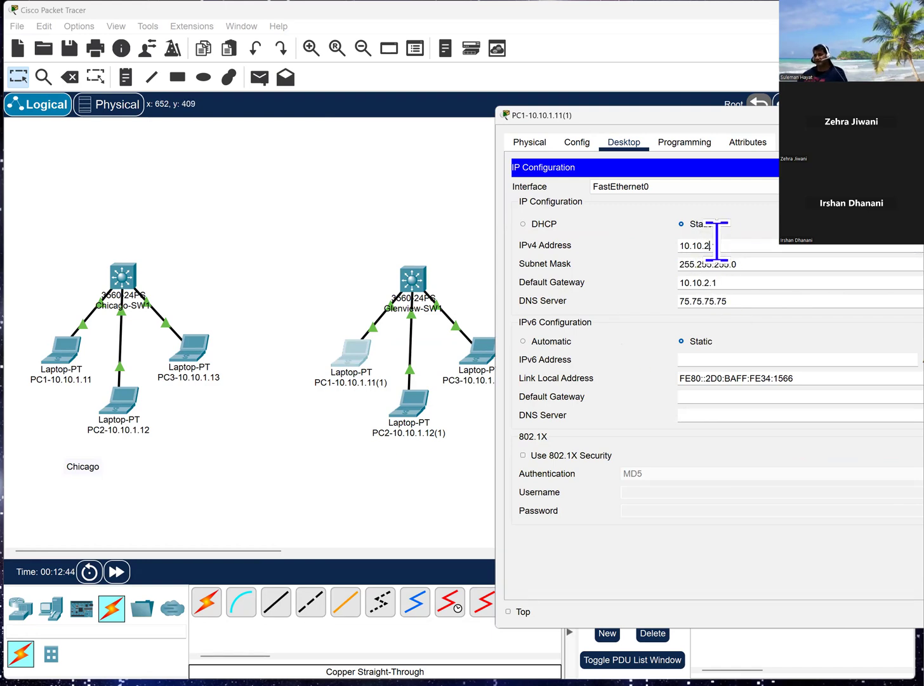
{"action": "left_click_drag", "start_coordinate": [744, 243], "coordinate": [608, 240]}
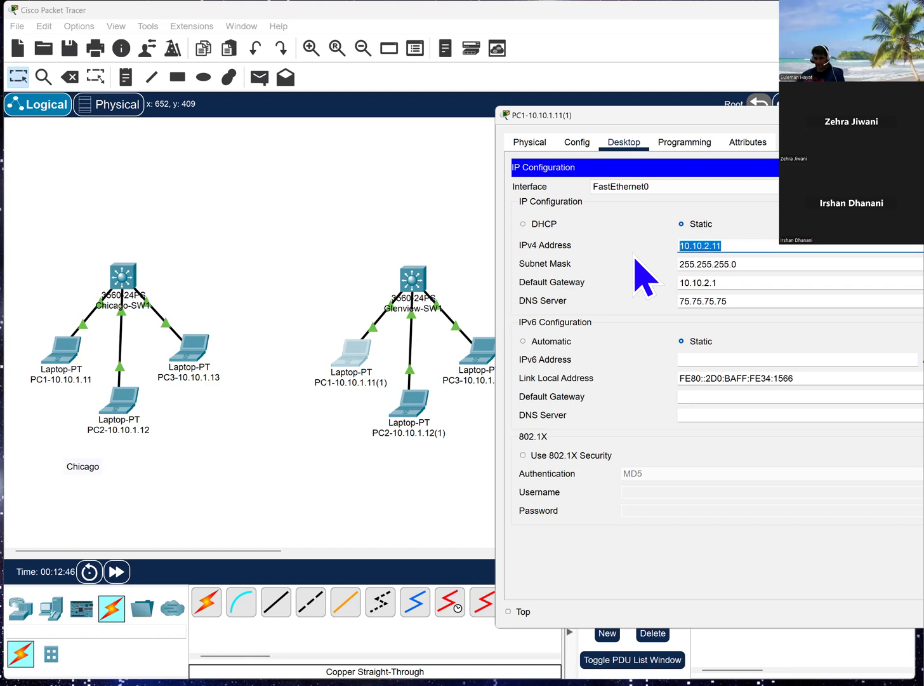
Step: Set the copied PC1's display name to PC1-10.10.2.11, copy that name and close the laptop's window
{"action": "left_click", "coordinate": [577, 143]}
{"action": "left_click", "coordinate": [744, 212]}
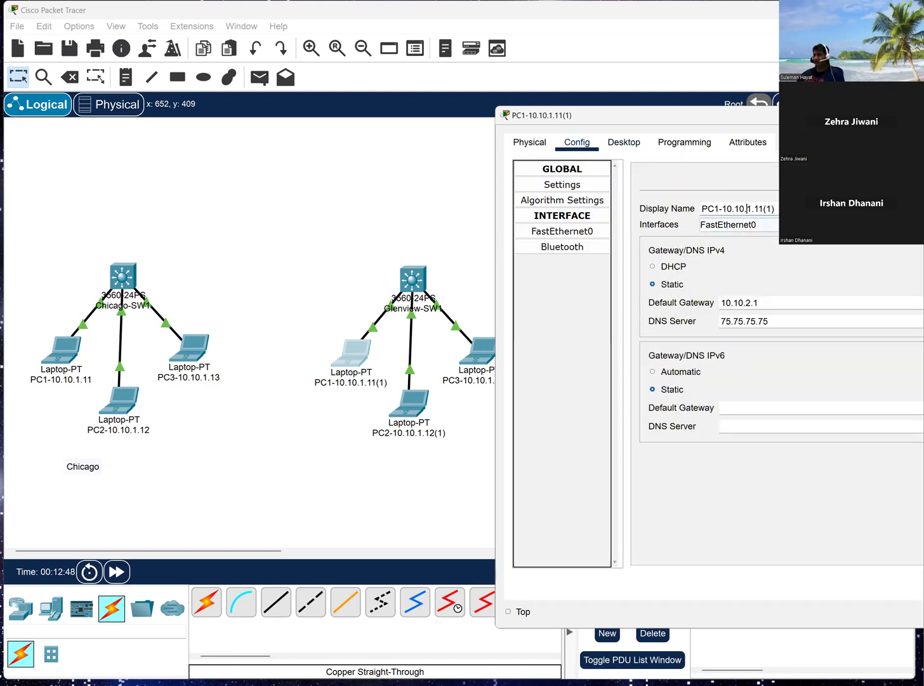
{"action": "key", "text": "Delete"}
{"action": "type", "text": "2"}
{"action": "left_click", "coordinate": [776, 209]}
{"action": "key", "text": "BackSpace"}
{"action": "key", "text": "BackSpace"}
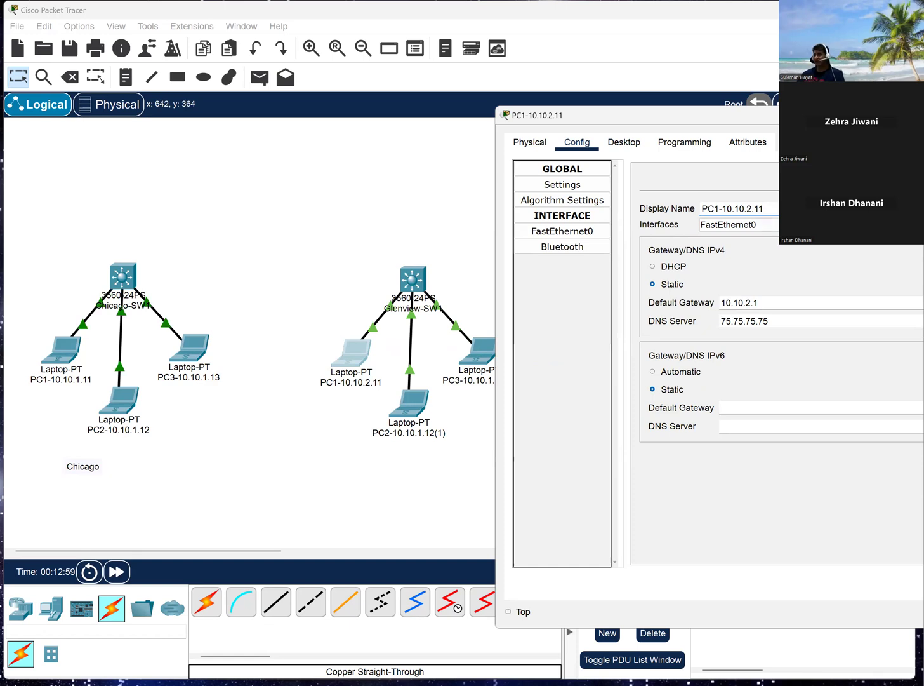
{"action": "triple_click", "coordinate": [711, 210]}
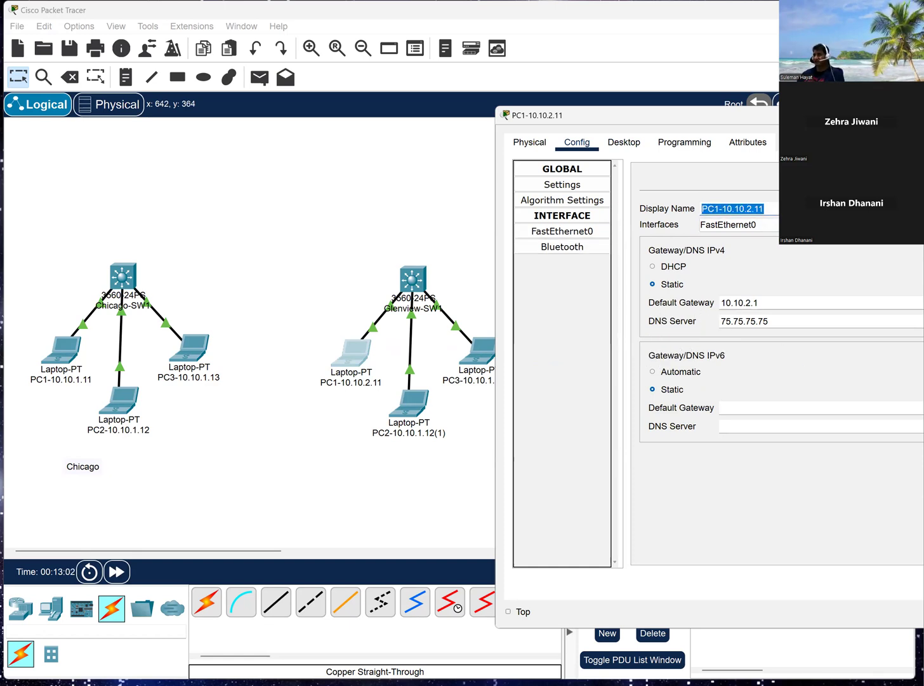
{"action": "left_click_drag", "start_coordinate": [641, 115], "coordinate": [475, 112]}
{"action": "left_click", "coordinate": [830, 112]}
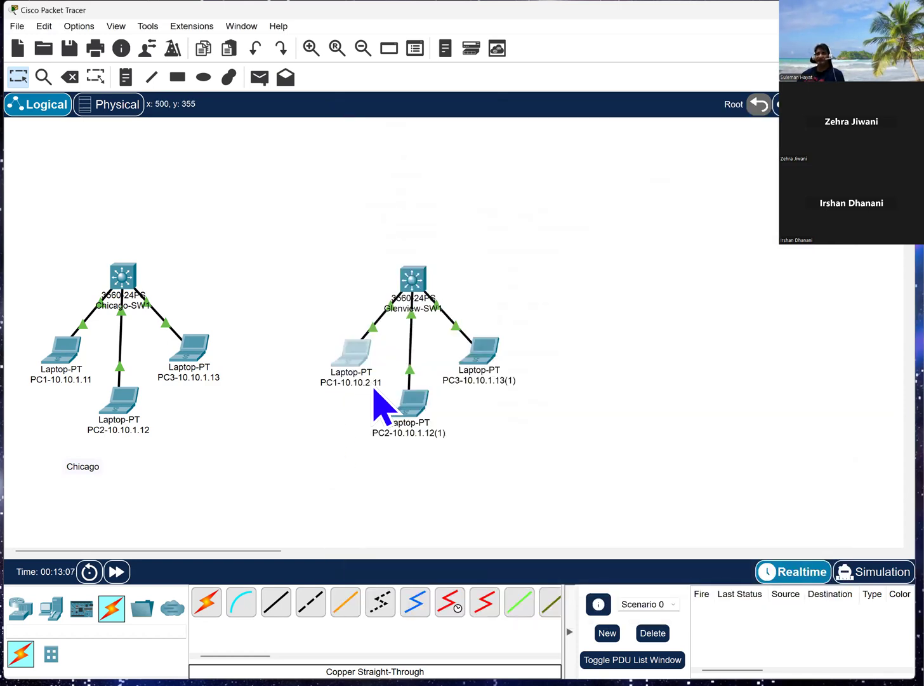
Step: Set the copied PC2's display name to PC2-10.10.2.12
{"action": "left_click", "coordinate": [418, 416]}
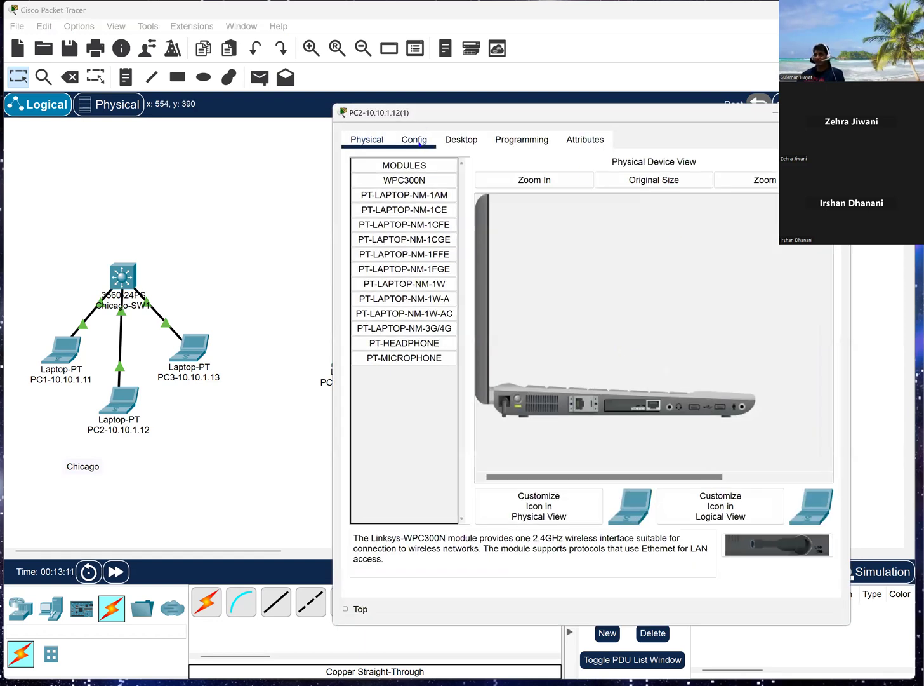
{"action": "left_click", "coordinate": [419, 144]}
{"action": "left_click_drag", "start_coordinate": [619, 202], "coordinate": [505, 223]}
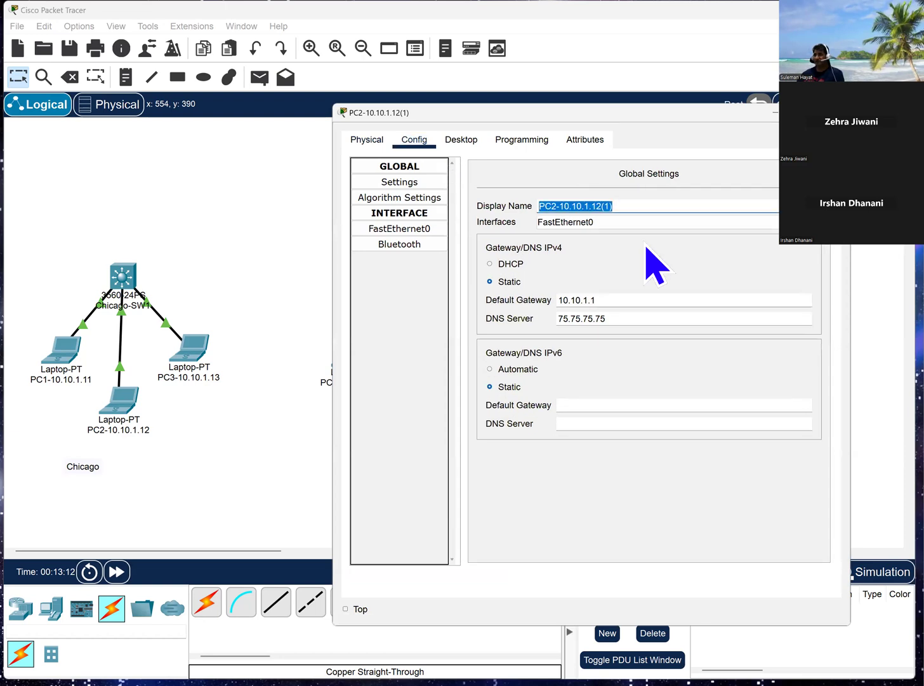
{"action": "type", "text": "PC1-10.10.2.11"}
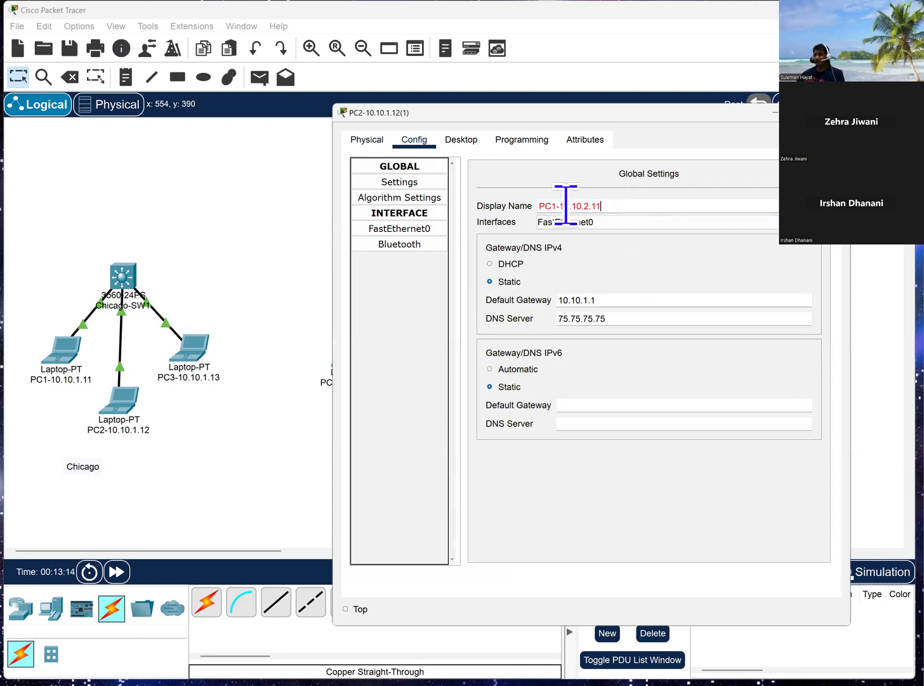
{"action": "key", "text": "Delete"}
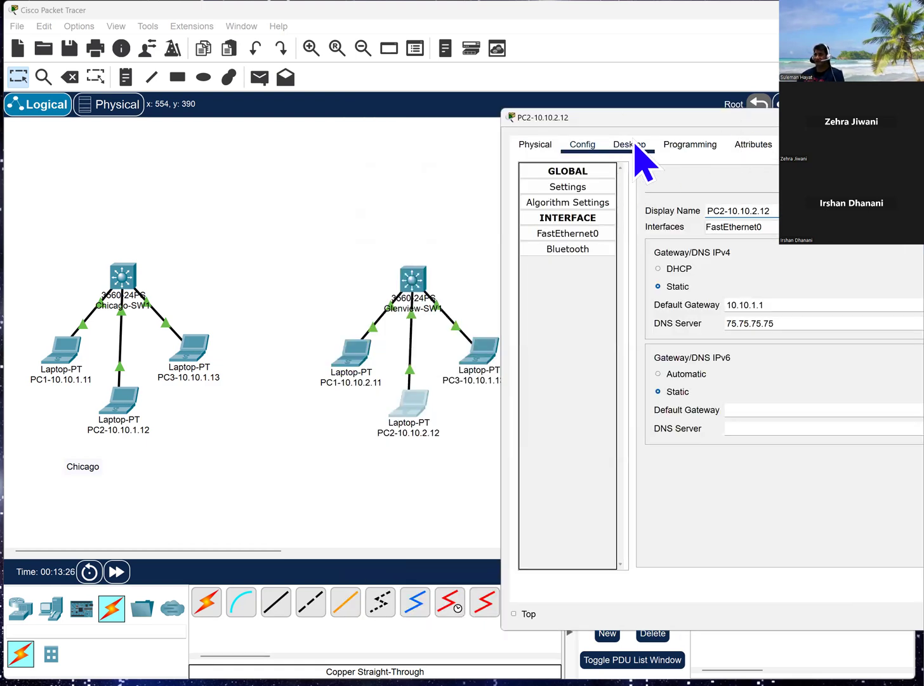
Step: Set the Glenview PC2's IPv4 address to 10.10.2.12 and its default gateway to 10.10.2.1
{"action": "left_click", "coordinate": [633, 146]}
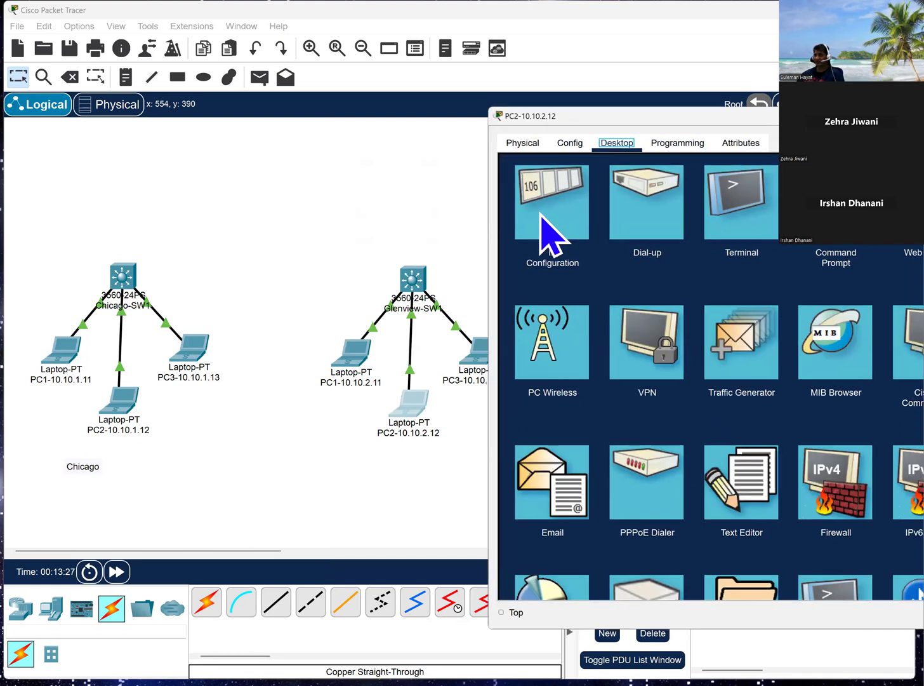
{"action": "left_click", "coordinate": [558, 219]}
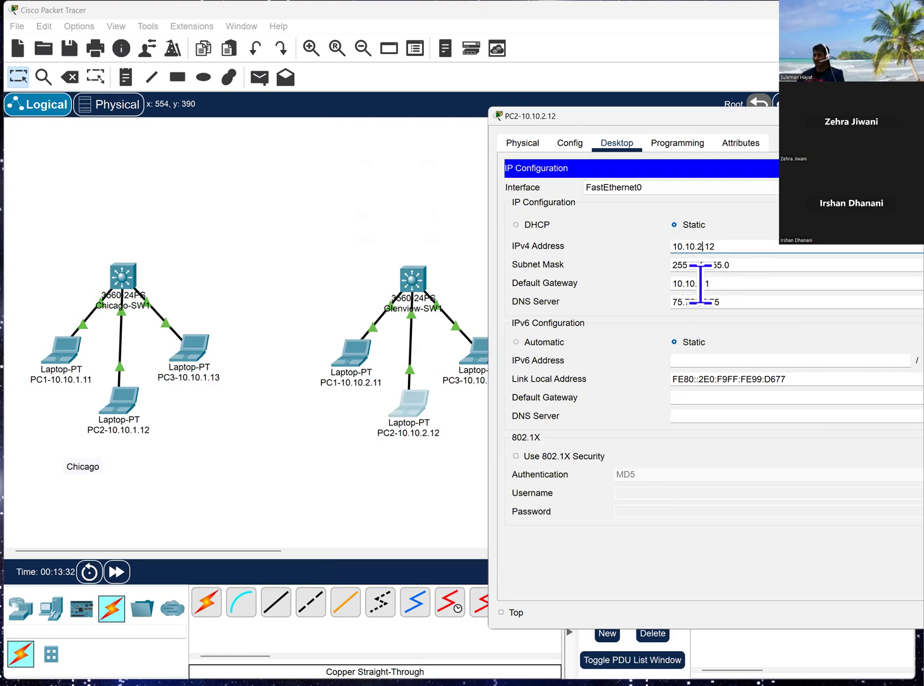
{"action": "type", "text": "2"}
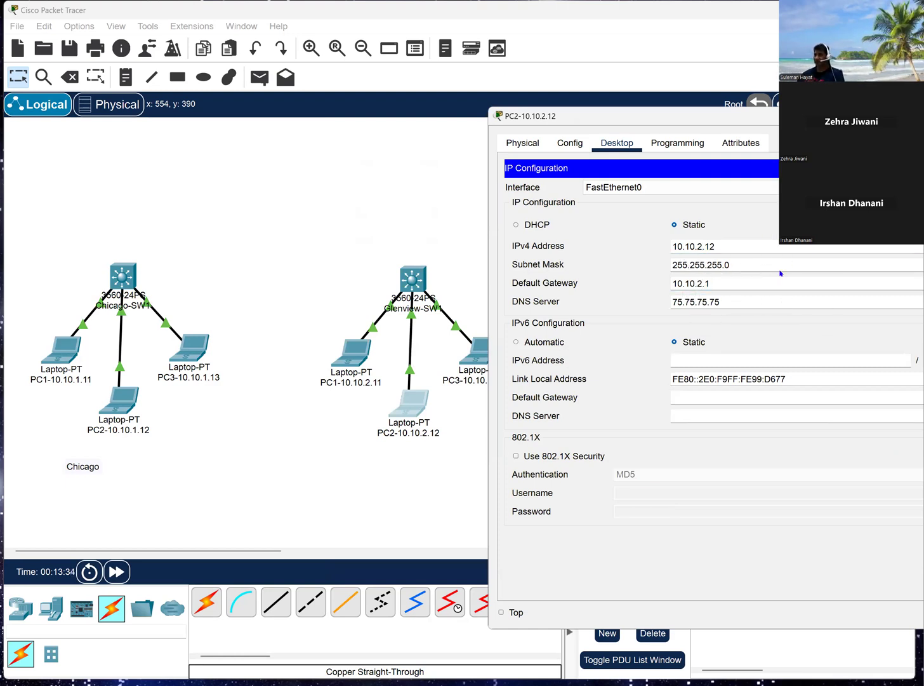
Step: Check the Glenview PC2's IPv4 address, default gateway and display name, and close its window
{"action": "left_click_drag", "start_coordinate": [760, 119], "coordinate": [675, 113]}
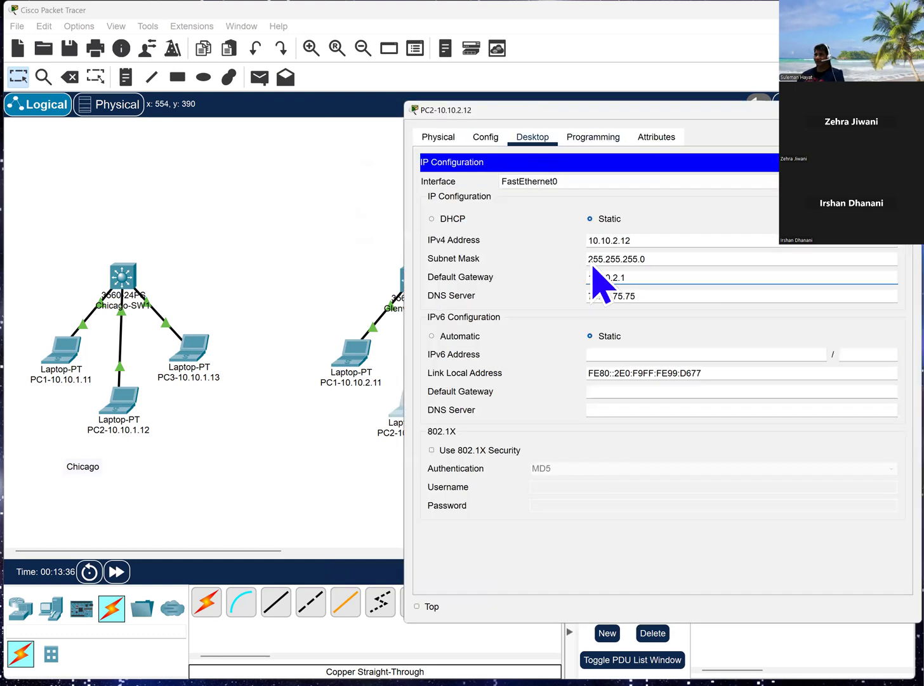
{"action": "left_click", "coordinate": [635, 240]}
{"action": "left_click_drag", "start_coordinate": [633, 241], "coordinate": [566, 242]}
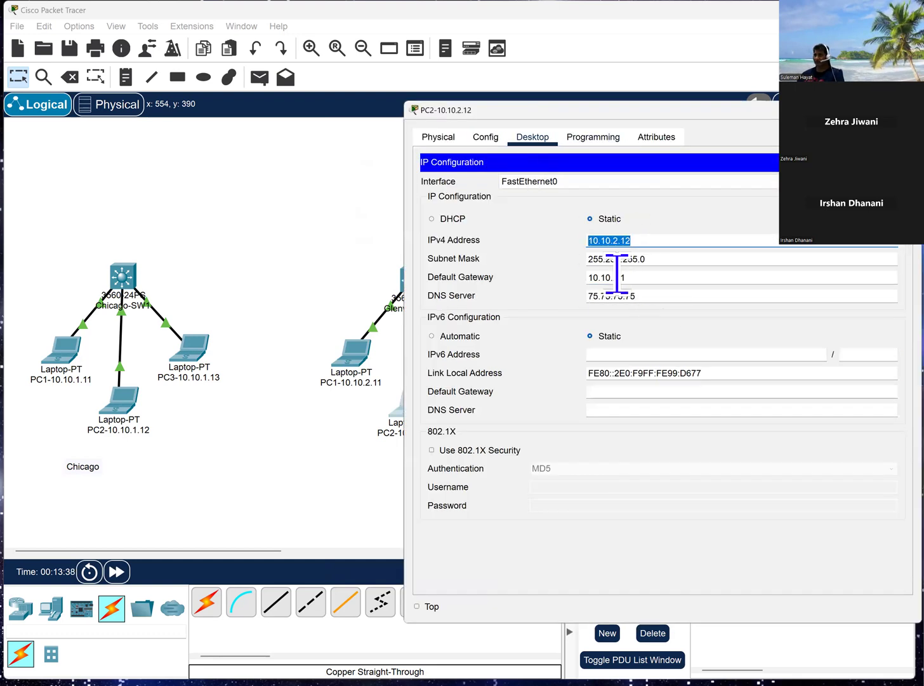
{"action": "left_click_drag", "start_coordinate": [628, 277], "coordinate": [567, 273]}
{"action": "left_click", "coordinate": [486, 141]}
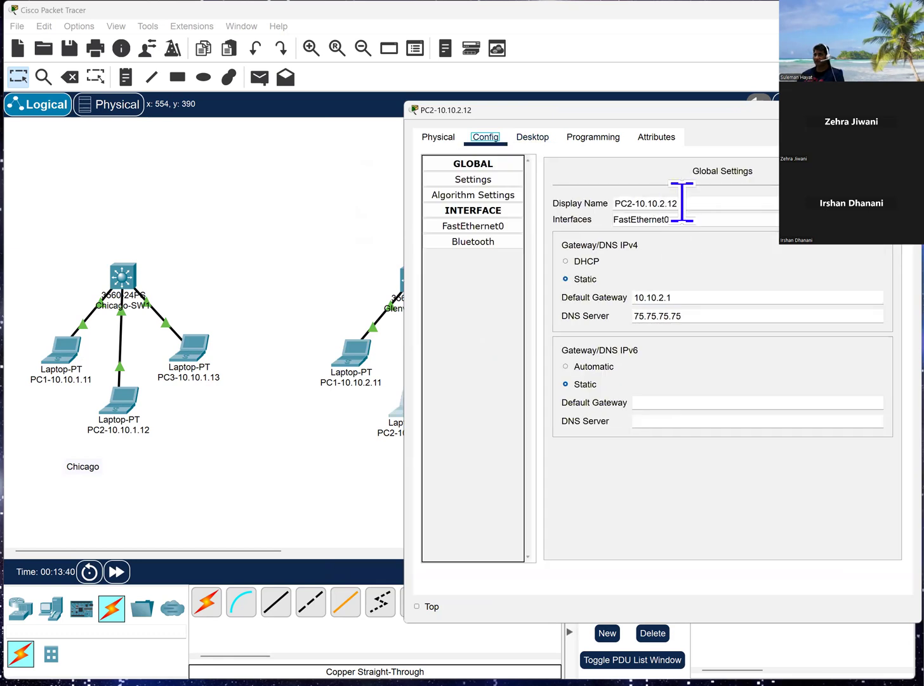
{"action": "triple_click", "coordinate": [621, 202]}
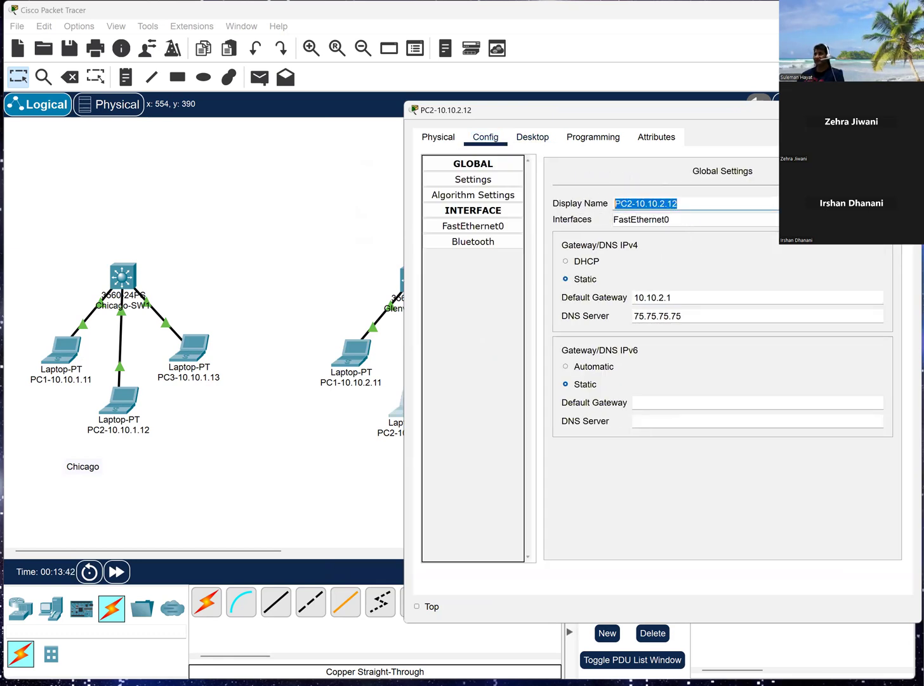
{"action": "left_click", "coordinate": [906, 110]}
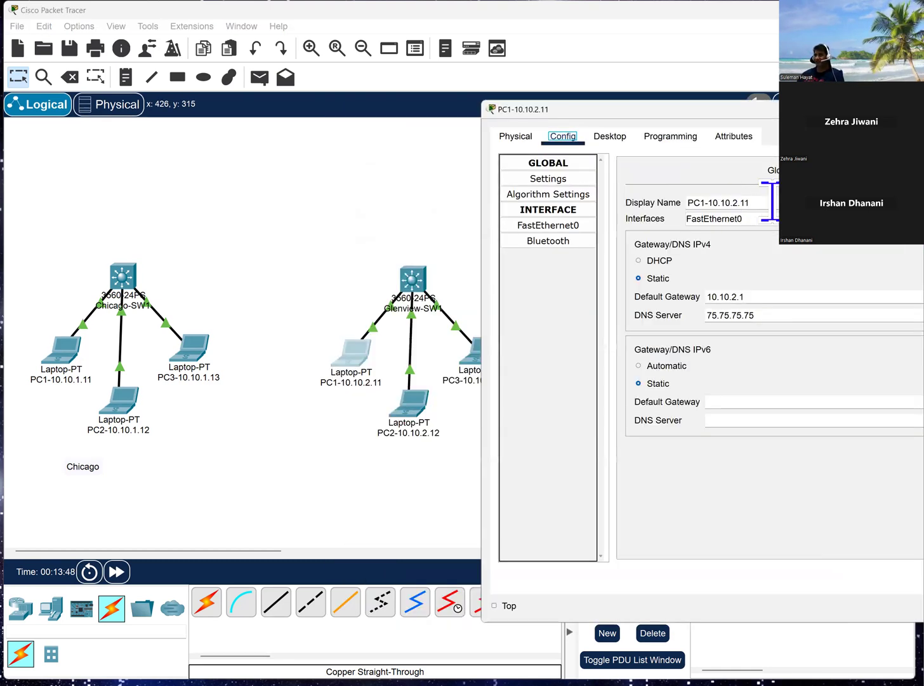
Step: Review the Glenview PC1's IPv4 address and default gateway, and close its window
{"action": "left_click", "coordinate": [613, 135]}
{"action": "left_click", "coordinate": [566, 198]}
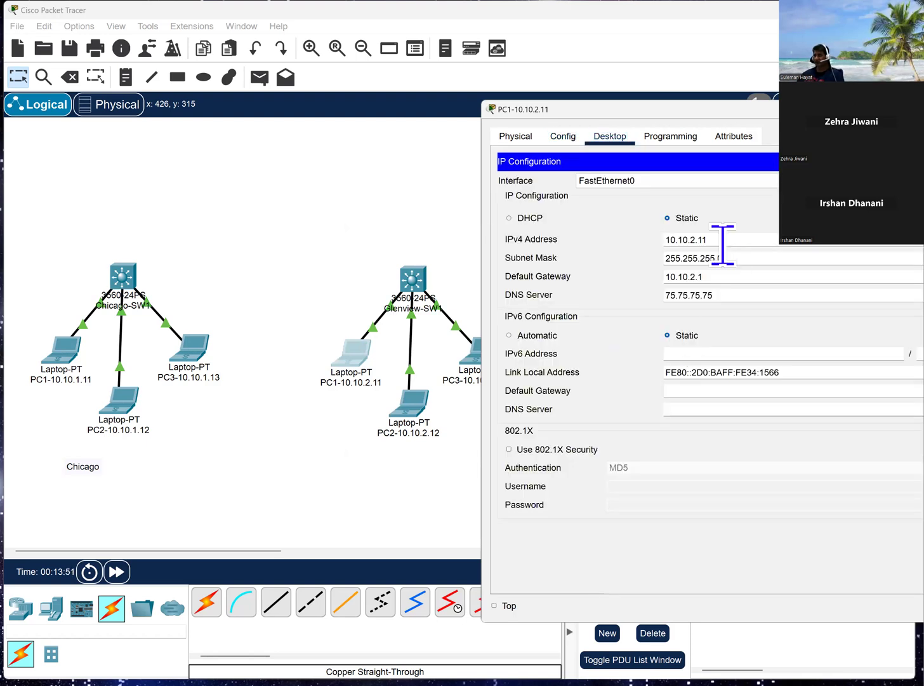
{"action": "left_click_drag", "start_coordinate": [720, 243], "coordinate": [649, 243]}
{"action": "left_click_drag", "start_coordinate": [726, 277], "coordinate": [617, 277]}
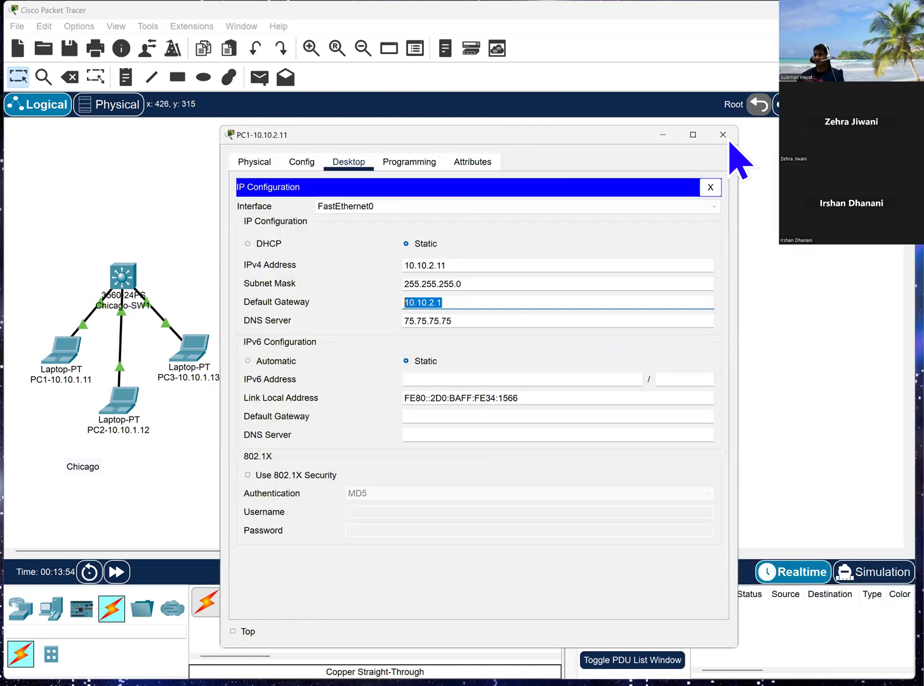
{"action": "left_click", "coordinate": [722, 132]}
Step: Set the copied PC3's display name to PC3-10.10.2.13
{"action": "left_click", "coordinate": [500, 367]}
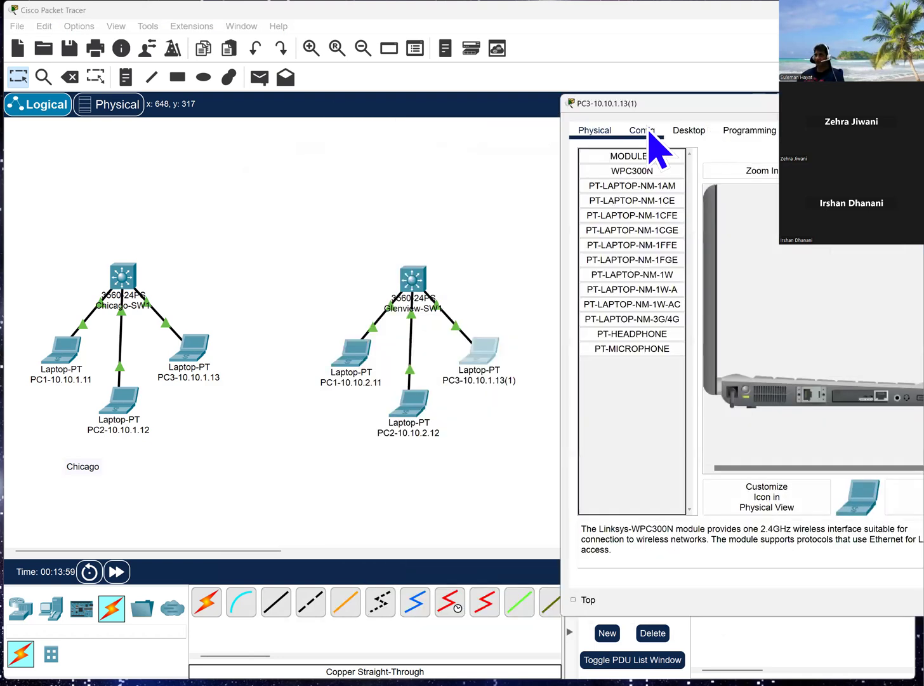
{"action": "left_click", "coordinate": [643, 131]}
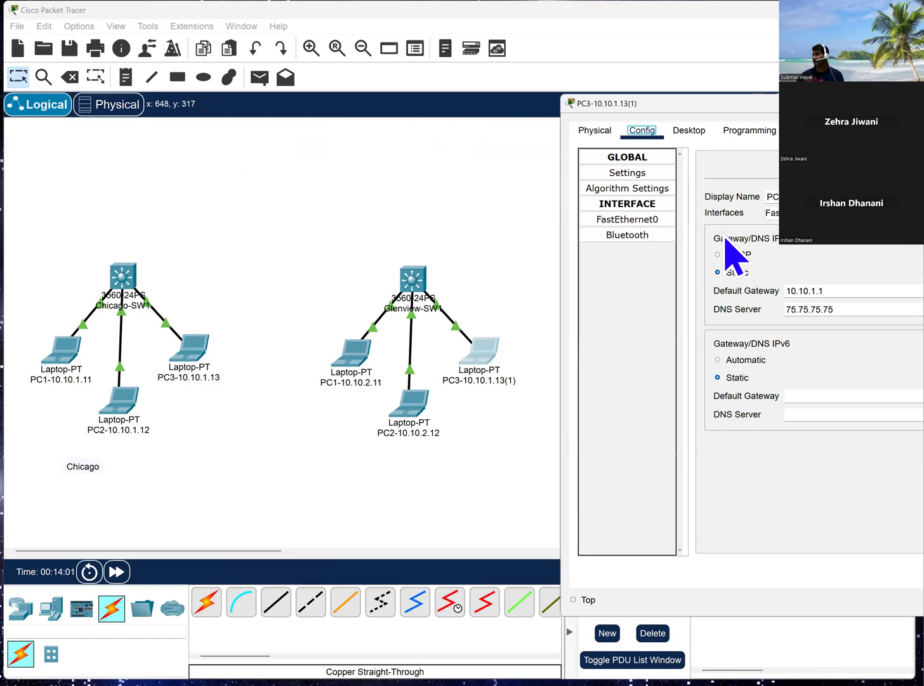
{"action": "left_click_drag", "start_coordinate": [767, 110], "coordinate": [719, 125]}
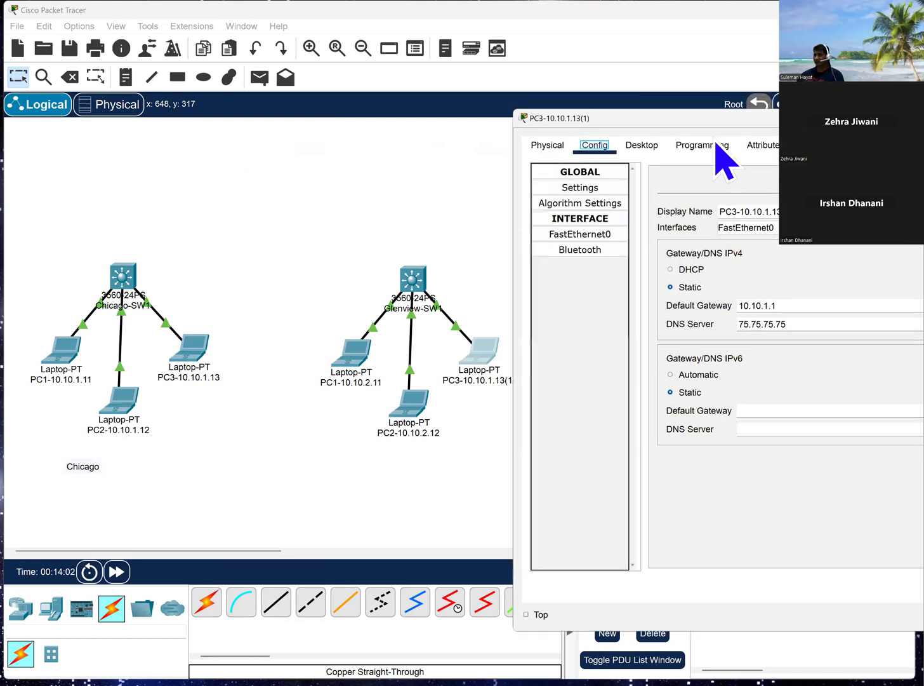
{"action": "left_click", "coordinate": [762, 212]}
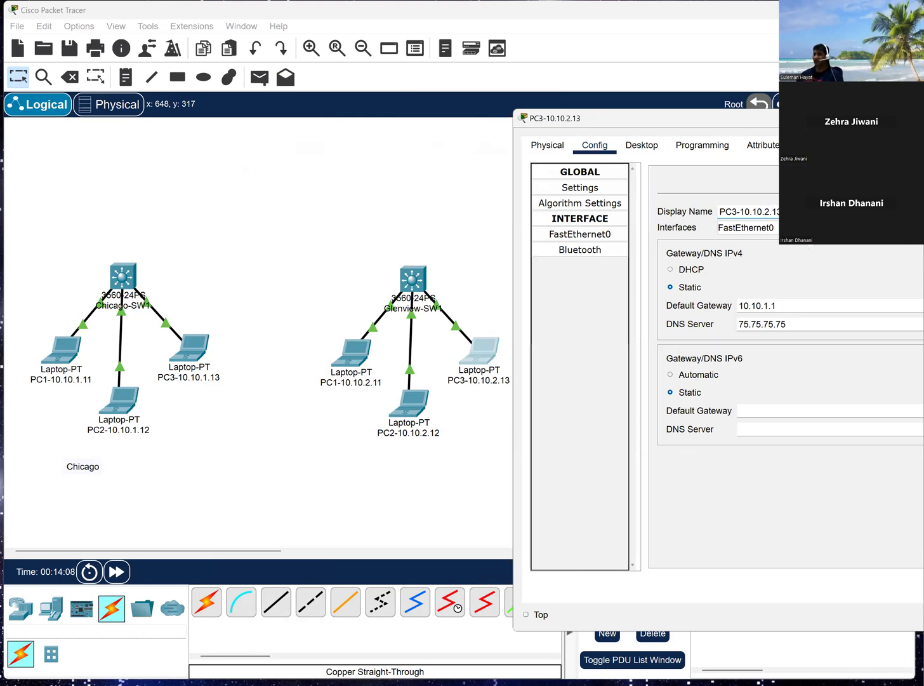
Step: Set the Glenview PC3's IPv4 address to 10.10.2.13 and its default gateway to 10.10.2.1, and close its window
{"action": "left_click", "coordinate": [649, 151]}
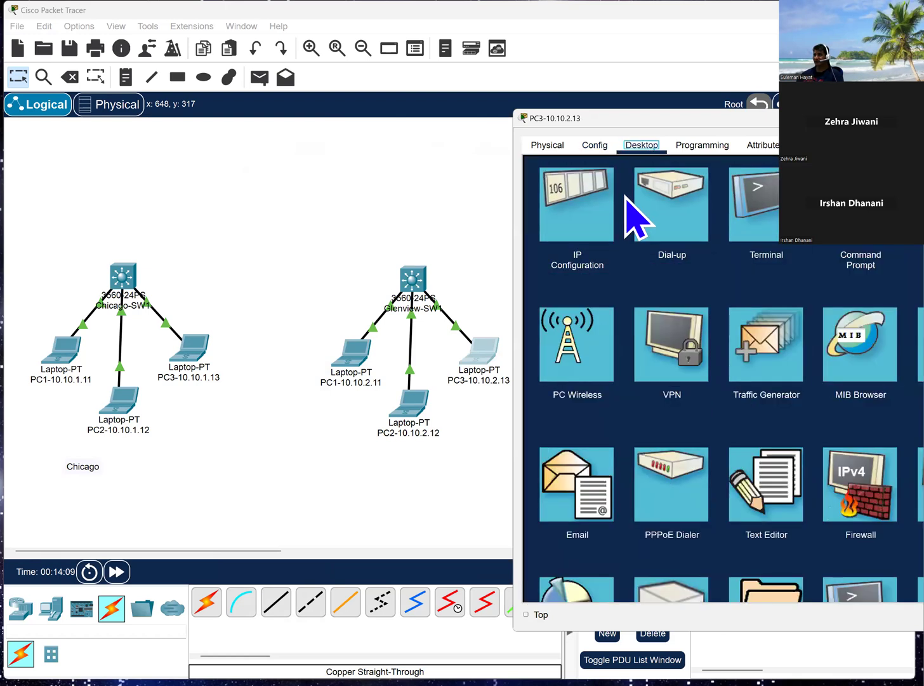
{"action": "left_click", "coordinate": [596, 241]}
{"action": "left_click", "coordinate": [728, 248]}
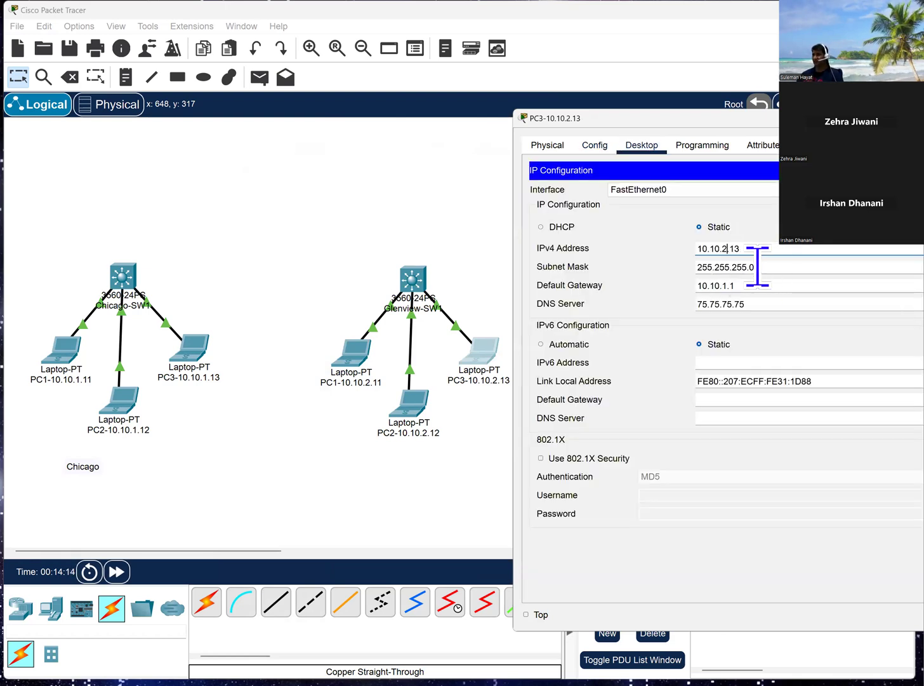
{"action": "left_click", "coordinate": [863, 278]}
{"action": "key", "text": "BackSpace"}
{"action": "type", "text": "2"}
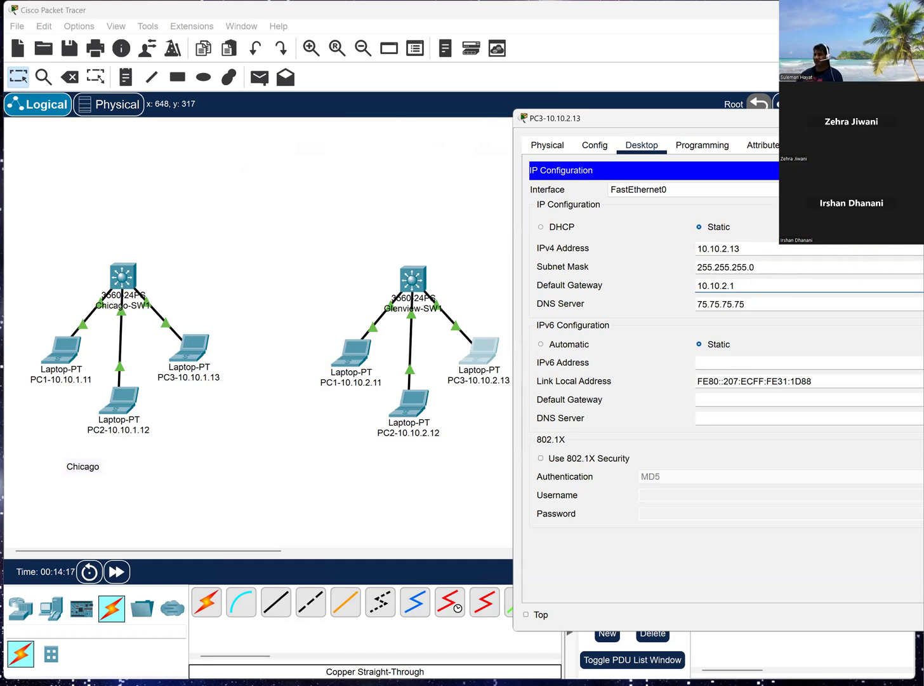
{"action": "left_click_drag", "start_coordinate": [635, 118], "coordinate": [471, 112]}
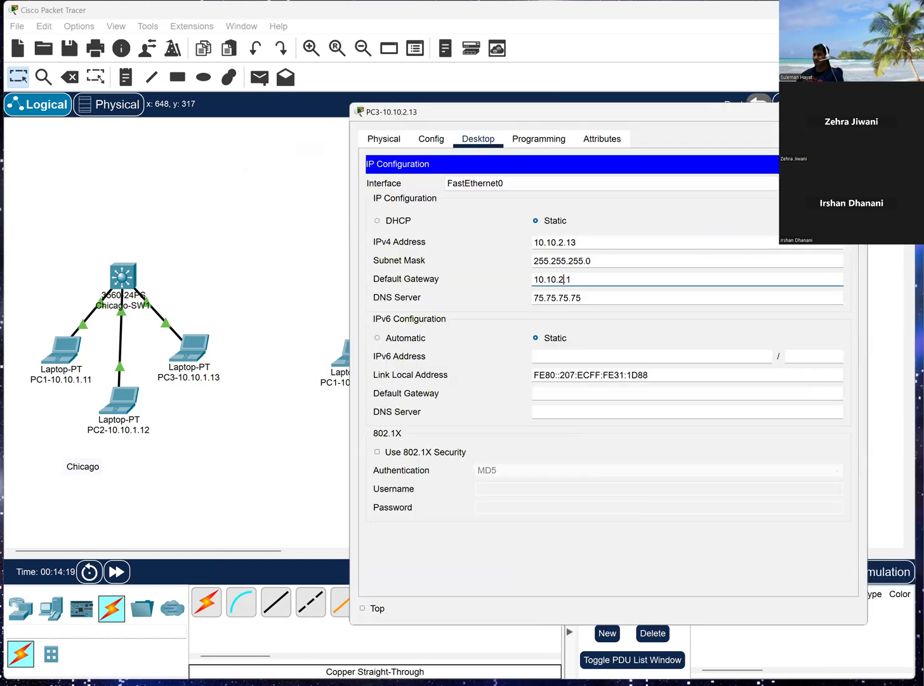
{"action": "left_click", "coordinate": [859, 111]}
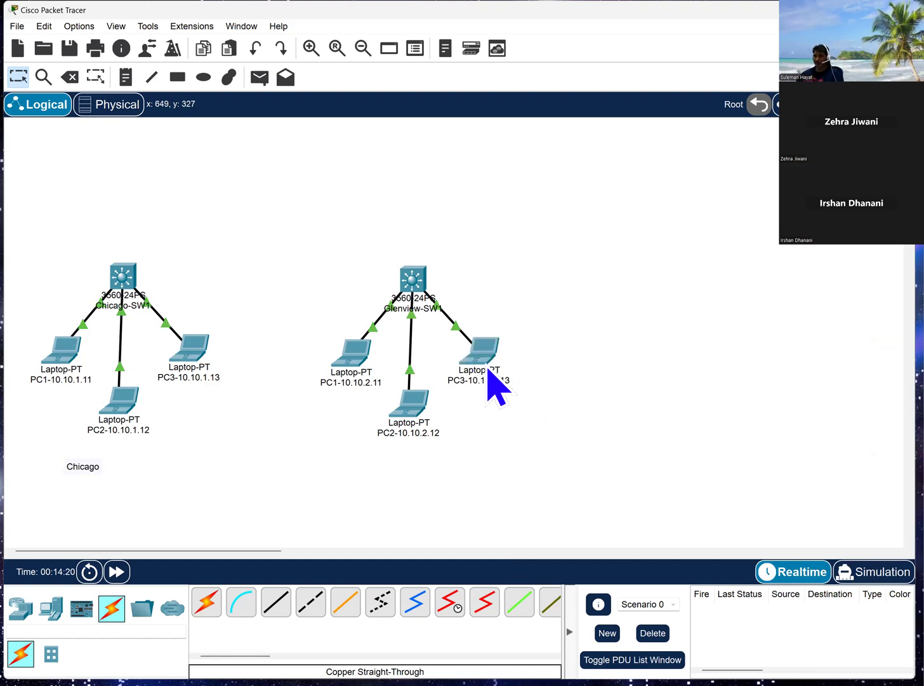
Step: Run ipconfig in the Glenview PC1's Command Prompt and check its IPv4 address
{"action": "left_click", "coordinate": [342, 366]}
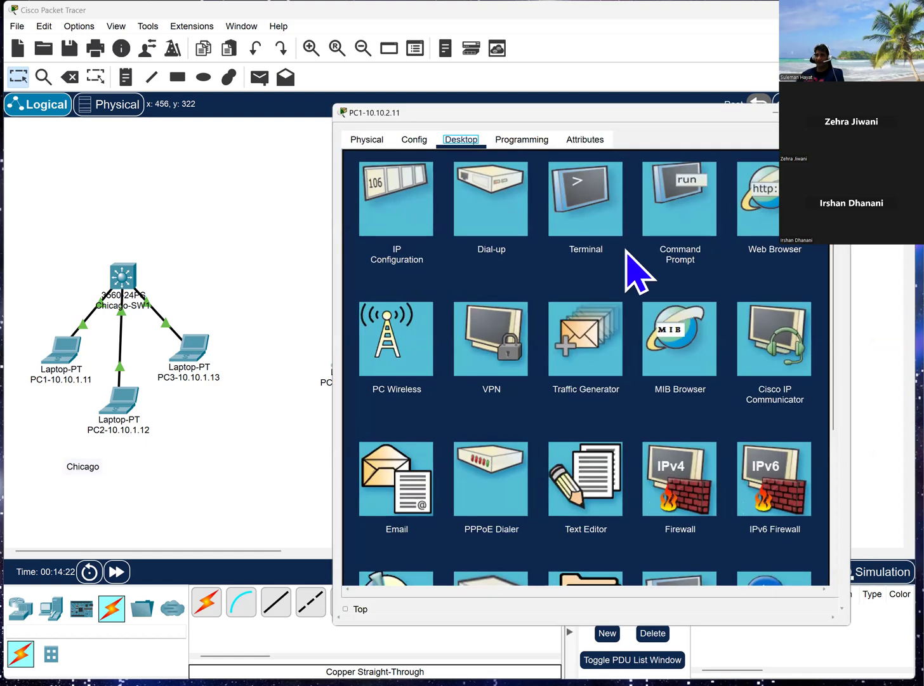
{"action": "left_click_drag", "start_coordinate": [672, 114], "coordinate": [825, 120]}
{"action": "left_click", "coordinate": [829, 210]}
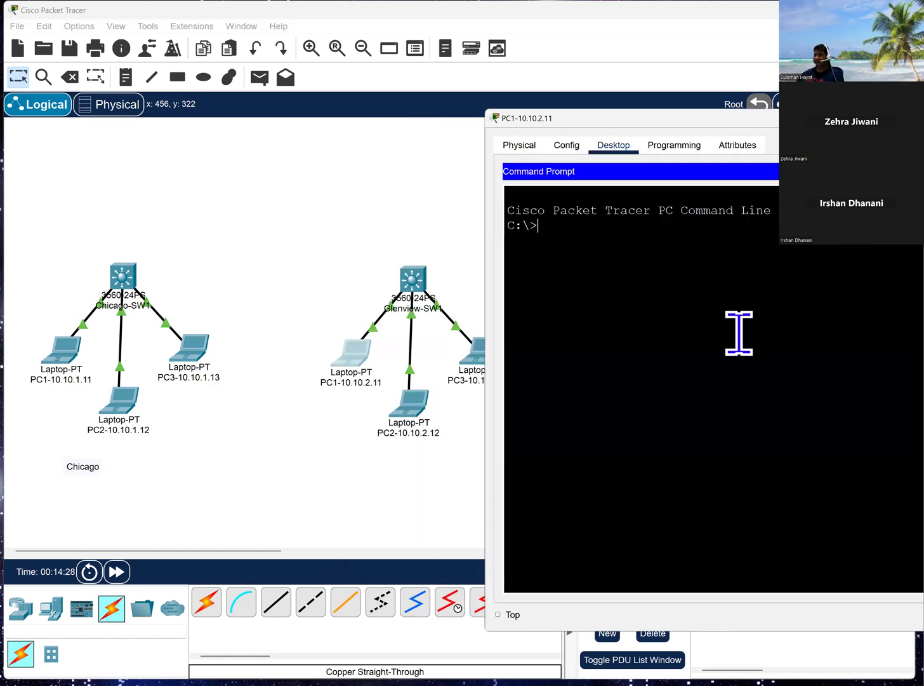
{"action": "left_click_drag", "start_coordinate": [619, 125], "coordinate": [665, 121]}
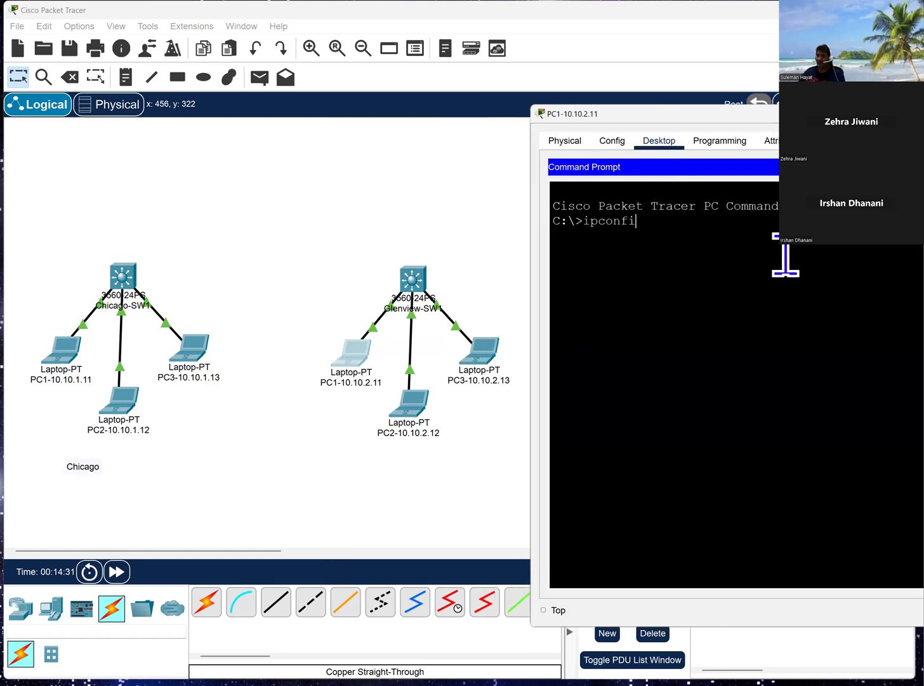
{"action": "type", "text": "ipconfig"}
{"action": "key", "text": "Return"}
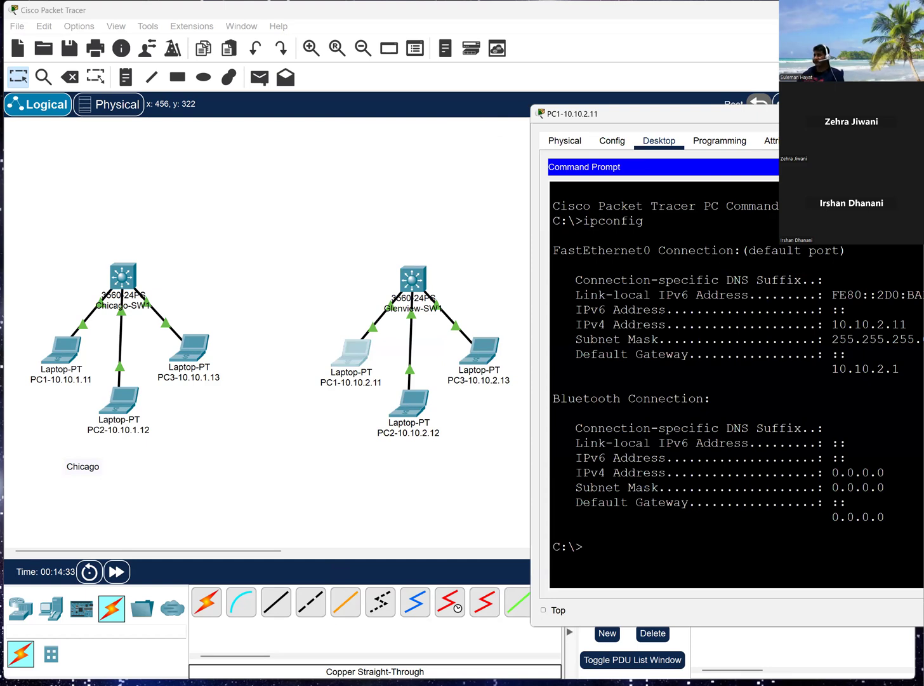
{"action": "left_click_drag", "start_coordinate": [908, 324], "coordinate": [830, 321]}
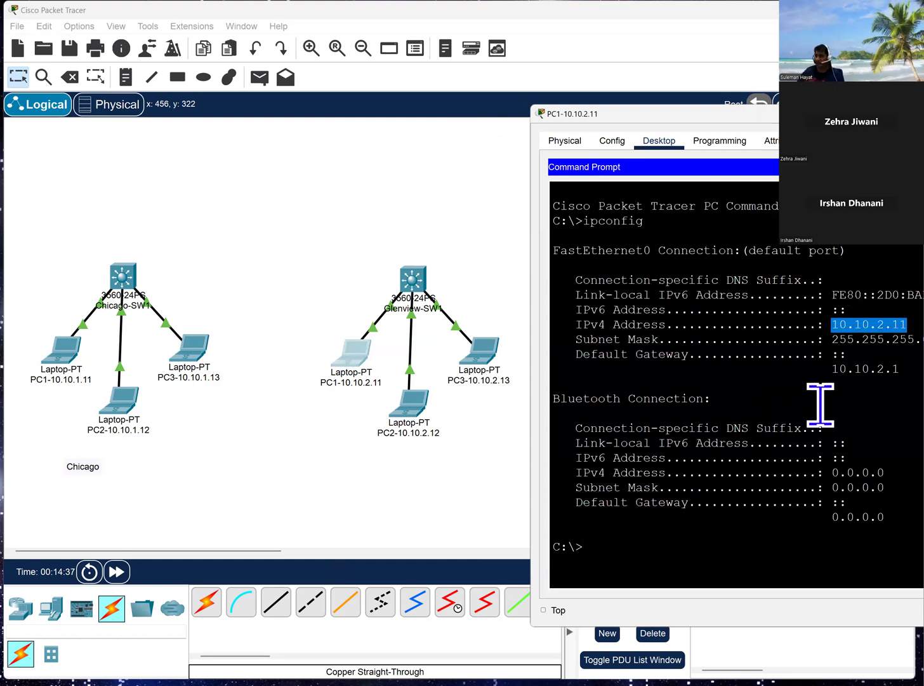
Step: Ping the Glenview PC2 at 10.10.2.12 from the Glenview PC1
{"action": "type", "text": "ping 10.10.2.12"}
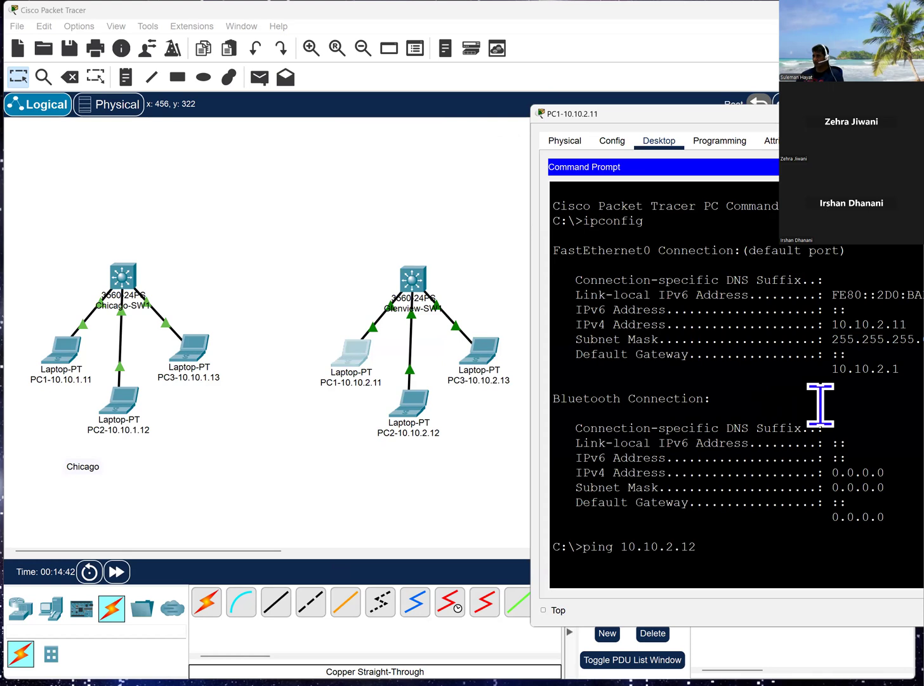
{"action": "key", "text": "Return"}
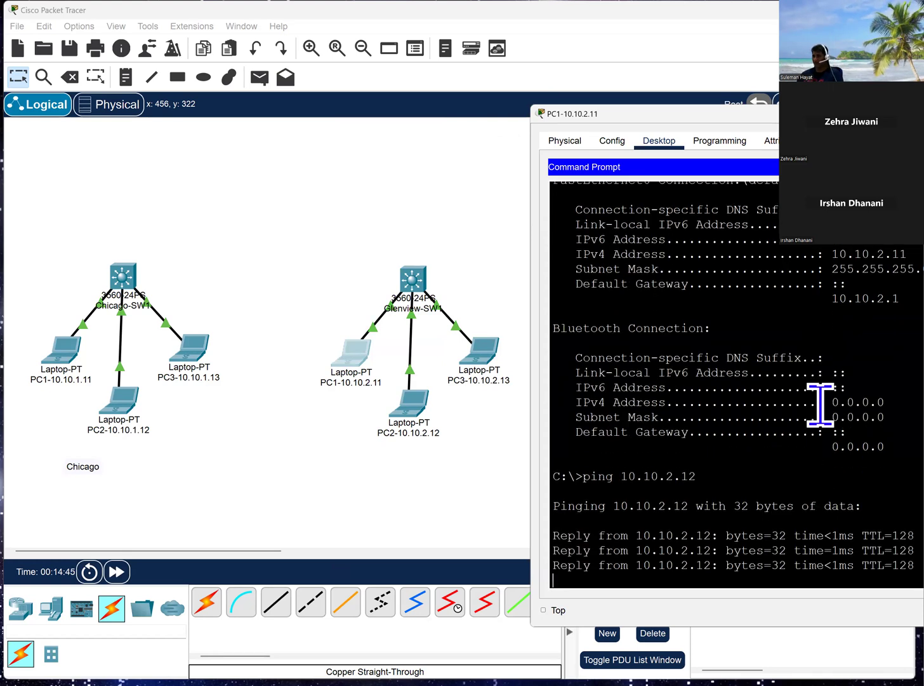
{"action": "key", "text": "Return"}
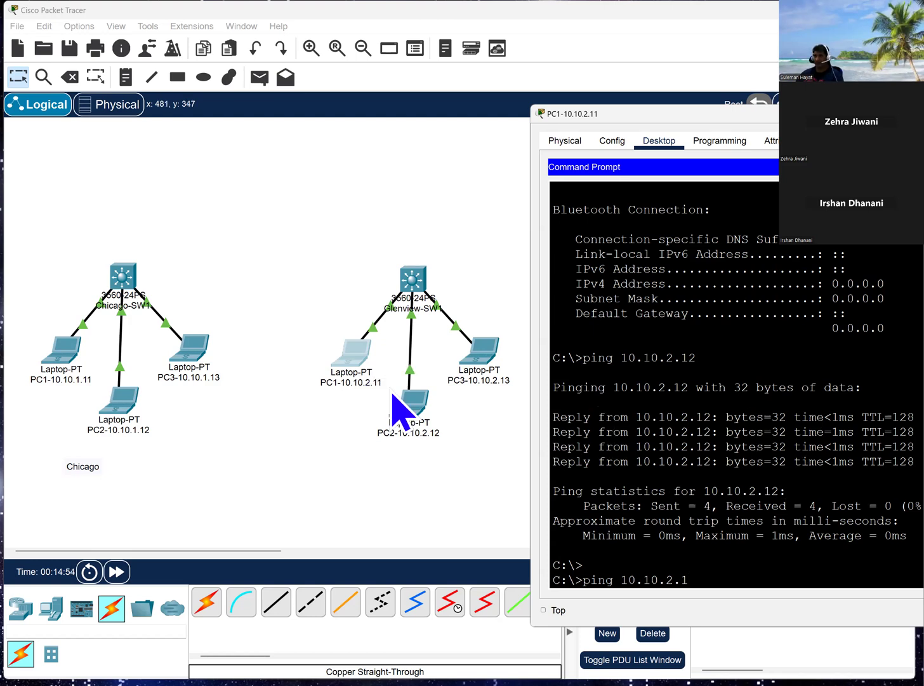
Step: Ping 10.10.2.11 from the Glenview PC1 and compare the target with the IPv4 address in the earlier ipconfig output
{"action": "key", "text": "Return"}
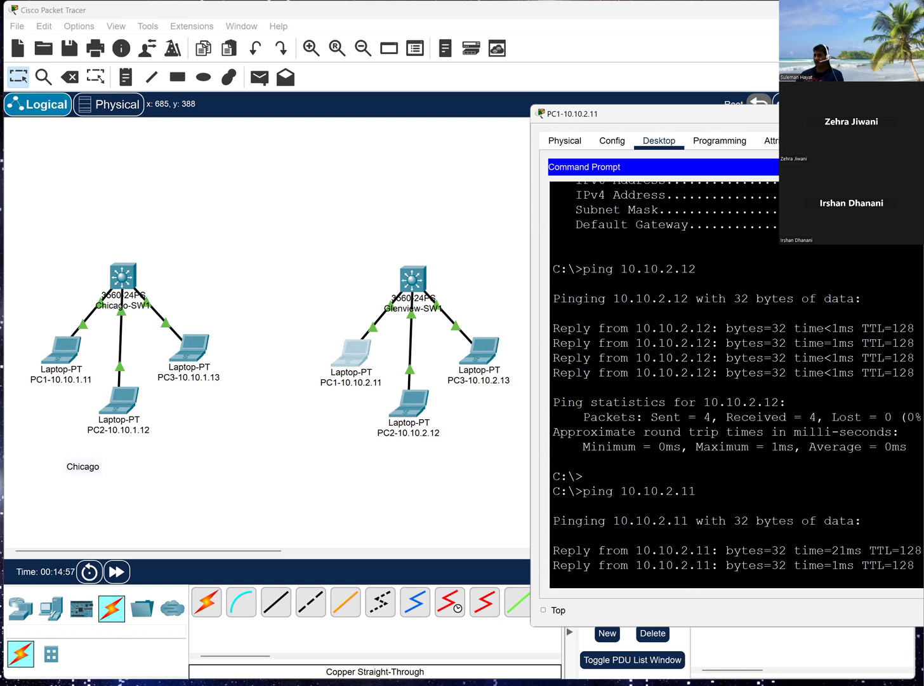
{"action": "left_click_drag", "start_coordinate": [832, 118], "coordinate": [763, 107]}
{"action": "scroll", "coordinate": [848, 327], "scroll_direction": "up", "scroll_amount": 2}
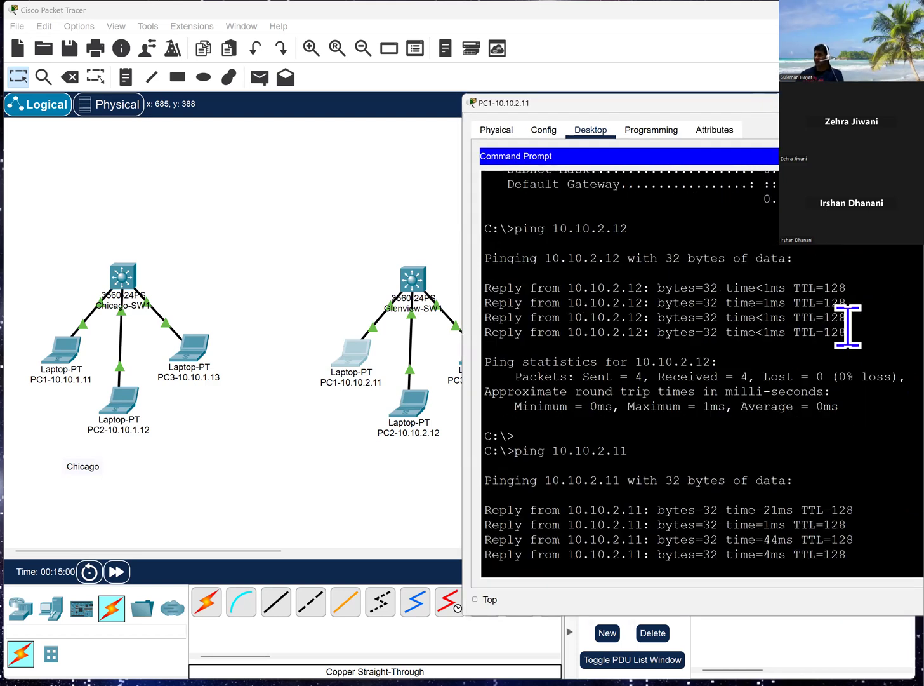
{"action": "scroll", "coordinate": [848, 327], "scroll_direction": "up", "scroll_amount": 3}
{"action": "scroll", "coordinate": [851, 318], "scroll_direction": "up", "scroll_amount": 3}
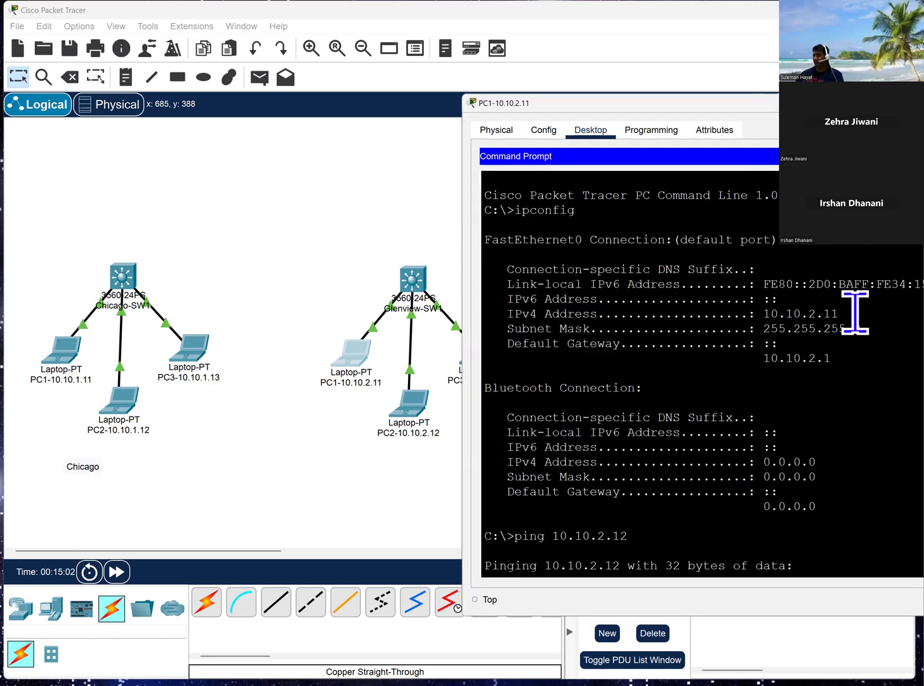
{"action": "left_click_drag", "start_coordinate": [839, 312], "coordinate": [770, 313]}
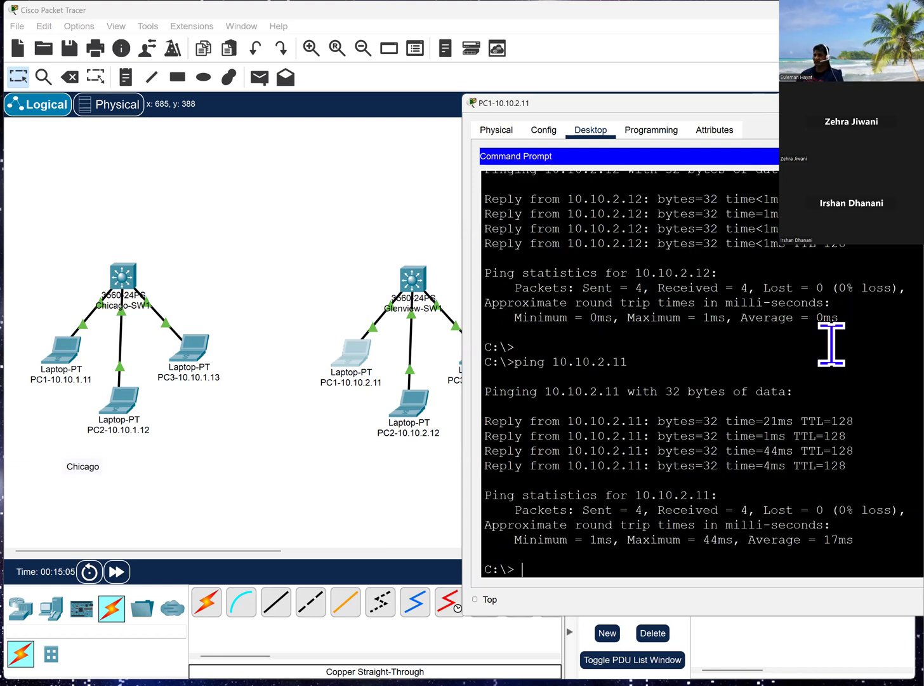
Step: Run ipconfig again on the Glenview PC1 and highlight the IPv4 address in the new output
{"action": "key", "text": "Return"}
{"action": "key", "text": "Return"}
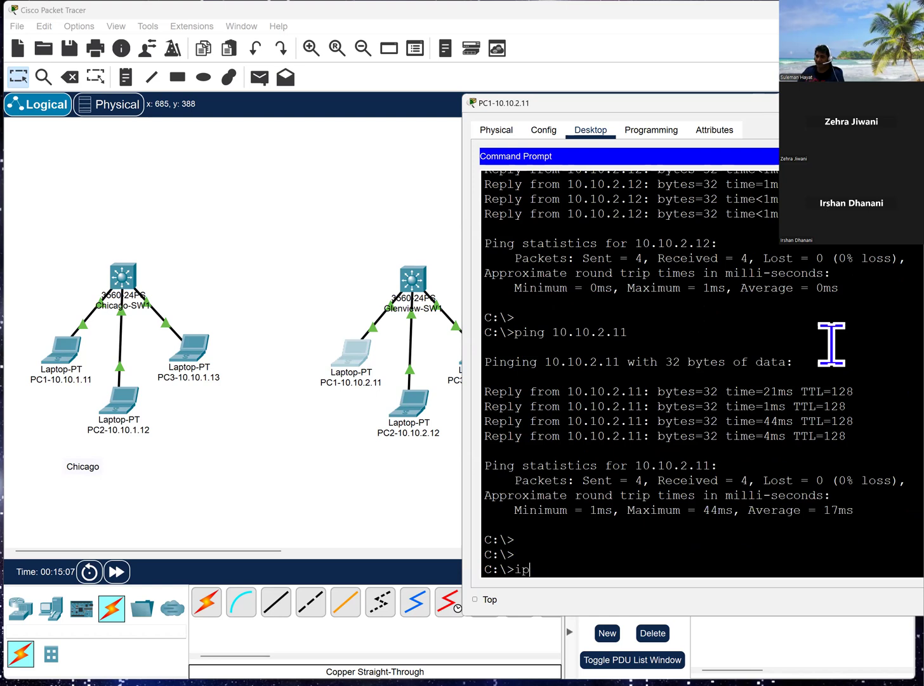
{"action": "type", "text": "ipconfi"}
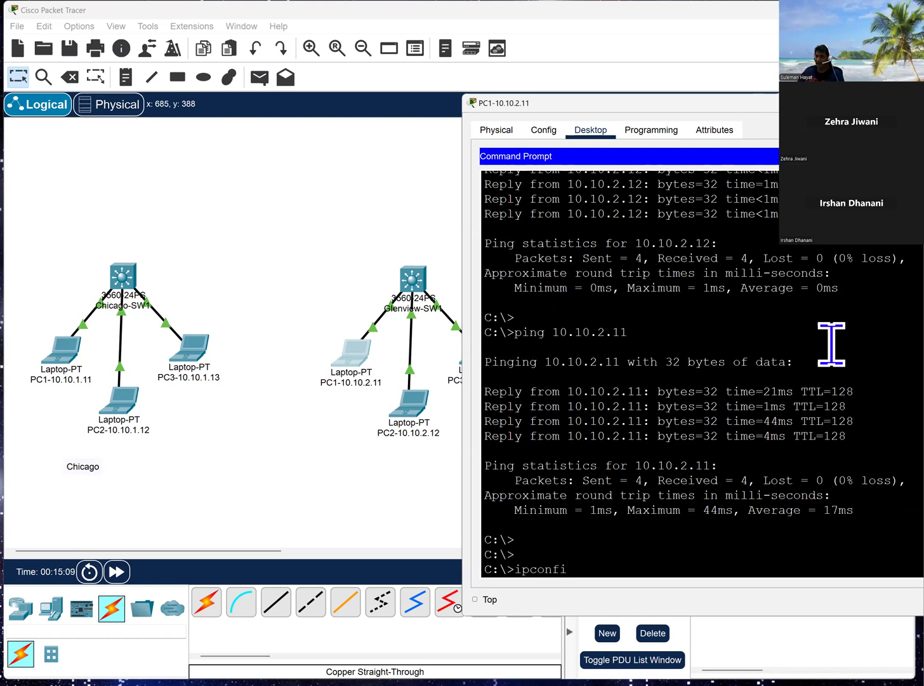
{"action": "type", "text": "g"}
{"action": "key", "text": "Return"}
{"action": "left_click_drag", "start_coordinate": [837, 347], "coordinate": [770, 348]}
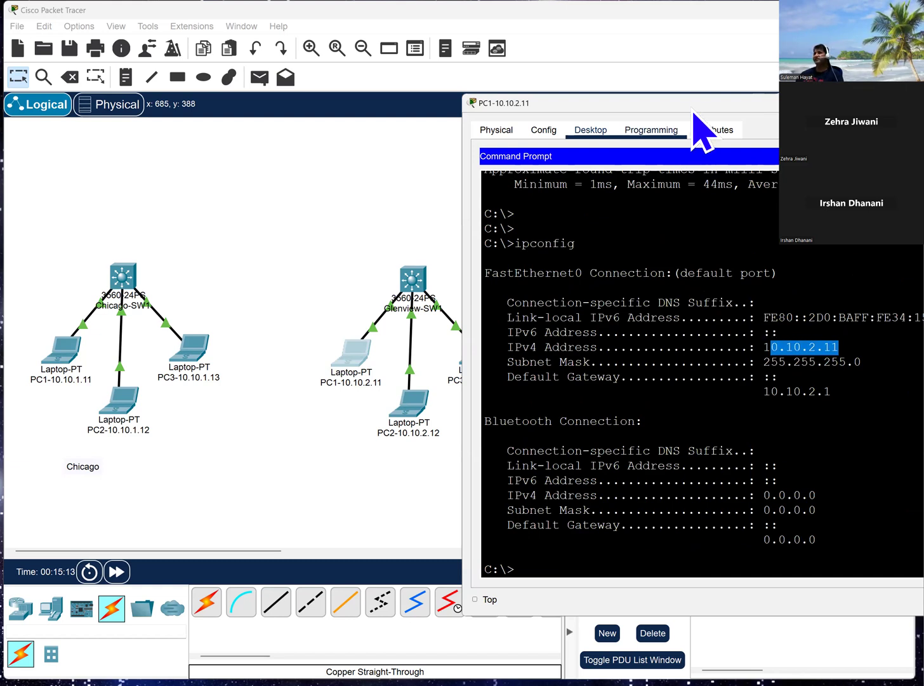
Step: Ping the Glenview PC3 at 10.10.2.13 from the Glenview PC1
{"action": "left_click_drag", "start_coordinate": [699, 109], "coordinate": [736, 101]}
{"action": "key", "text": "Up"}
{"action": "key", "text": "Up"}
{"action": "key", "text": "Down"}
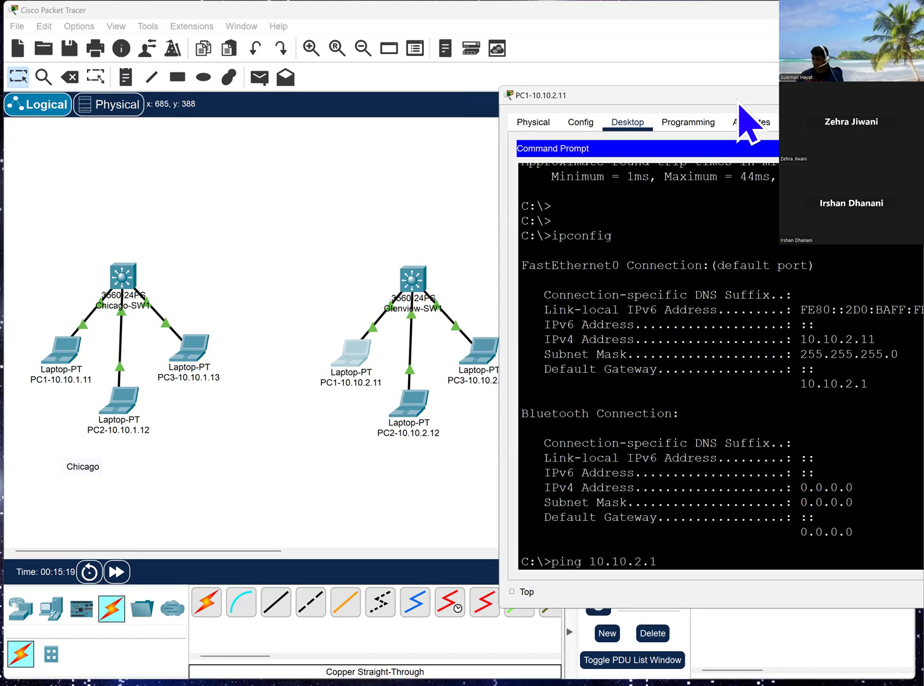
{"action": "type", "text": "3"}
{"action": "key", "text": "Return"}
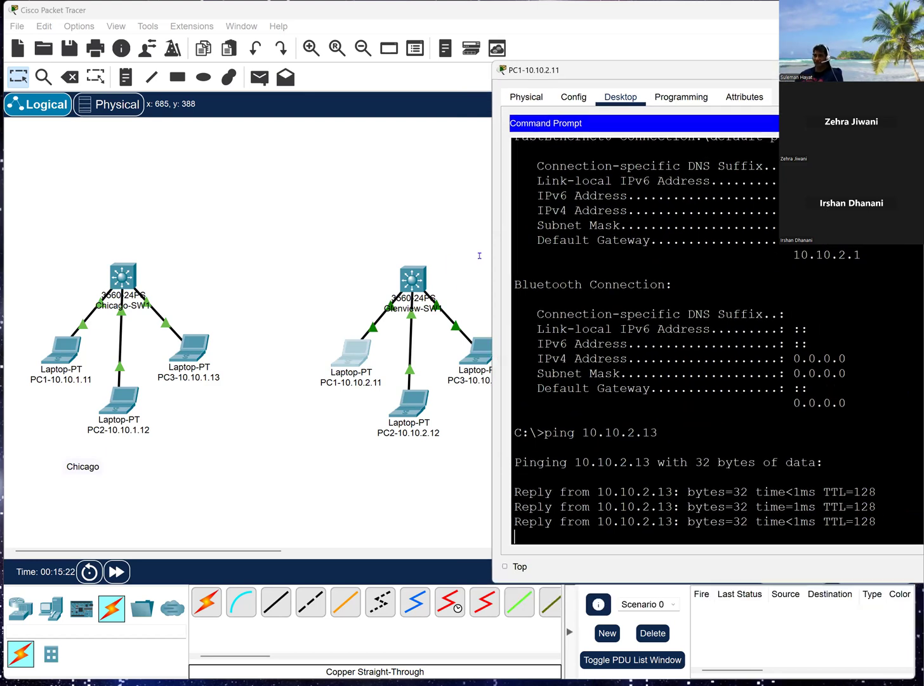
Step: Move the whole Glenview group of switch and three laptops closer to the Chicago site
{"action": "left_click_drag", "start_coordinate": [314, 252], "coordinate": [539, 440]}
{"action": "left_click_drag", "start_coordinate": [492, 384], "coordinate": [435, 377]}
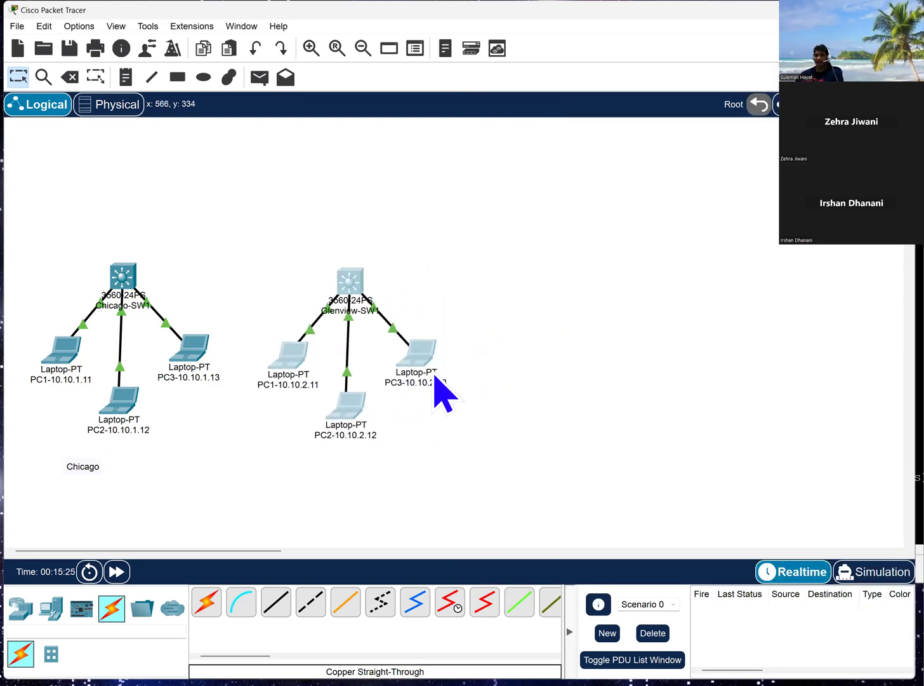
{"action": "left_click", "coordinate": [542, 406]}
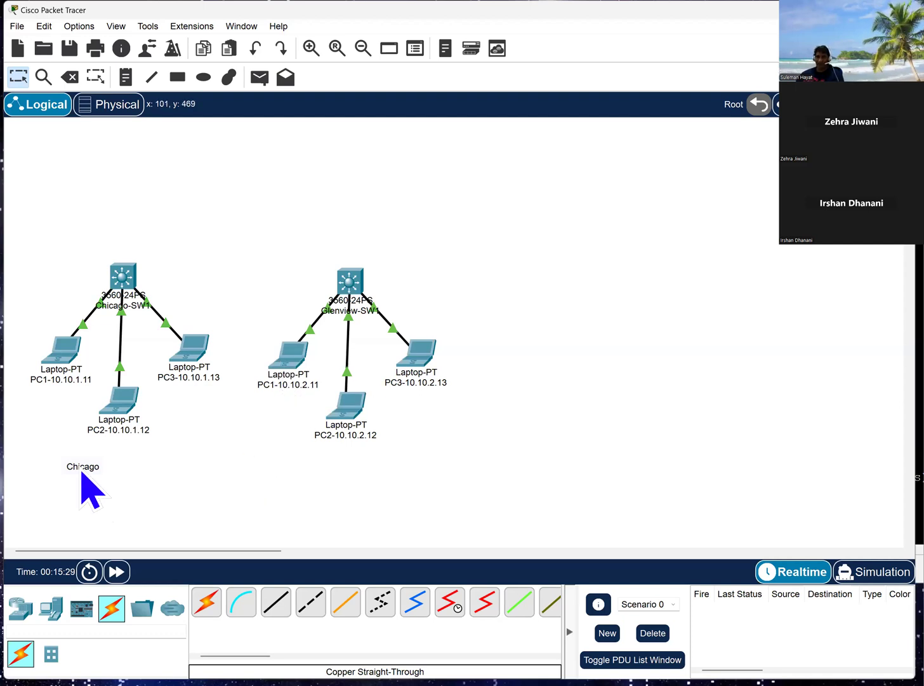
Step: Place a copy of the Chicago label below the Glenview PC2 and change its text to Glenview LAN
{"action": "double_click", "coordinate": [353, 471]}
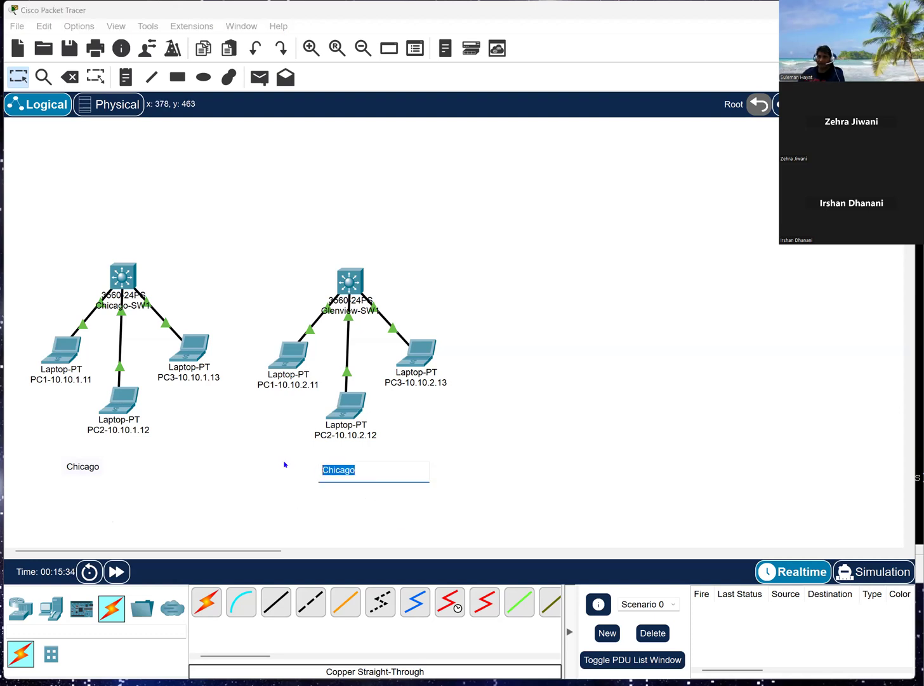
{"action": "left_click", "coordinate": [533, 485]}
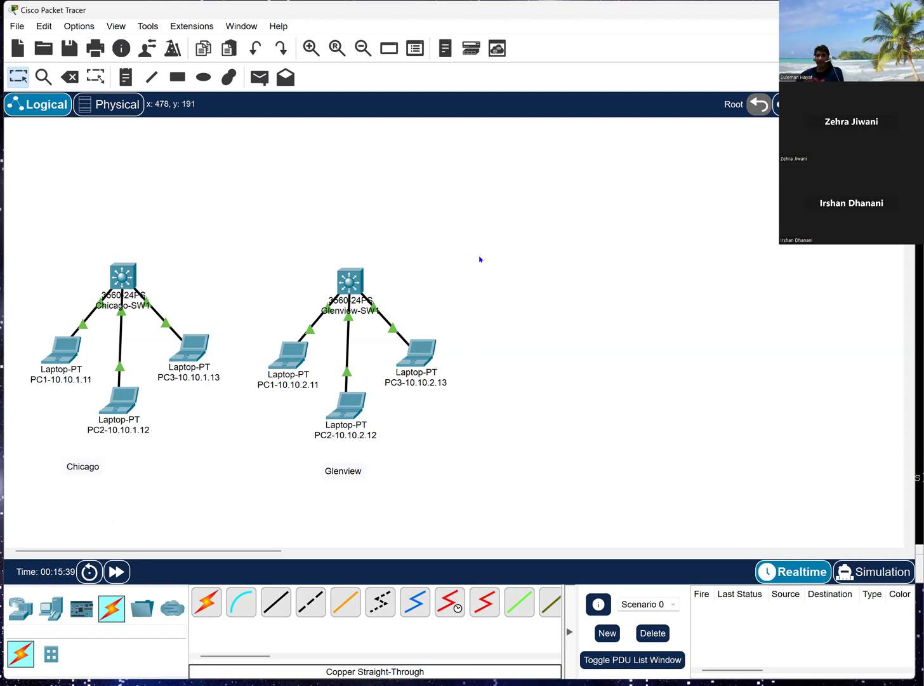
{"action": "double_click", "coordinate": [355, 472]}
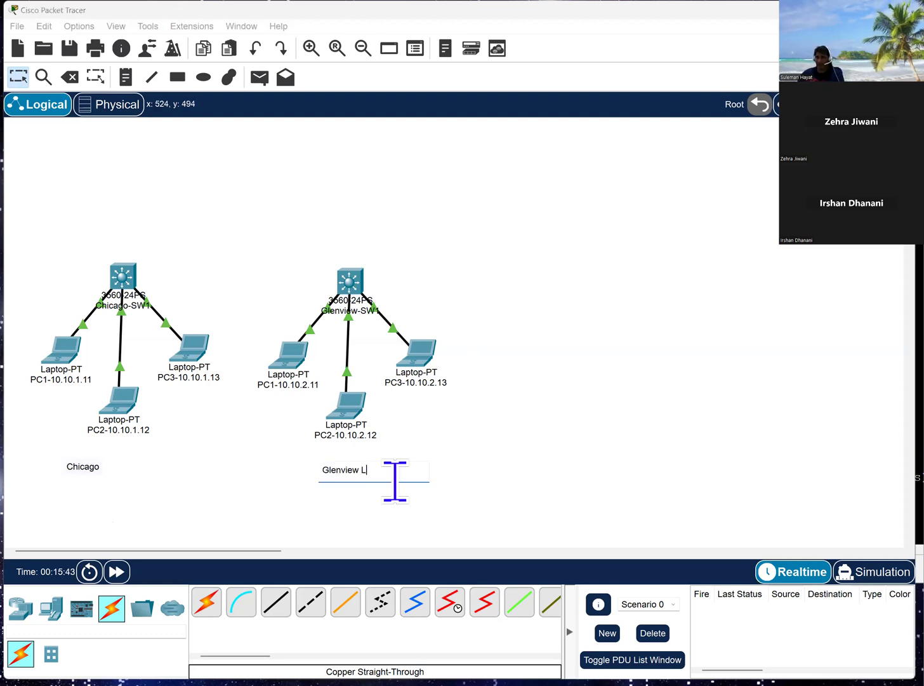
{"action": "left_click", "coordinate": [99, 476]}
Step: Change the Chicago site's label text to Chicago LAN
{"action": "double_click", "coordinate": [99, 473]}
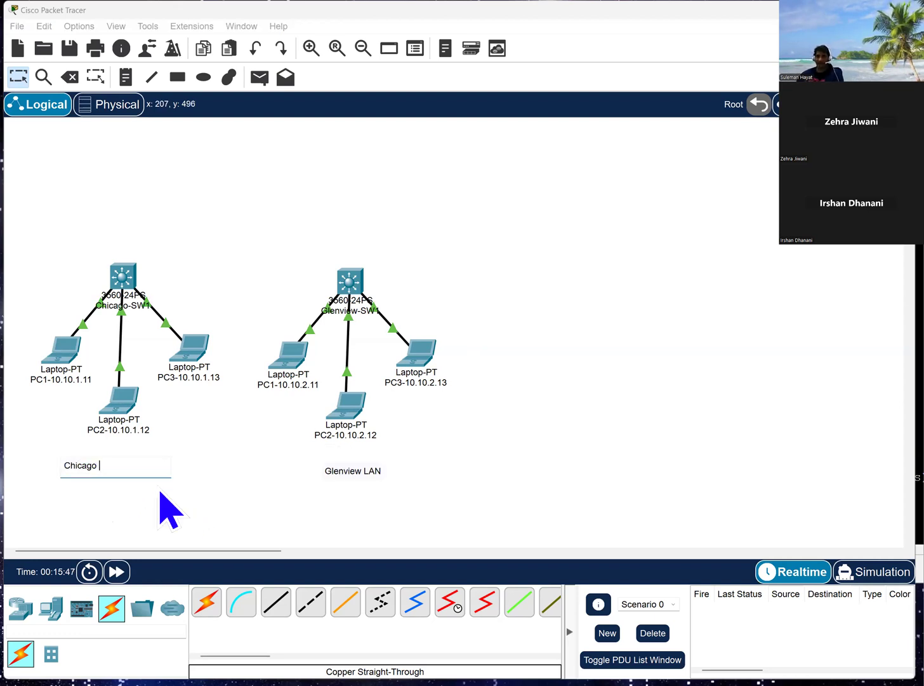
{"action": "type", "text": "LAN"}
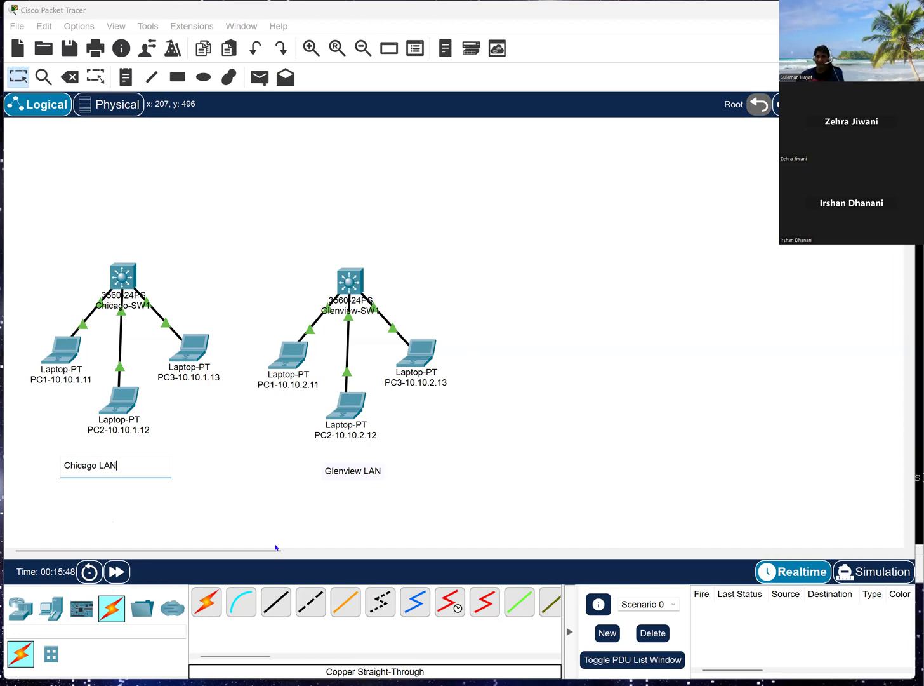
{"action": "left_click", "coordinate": [489, 471]}
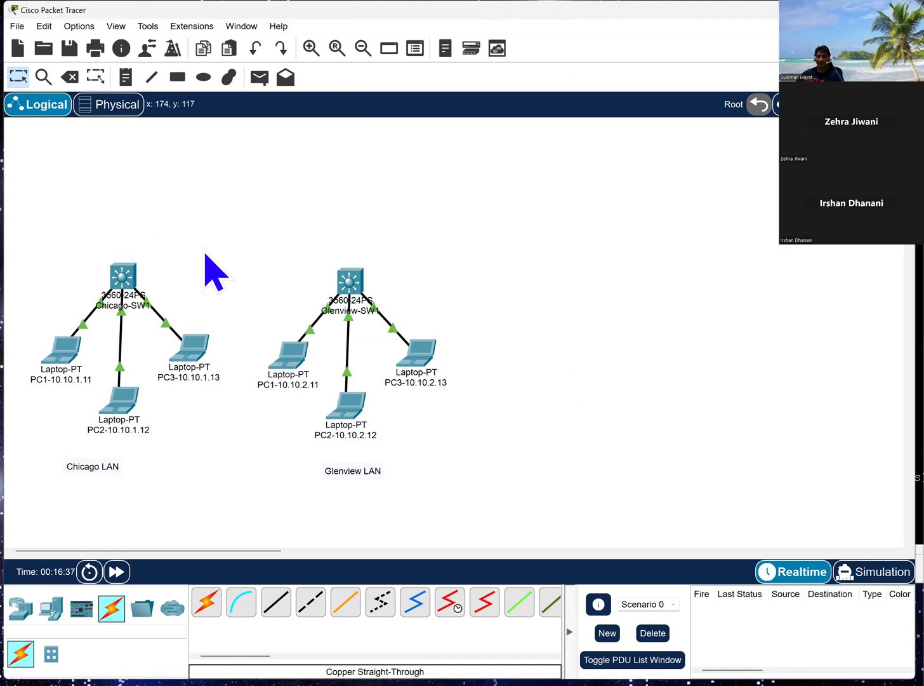
Step: Connect FastEthernet0/1 on Chicago-SW1 to FastEthernet0/1 on Glenview-SW1 with a copper straight-through cable
{"action": "left_click", "coordinate": [277, 603]}
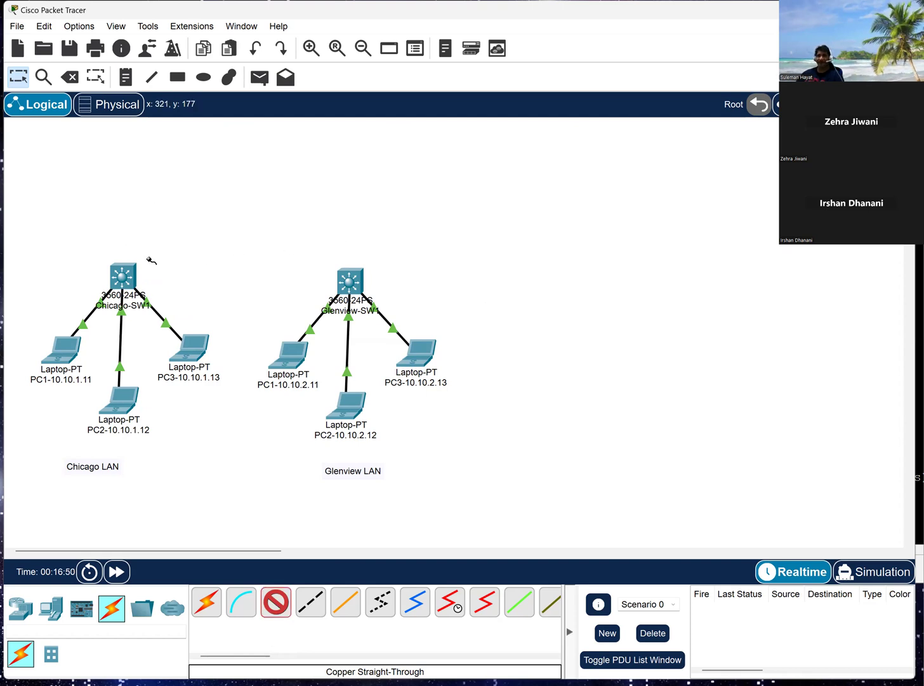
{"action": "left_click", "coordinate": [127, 268]}
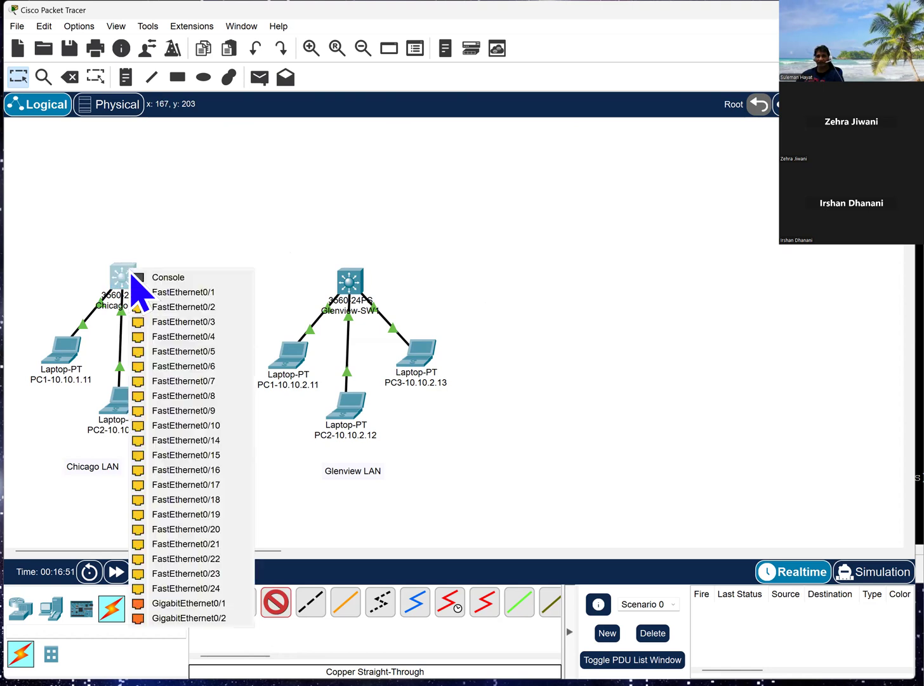
{"action": "left_click", "coordinate": [218, 295]}
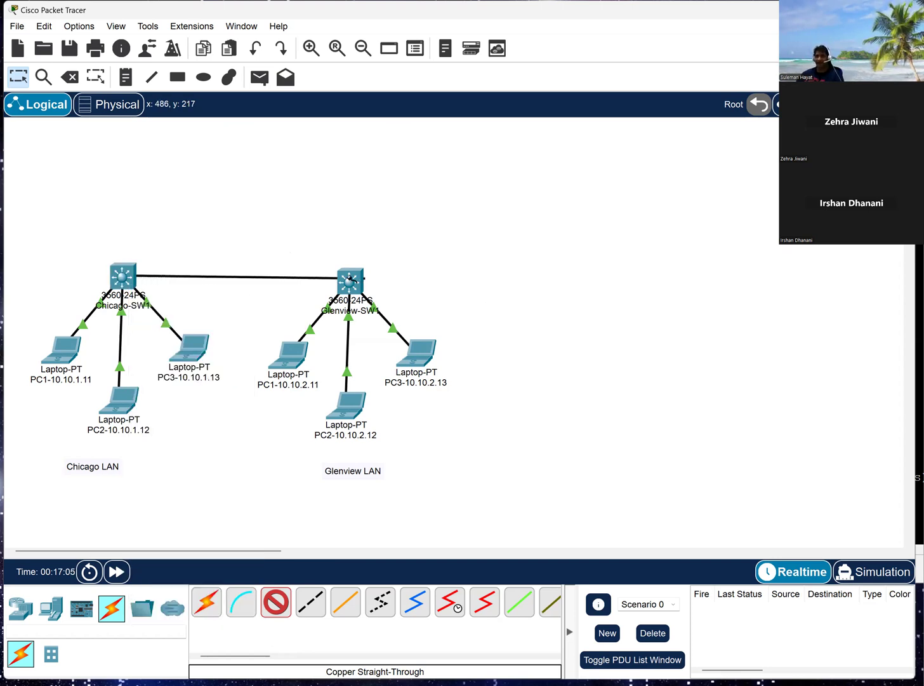
{"action": "left_click", "coordinate": [351, 280]}
{"action": "left_click", "coordinate": [392, 299]}
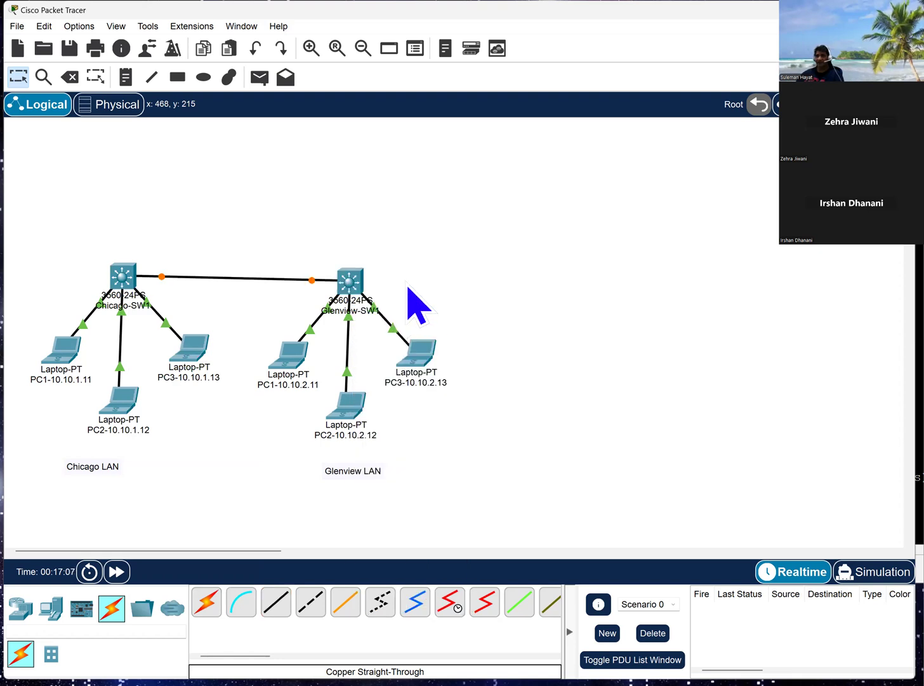
Step: Level the Glenview switch with the Chicago switch and place a 4331 router above and midway between them
{"action": "left_click_drag", "start_coordinate": [360, 278], "coordinate": [358, 278]}
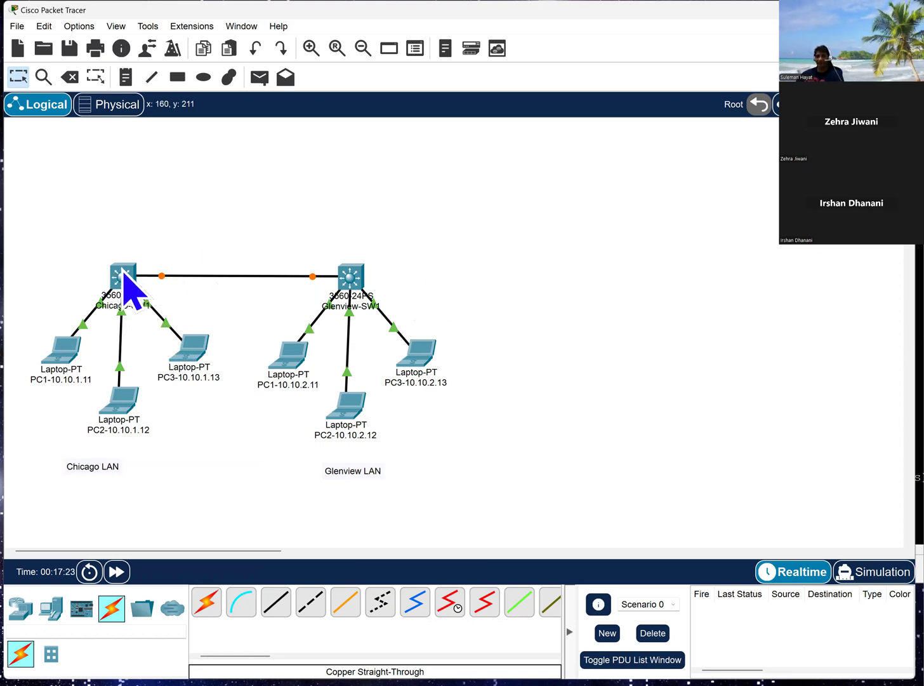
{"action": "mouse_move", "coordinate": [126, 285]}
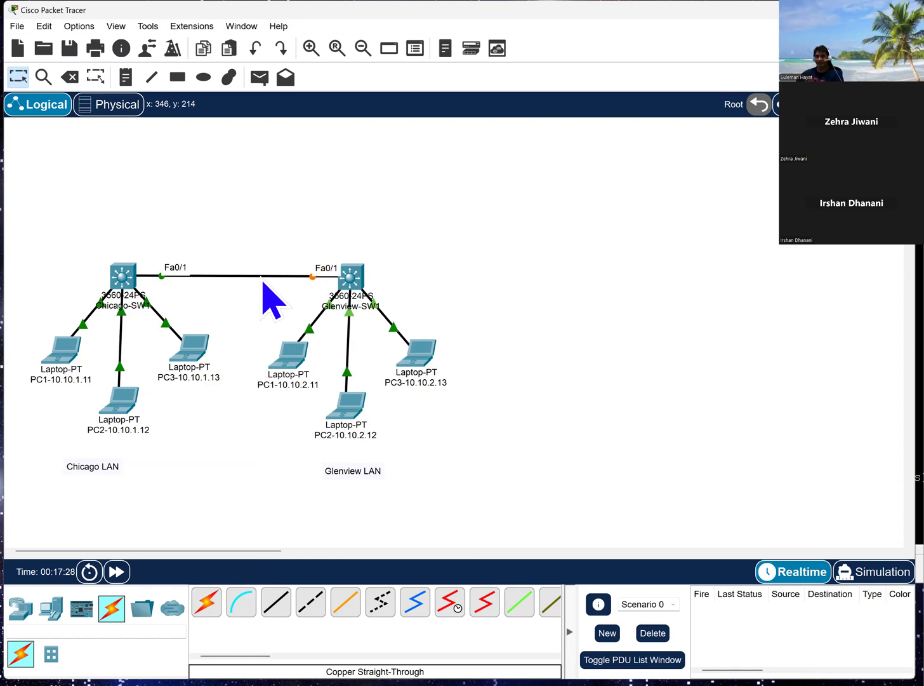
{"action": "left_click", "coordinate": [279, 602]}
{"action": "key", "text": "Escape"}
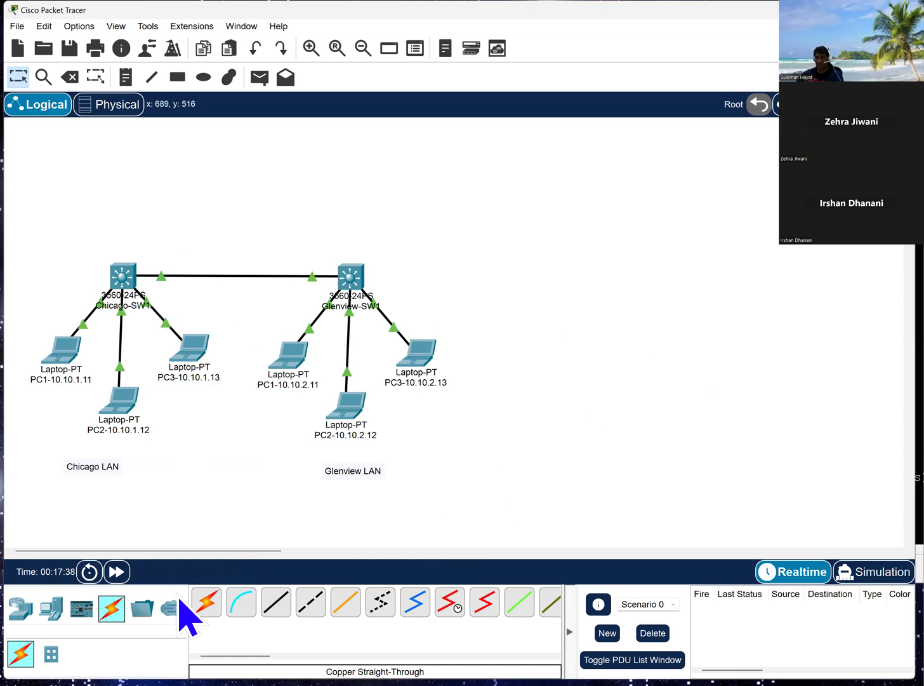
{"action": "left_click", "coordinate": [20, 608]}
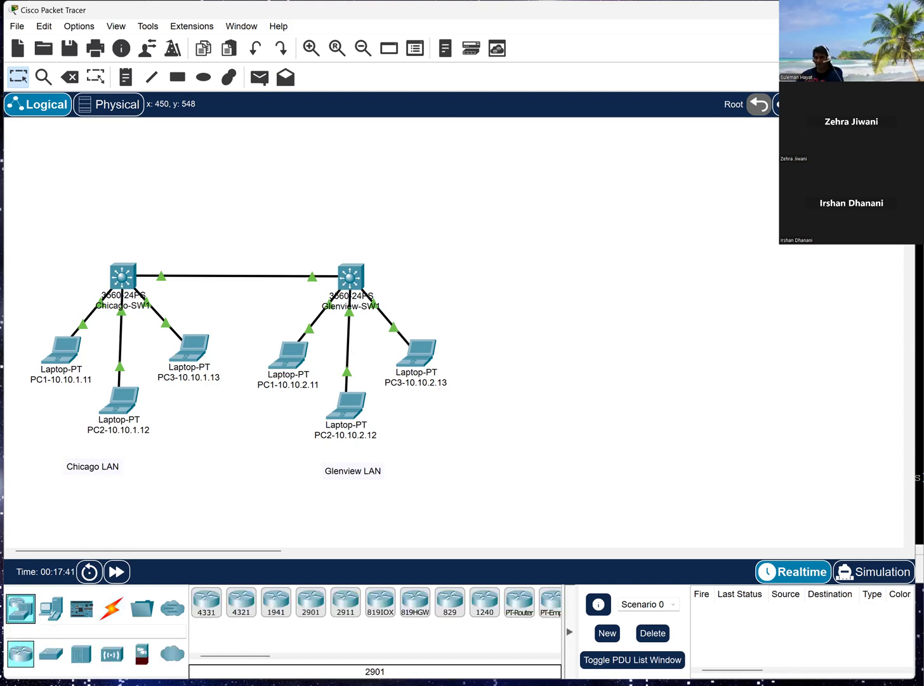
{"action": "left_click_drag", "start_coordinate": [206, 602], "coordinate": [236, 185]}
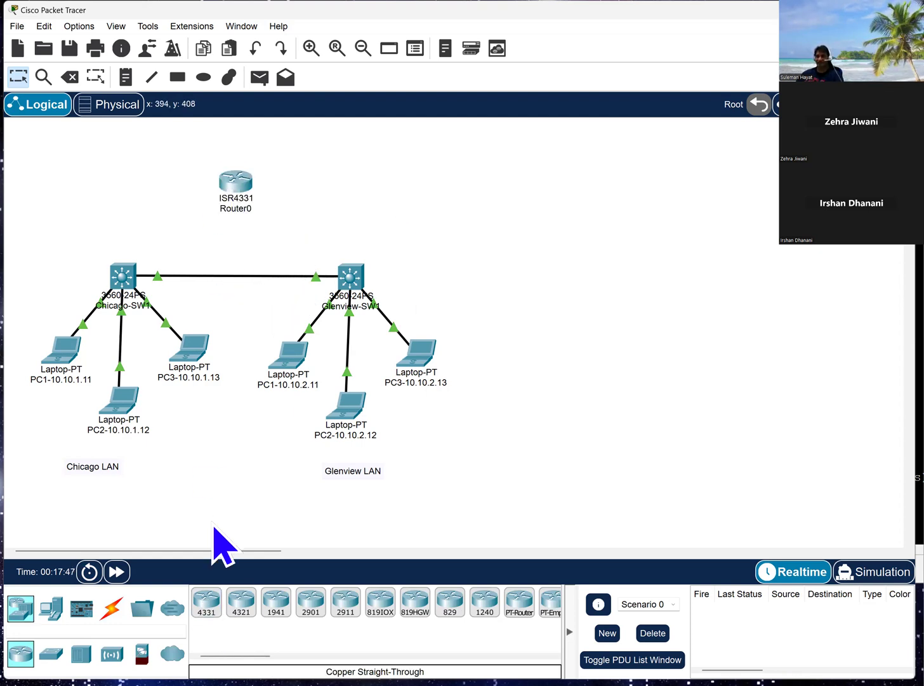
Step: Delete the direct link between the Chicago and Glenview switches
{"action": "key", "text": "Delete"}
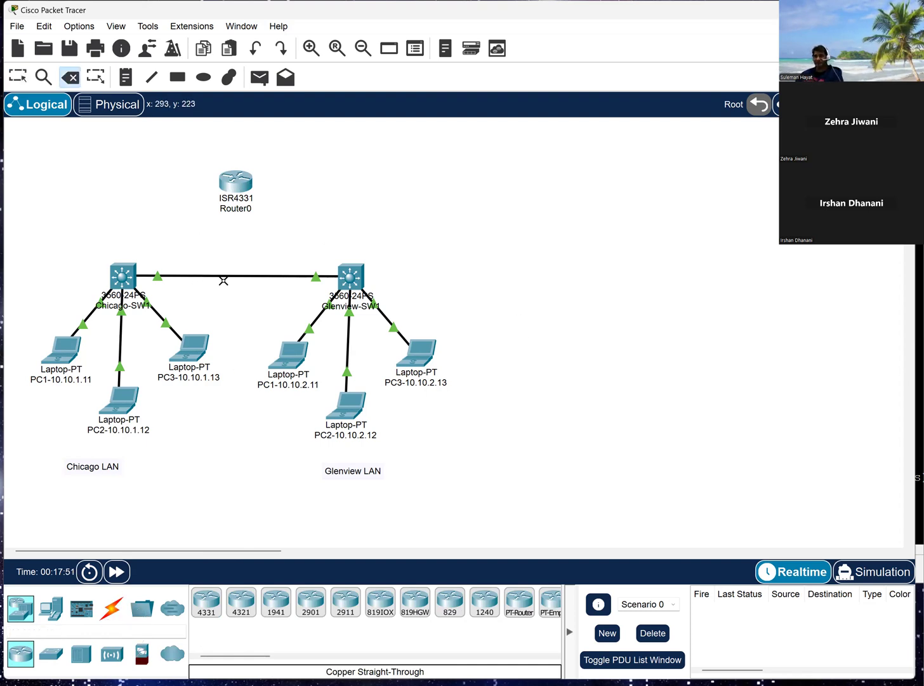
{"action": "left_click", "coordinate": [224, 275]}
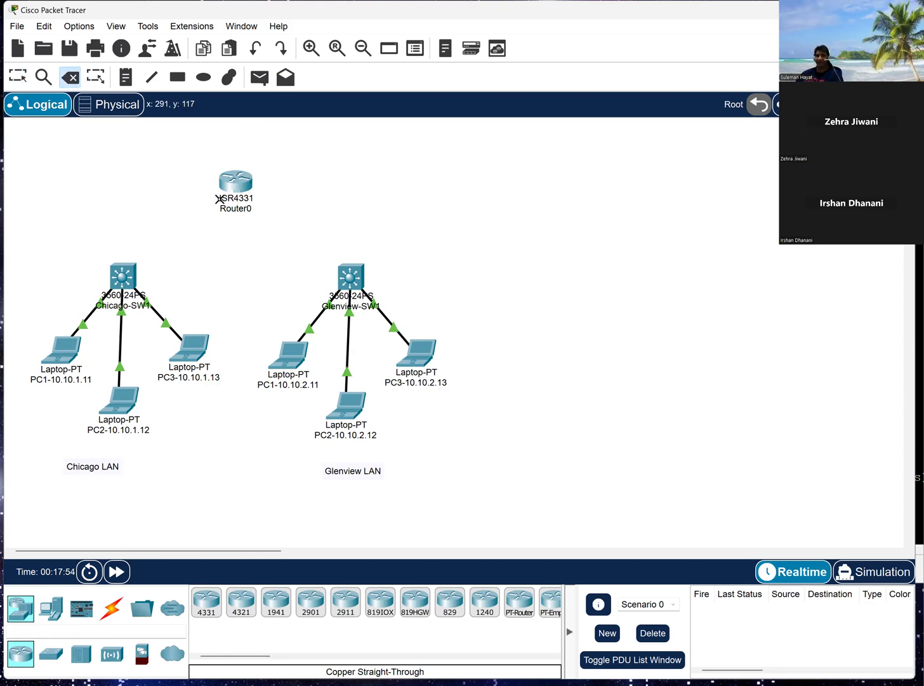
{"action": "key", "text": "Escape"}
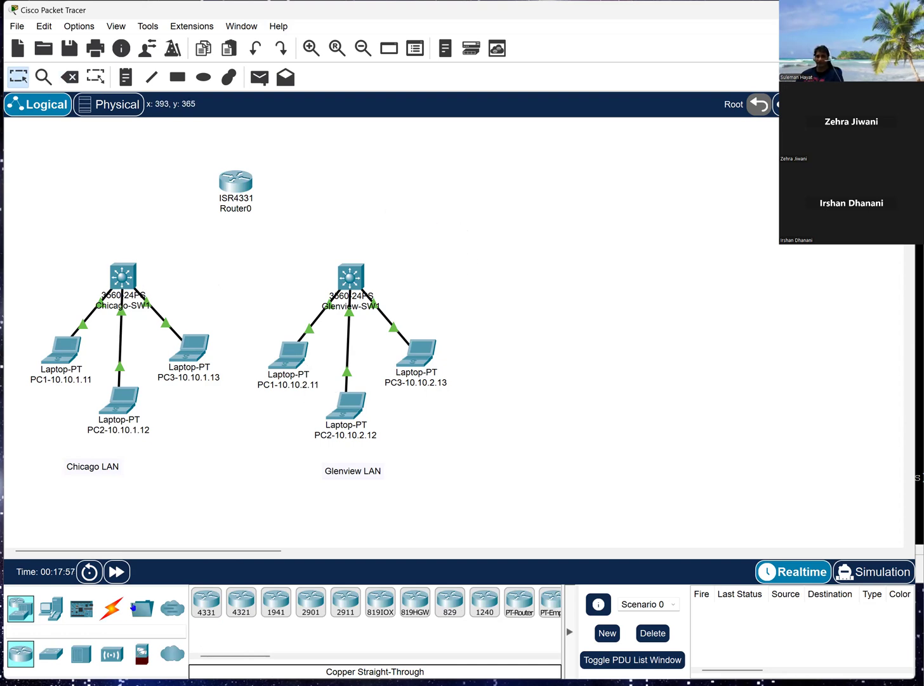
Step: Connect the router's GigabitEthernet0/0/1 to GigabitEthernet0/1 on Chicago-SW1 with a copper straight-through cable
{"action": "left_click", "coordinate": [111, 608]}
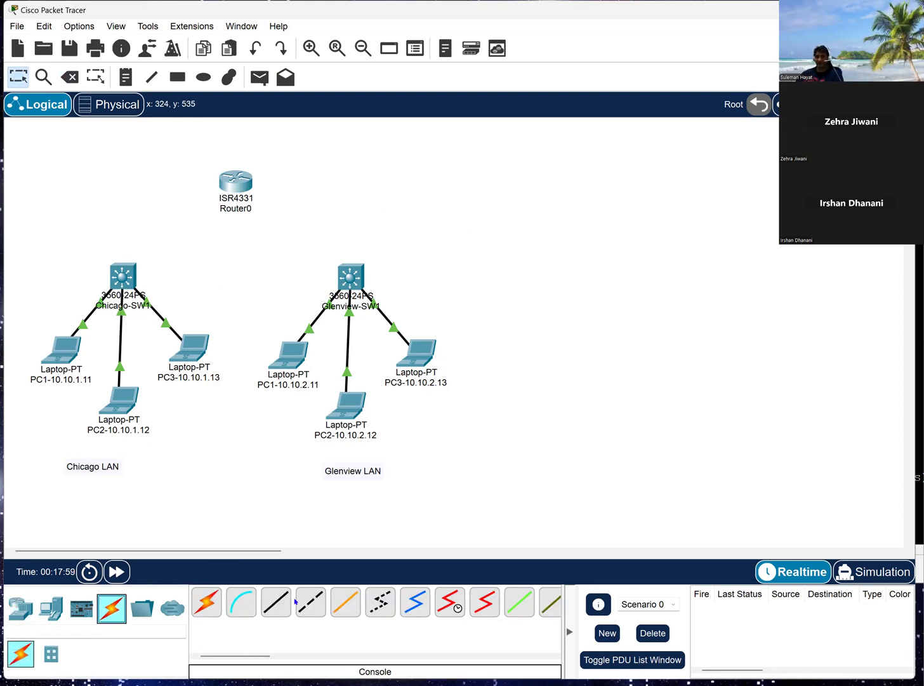
{"action": "left_click", "coordinate": [280, 605]}
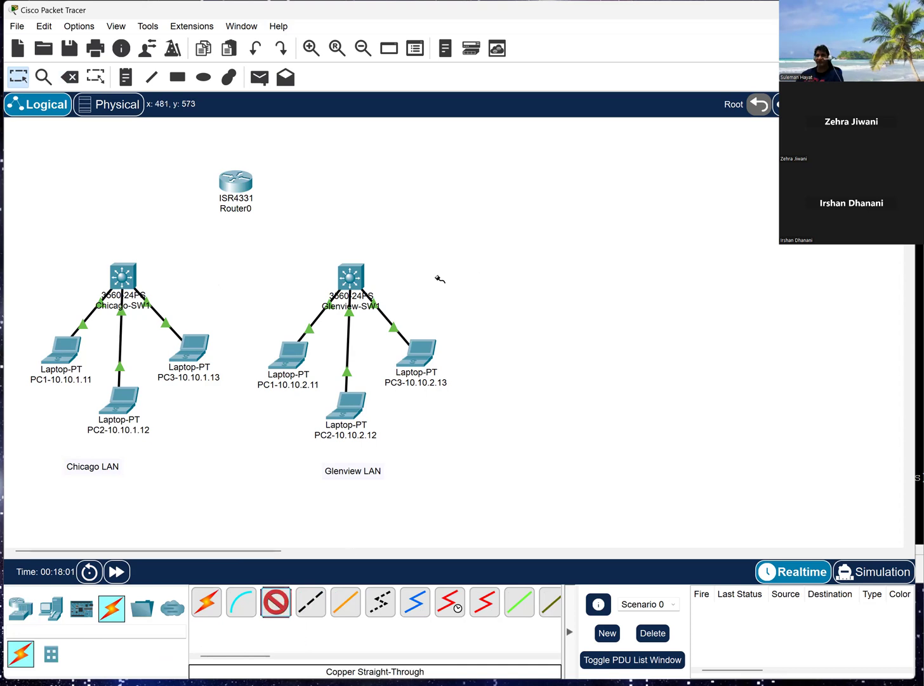
{"action": "left_click", "coordinate": [240, 191]}
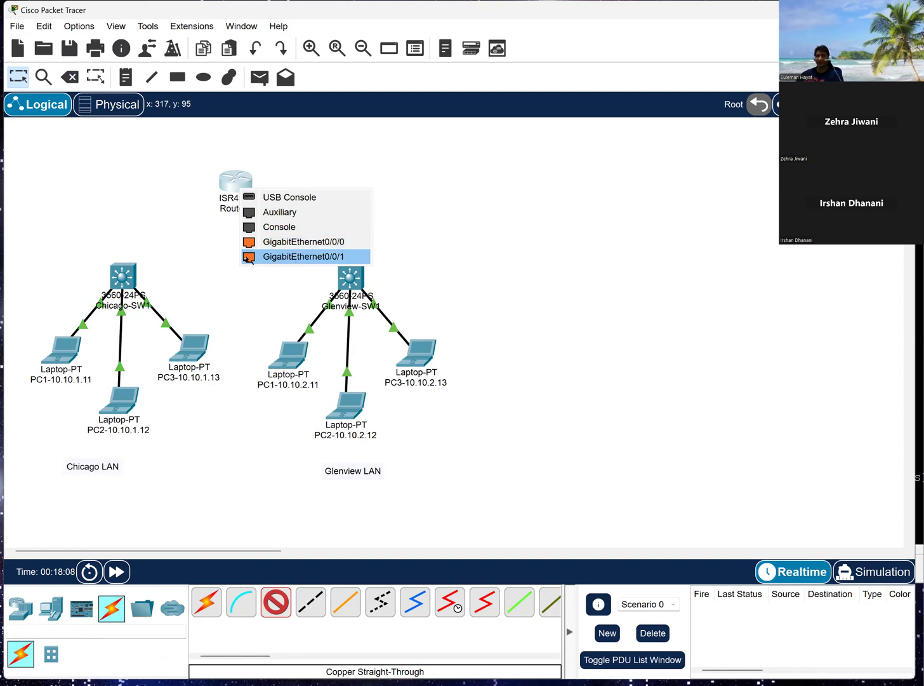
{"action": "left_click", "coordinate": [294, 259]}
{"action": "left_click", "coordinate": [125, 274]}
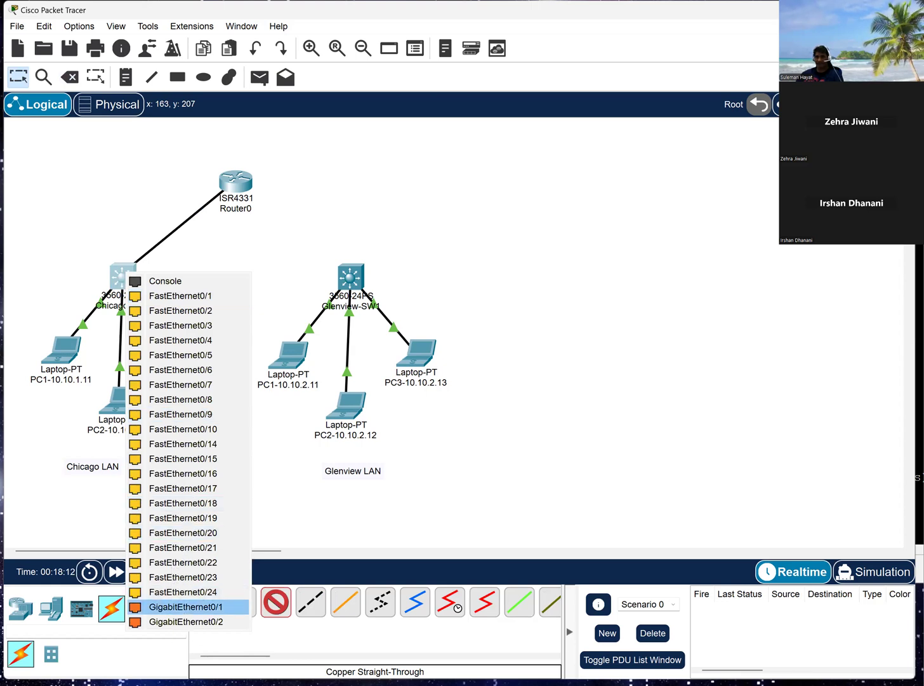
{"action": "left_click", "coordinate": [185, 606]}
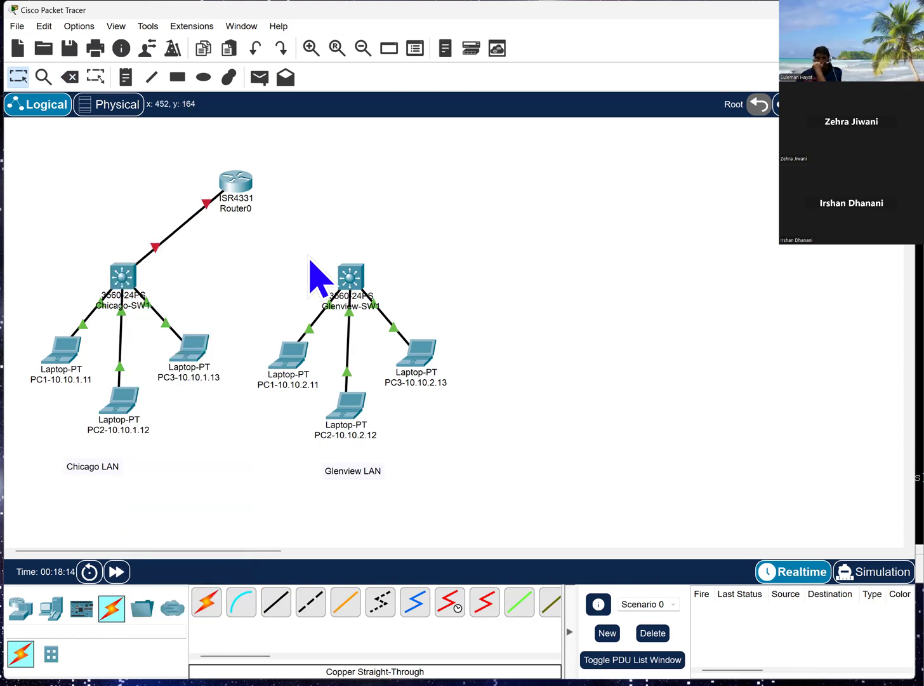
{"action": "left_click", "coordinate": [277, 606]}
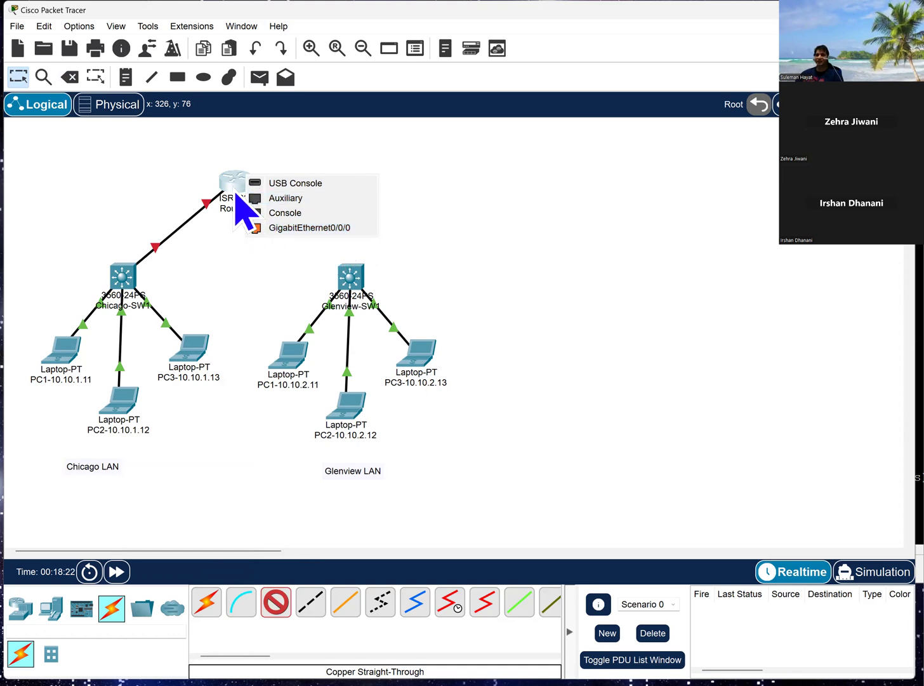
{"action": "left_click", "coordinate": [328, 229]}
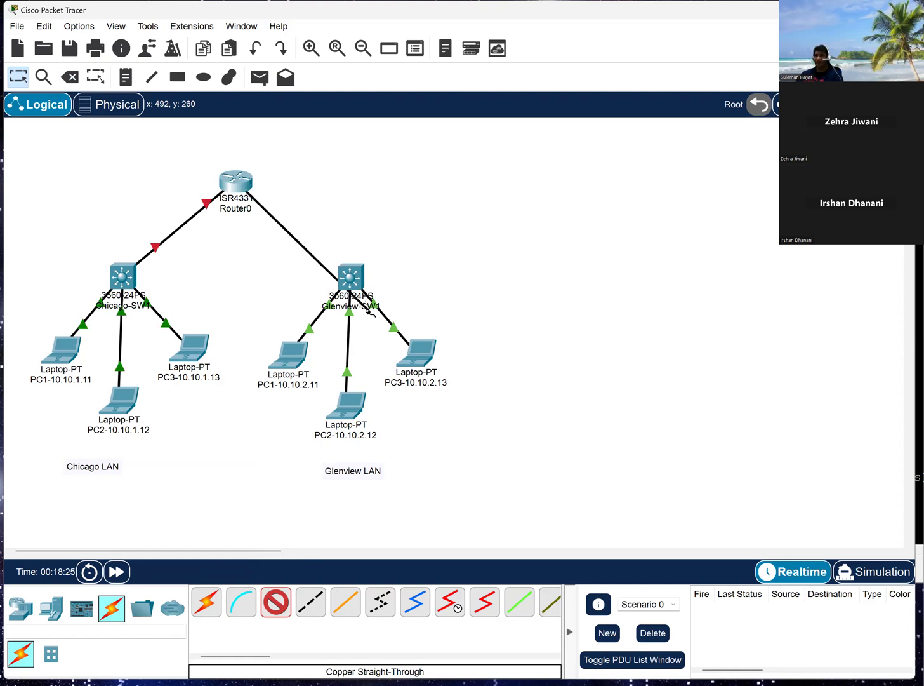
{"action": "key", "text": "Escape"}
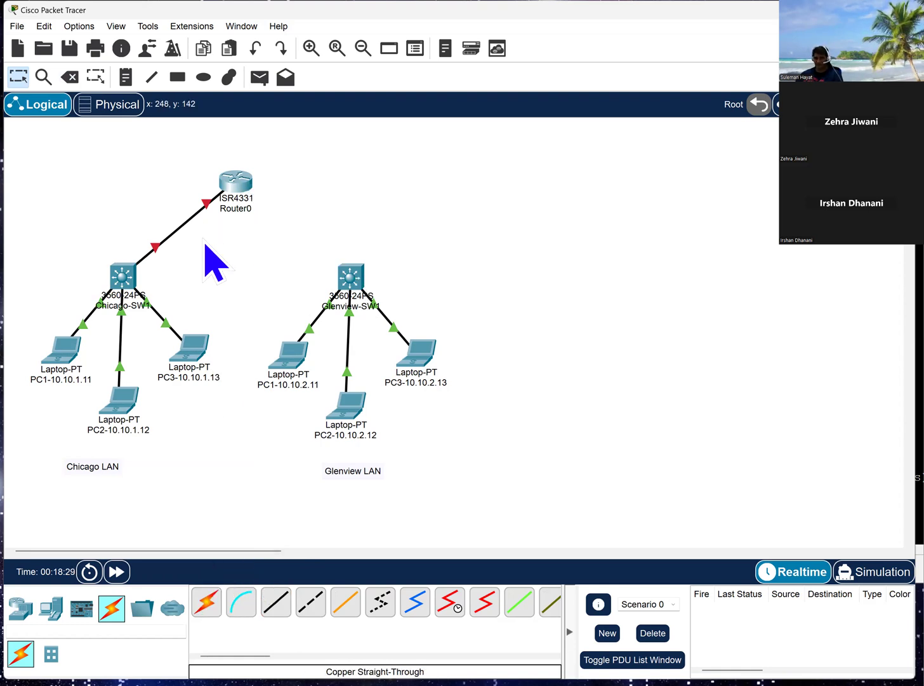
Step: Delete the link between the router and the Chicago switch
{"action": "key", "text": "Delete"}
{"action": "left_click", "coordinate": [185, 224]}
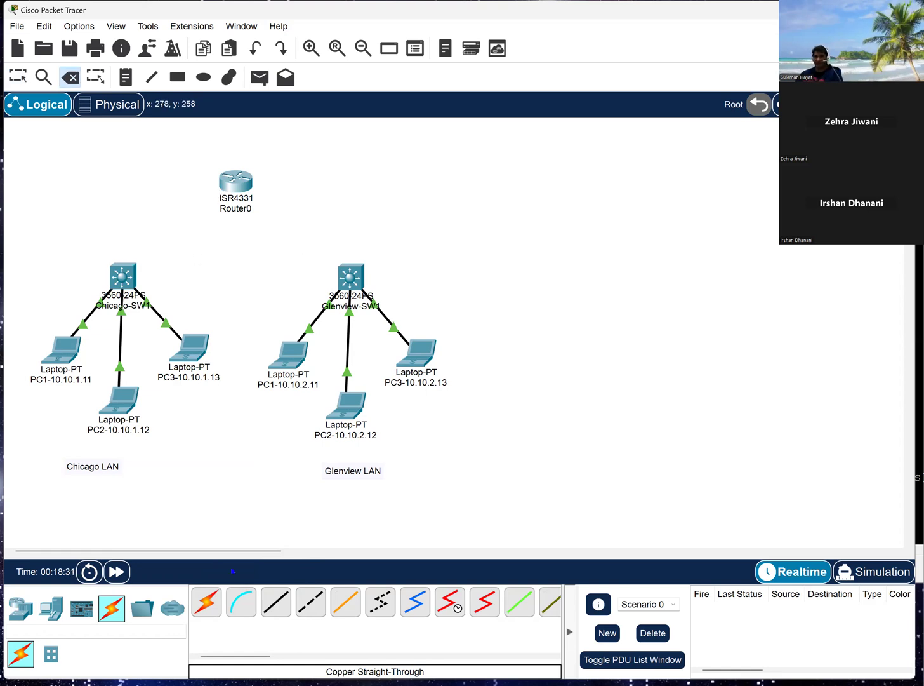
Step: Connect the router's GigabitEthernet0/0/0 to GigabitEthernet0/1 on Chicago-SW1 with a copper straight-through cable
{"action": "left_click", "coordinate": [277, 602]}
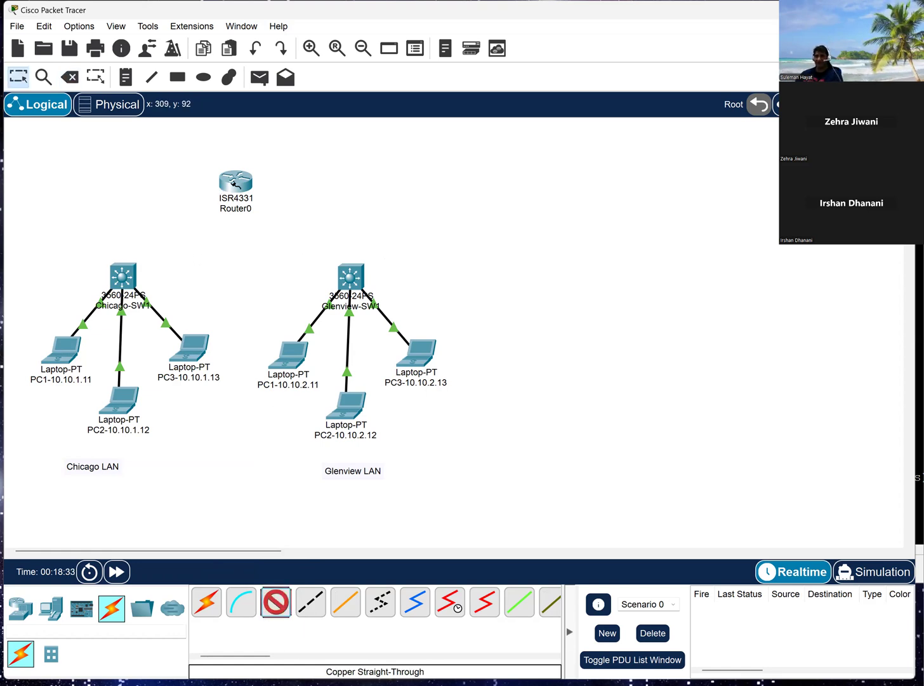
{"action": "left_click", "coordinate": [236, 184]}
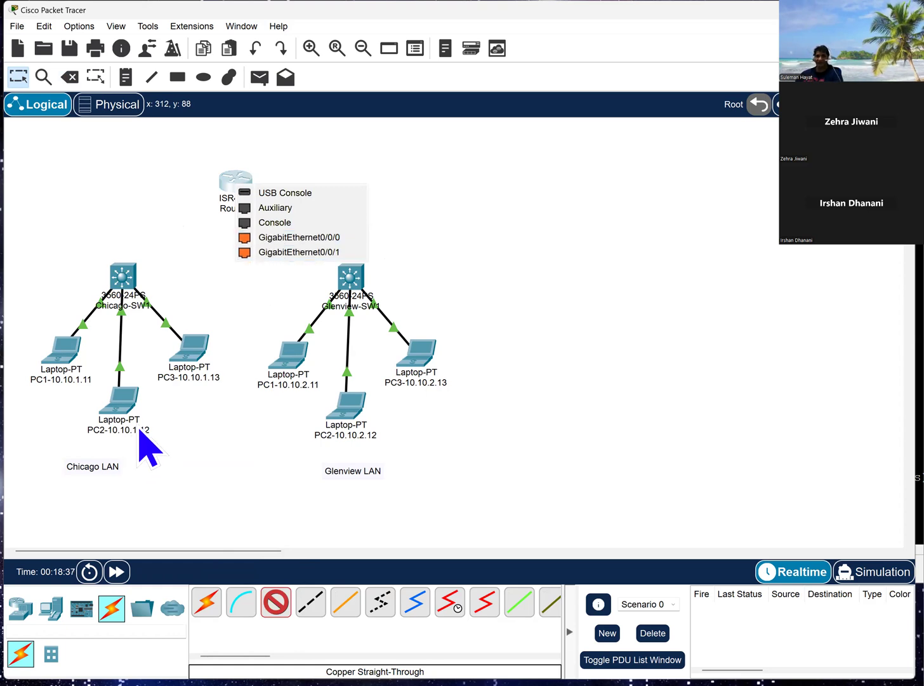
{"action": "left_click", "coordinate": [305, 238]}
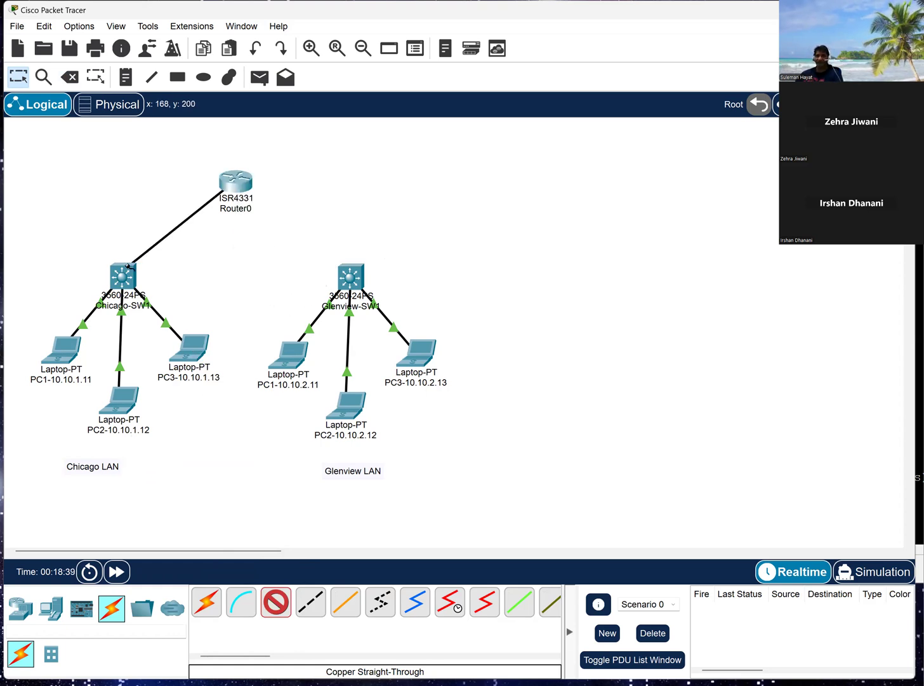
{"action": "left_click", "coordinate": [125, 271]}
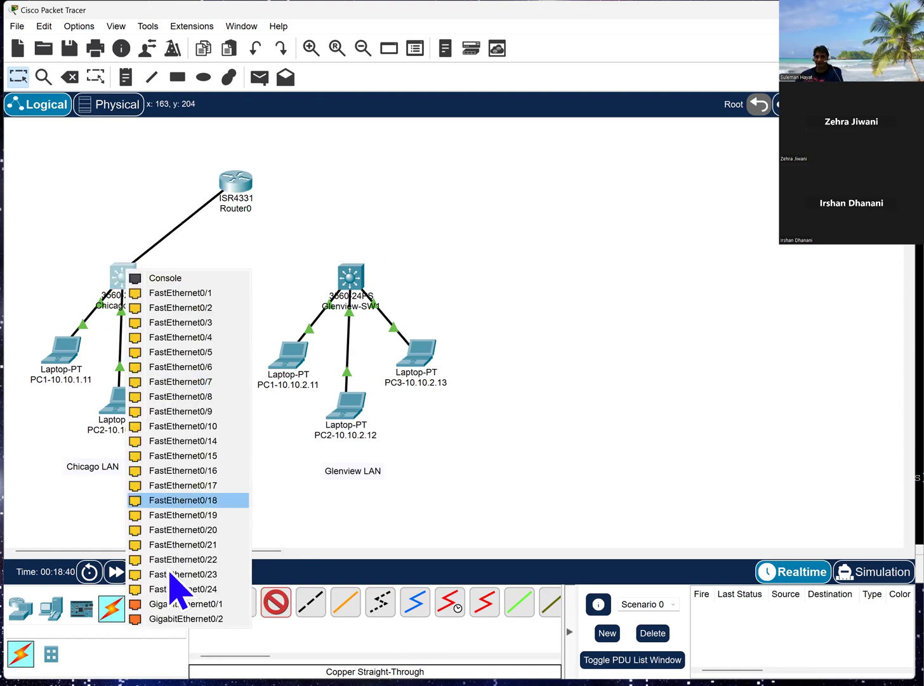
{"action": "left_click", "coordinate": [184, 604]}
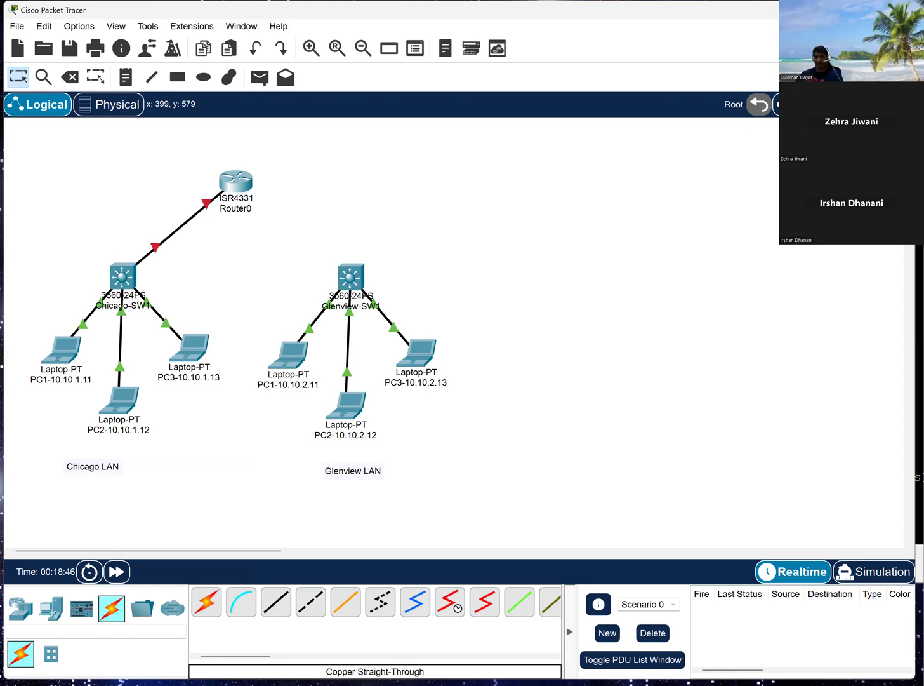
Step: Connect the router's GigabitEthernet0/0/1 to GigabitEthernet0/1 on Glenview-SW1 with a copper straight-through cable
{"action": "left_click", "coordinate": [276, 603]}
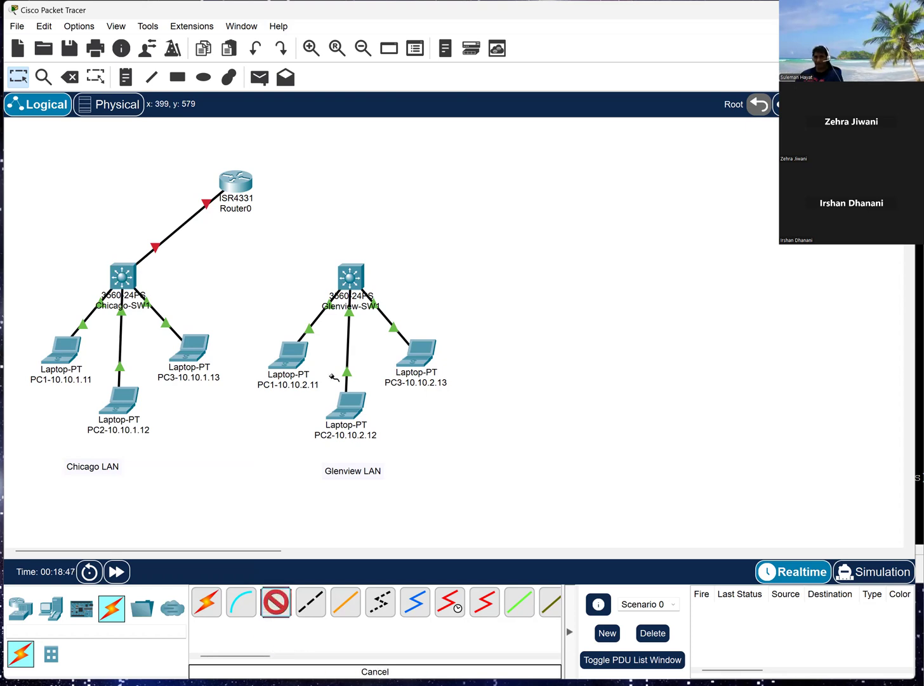
{"action": "left_click", "coordinate": [251, 186]}
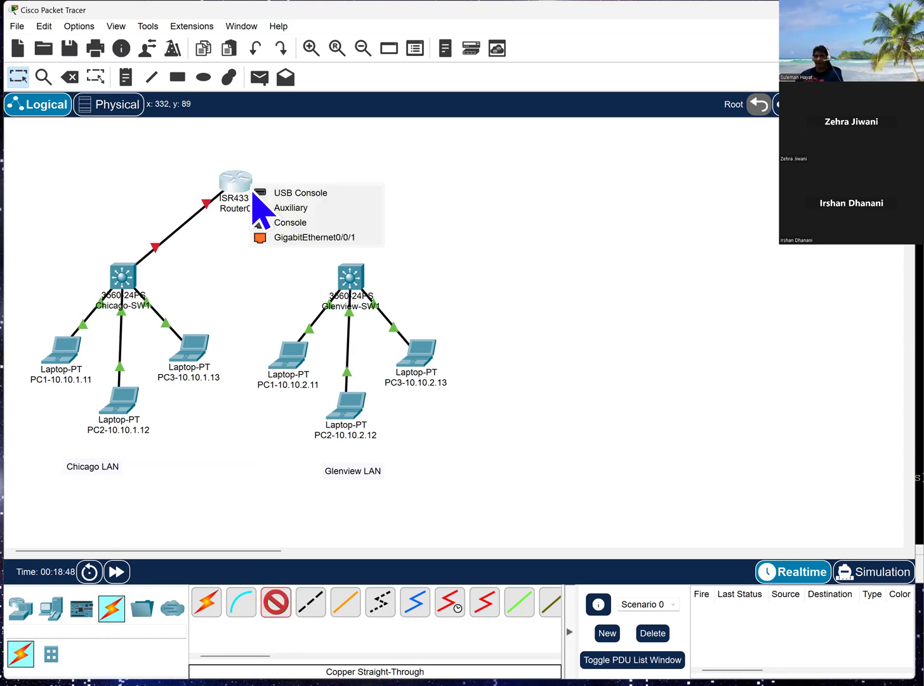
{"action": "left_click", "coordinate": [305, 238]}
{"action": "left_click", "coordinate": [353, 282]}
{"action": "left_click", "coordinate": [353, 282]}
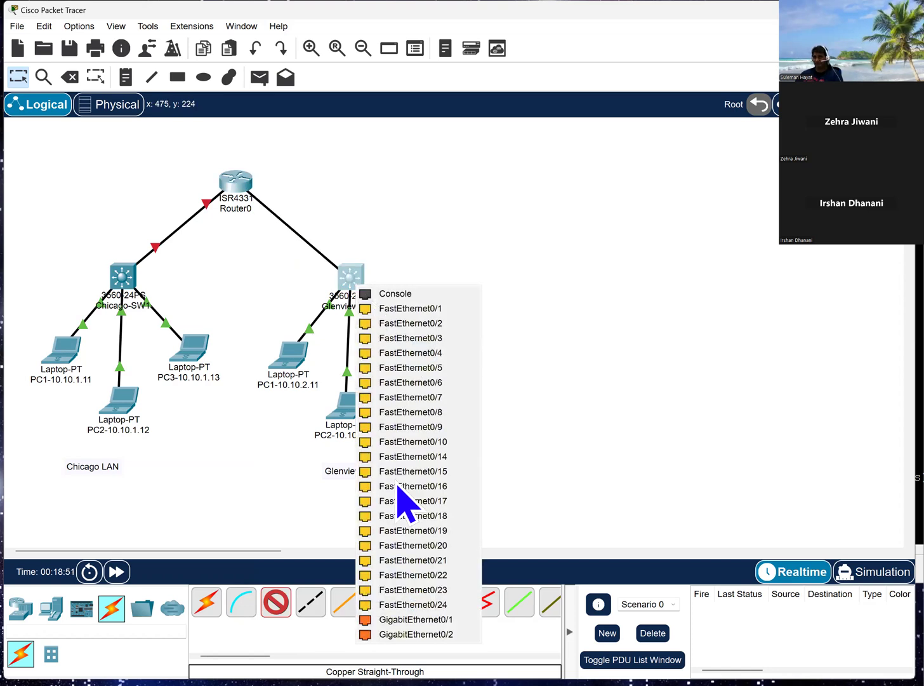
{"action": "left_click", "coordinate": [416, 619]}
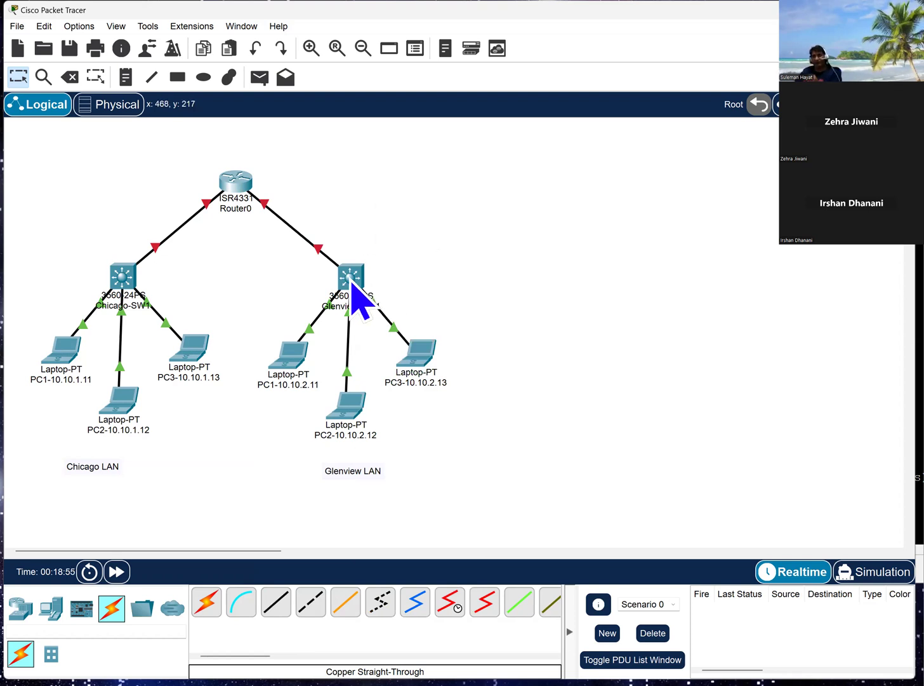
{"action": "left_click", "coordinate": [101, 473]}
{"action": "left_click", "coordinate": [95, 466]}
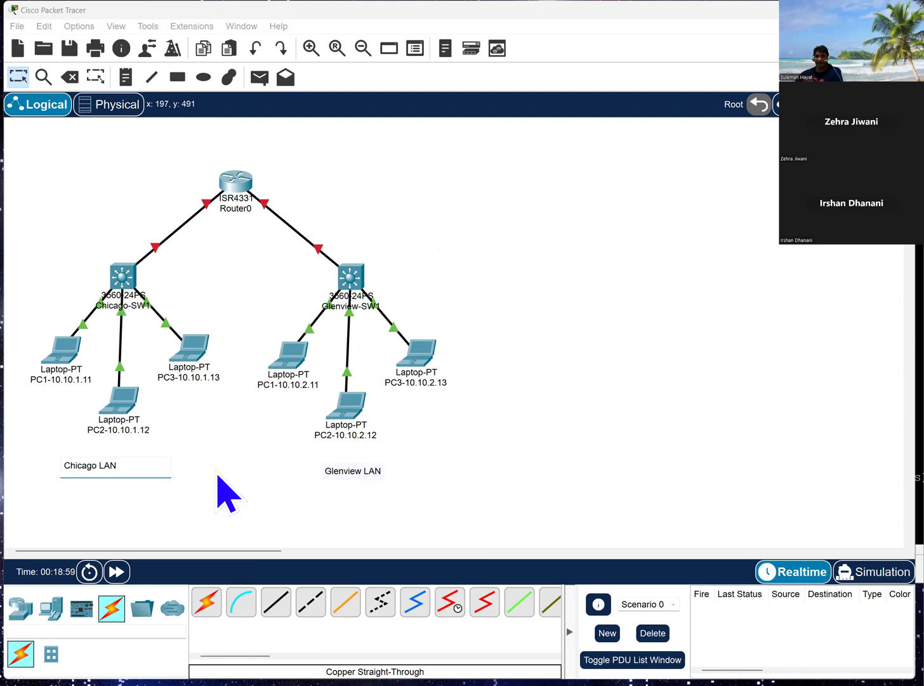
{"action": "left_click", "coordinate": [102, 463]}
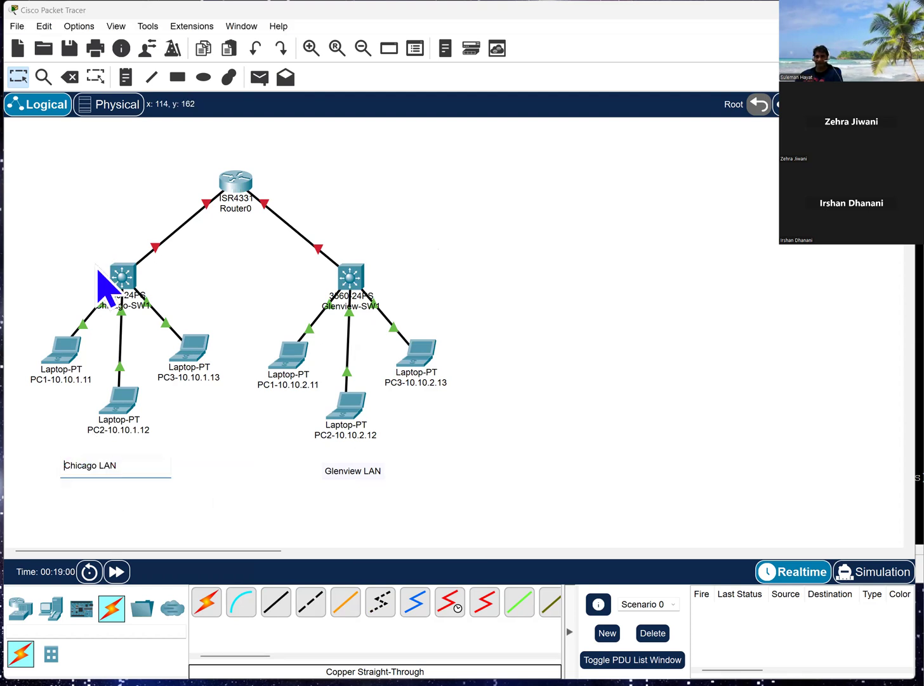
Step: Place a note reading G0/01 just above the Chicago switch, beside its link to the router
{"action": "left_click", "coordinate": [126, 77]}
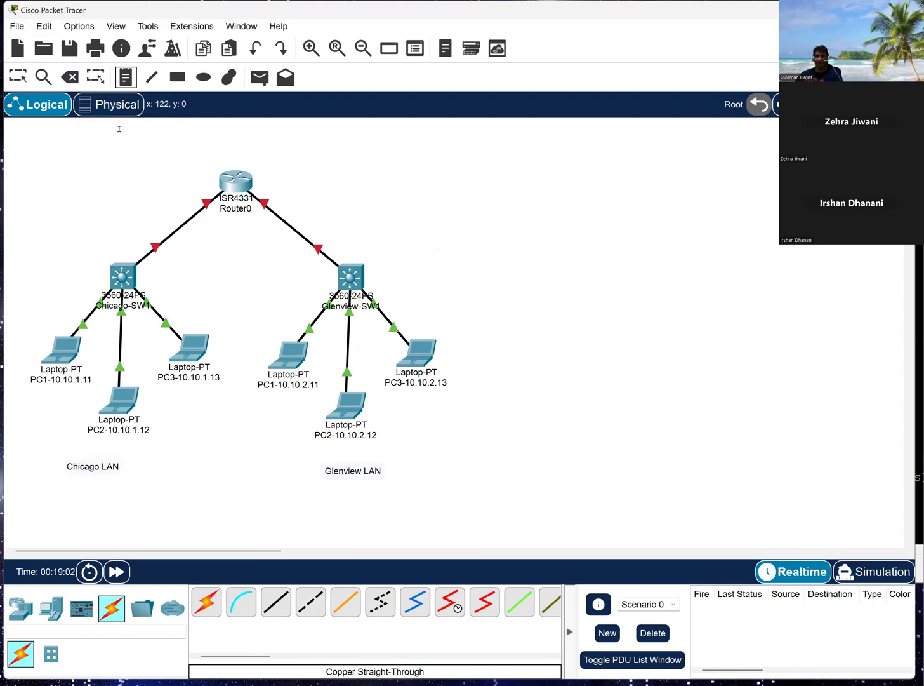
{"action": "left_click", "coordinate": [96, 251]}
{"action": "type", "text": "G0/01"}
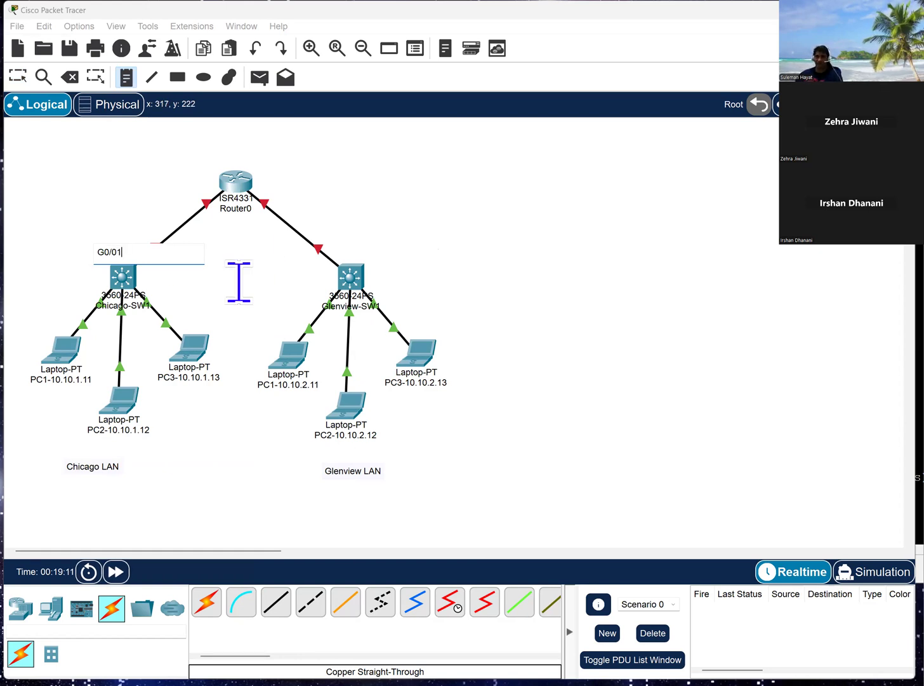
{"action": "left_click", "coordinate": [375, 207]}
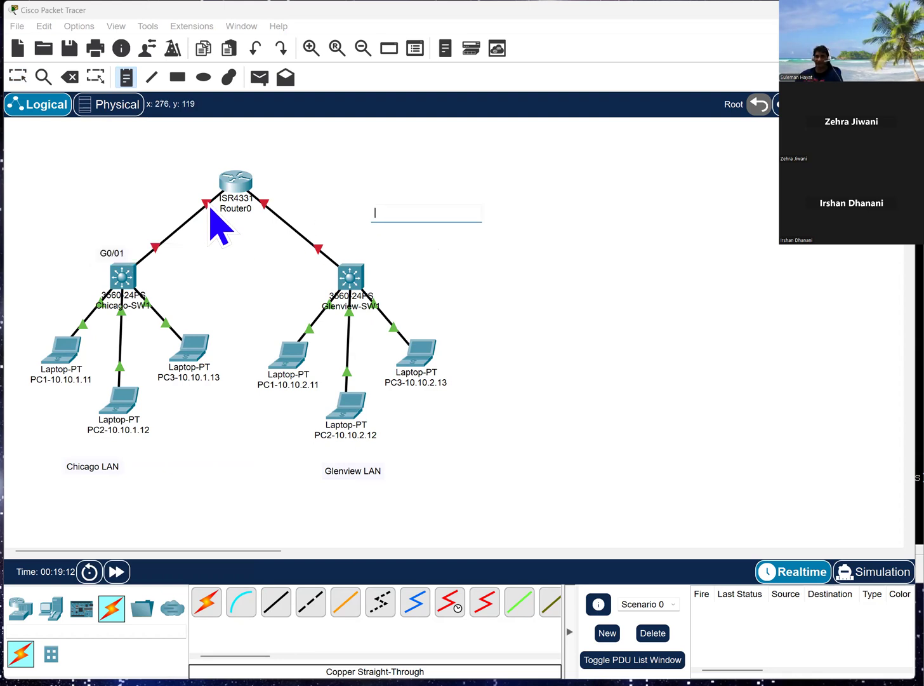
Step: Detach the Chicago link from the router and plug it back into GigabitEthernet0/0/0
{"action": "key", "text": "Escape"}
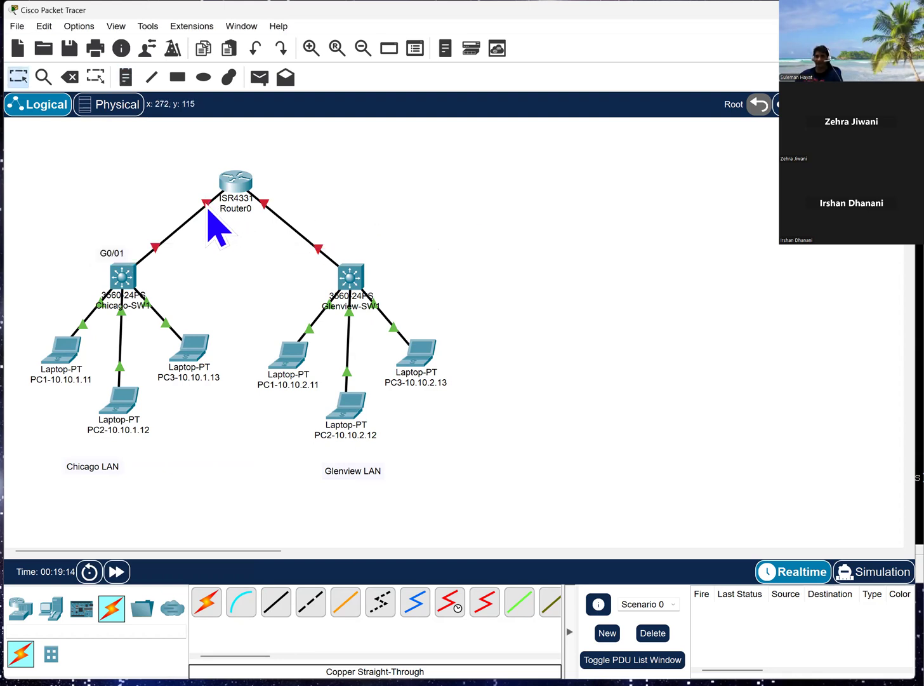
{"action": "left_click", "coordinate": [208, 208]}
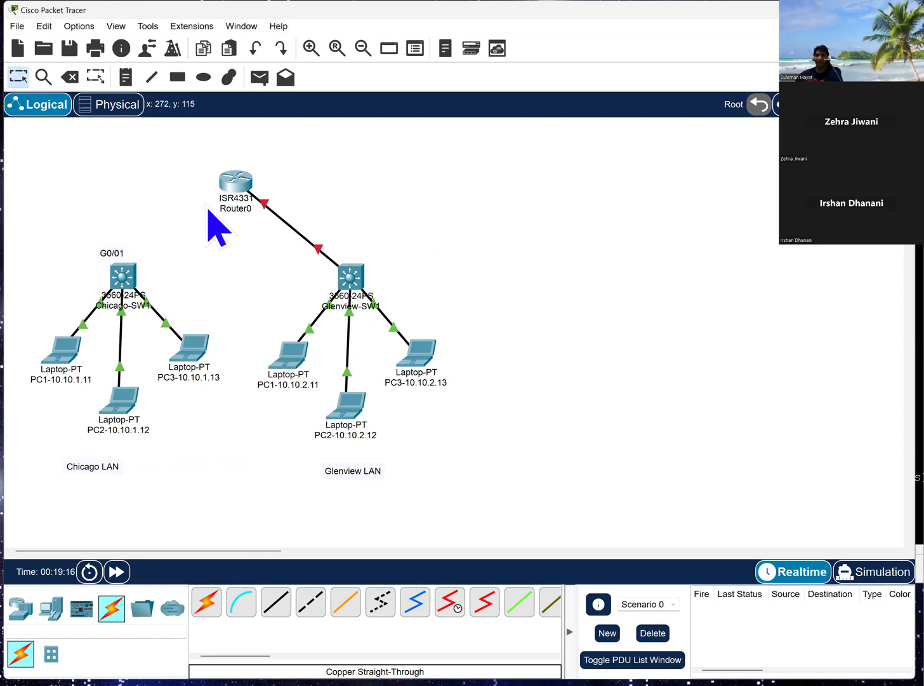
{"action": "left_click", "coordinate": [236, 187]}
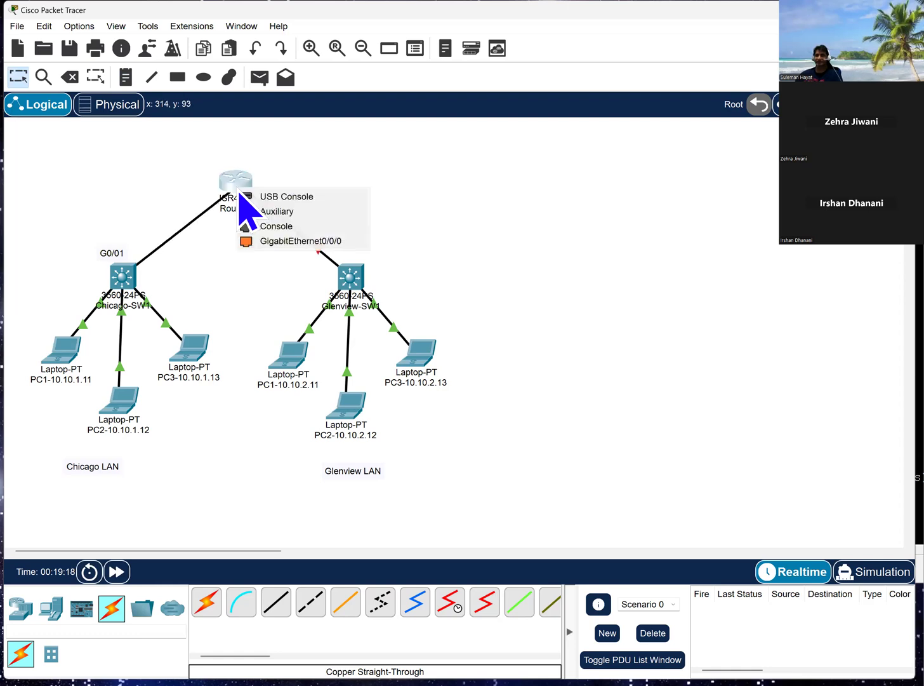
{"action": "left_click", "coordinate": [297, 241]}
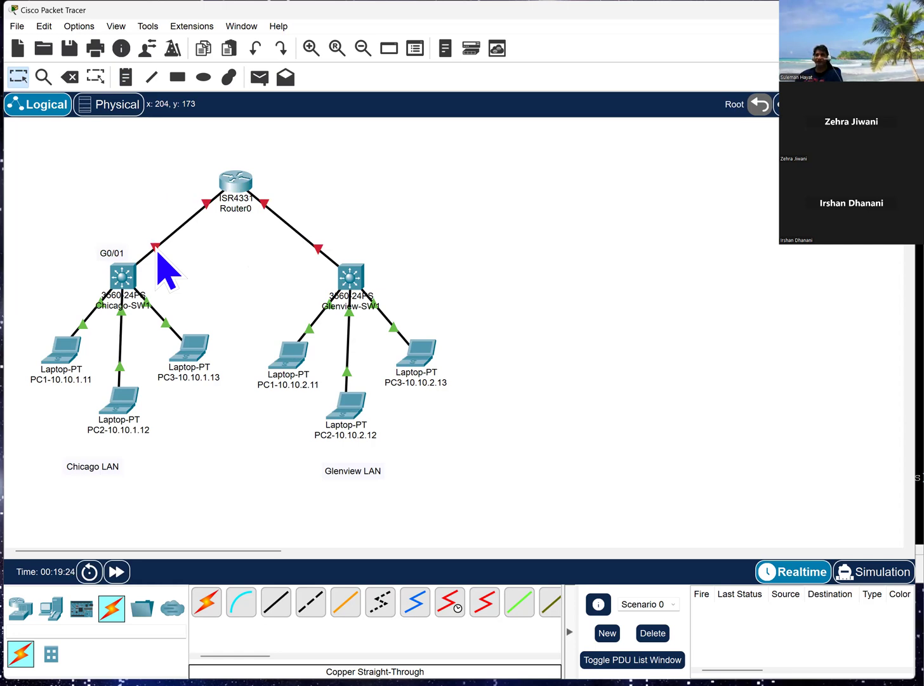
Step: Correct the note above the Chicago switch to G0/1 and add a G0/0/0 note beside the router's Chicago link
{"action": "double_click", "coordinate": [112, 253]}
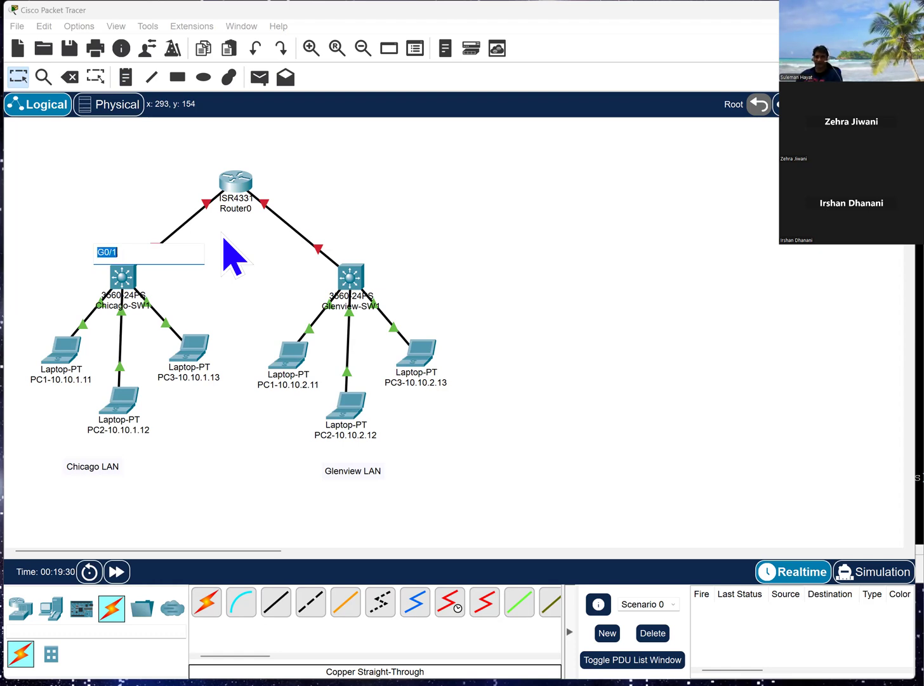
{"action": "left_click", "coordinate": [205, 179]}
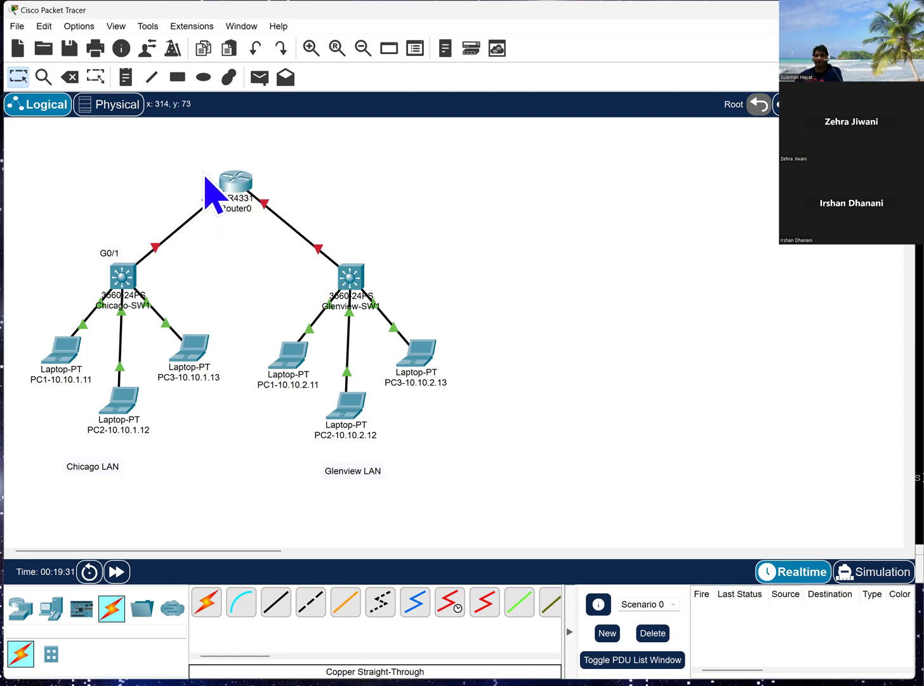
{"action": "left_click", "coordinate": [125, 77]}
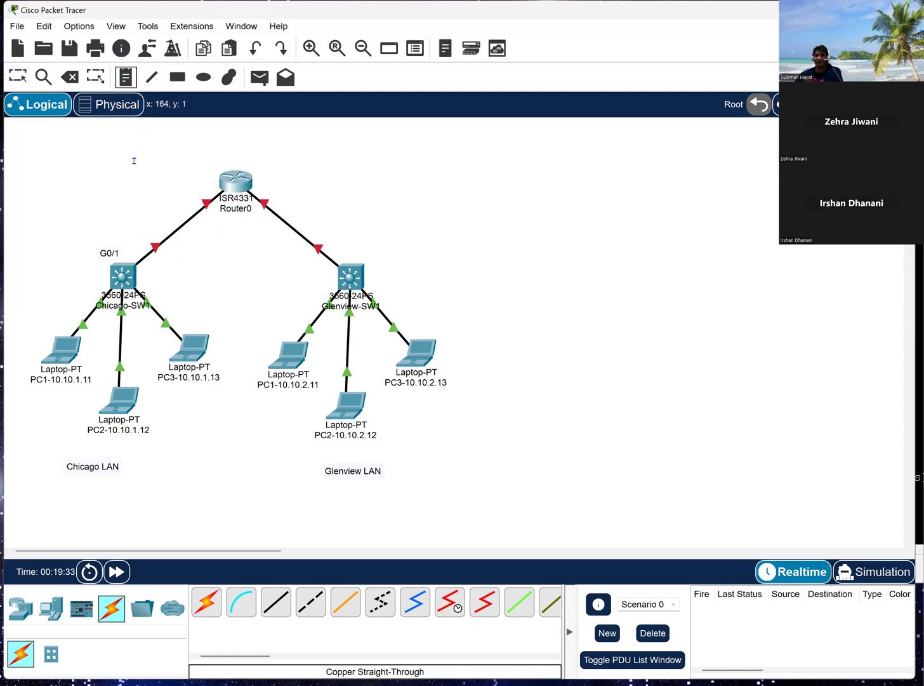
{"action": "left_click", "coordinate": [169, 181]}
{"action": "type", "text": "G0/1"}
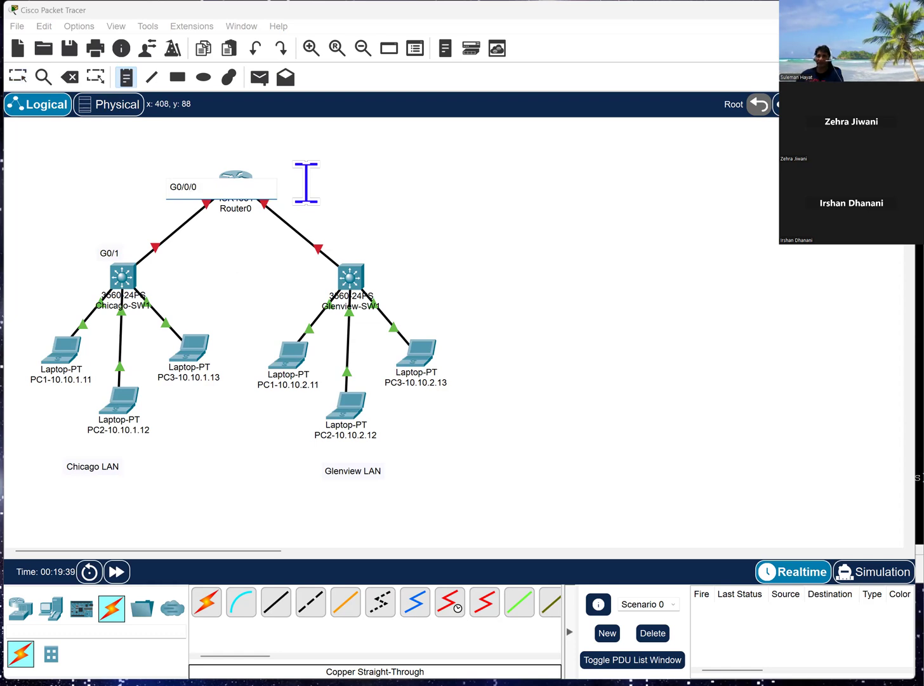
{"action": "left_click", "coordinate": [365, 178]}
{"action": "key", "text": "Escape"}
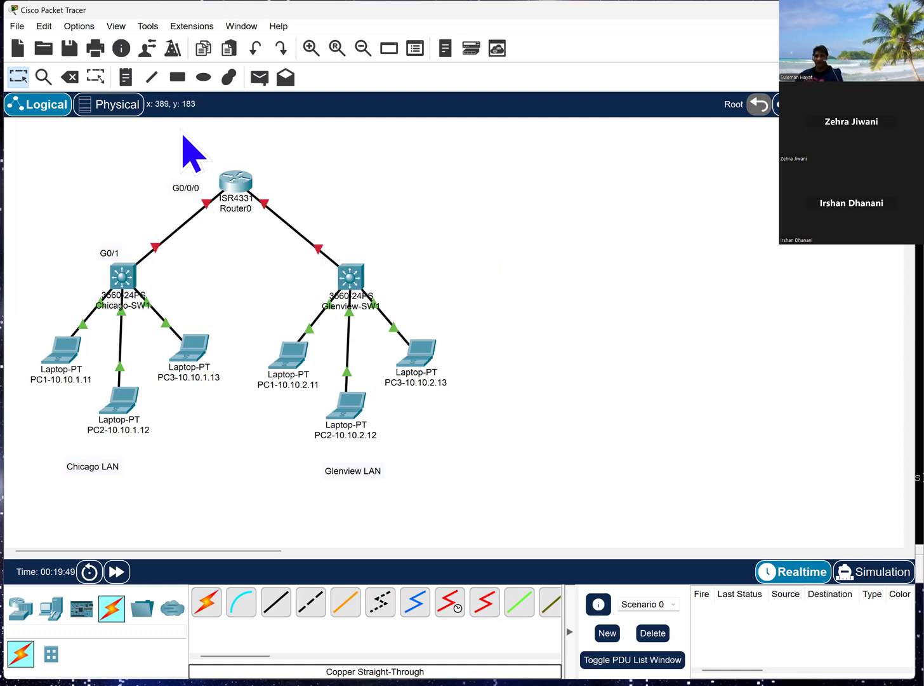
Step: Place a note reading G0/1 just above the Glenview switch
{"action": "left_click", "coordinate": [125, 77]}
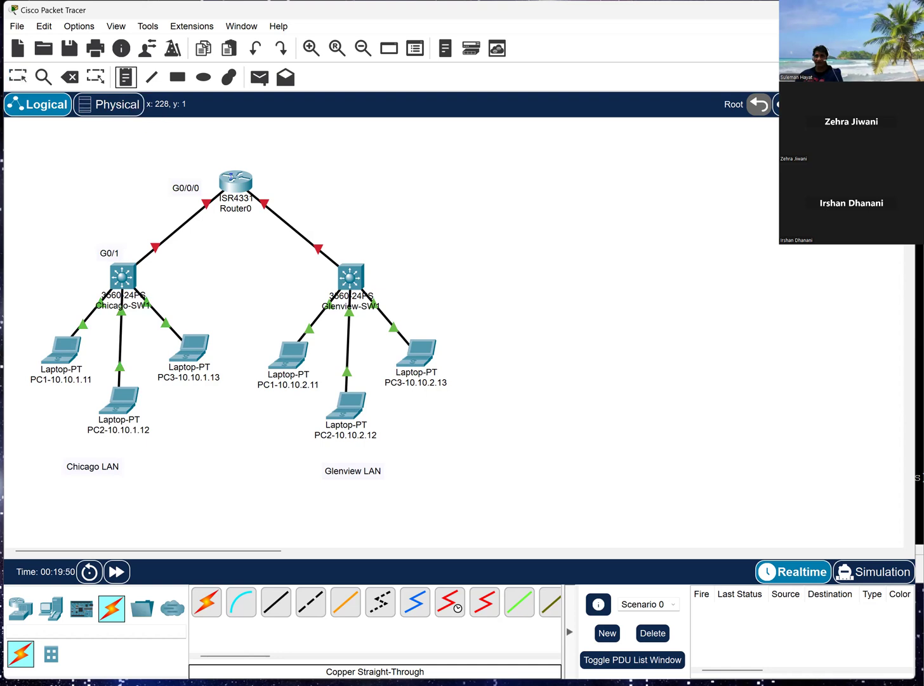
{"action": "left_click", "coordinate": [348, 246]}
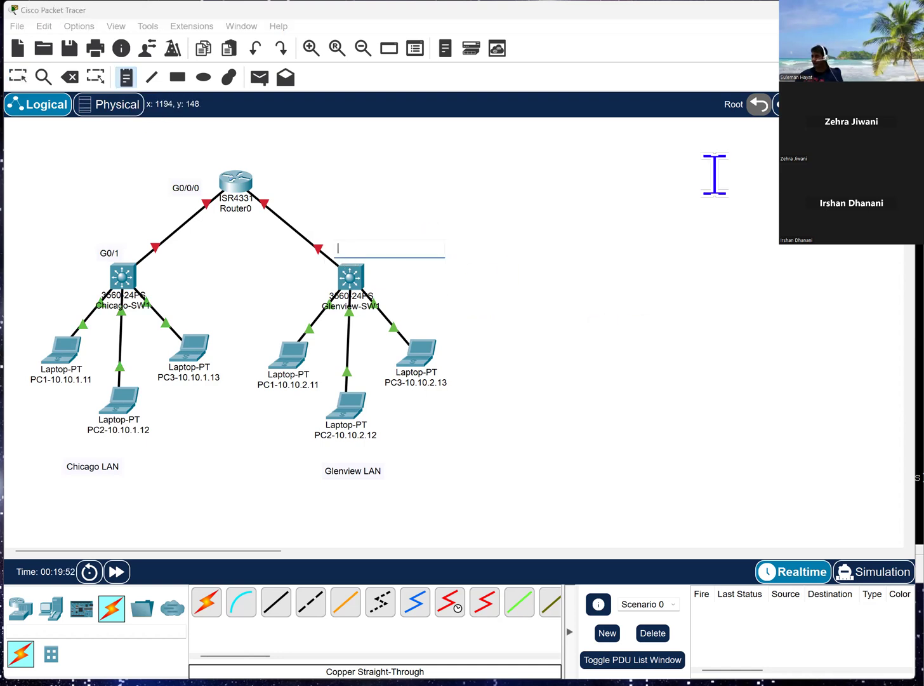
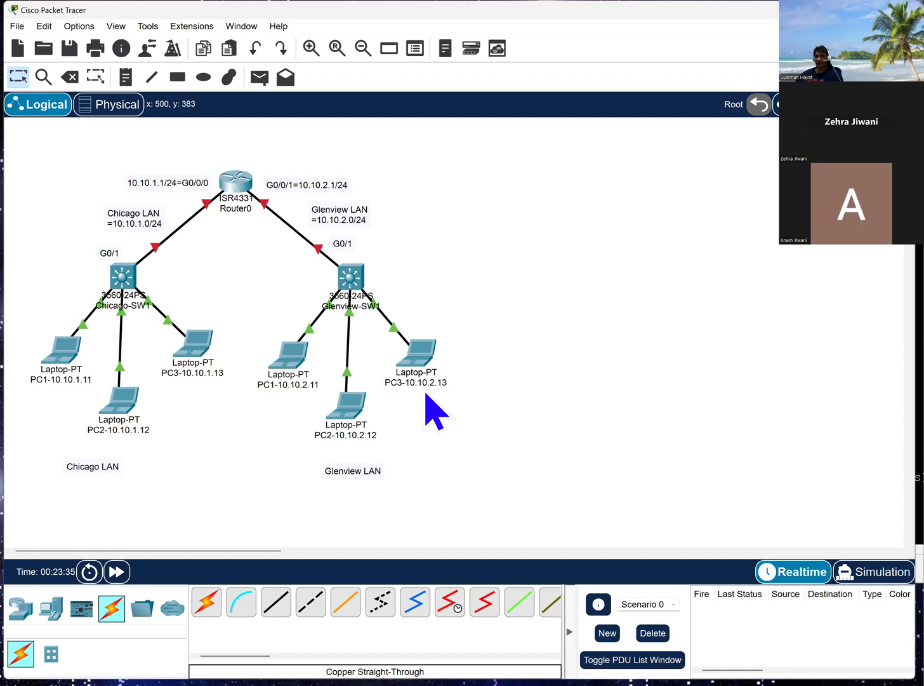
Step: Examine the IPv4 address, subnet mask and default gateway in the IP configuration of Glenview's PC3-10.10.2.13
{"action": "left_click", "coordinate": [428, 361]}
{"action": "left_click", "coordinate": [403, 206]}
{"action": "left_click_drag", "start_coordinate": [630, 241], "coordinate": [543, 245]}
{"action": "left_click_drag", "start_coordinate": [651, 119], "coordinate": [651, 123]}
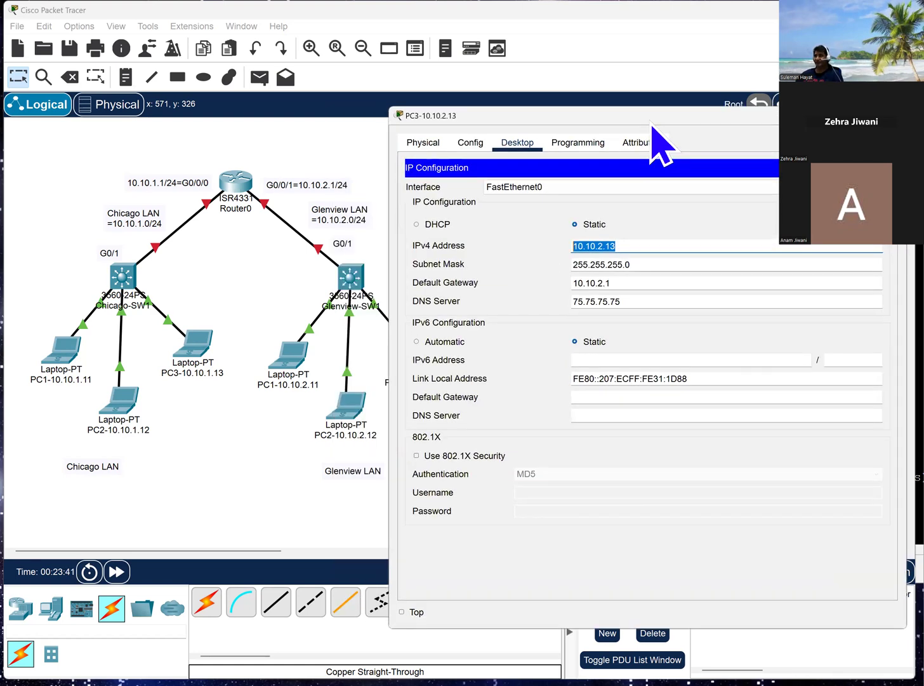
{"action": "left_click_drag", "start_coordinate": [720, 247], "coordinate": [609, 249]}
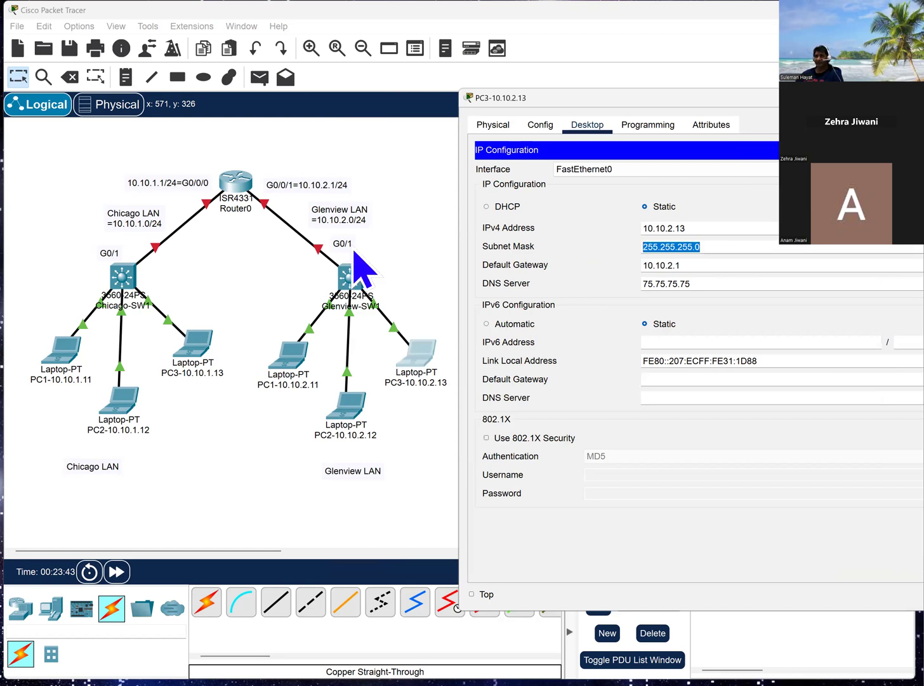
{"action": "left_click", "coordinate": [692, 247]}
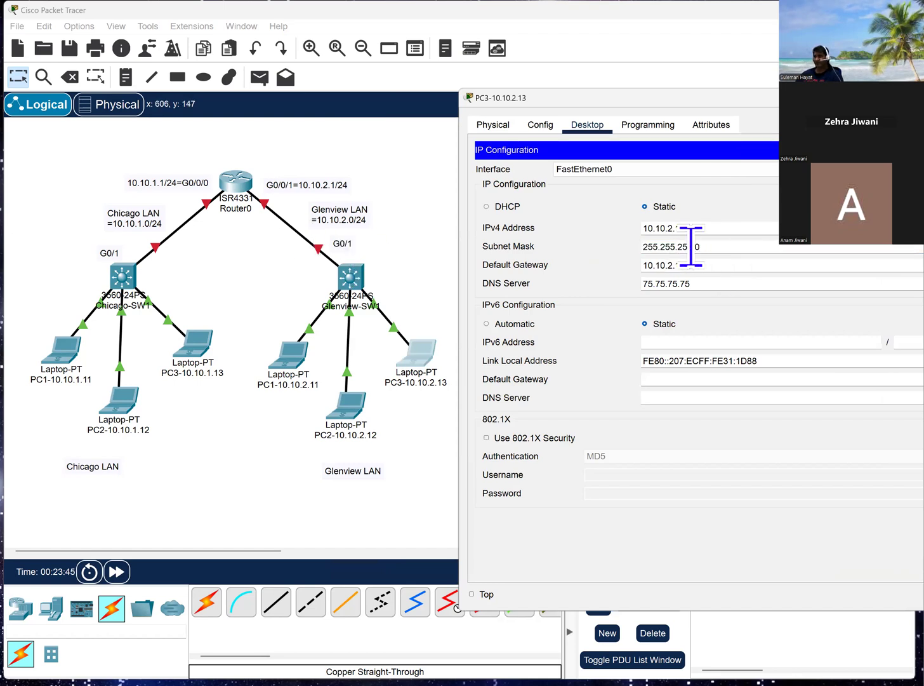
{"action": "left_click_drag", "start_coordinate": [709, 247], "coordinate": [611, 248]}
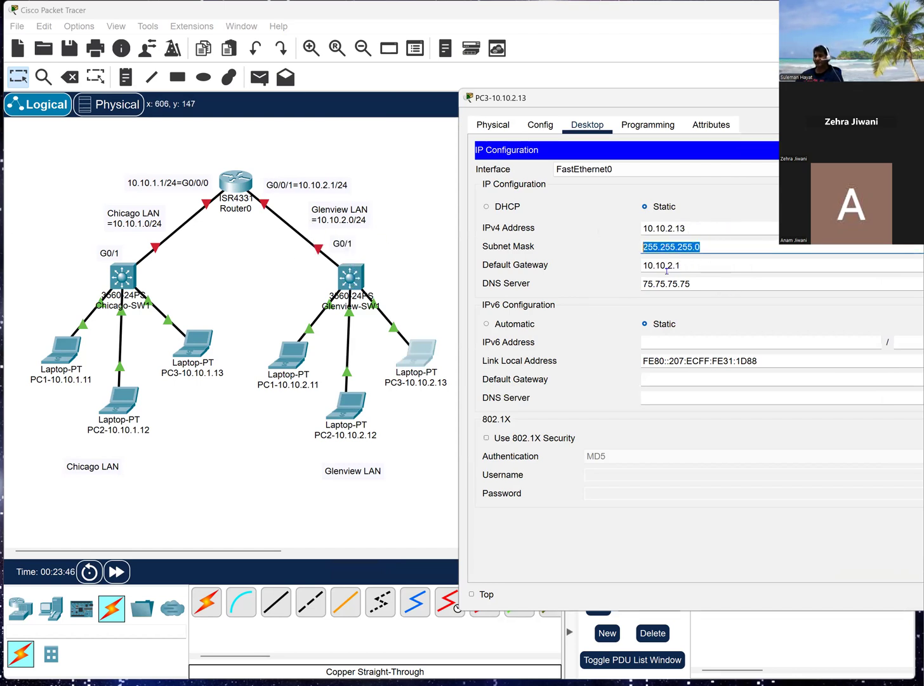
{"action": "left_click_drag", "start_coordinate": [692, 266], "coordinate": [626, 266]}
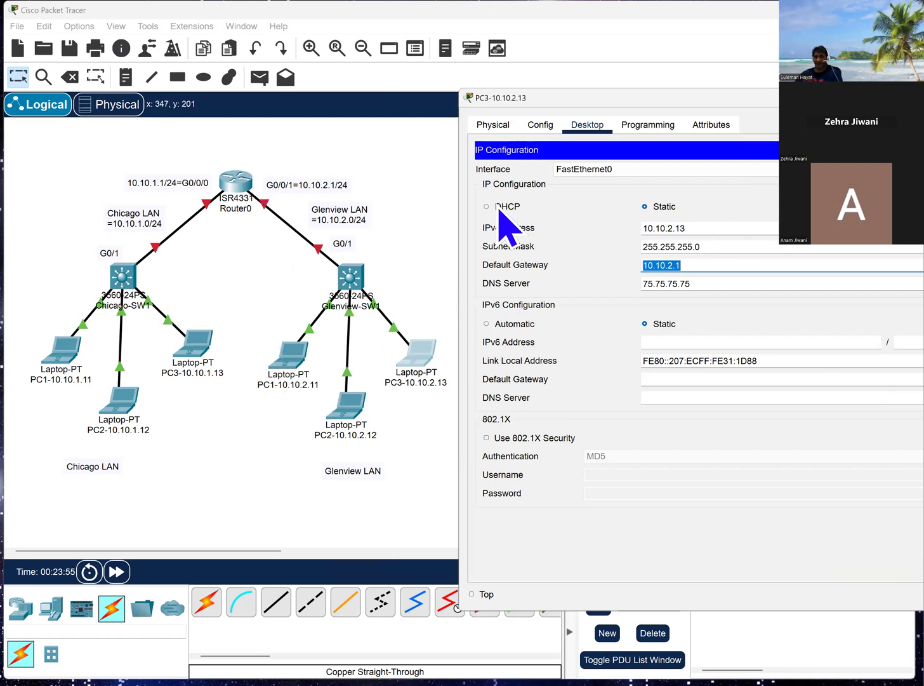
{"action": "left_click_drag", "start_coordinate": [619, 107], "coordinate": [676, 101]}
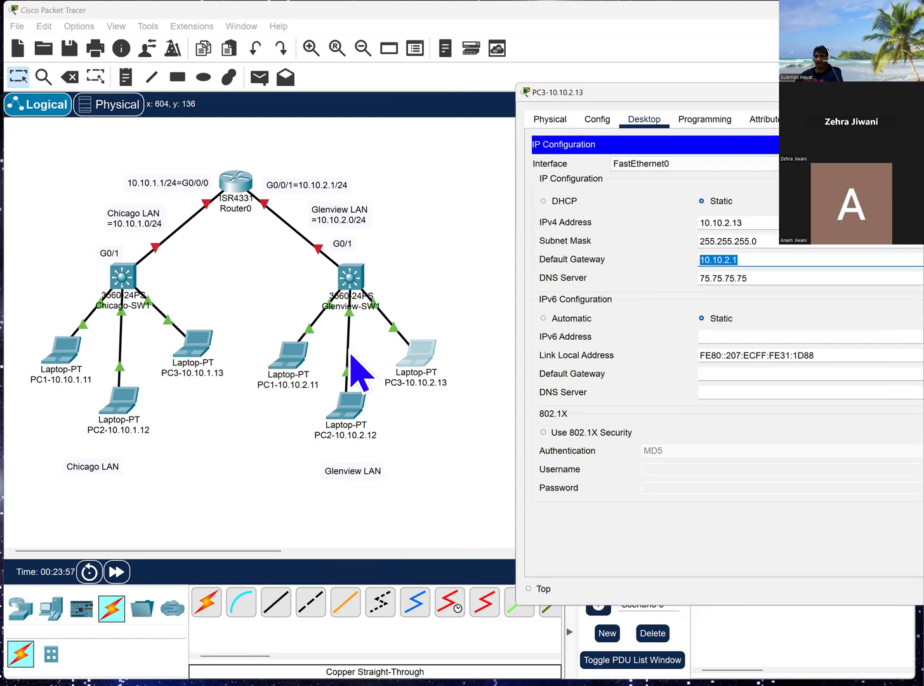
{"action": "left_click", "coordinate": [310, 454]}
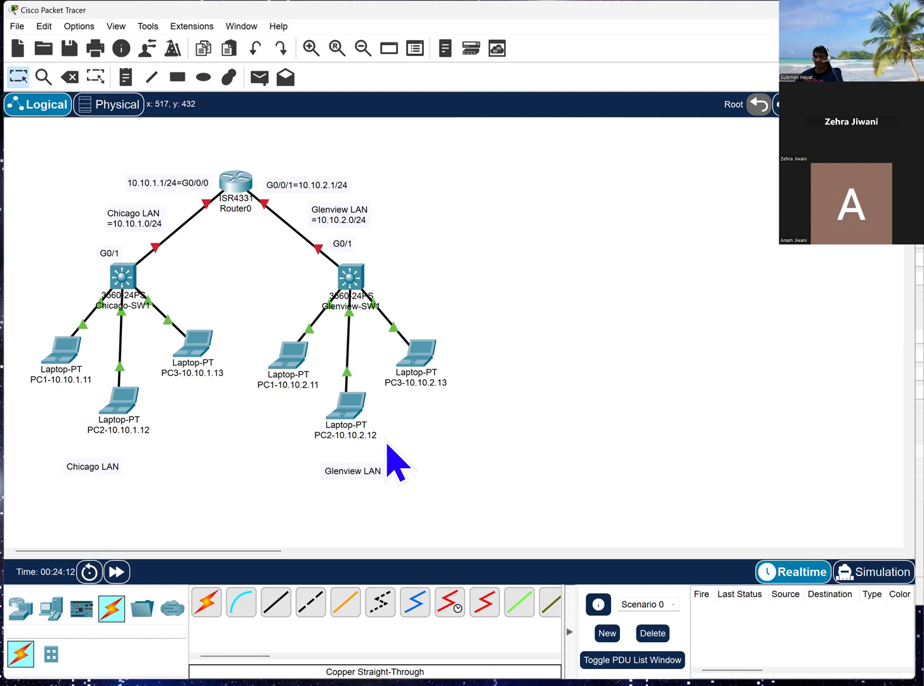
{"action": "left_click_drag", "start_coordinate": [388, 444], "coordinate": [309, 414]}
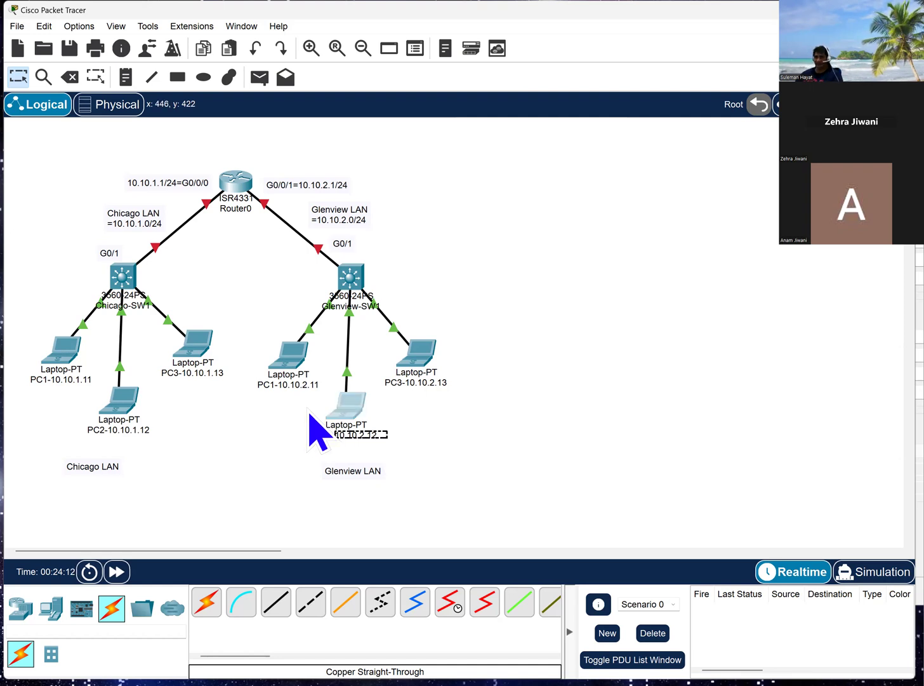
{"action": "left_click", "coordinate": [386, 449]}
{"action": "left_click_drag", "start_coordinate": [385, 448], "coordinate": [312, 414]}
{"action": "left_click", "coordinate": [141, 437]}
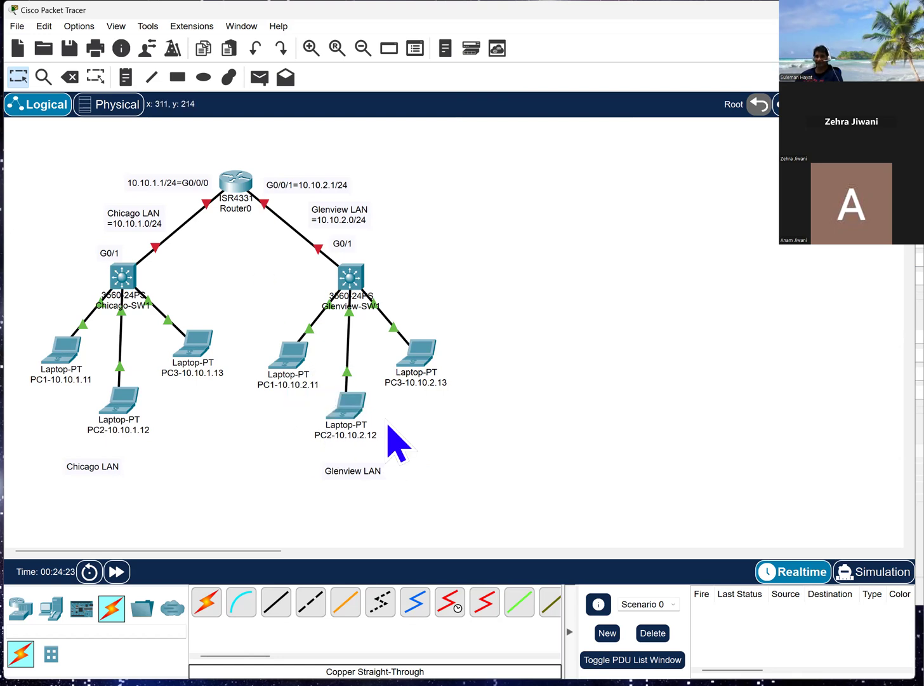
{"action": "left_click_drag", "start_coordinate": [253, 290], "coordinate": [463, 449]}
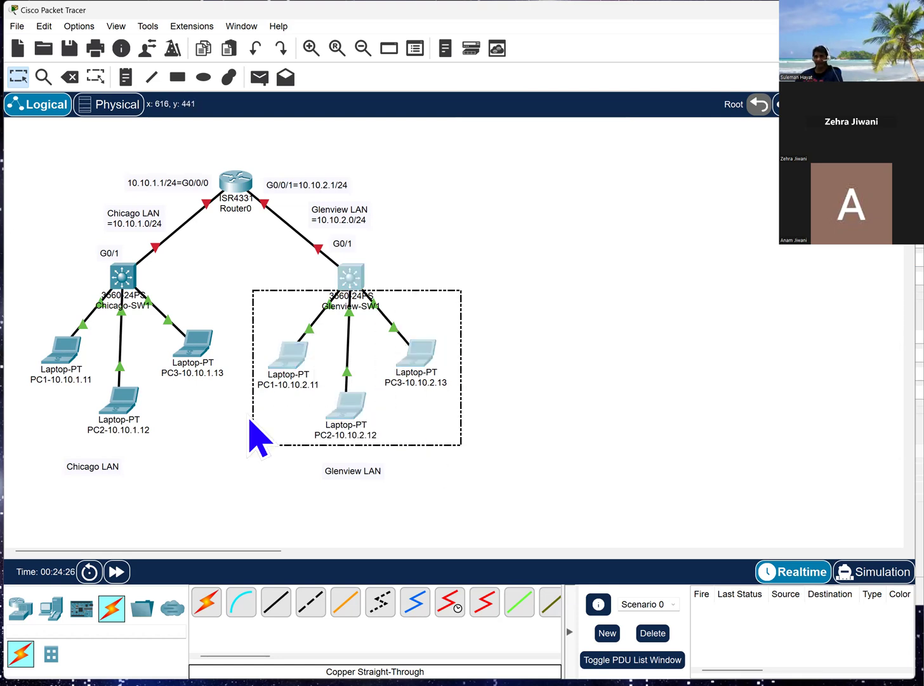
{"action": "left_click_drag", "start_coordinate": [236, 424], "coordinate": [38, 293]}
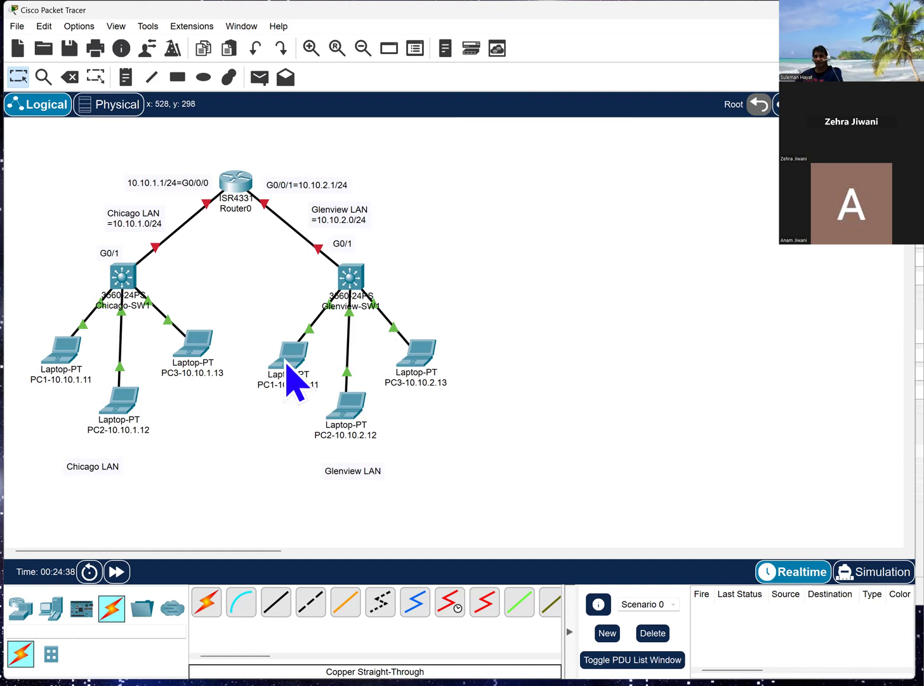
Step: Move the G0/0/1=10.10.2.1/24 note slightly closer to the router
{"action": "mouse_move", "coordinate": [232, 196]}
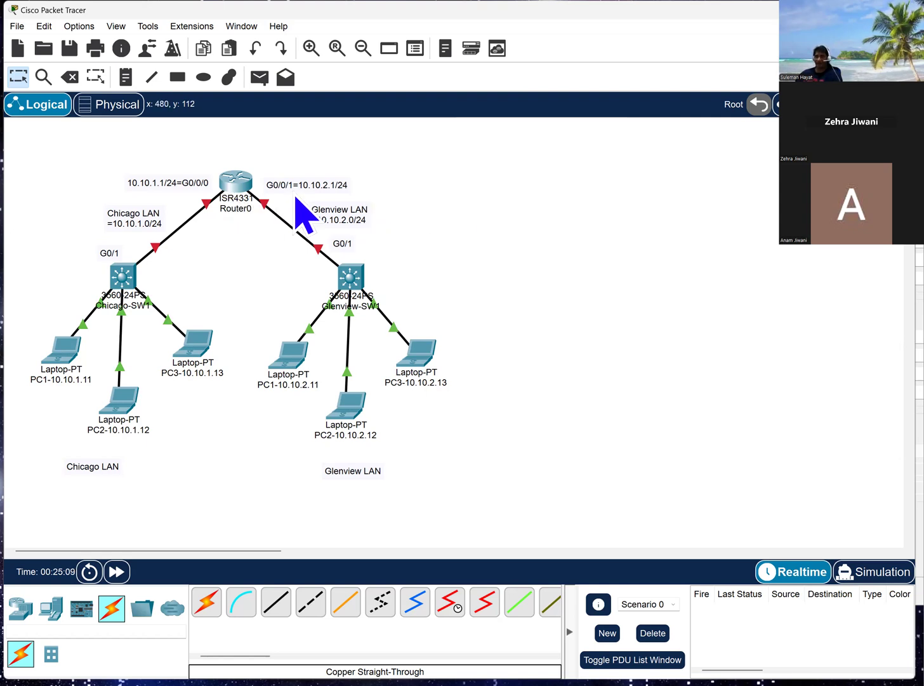
{"action": "left_click_drag", "start_coordinate": [296, 193], "coordinate": [292, 188]}
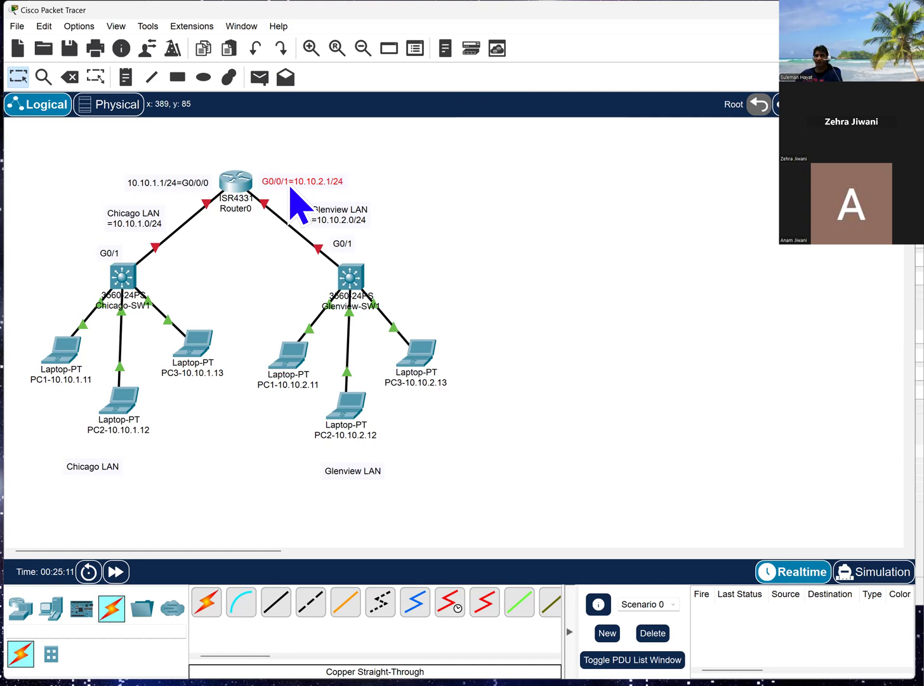
Step: Open Router0's command line interface, with its device window moved clear of the topology
{"action": "left_click", "coordinate": [238, 191]}
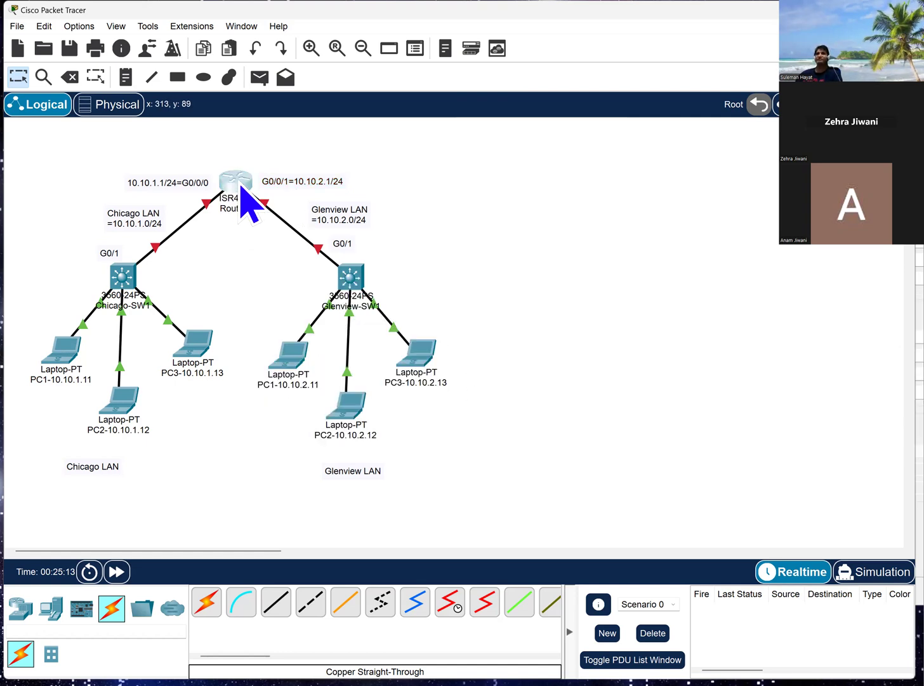
{"action": "left_click", "coordinate": [241, 190]}
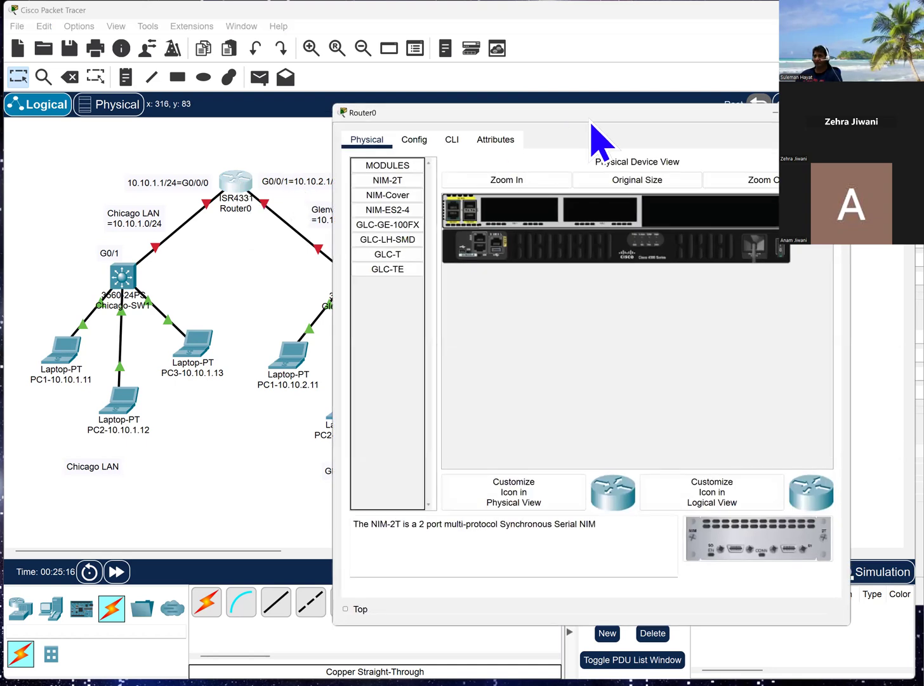
{"action": "left_click_drag", "start_coordinate": [591, 120], "coordinate": [665, 120]}
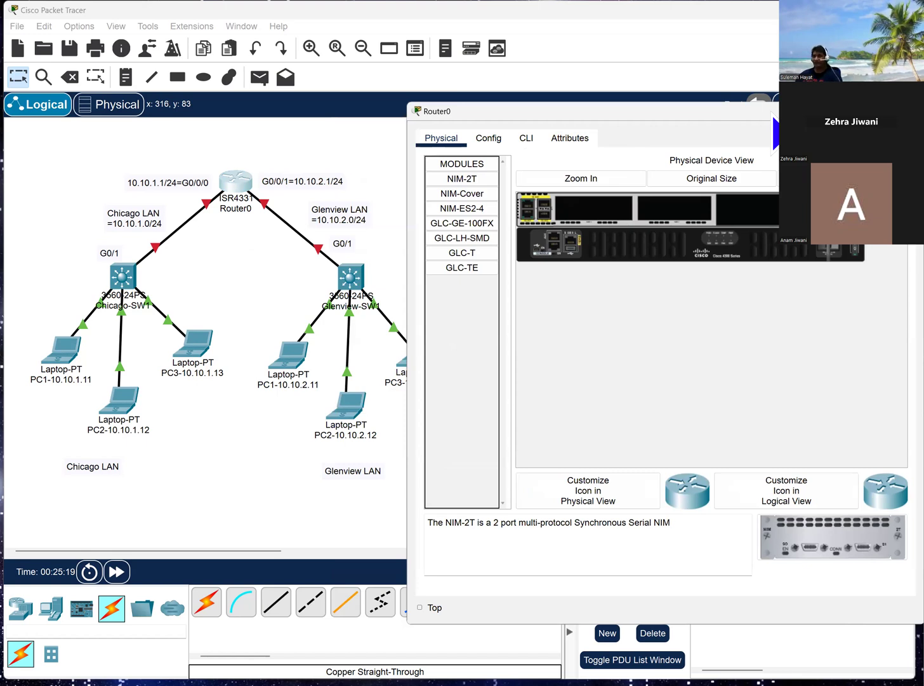
{"action": "left_click_drag", "start_coordinate": [772, 113], "coordinate": [775, 110]}
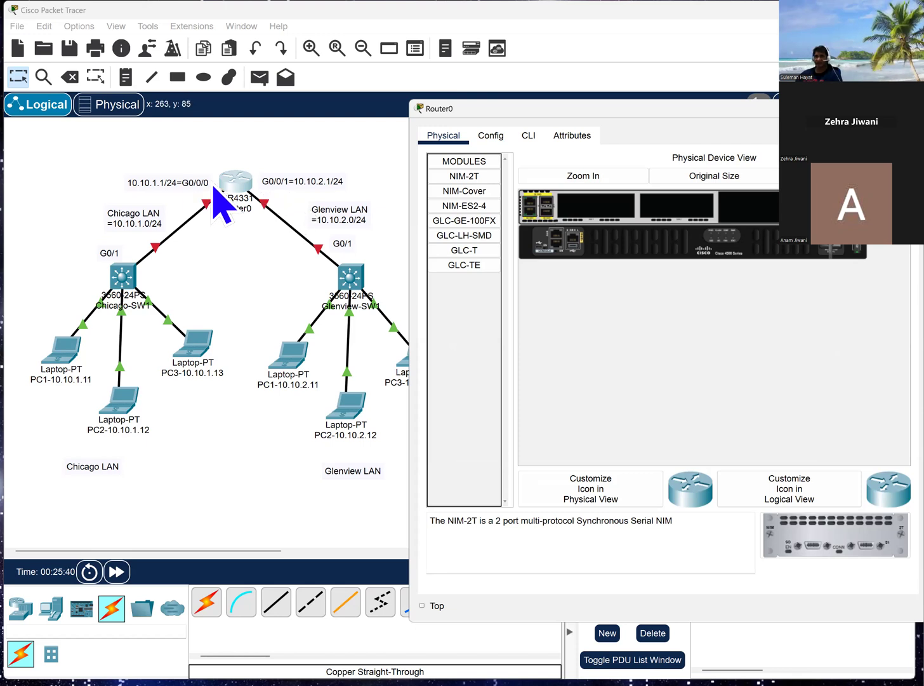
{"action": "left_click", "coordinate": [529, 136]}
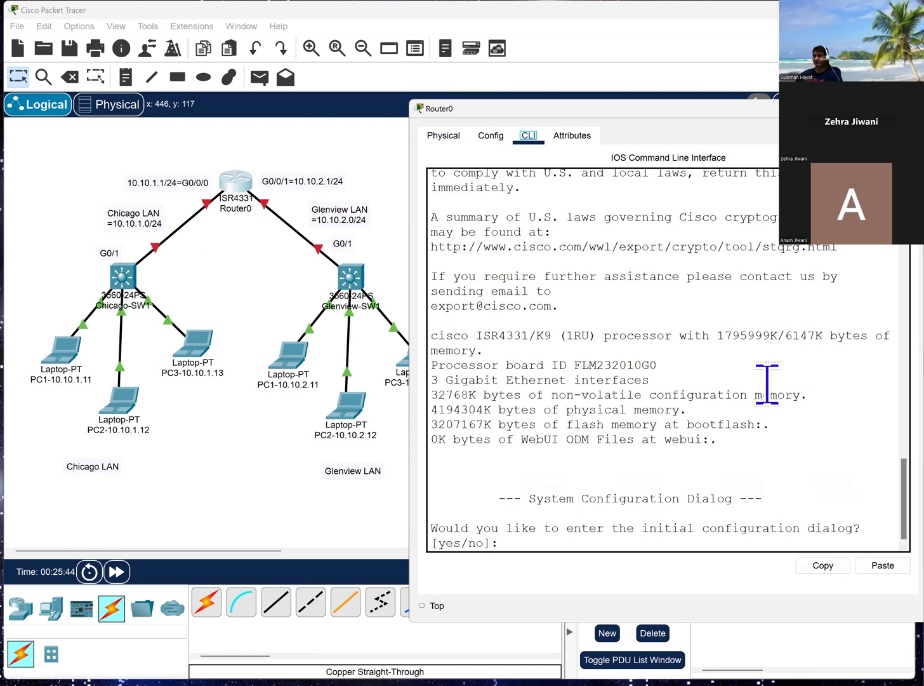
Step: Answer n to the router's initial configuration dialog and start the console session at the Router> prompt
{"action": "left_click_drag", "start_coordinate": [545, 550], "coordinate": [423, 530]}
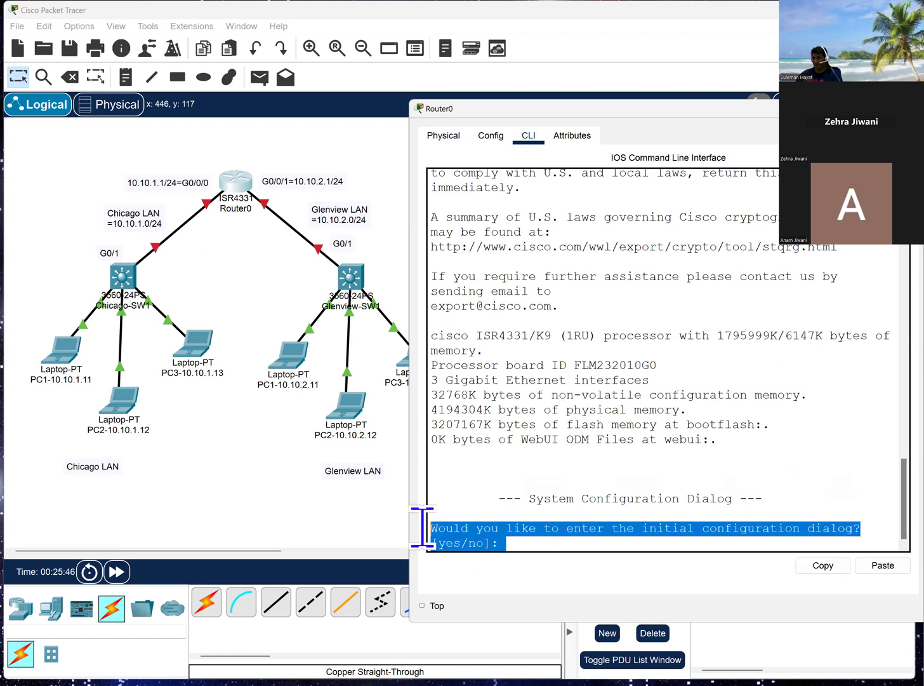
{"action": "left_click", "coordinate": [705, 527]}
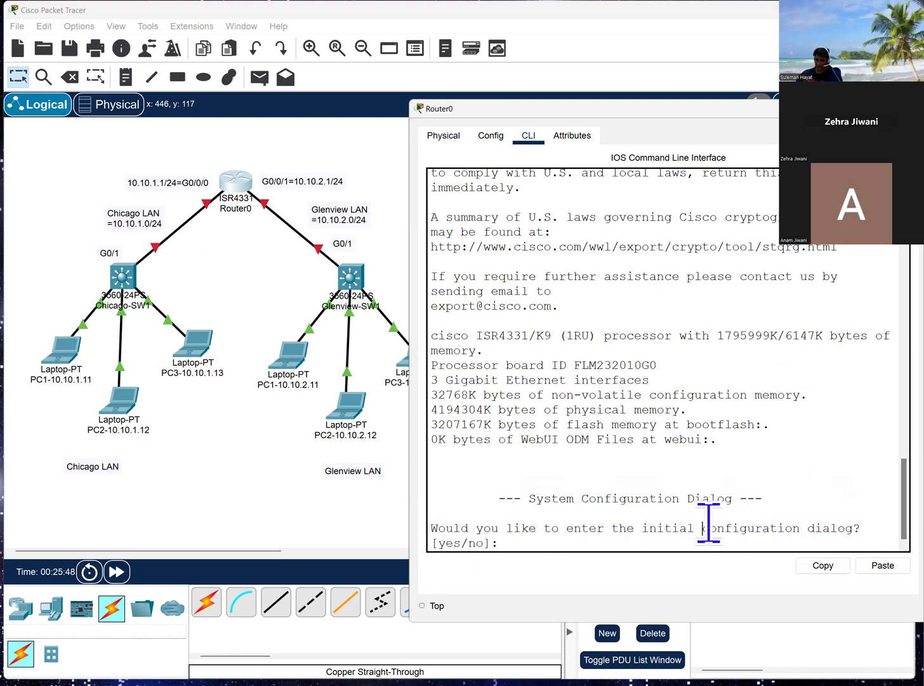
{"action": "type", "text": "n"}
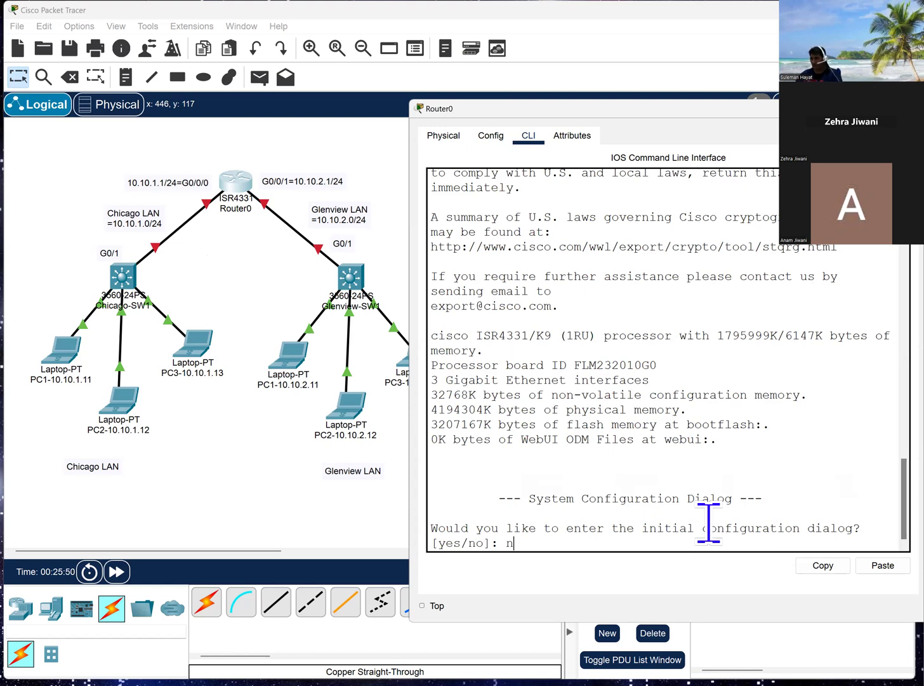
{"action": "key", "text": "Return"}
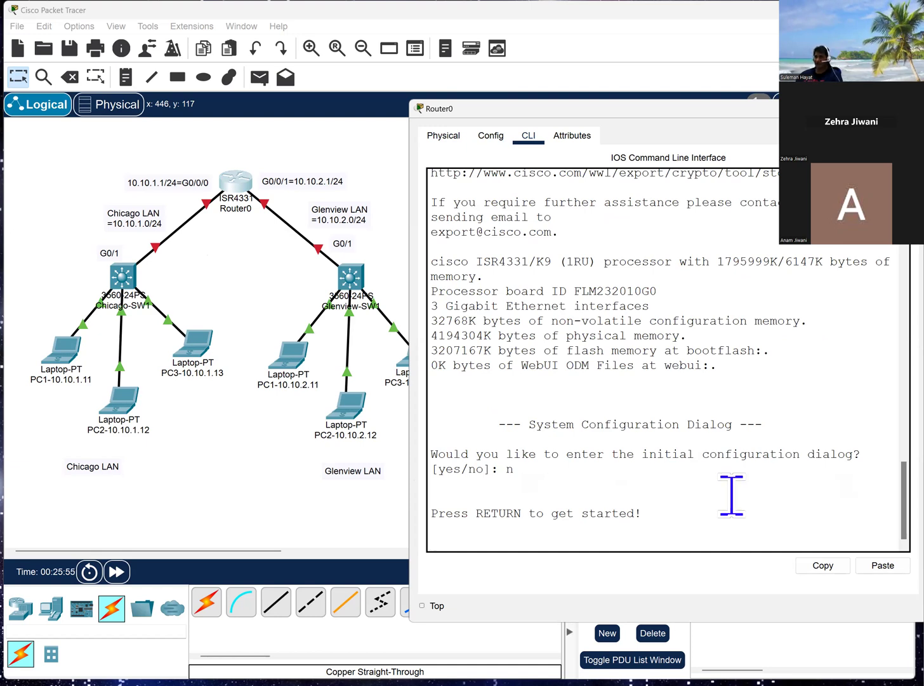
{"action": "key", "text": "Return"}
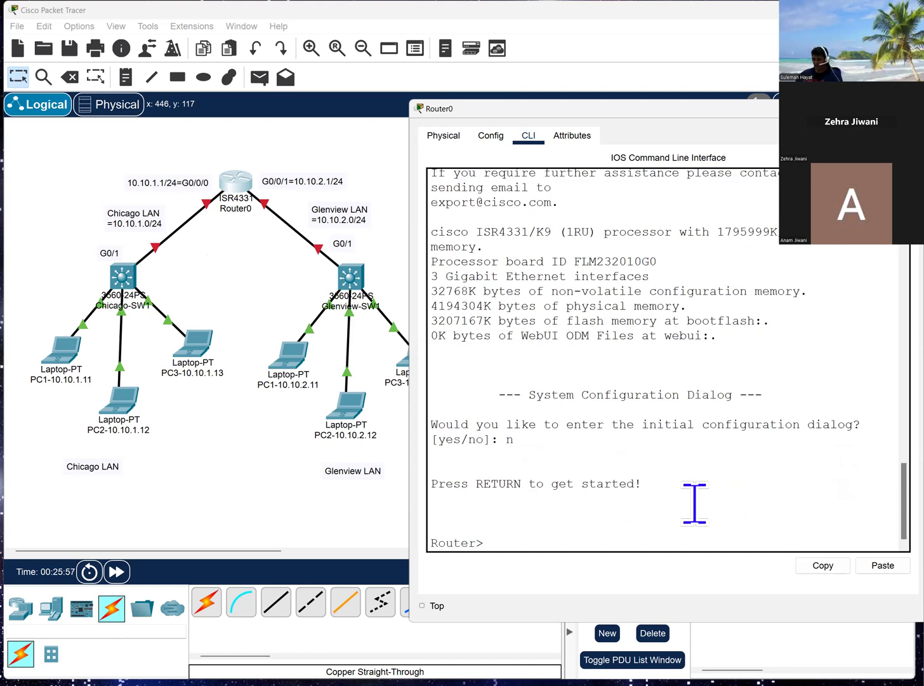
{"action": "key", "text": "Return"}
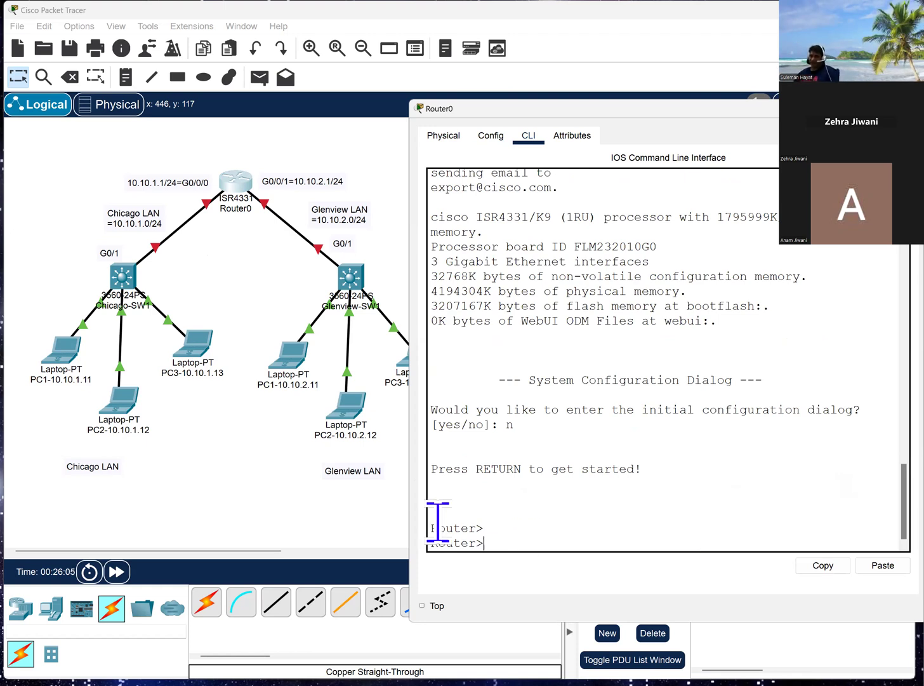
{"action": "triple_click", "coordinate": [460, 529]}
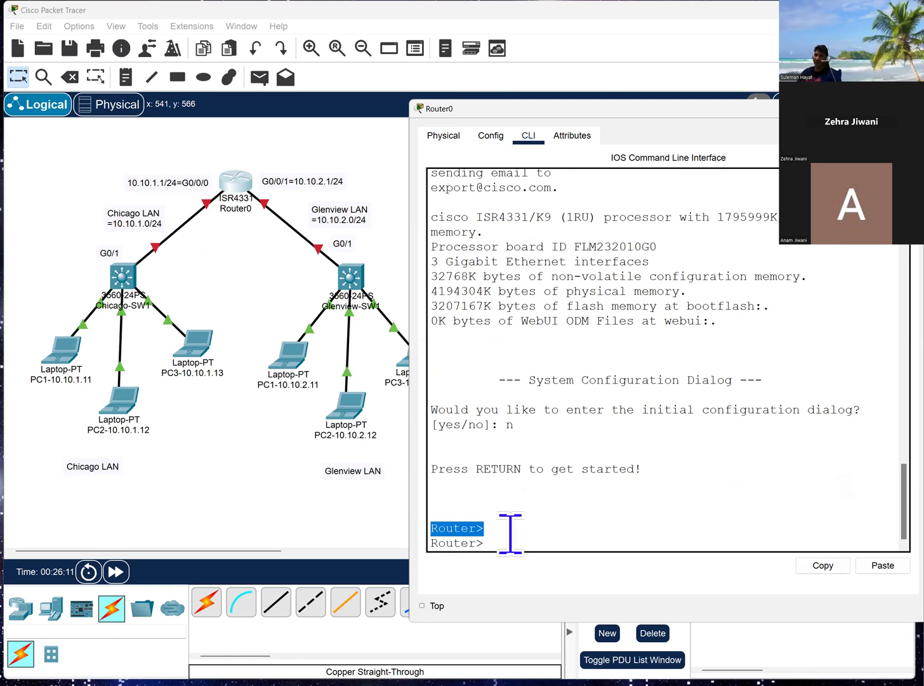
{"action": "key", "text": "Return"}
{"action": "type", "text": "sho"}
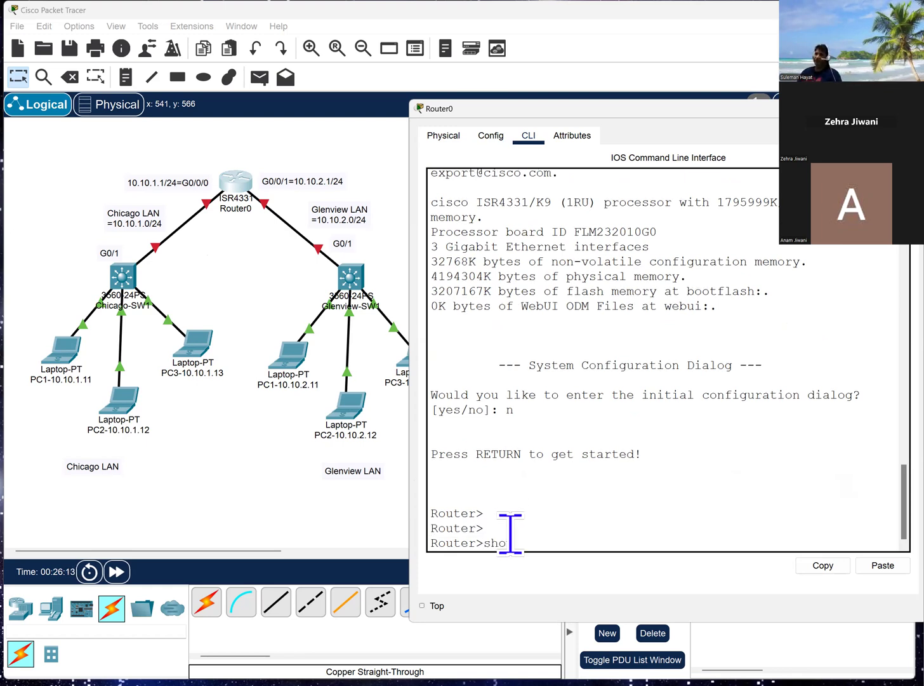
{"action": "type", "text": "w"}
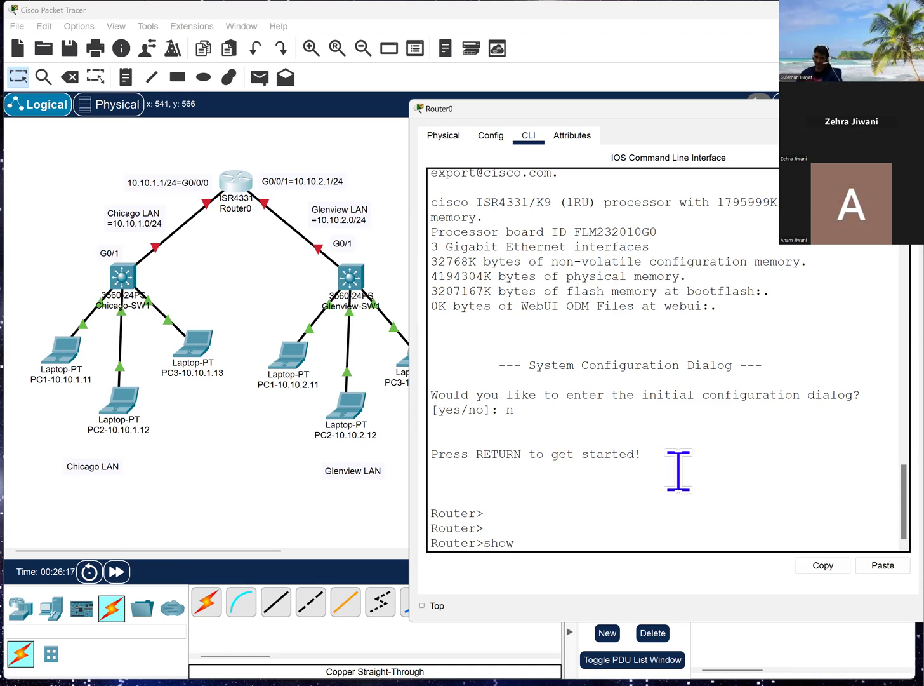
{"action": "key", "text": "BackSpace"}
{"action": "key", "text": "BackSpace"}
{"action": "key", "text": "BackSpace"}
{"action": "key", "text": "BackSpace"}
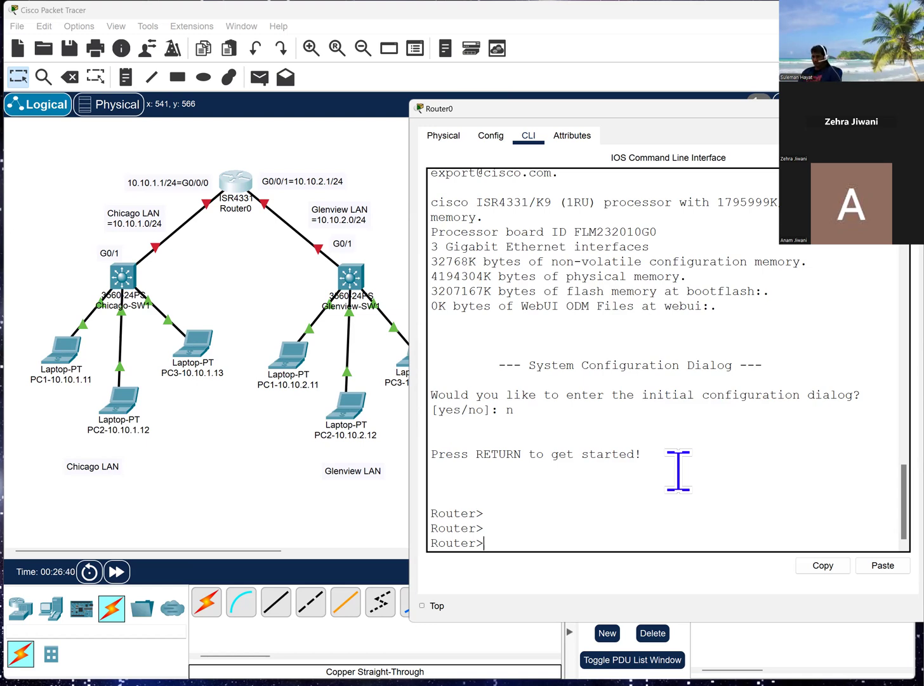
Step: Enter privileged EXEC mode on Router0 with the enable command
{"action": "type", "text": "en"}
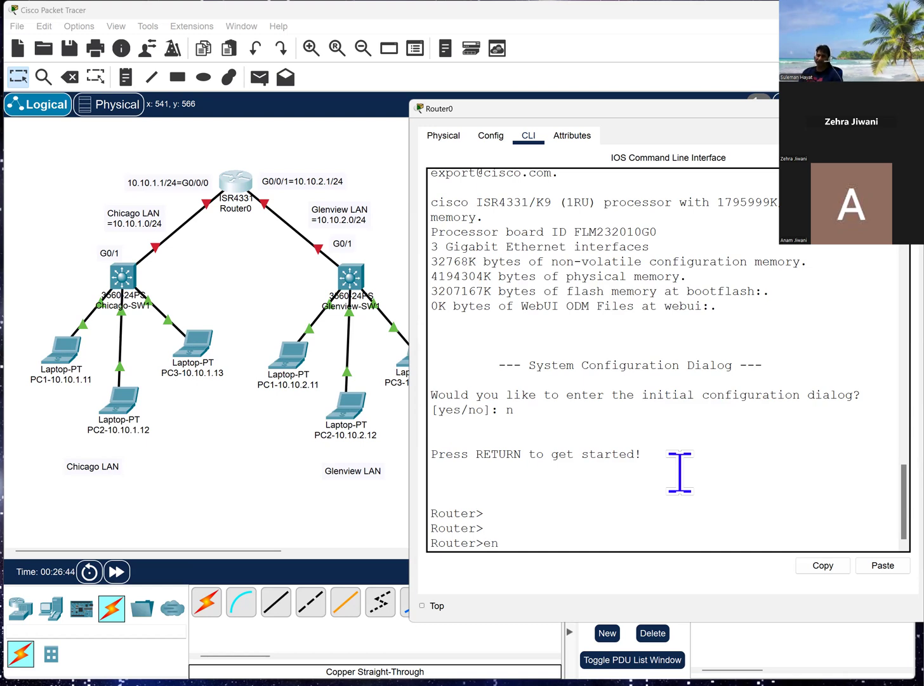
{"action": "type", "text": "able"}
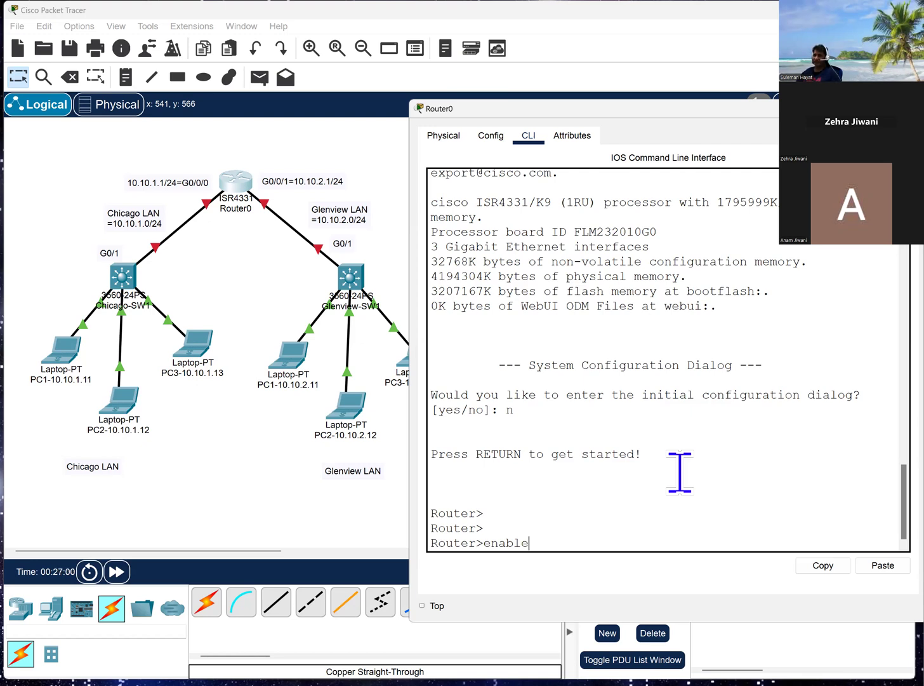
{"action": "key", "text": "Return"}
{"action": "key", "text": "Return"}
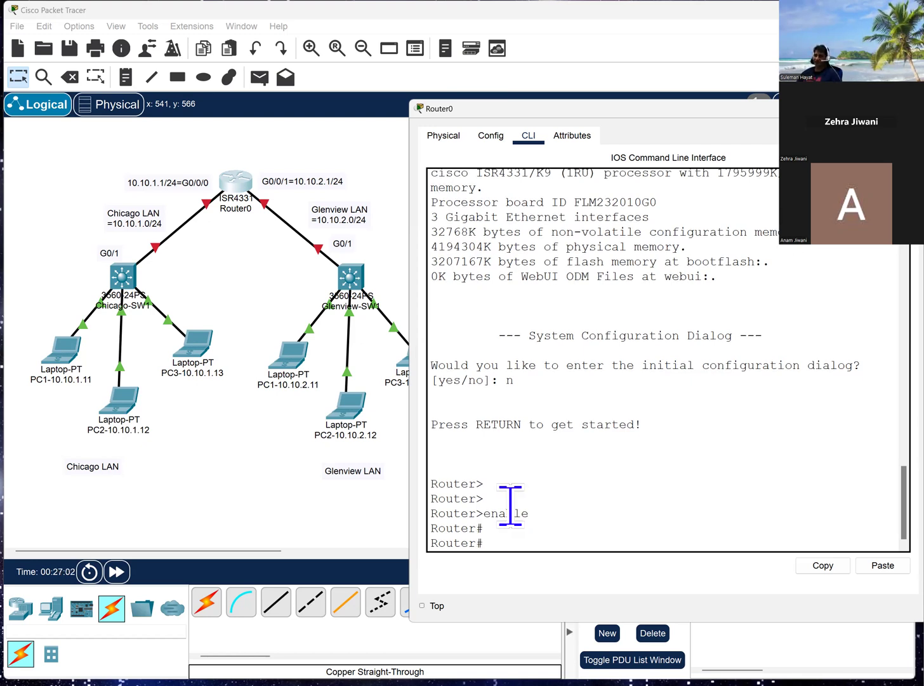
{"action": "mouse_move", "coordinate": [483, 528]}
{"action": "left_mouse_down"}
{"action": "mouse_move", "coordinate": [433, 527]}
{"action": "mouse_move", "coordinate": [495, 527]}
{"action": "left_mouse_up"}
{"action": "left_click", "coordinate": [445, 529]}
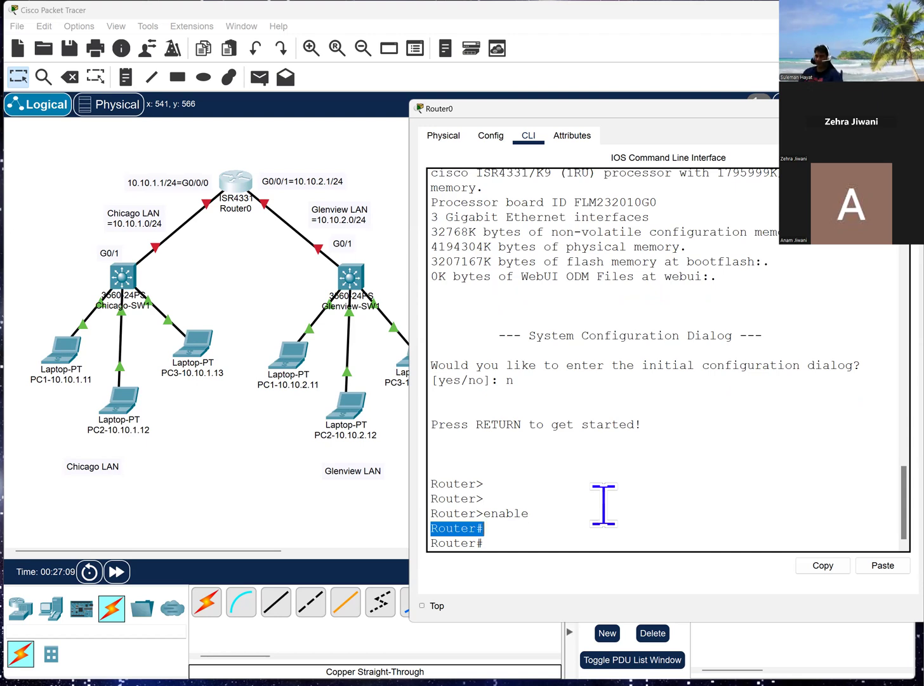
Step: Run sh ip int bri on Router0 to list its interfaces with their IP addresses and status
{"action": "key", "text": "Return"}
{"action": "type", "text": "sh ip int bri"}
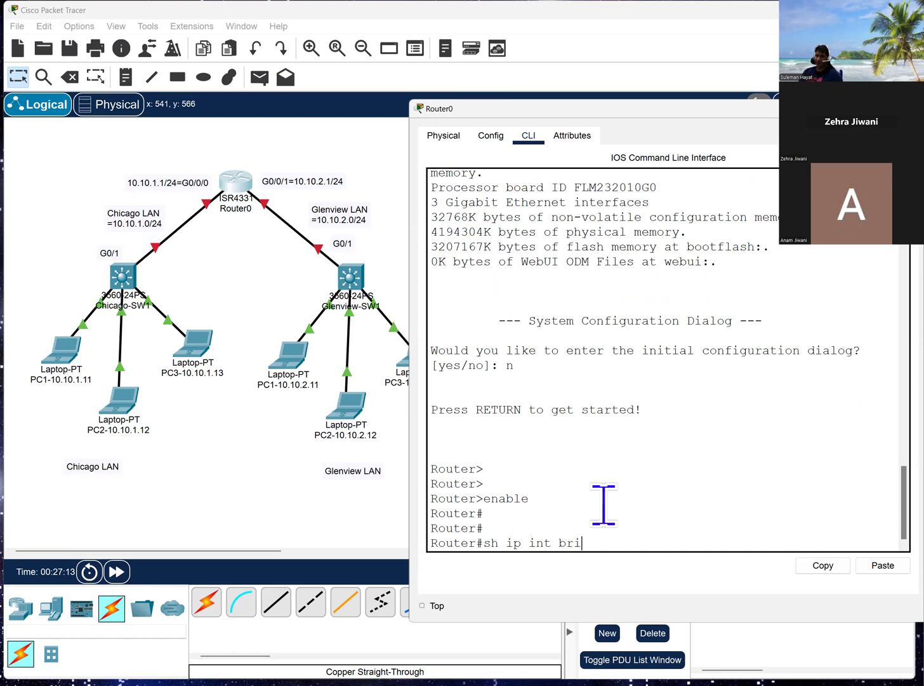
{"action": "key", "text": "Return"}
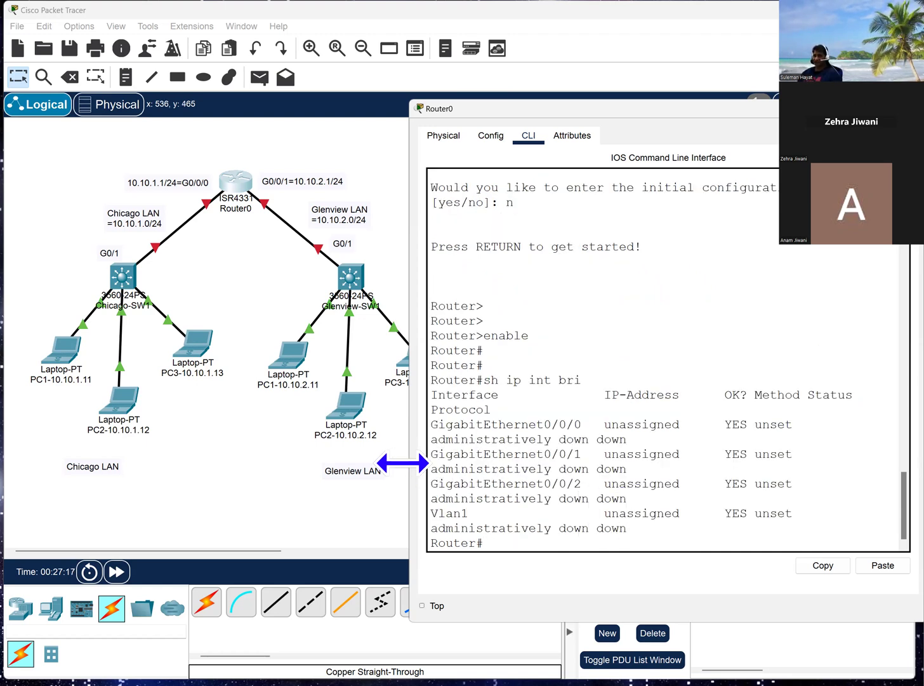
Step: Bring Router0's command line window back to the front and widen it so each interface entry fits on one line
{"action": "left_click", "coordinate": [407, 479]}
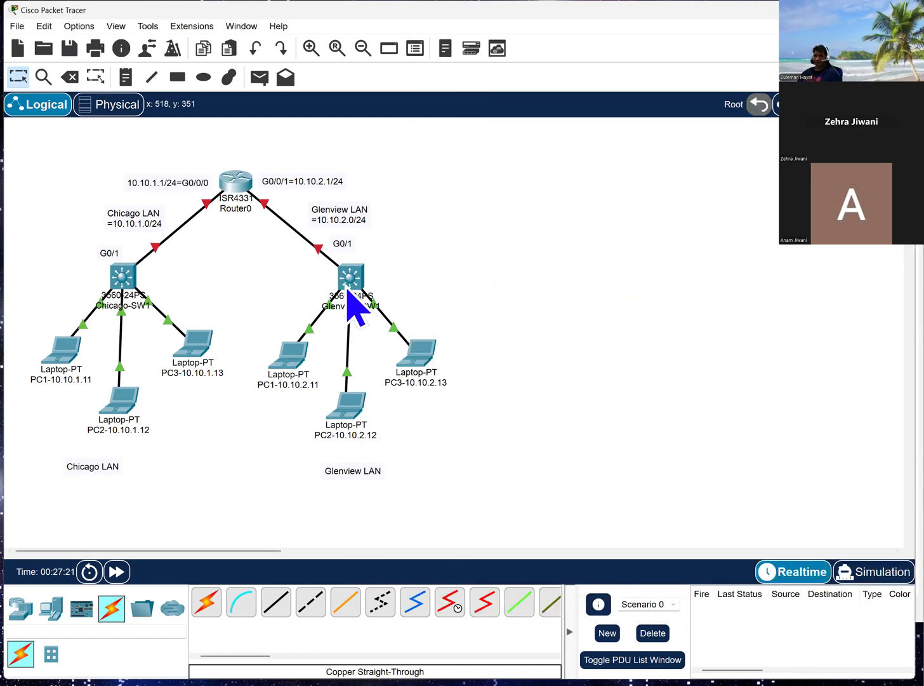
{"action": "left_click", "coordinate": [236, 186]}
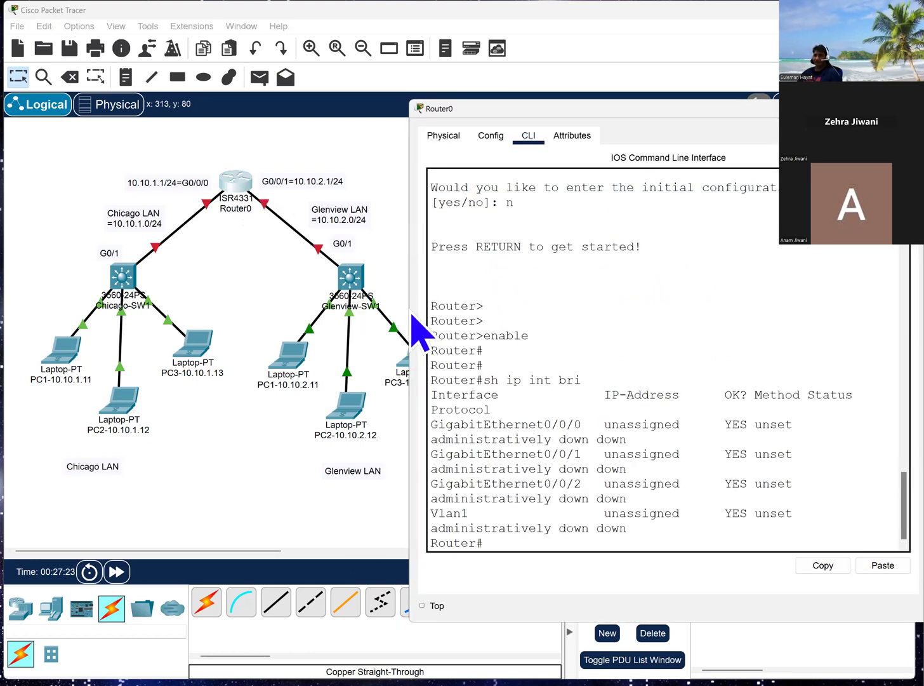
{"action": "left_click_drag", "start_coordinate": [407, 310], "coordinate": [242, 292]}
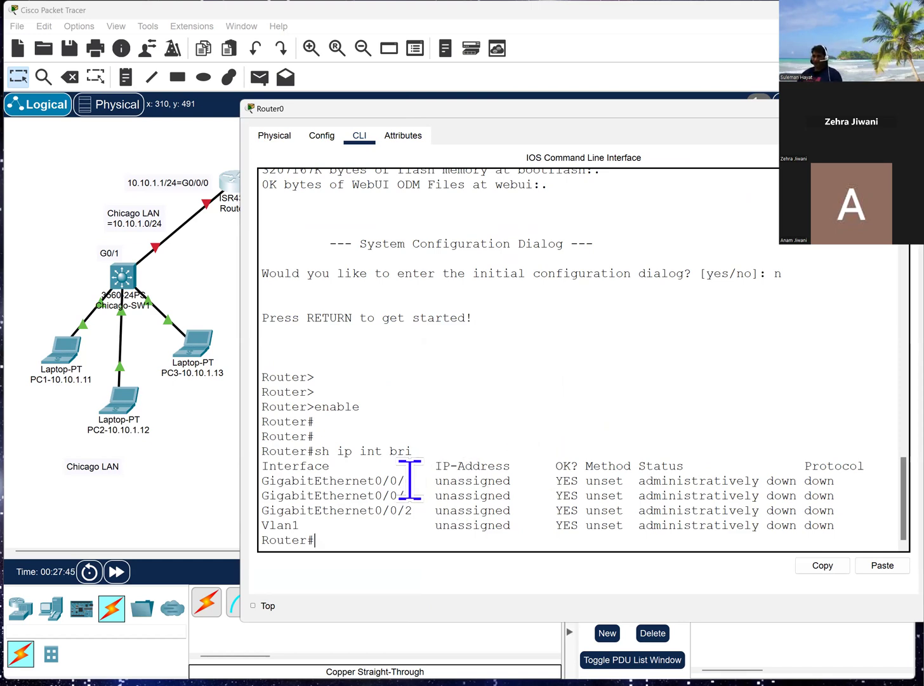
Step: Examine the address and status entries for GigabitEthernet0/0/0 and GigabitEthernet0/0/1 in the interface summary
{"action": "left_click_drag", "start_coordinate": [413, 488], "coordinate": [248, 489]}
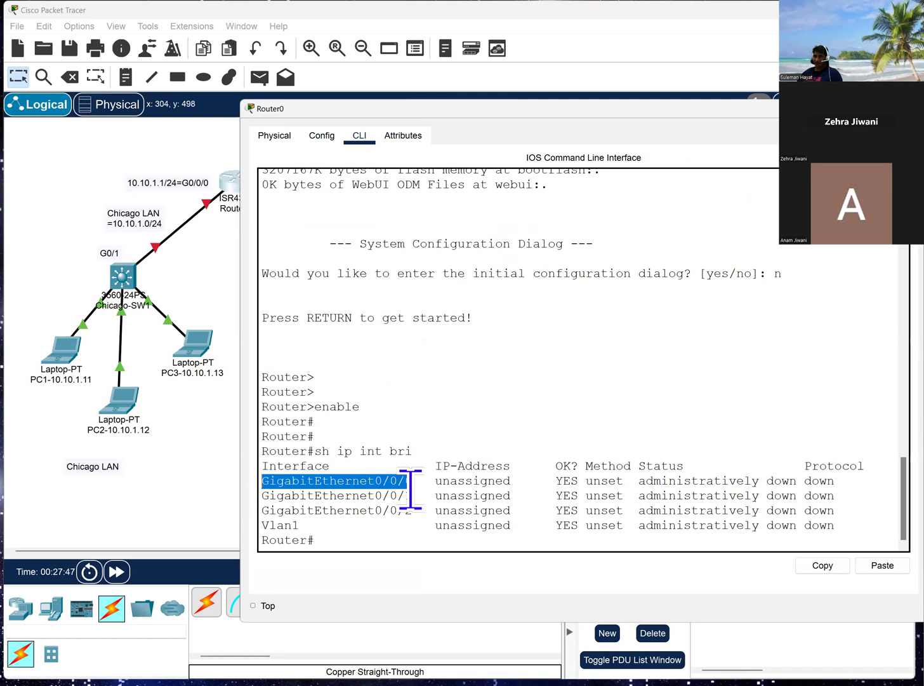
{"action": "left_click_drag", "start_coordinate": [413, 496], "coordinate": [235, 496]}
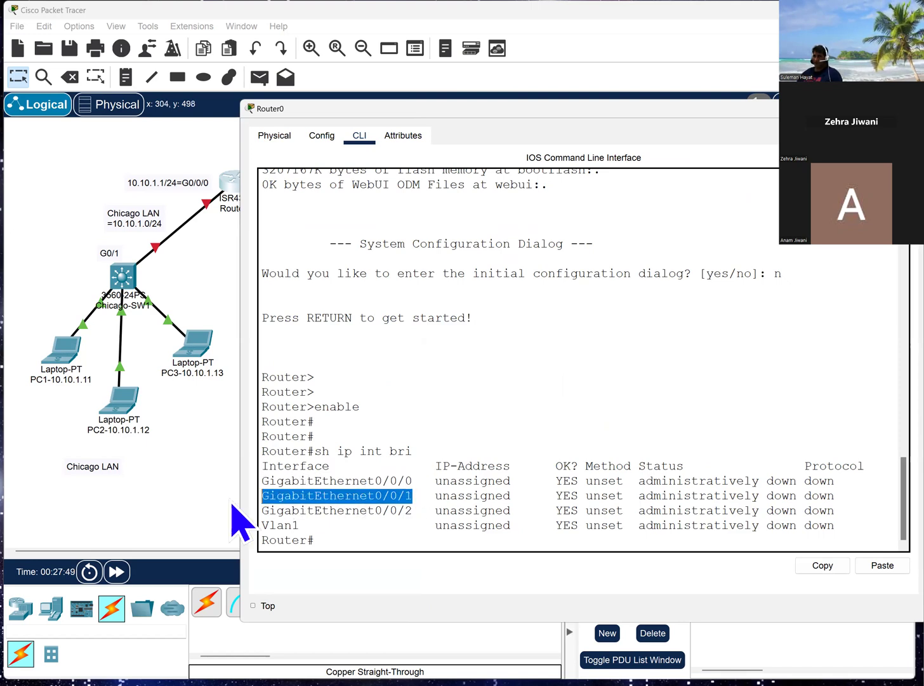
{"action": "left_click", "coordinate": [413, 480]}
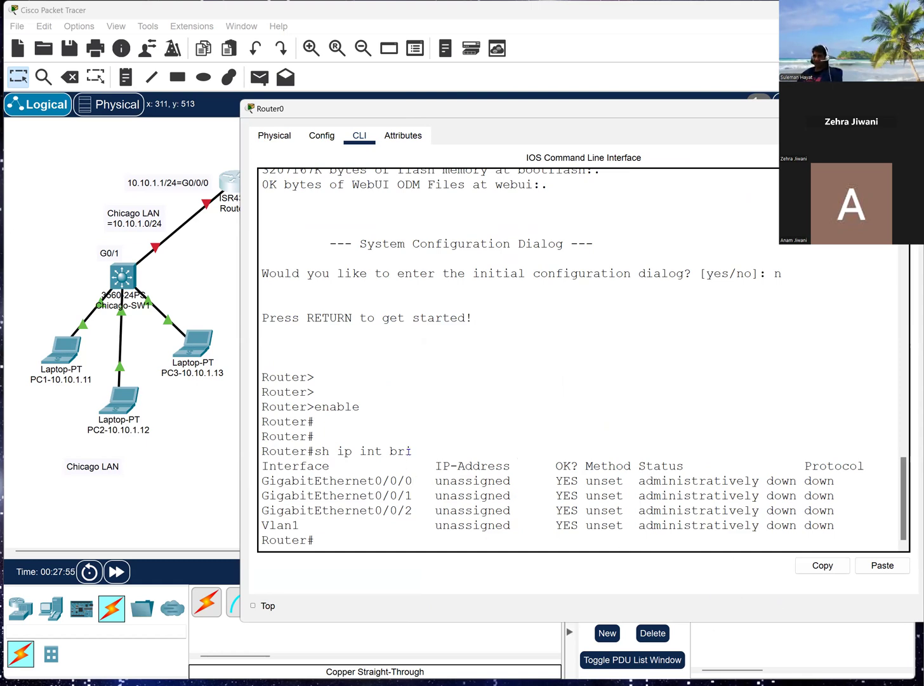
{"action": "left_click_drag", "start_coordinate": [413, 450], "coordinate": [314, 450]}
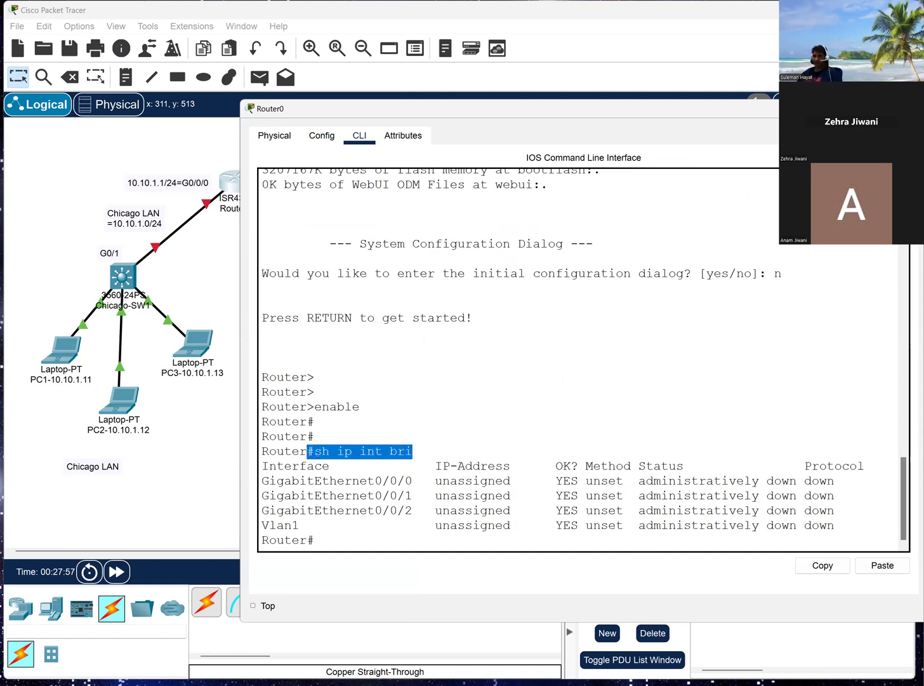
{"action": "left_click", "coordinate": [322, 451]}
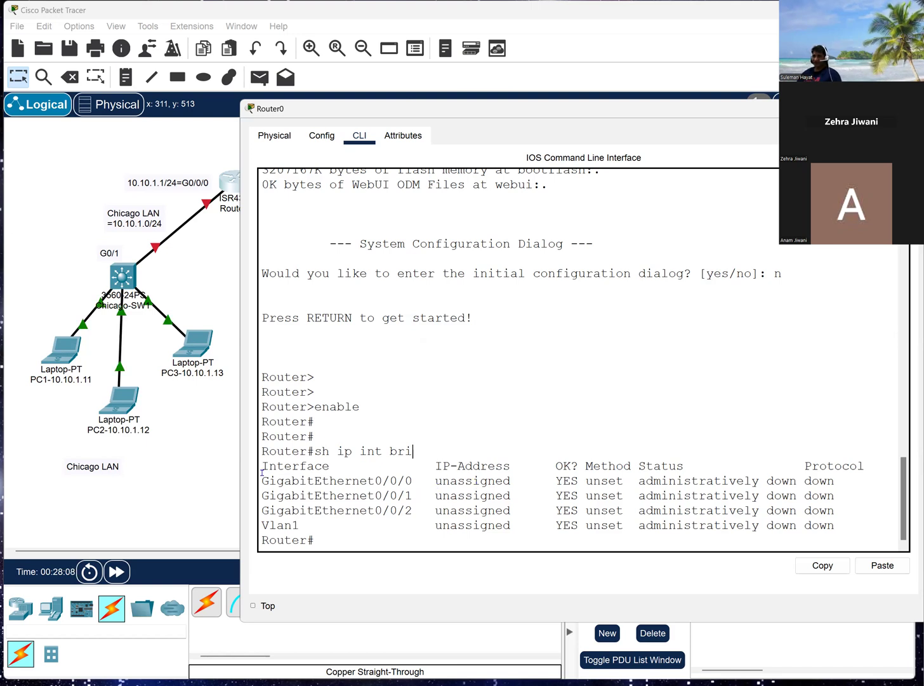
{"action": "left_click_drag", "start_coordinate": [334, 489], "coordinate": [829, 498]}
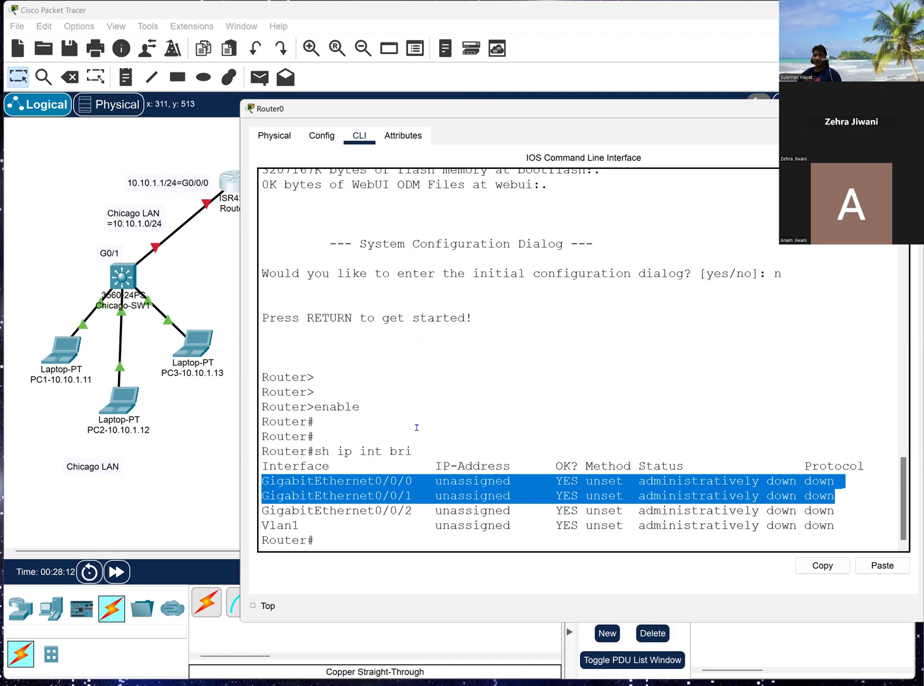
{"action": "left_click", "coordinate": [654, 495]}
{"action": "left_click_drag", "start_coordinate": [639, 480], "coordinate": [766, 487]}
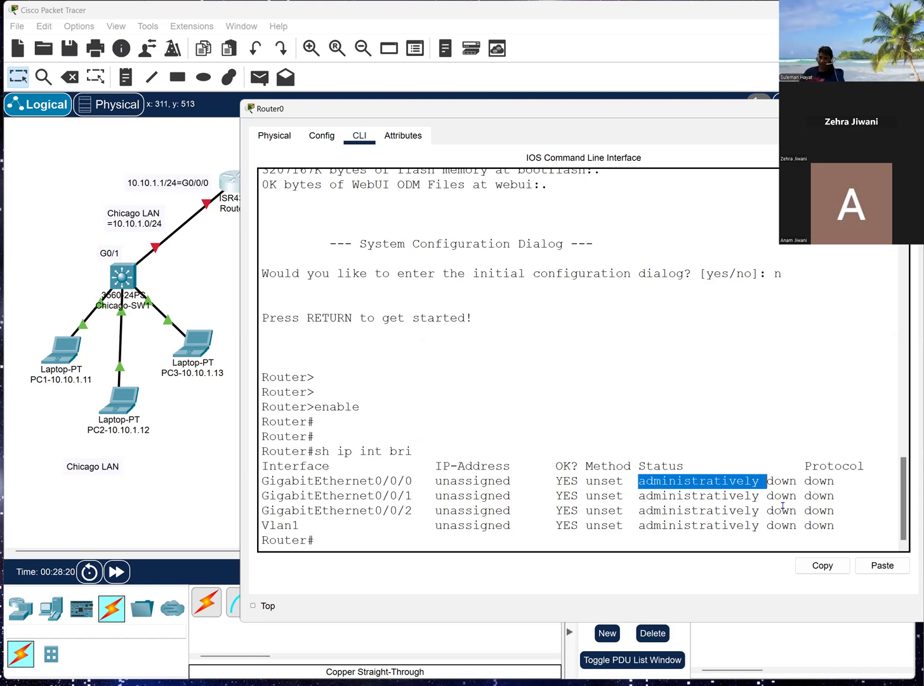
Step: Enter global configuration mode on Router0 with the config t command
{"action": "key", "text": "Return"}
{"action": "type", "text": "config t"}
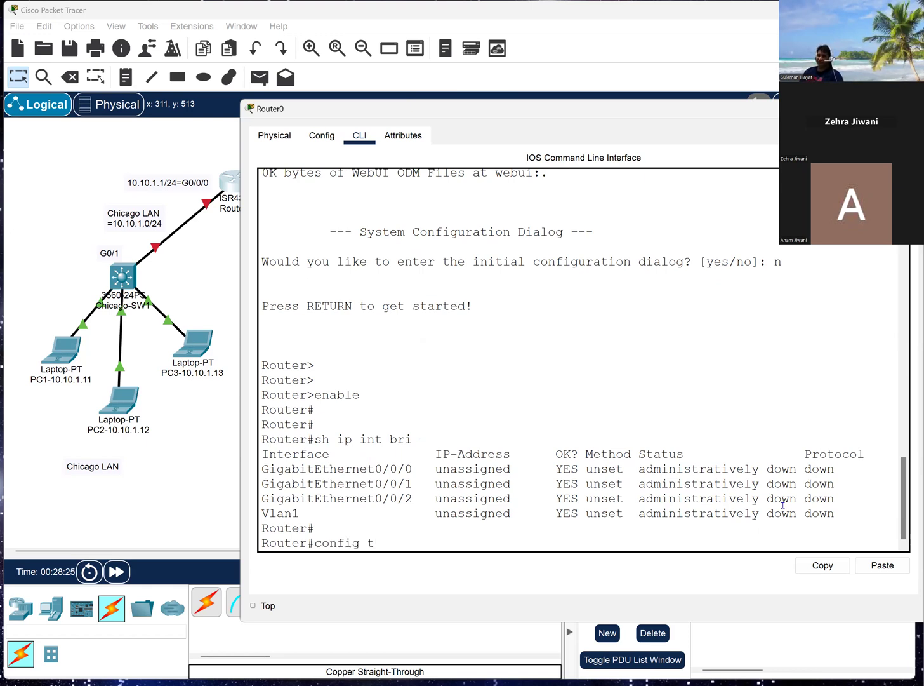
{"action": "key", "text": "Return"}
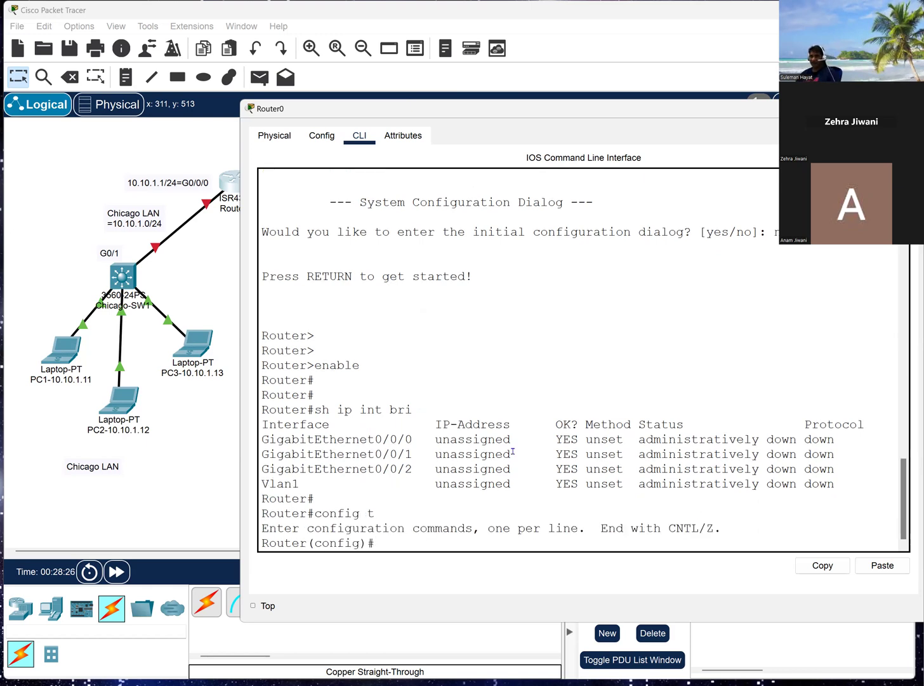
Step: Review the Router> and Router# mode prompts and the config t command in the console output
{"action": "left_click_drag", "start_coordinate": [289, 332], "coordinate": [259, 335]}
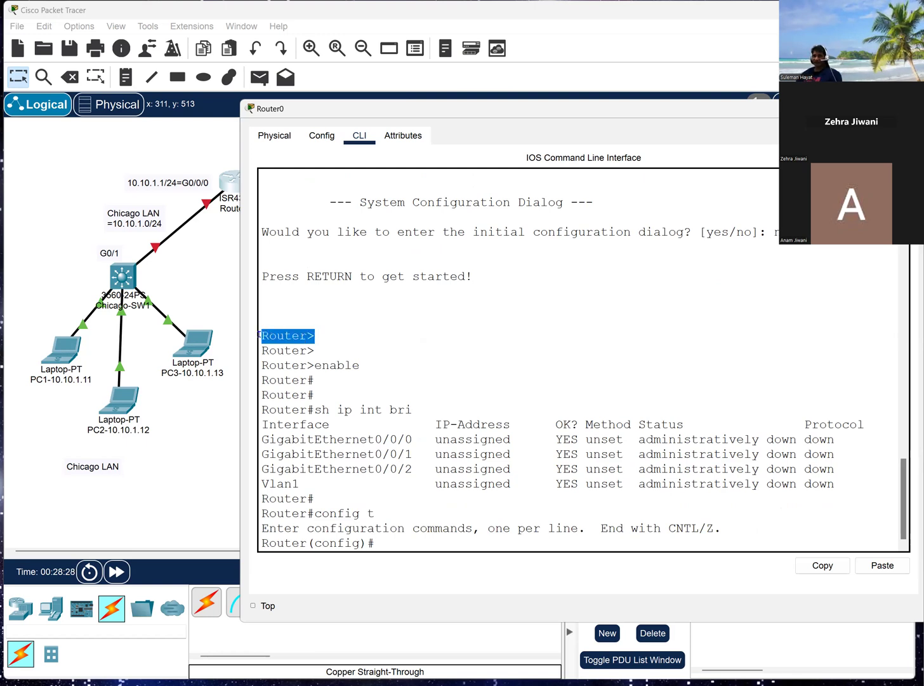
{"action": "left_click_drag", "start_coordinate": [320, 335], "coordinate": [255, 338]}
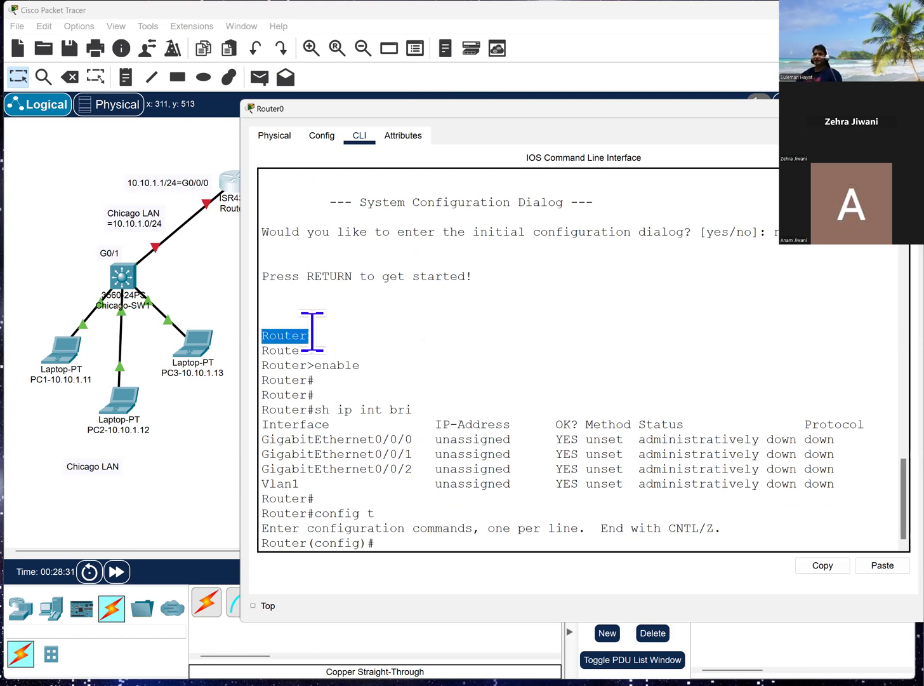
{"action": "left_click", "coordinate": [314, 331]}
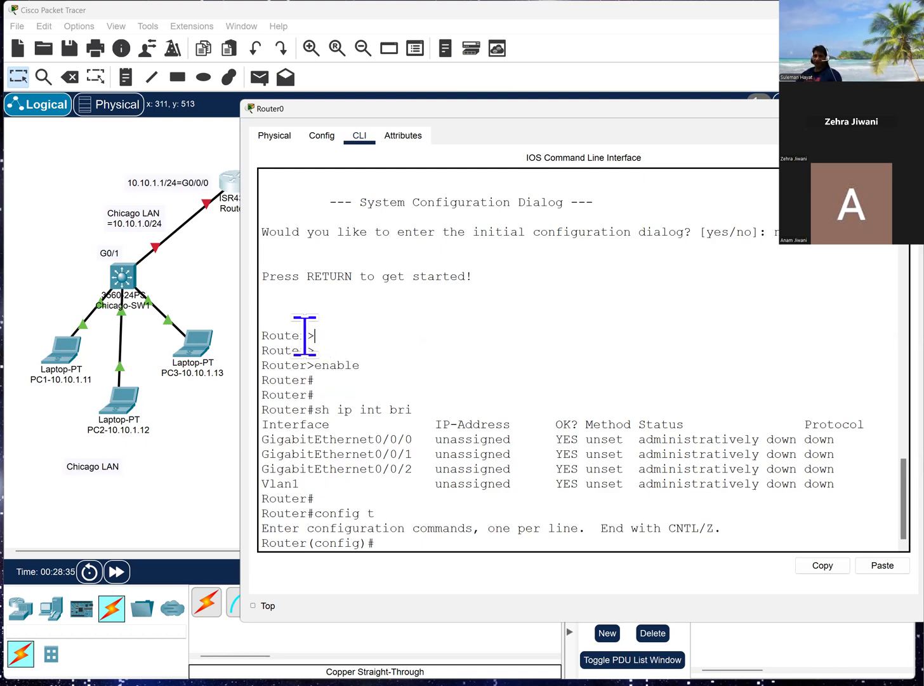
{"action": "left_click_drag", "start_coordinate": [316, 335], "coordinate": [252, 335]}
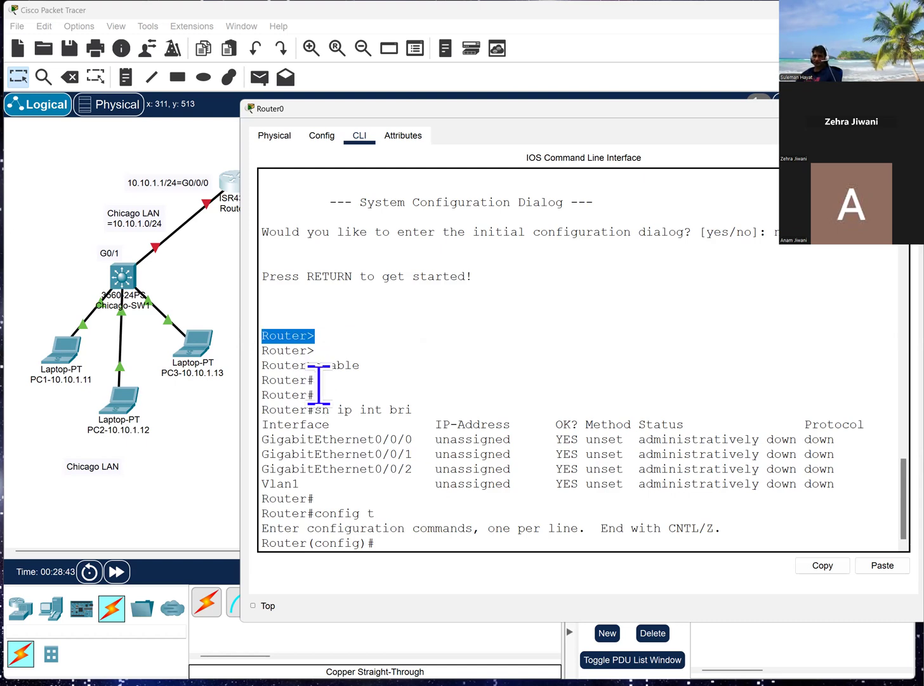
{"action": "left_click_drag", "start_coordinate": [361, 367], "coordinate": [233, 381]}
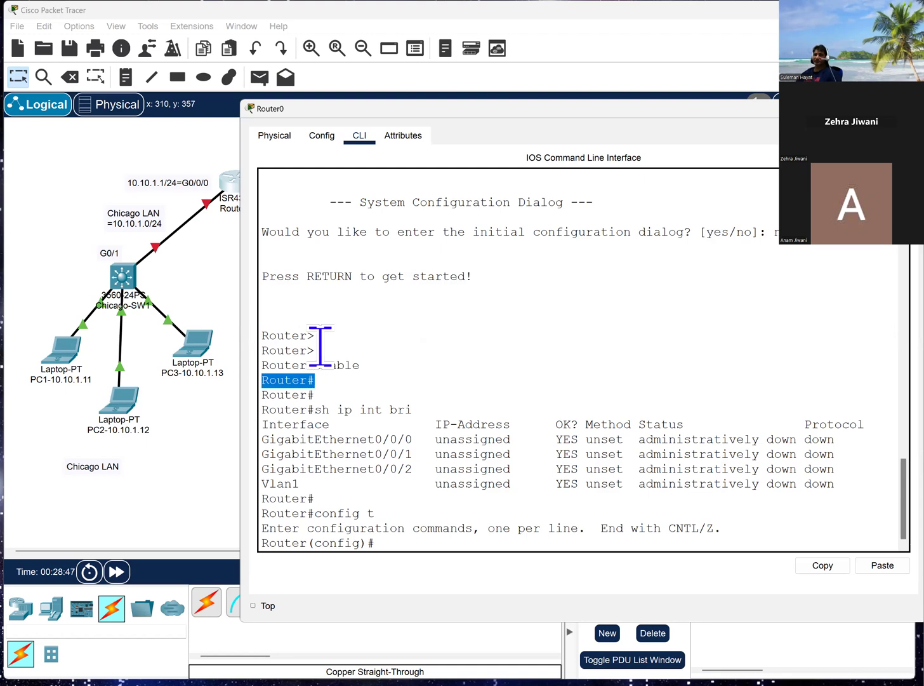
{"action": "left_click_drag", "start_coordinate": [314, 335], "coordinate": [236, 335]}
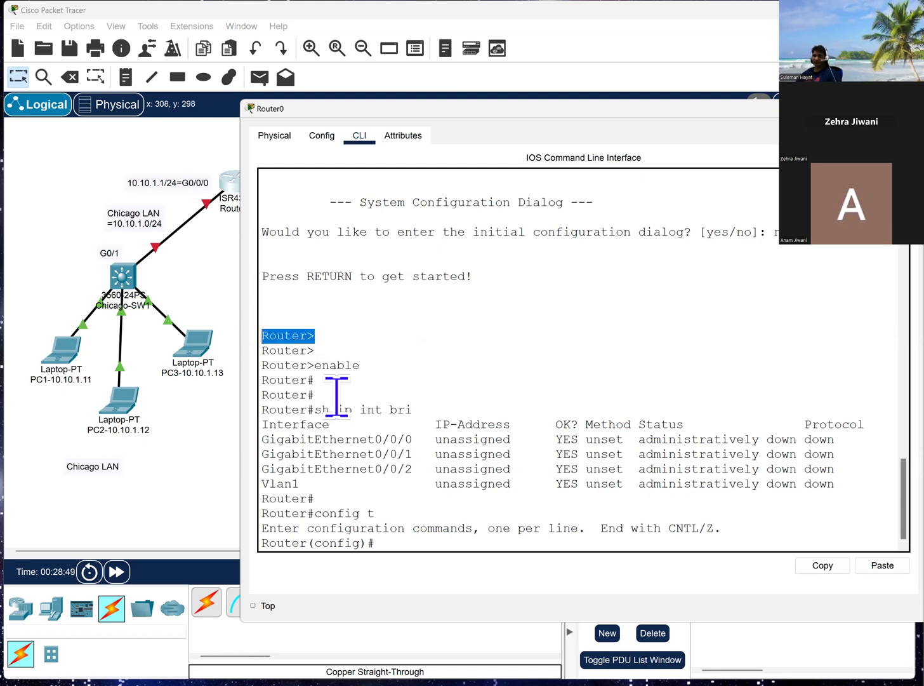
{"action": "left_click_drag", "start_coordinate": [315, 352], "coordinate": [256, 340]}
{"action": "left_click", "coordinate": [329, 337]}
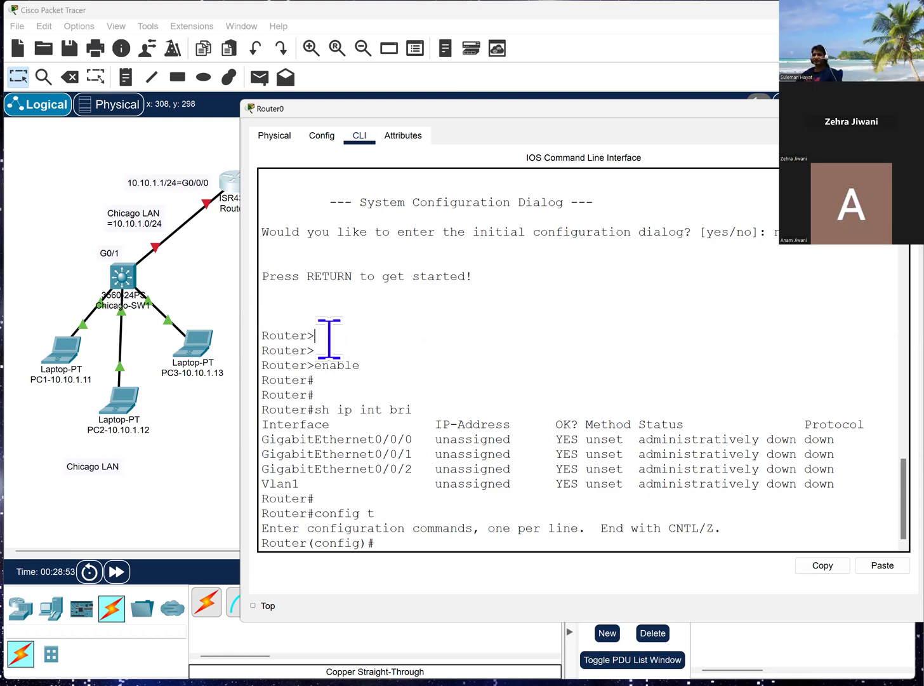
{"action": "left_click_drag", "start_coordinate": [258, 359], "coordinate": [252, 338]}
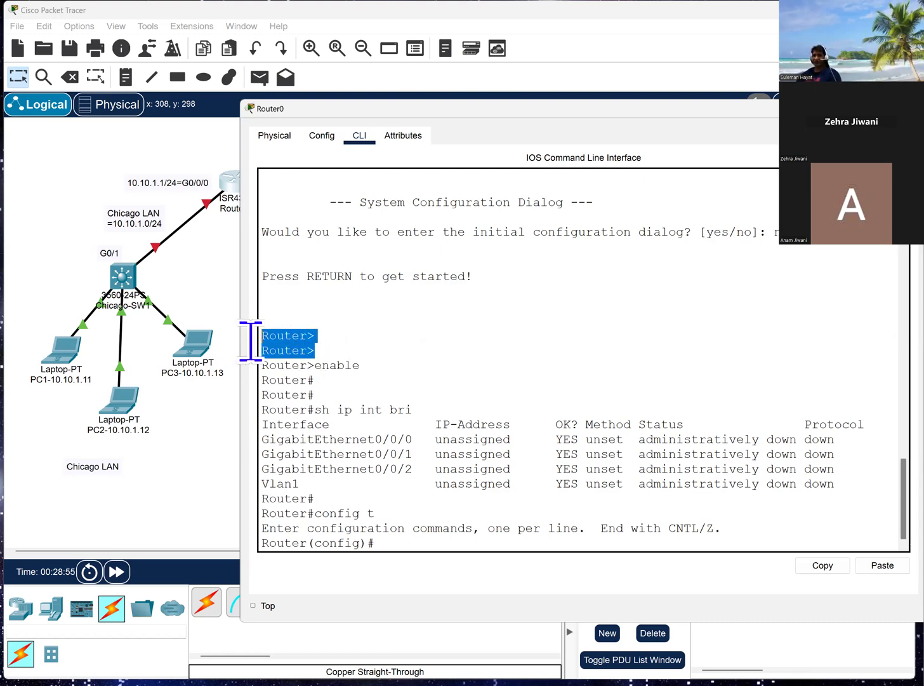
{"action": "left_click", "coordinate": [324, 353]}
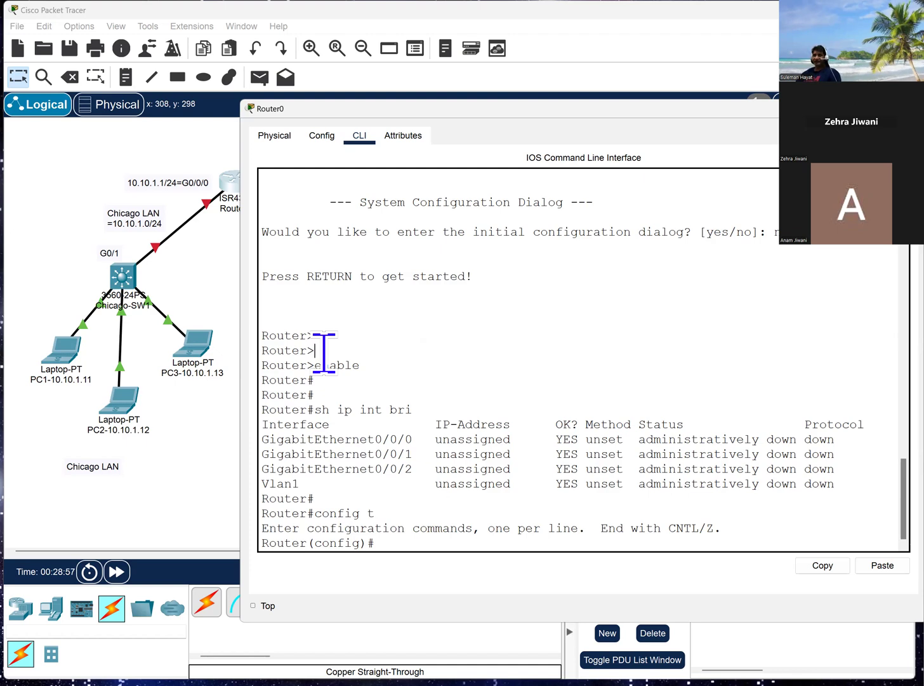
{"action": "left_click_drag", "start_coordinate": [316, 350], "coordinate": [249, 347]}
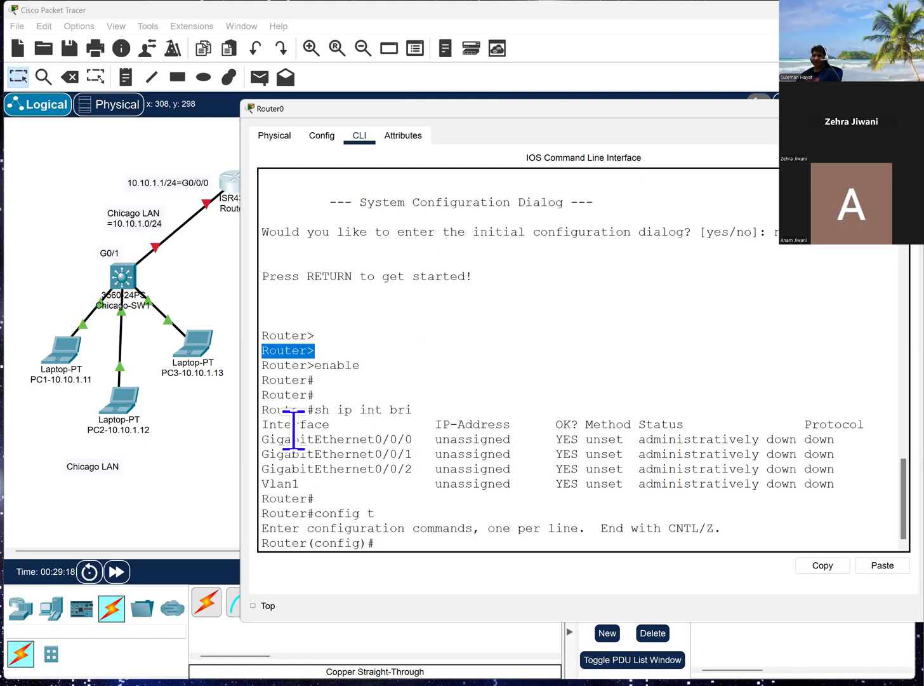
{"action": "left_click", "coordinate": [409, 543]}
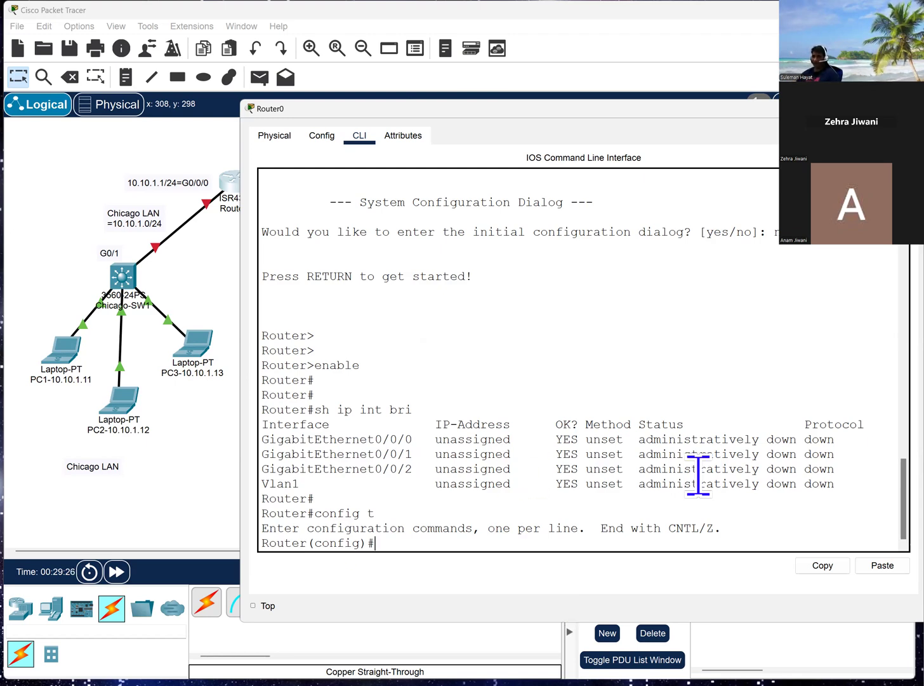
{"action": "left_click_drag", "start_coordinate": [381, 513], "coordinate": [308, 513]}
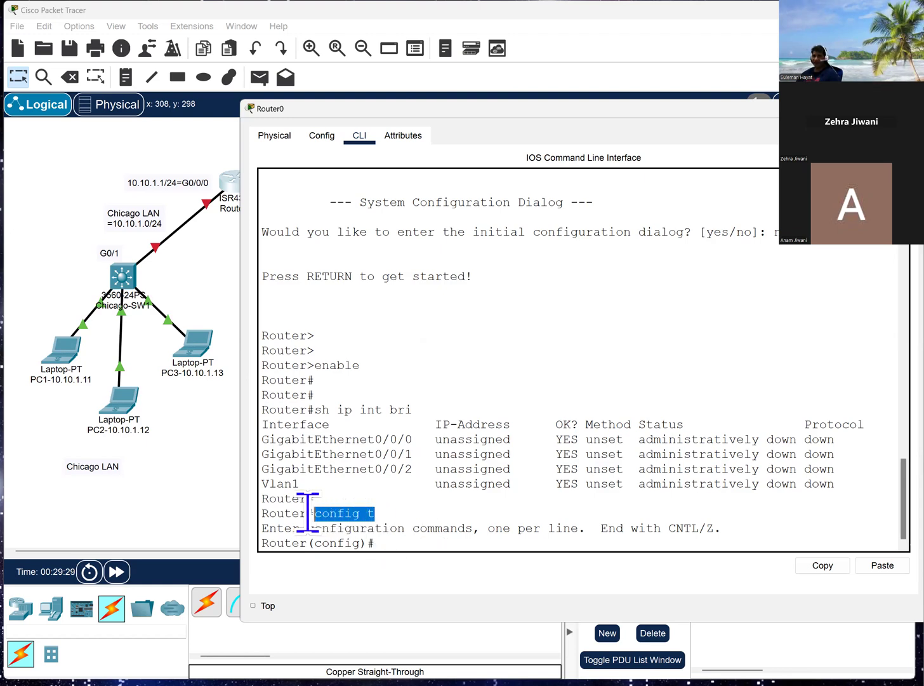
Step: Enter interface configuration mode for GigabitEthernet0/0/0 on Router0 with the int G0/0/0 command
{"action": "left_click", "coordinate": [390, 541]}
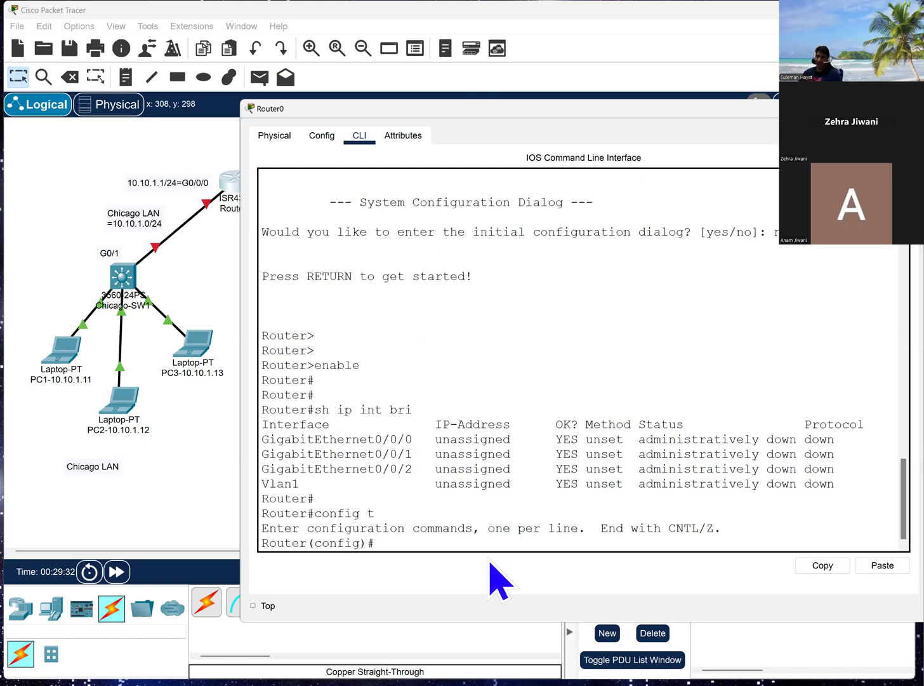
{"action": "type", "text": "int"}
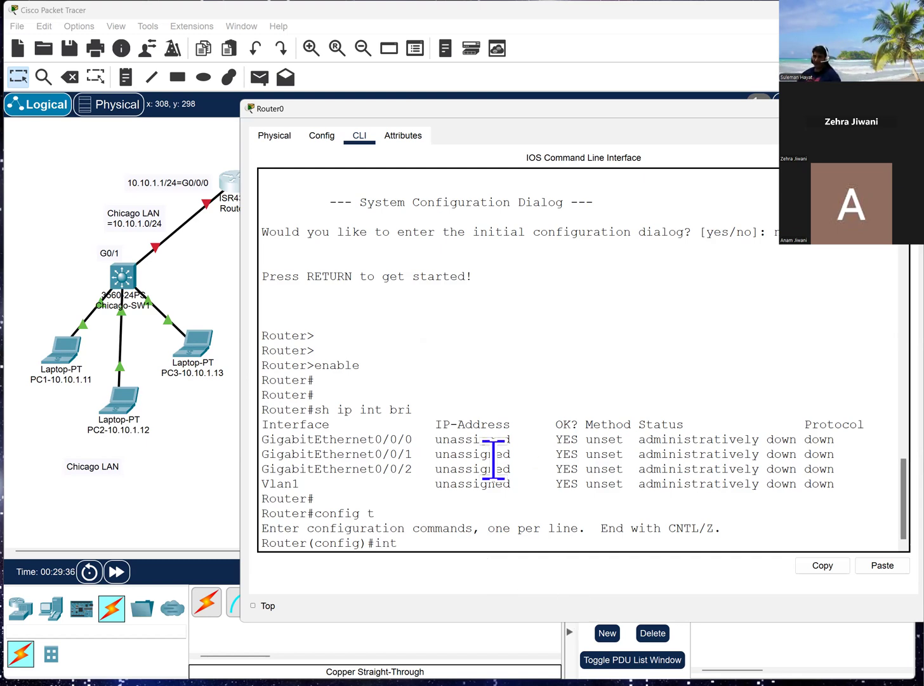
{"action": "left_click_drag", "start_coordinate": [414, 437], "coordinate": [254, 441]}
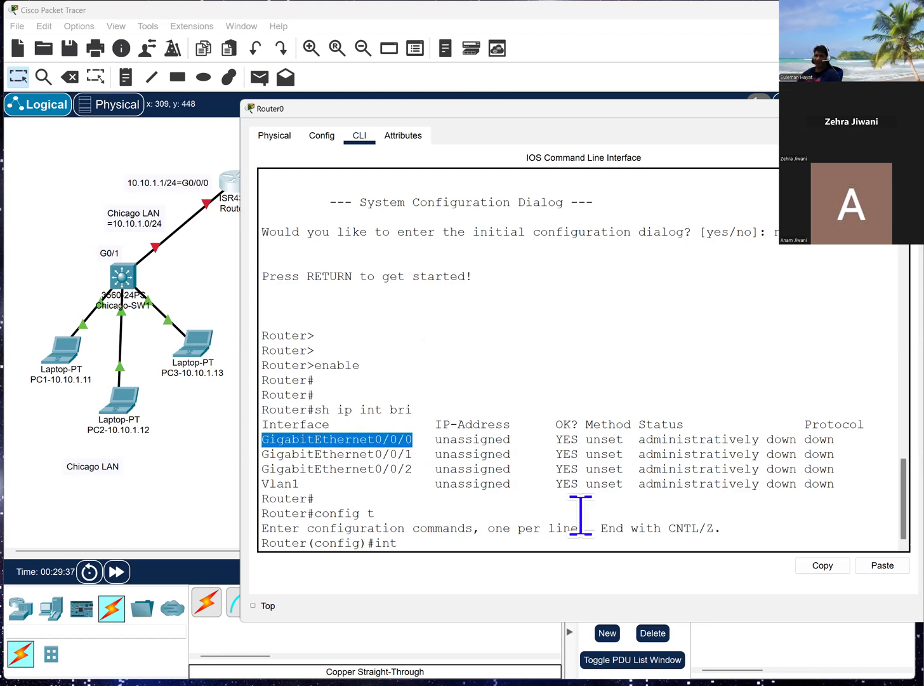
{"action": "left_click", "coordinate": [581, 515]}
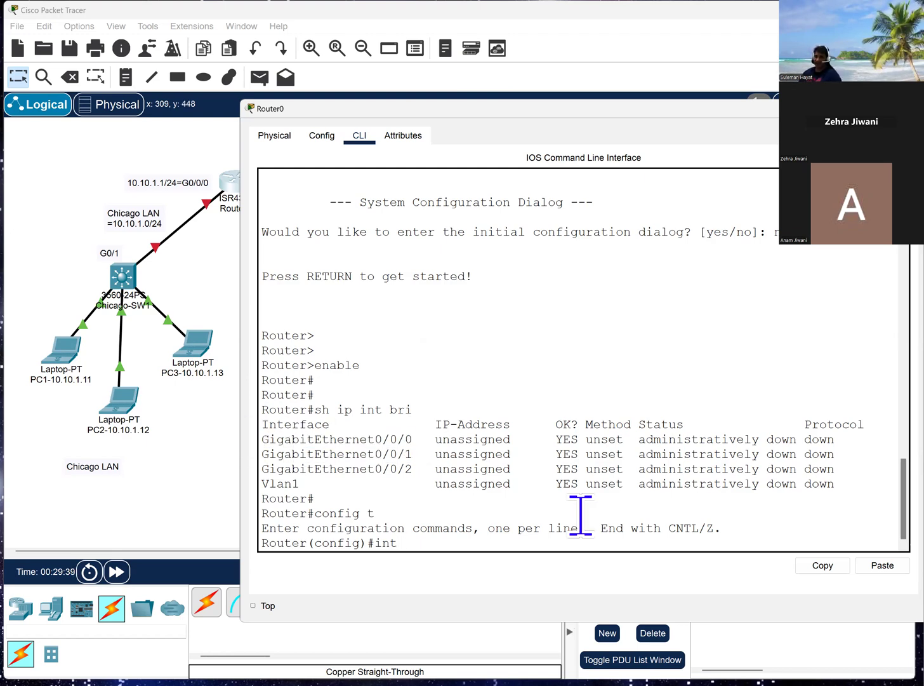
{"action": "type", "text": "int G0"}
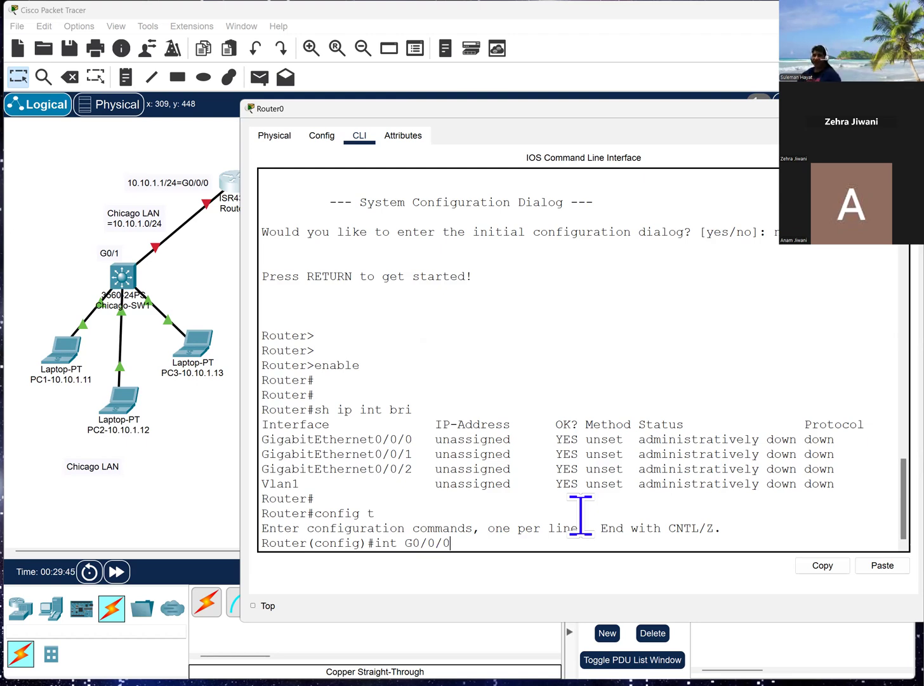
{"action": "type", "text": "/0/0"}
{"action": "key", "text": "Return"}
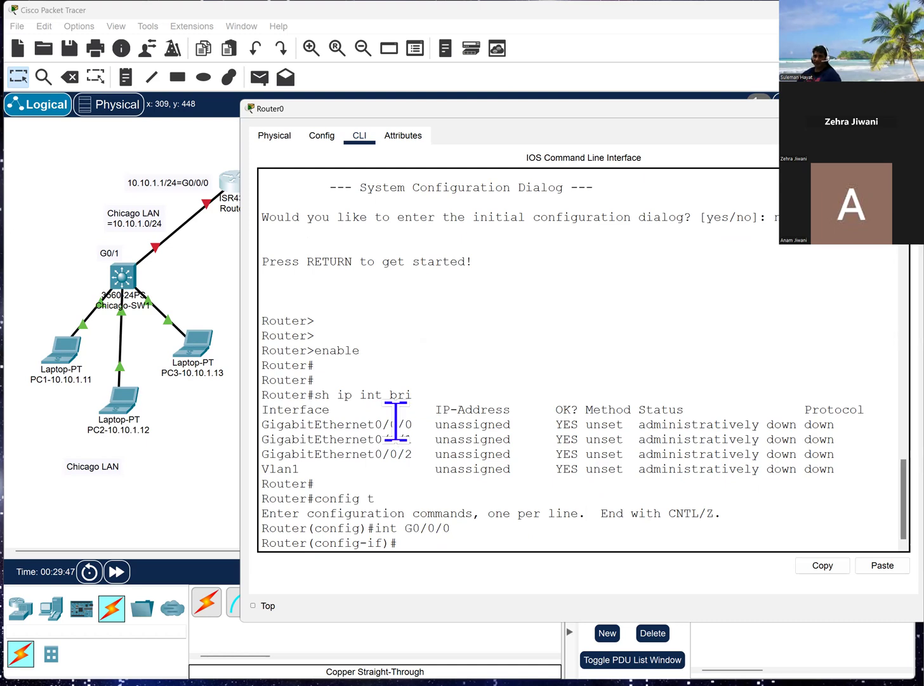
Step: Compare the G0/0/0 shorthand with the full interface name, and review the config-if prompt and the interface's status entry
{"action": "left_click_drag", "start_coordinate": [411, 424], "coordinate": [256, 426]}
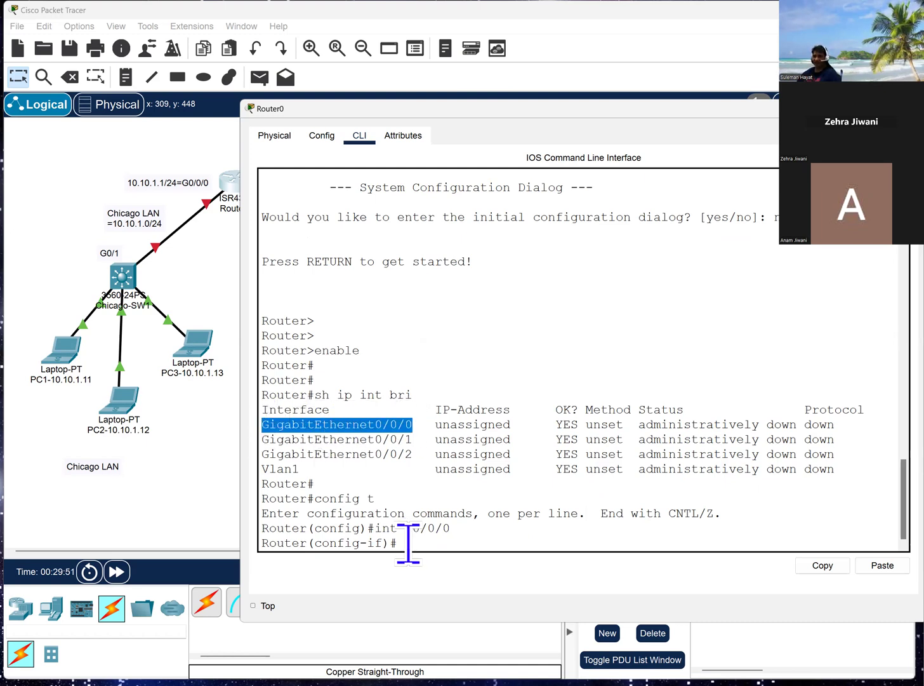
{"action": "left_click_drag", "start_coordinate": [413, 528], "coordinate": [405, 529]}
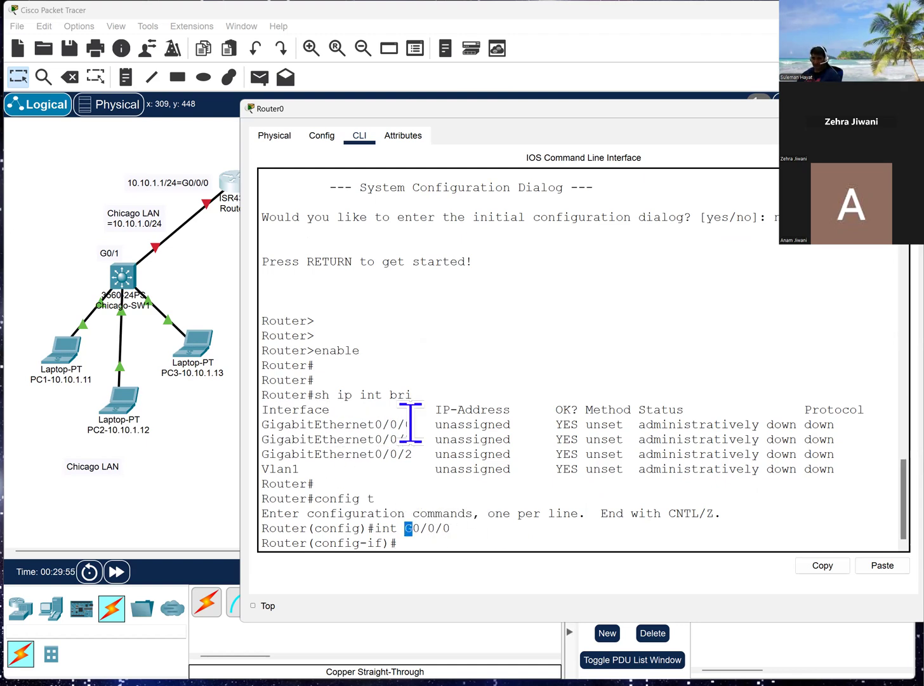
{"action": "left_click_drag", "start_coordinate": [413, 424], "coordinate": [374, 424]}
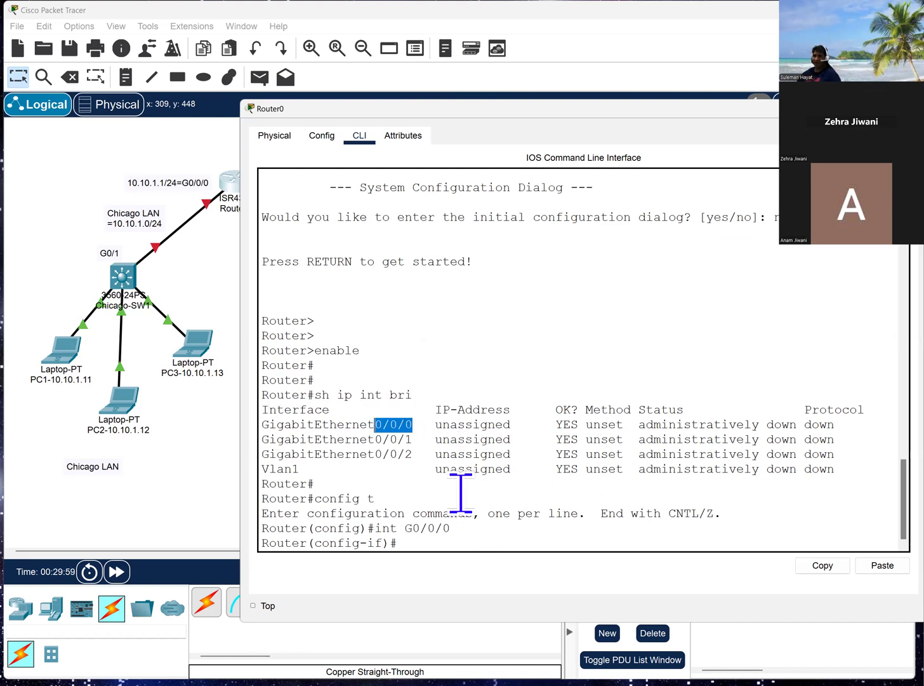
{"action": "left_click", "coordinate": [449, 545]}
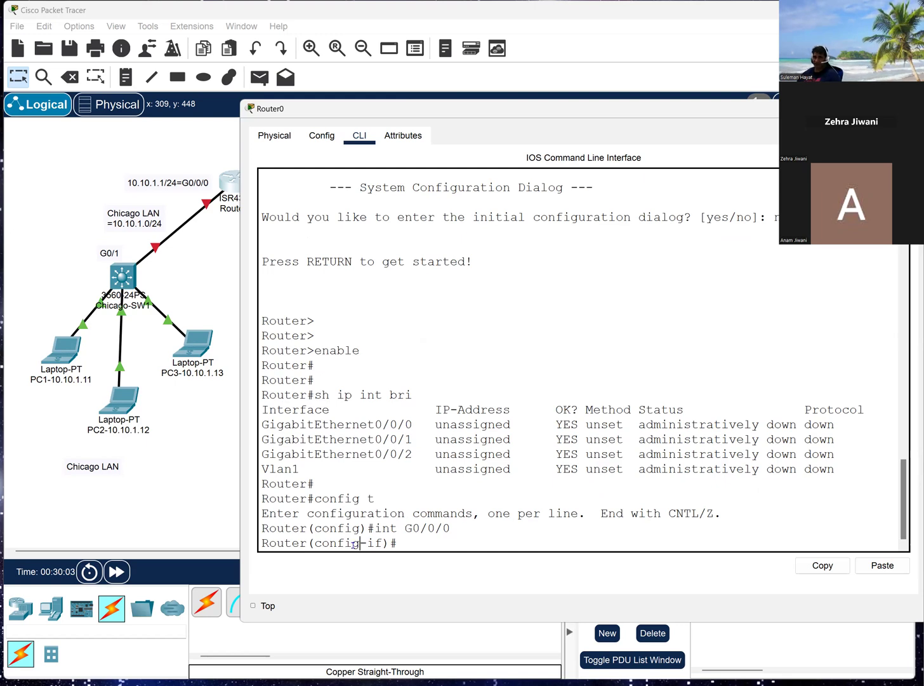
{"action": "double_click", "coordinate": [329, 545]}
{"action": "left_click_drag", "start_coordinate": [384, 543], "coordinate": [306, 543]}
{"action": "left_click", "coordinate": [480, 544]}
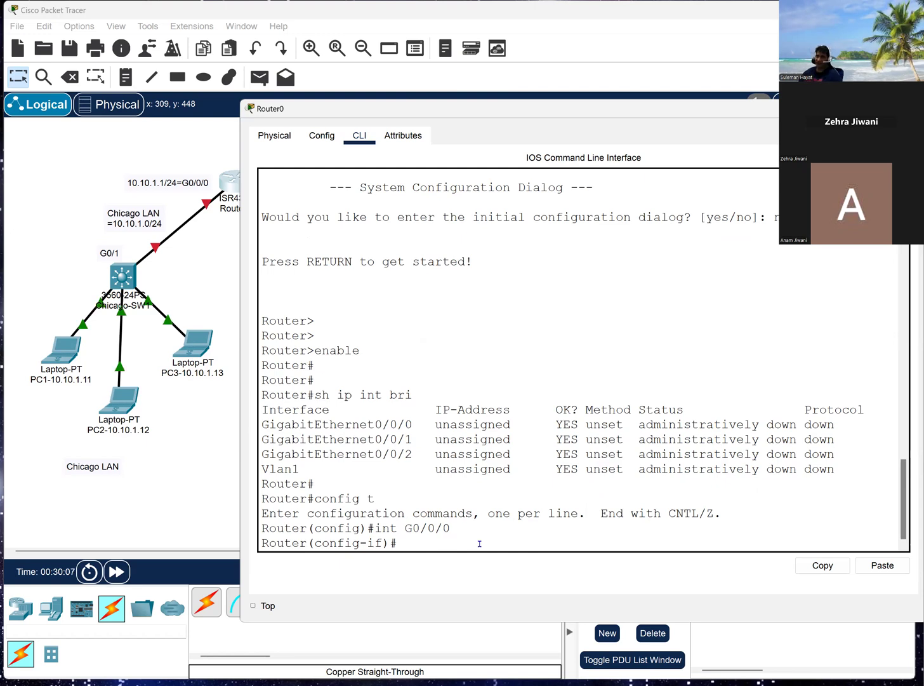
{"action": "left_click", "coordinate": [639, 424]}
{"action": "double_click", "coordinate": [718, 429]}
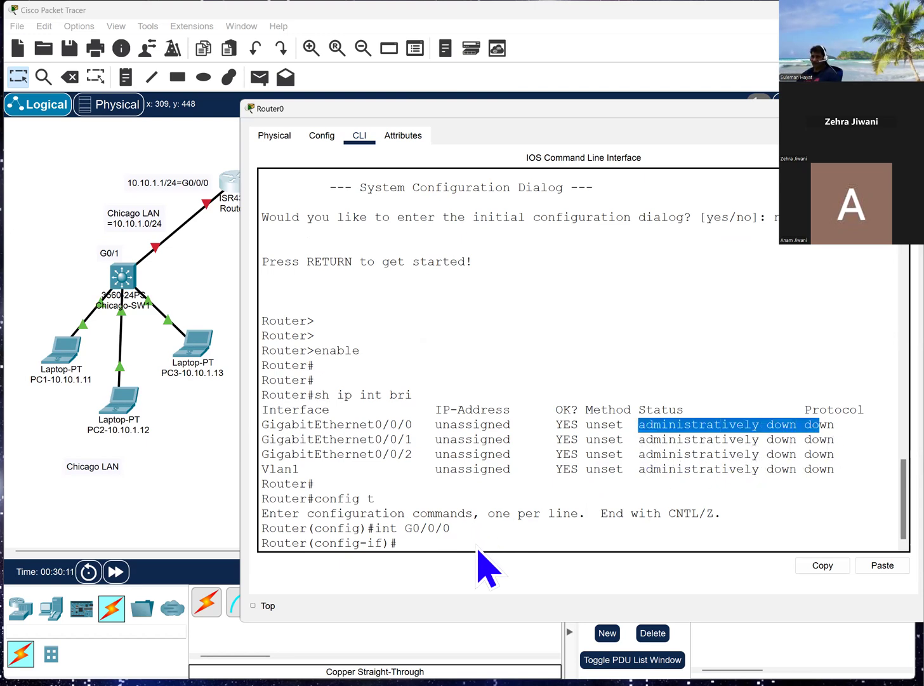
Step: Assign IP address 10.10.1.1 with mask 255.255.255.0 to G0/0/0 and enable the interface with no shut
{"action": "left_click", "coordinate": [584, 549]}
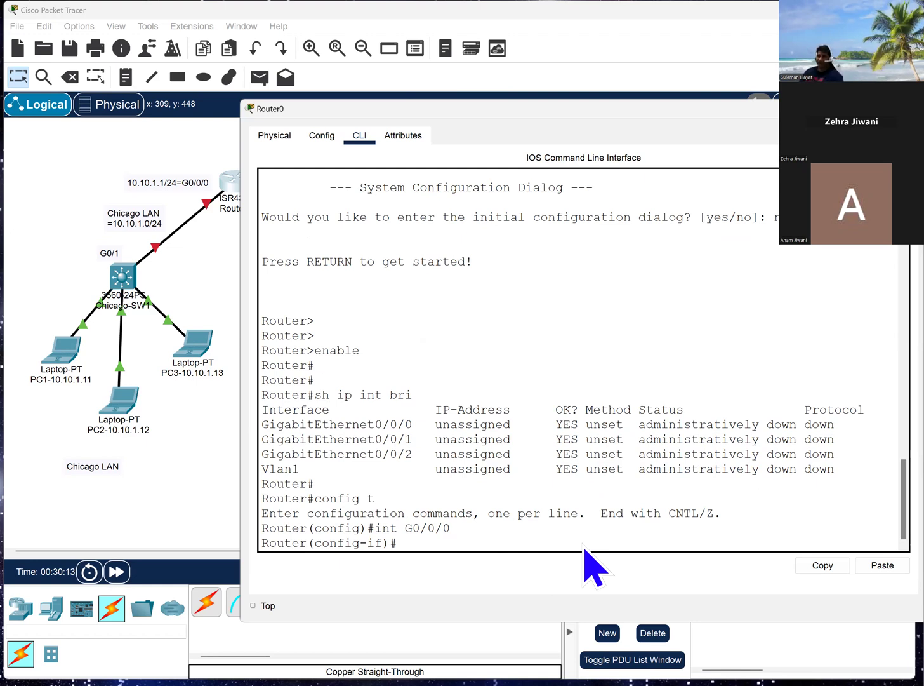
{"action": "type", "text": "ip address"}
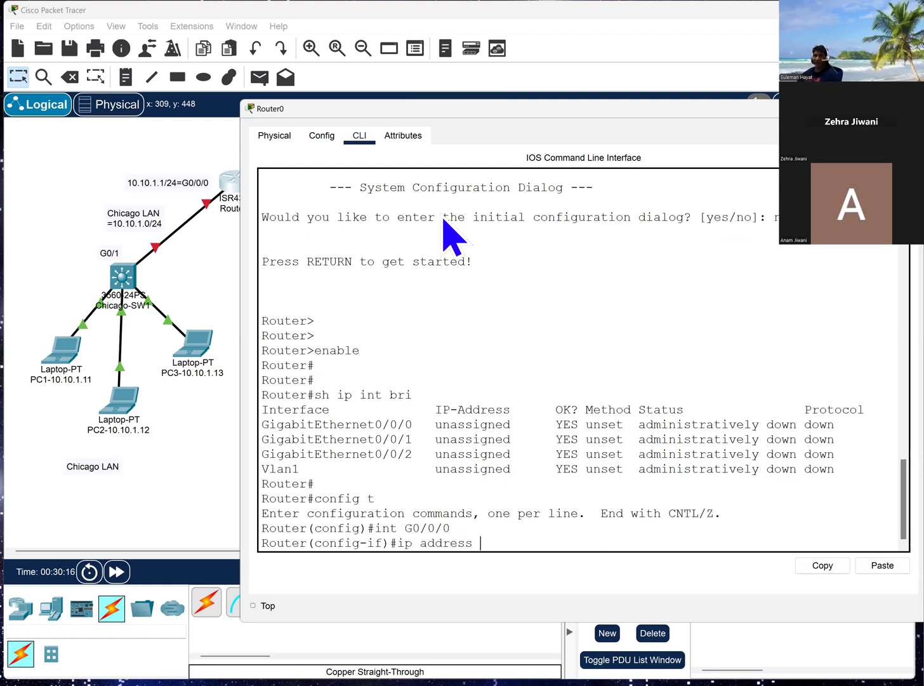
{"action": "left_click_drag", "start_coordinate": [579, 109], "coordinate": [730, 111]}
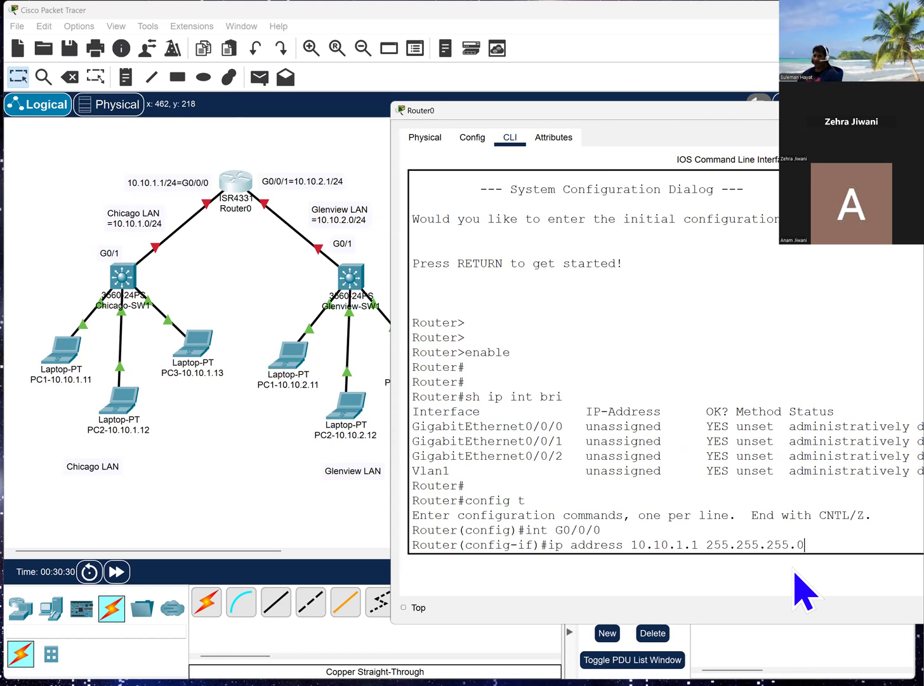
{"action": "key", "text": "Return"}
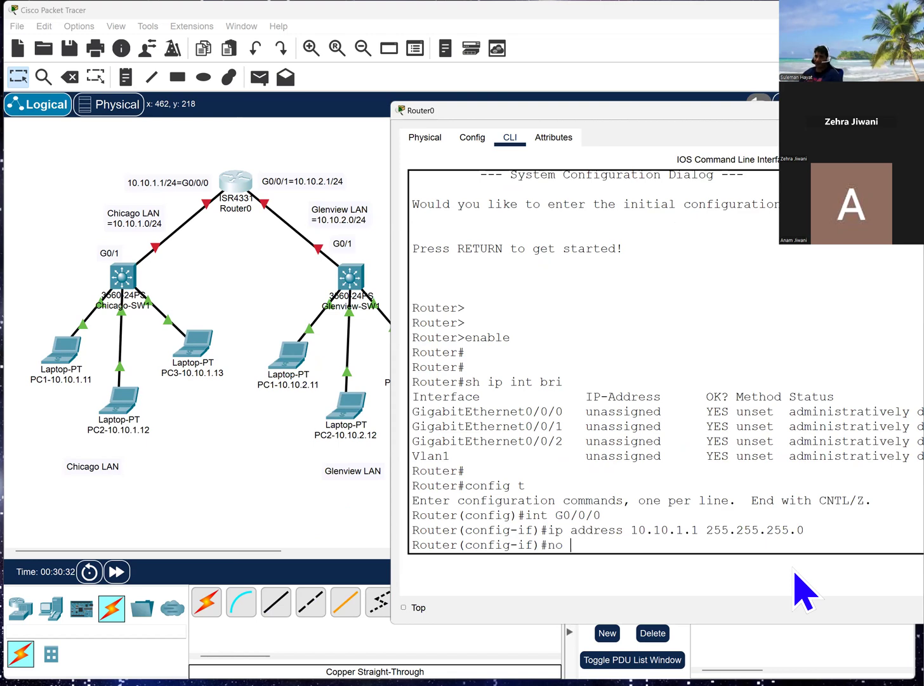
{"action": "key", "text": "Return"}
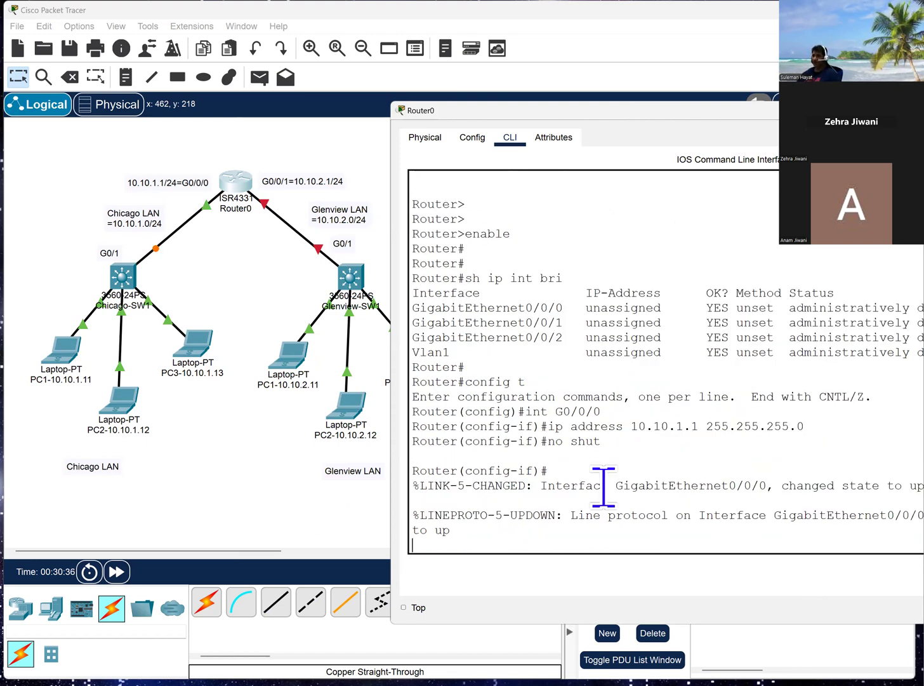
Step: Examine the GigabitEthernet0/0/0 link and line protocol messages in the console, then the router links in the topology
{"action": "left_click_drag", "start_coordinate": [386, 501], "coordinate": [246, 499]}
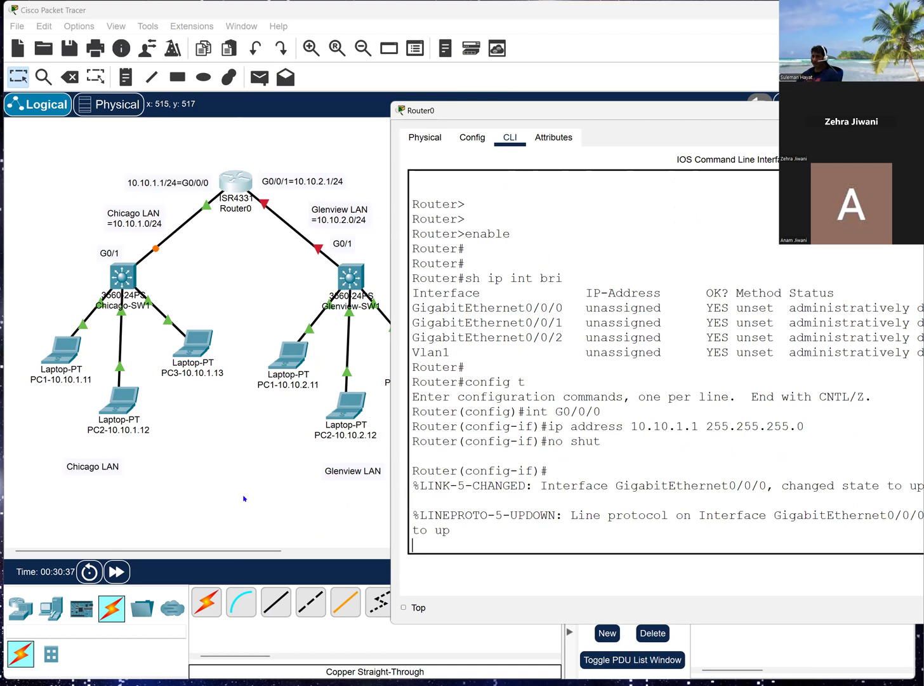
{"action": "left_click_drag", "start_coordinate": [775, 527], "coordinate": [427, 527]}
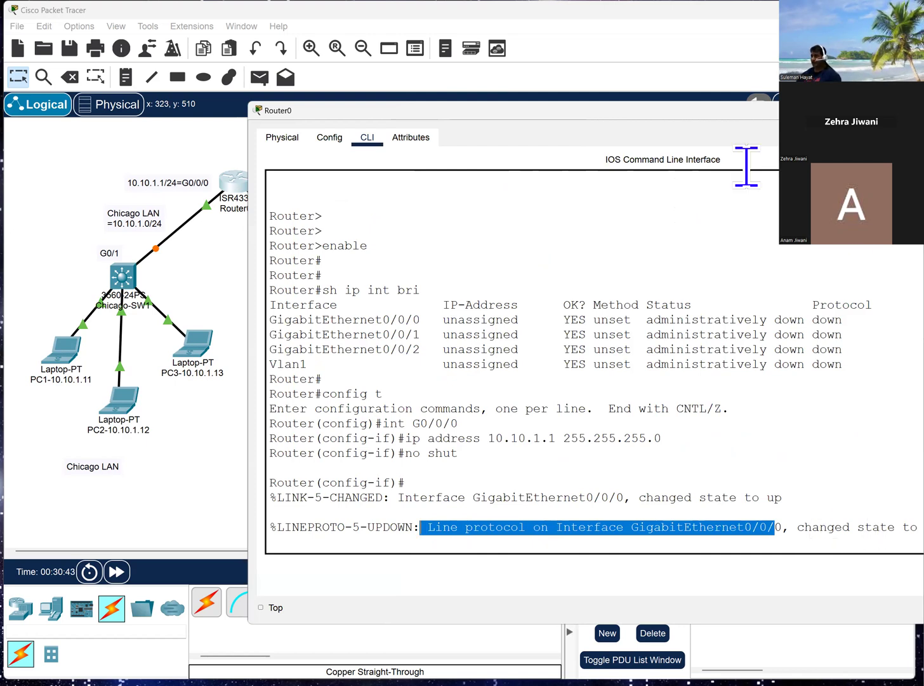
{"action": "left_click_drag", "start_coordinate": [731, 111], "coordinate": [638, 124]}
{"action": "left_click_drag", "start_coordinate": [851, 544], "coordinate": [282, 543]}
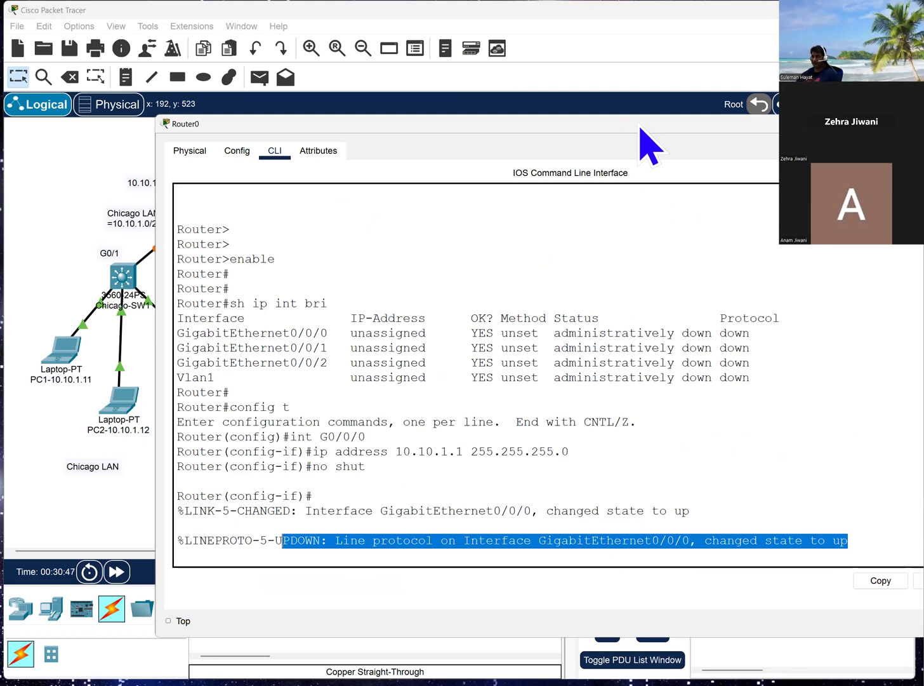
{"action": "left_click_drag", "start_coordinate": [639, 130], "coordinate": [791, 106]}
{"action": "left_click_drag", "start_coordinate": [713, 294], "coordinate": [804, 294]}
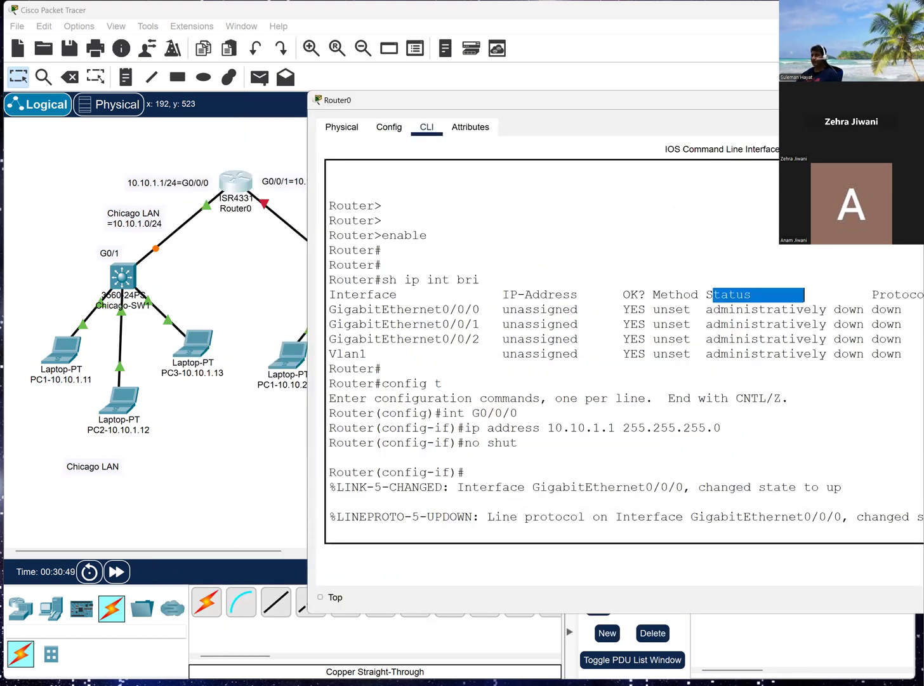
{"action": "left_click_drag", "start_coordinate": [794, 101], "coordinate": [852, 91]}
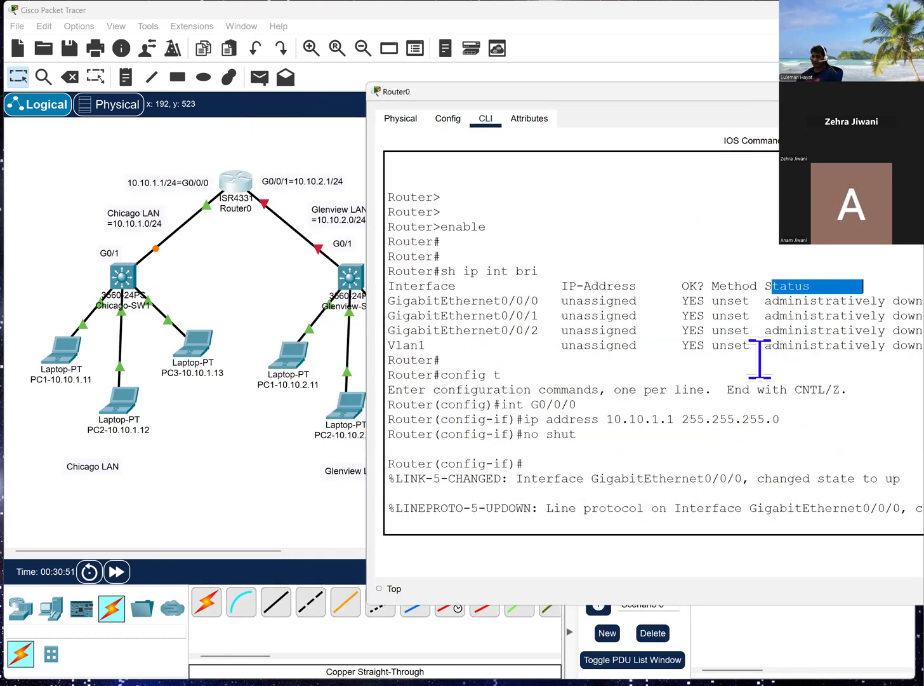
Step: Leave configuration mode for the Router# prompt and list the interface summary with sh ip int bri
{"action": "key", "text": "Return"}
{"action": "key", "text": "Return"}
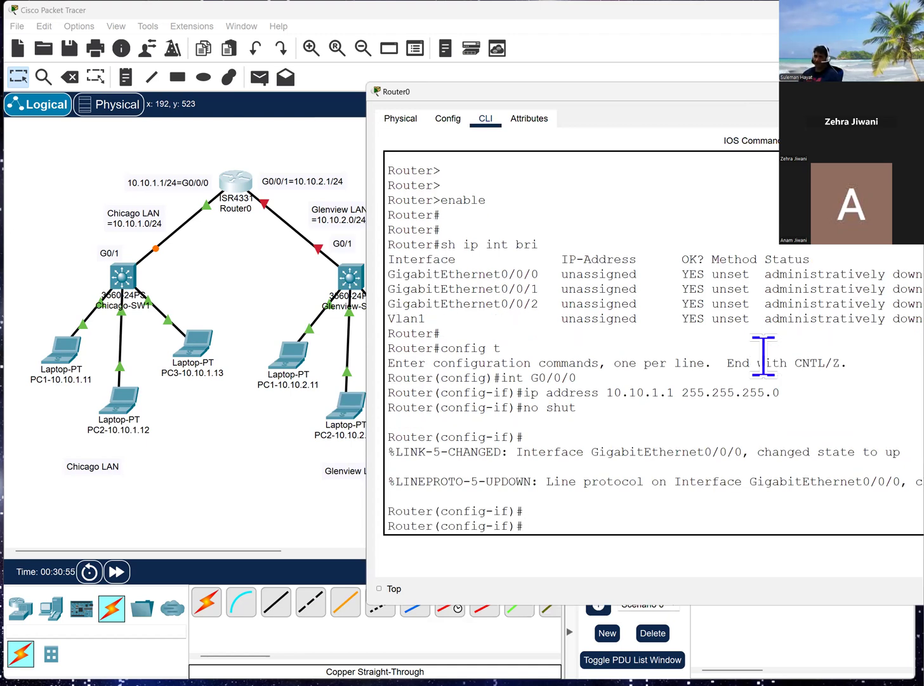
{"action": "key", "text": "ctrl+z"}
{"action": "key", "text": "Return"}
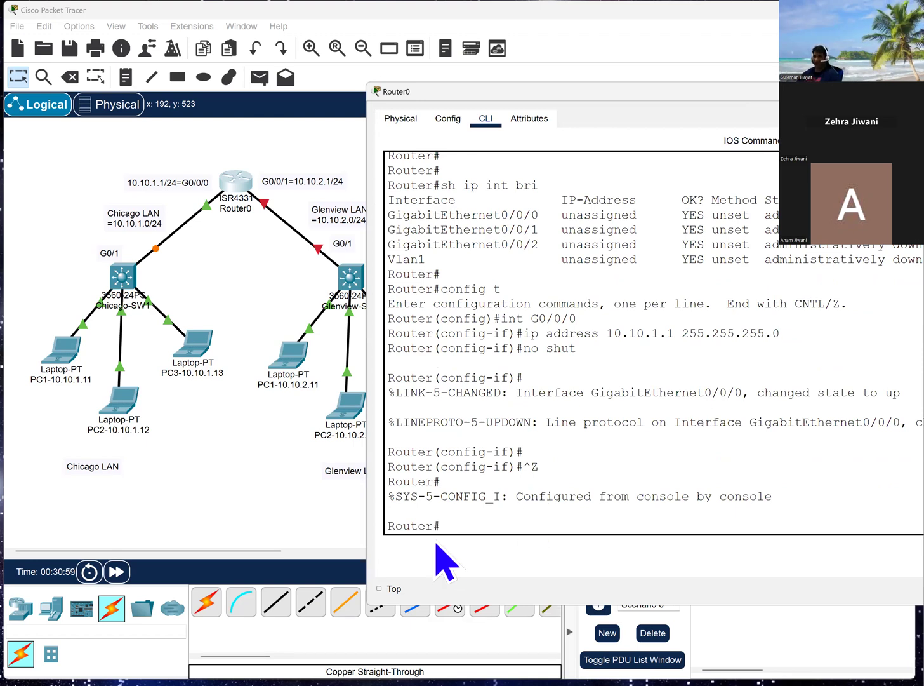
{"action": "left_click_drag", "start_coordinate": [443, 527], "coordinate": [347, 531]}
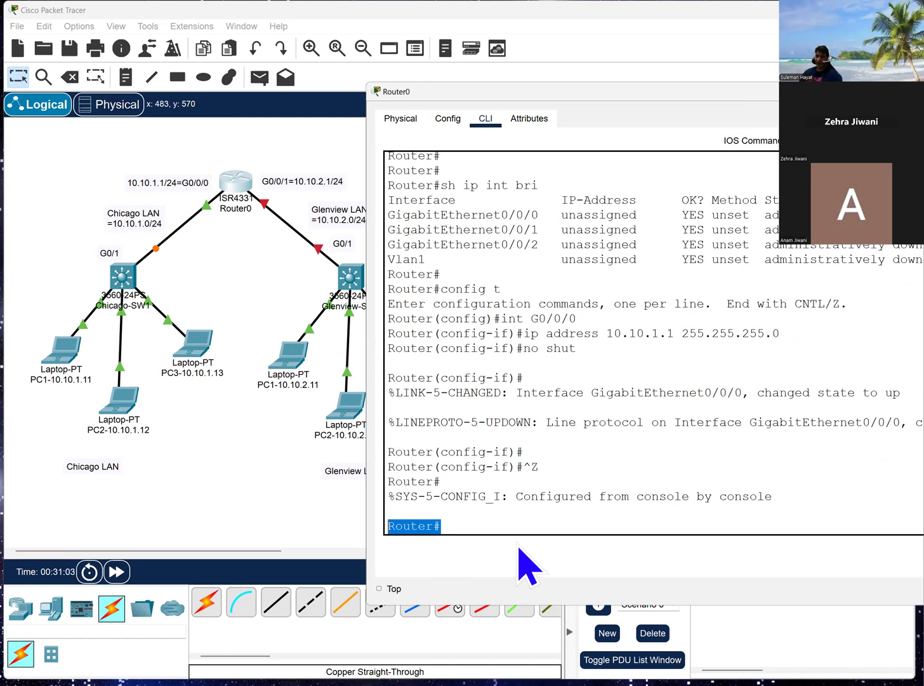
{"action": "key", "text": "Return"}
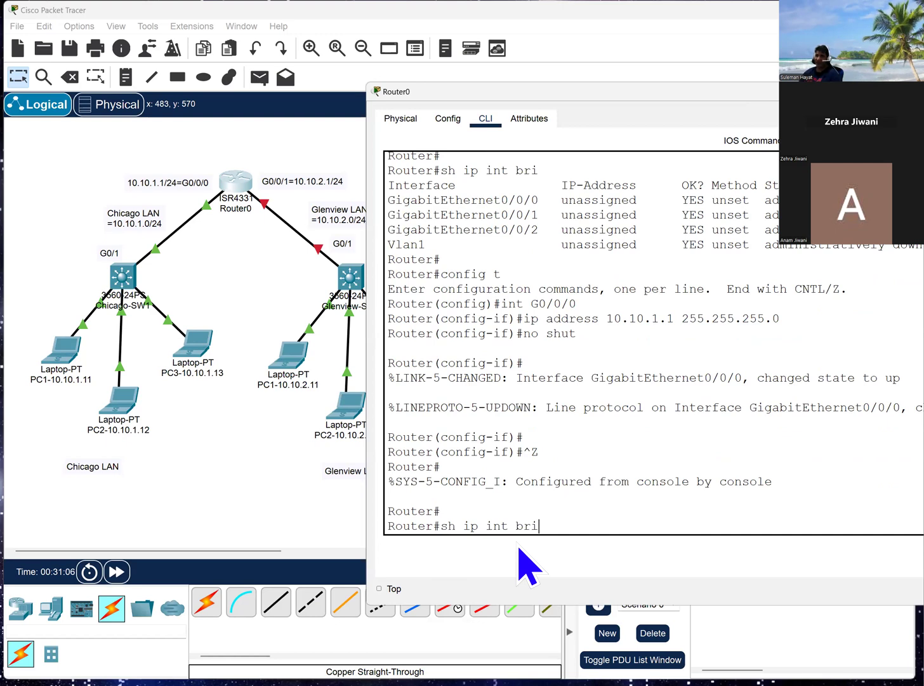
{"action": "key", "text": "Return"}
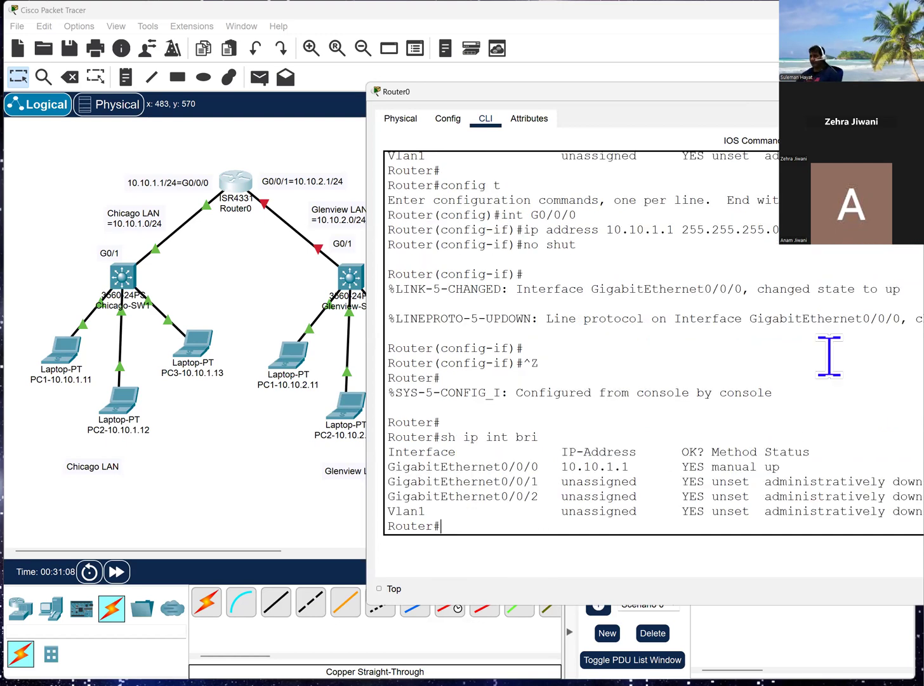
Step: Examine the address, method, status and protocol entries for GigabitEthernet0/0/0 in the new interface summary
{"action": "left_click_drag", "start_coordinate": [571, 91], "coordinate": [316, 65]}
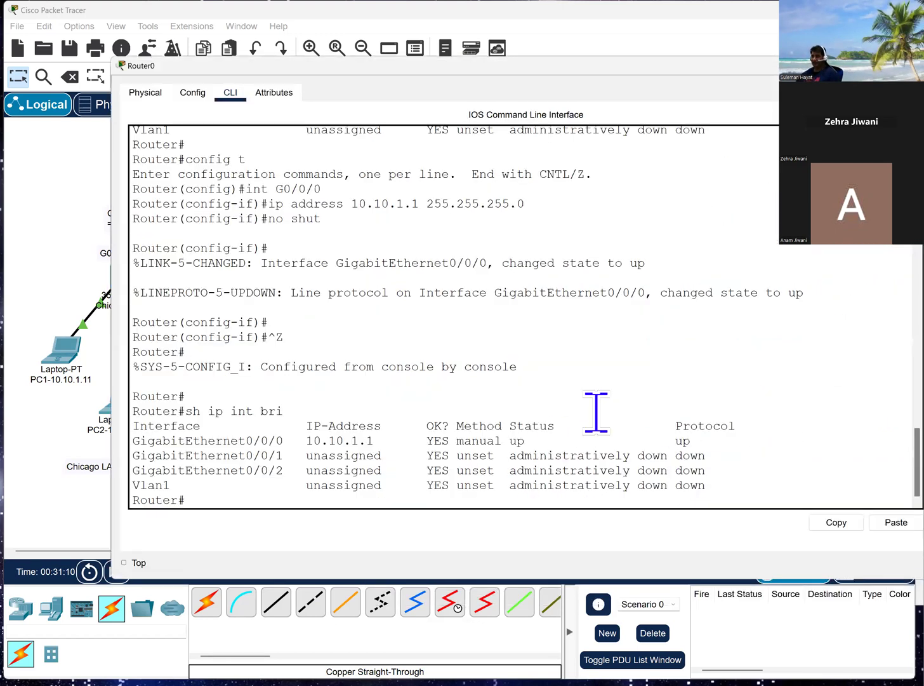
{"action": "left_click_drag", "start_coordinate": [131, 440], "coordinate": [384, 440]}
{"action": "left_click_drag", "start_coordinate": [457, 441], "coordinate": [526, 441]}
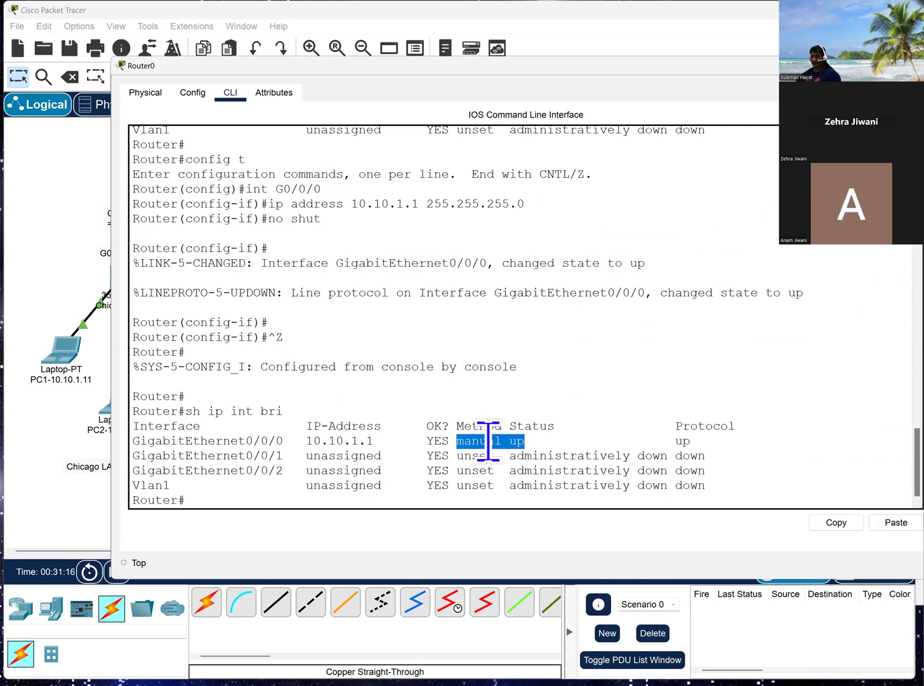
{"action": "left_click", "coordinate": [479, 440]}
{"action": "left_click_drag", "start_coordinate": [512, 427], "coordinate": [564, 430]}
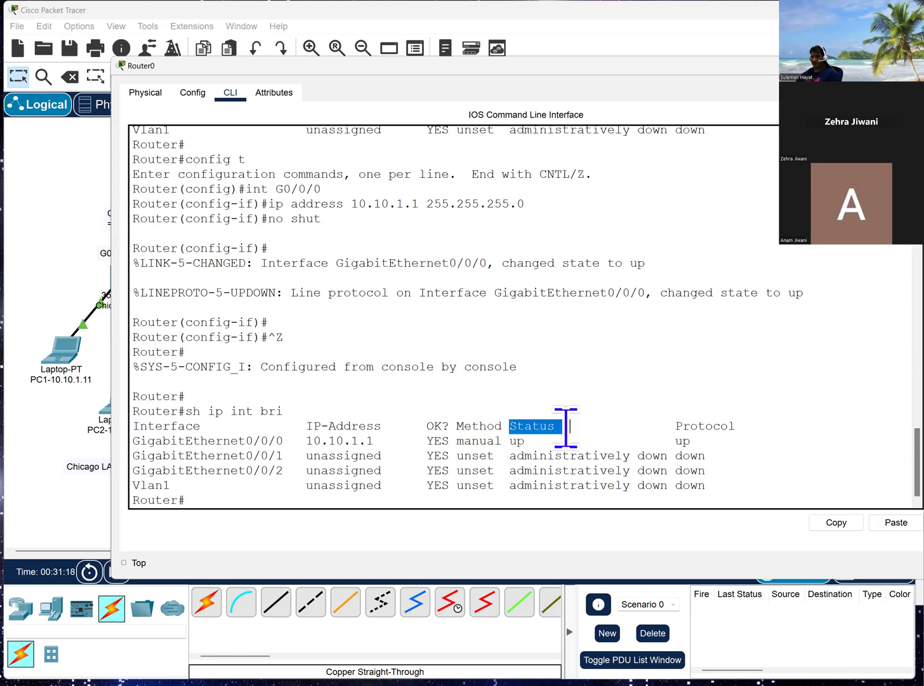
{"action": "left_click_drag", "start_coordinate": [502, 441], "coordinate": [449, 441]}
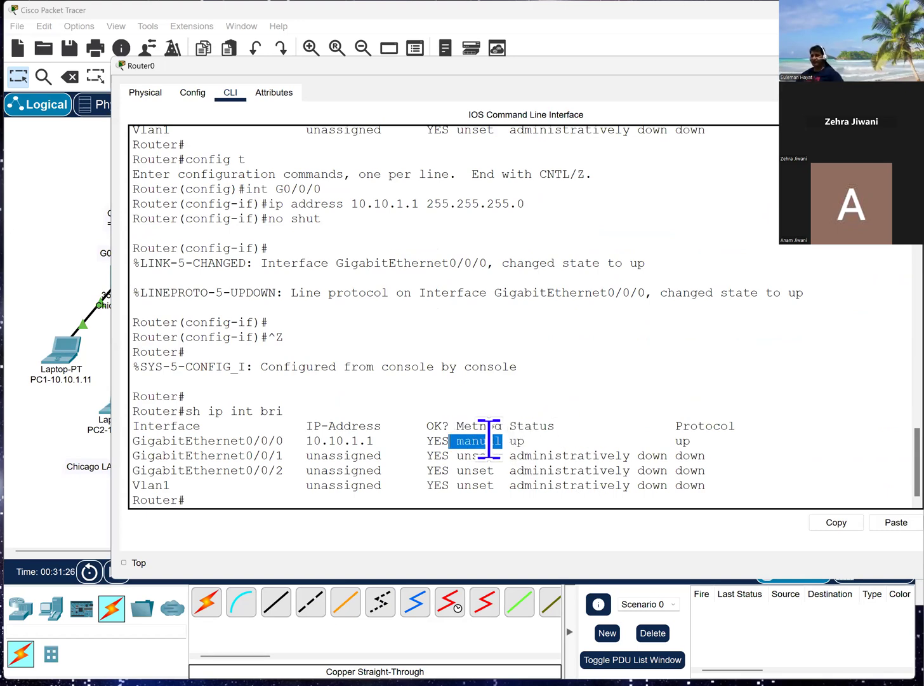
{"action": "double_click", "coordinate": [481, 442]}
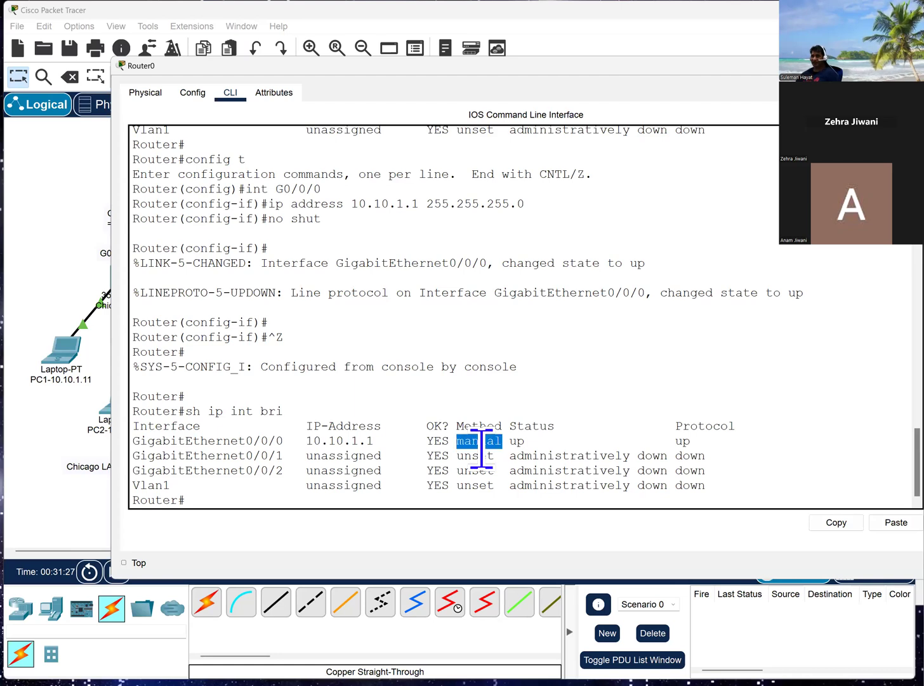
{"action": "double_click", "coordinate": [685, 439]}
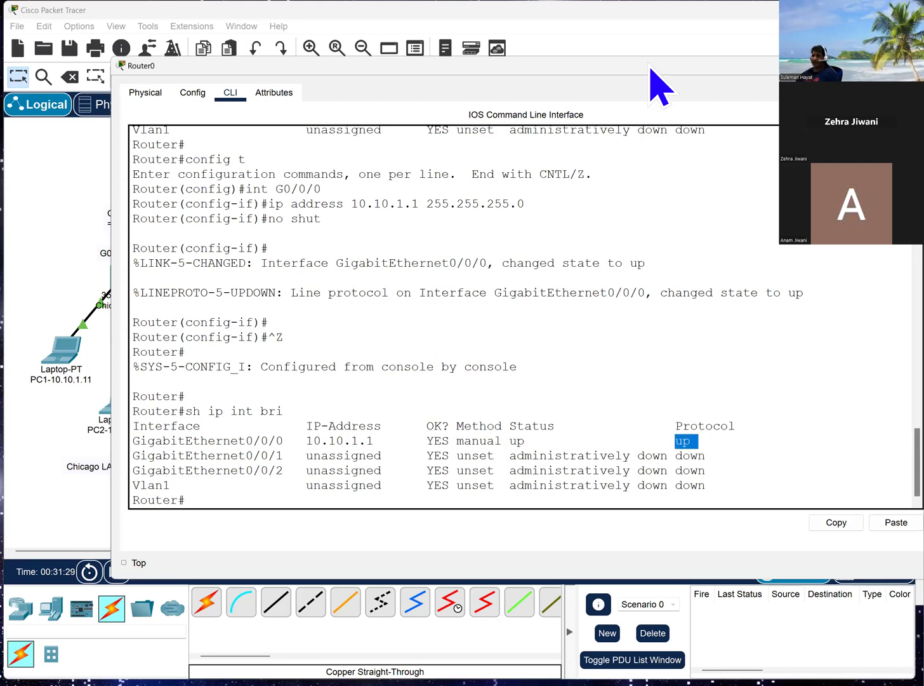
Step: Reposition Router0's window and make it narrower, keeping each interface entry on one line
{"action": "left_click_drag", "start_coordinate": [649, 71], "coordinate": [627, 47]}
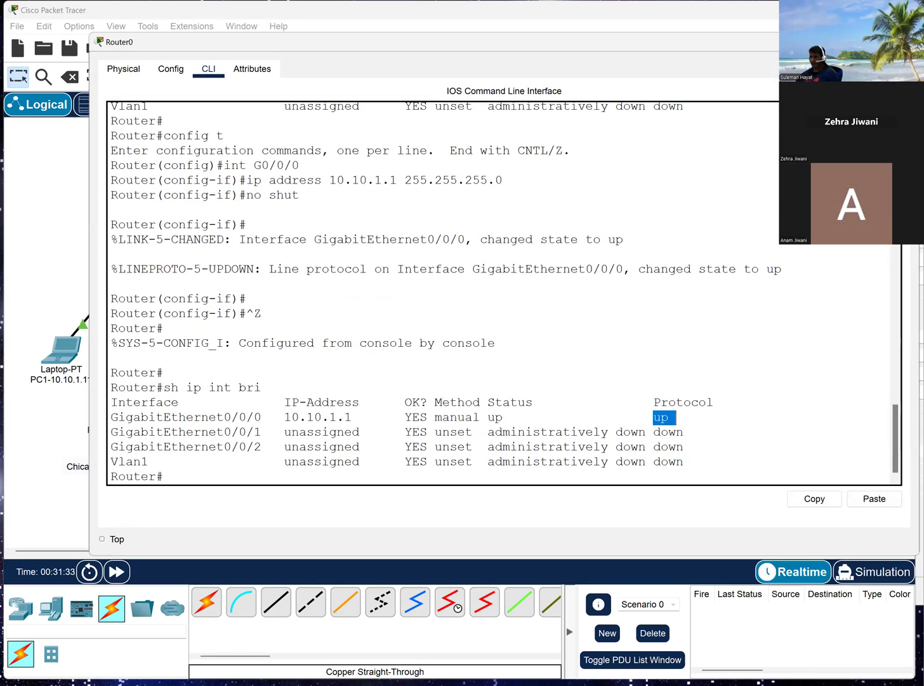
{"action": "left_click_drag", "start_coordinate": [919, 555], "coordinate": [870, 562]}
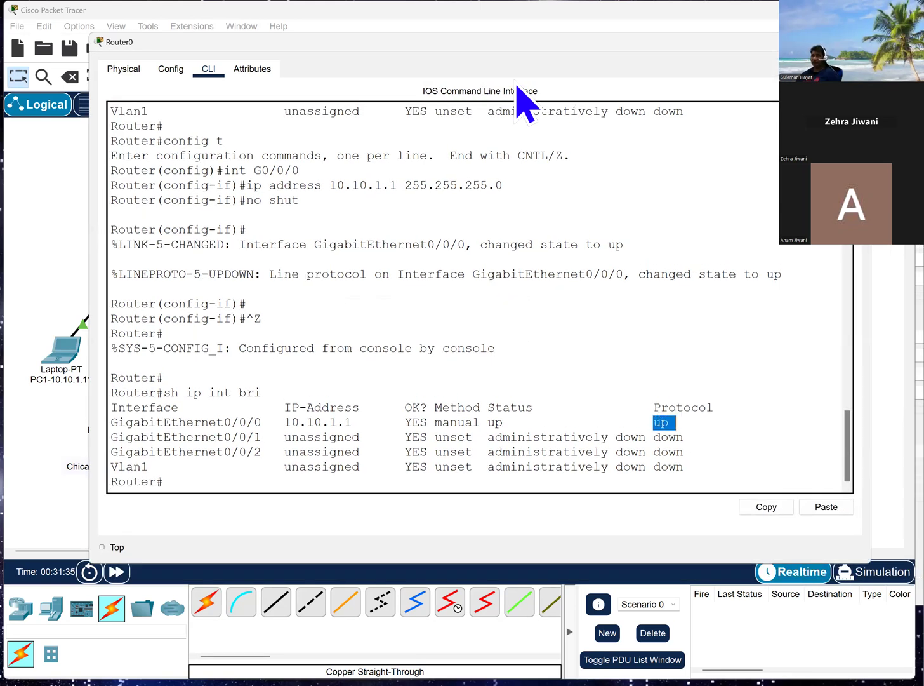
Step: Highlight the GigabitEthernet0/0/1 entry in the interface summary and move Router0's window aside to uncover the topology
{"action": "left_click_drag", "start_coordinate": [518, 49], "coordinate": [627, 54]}
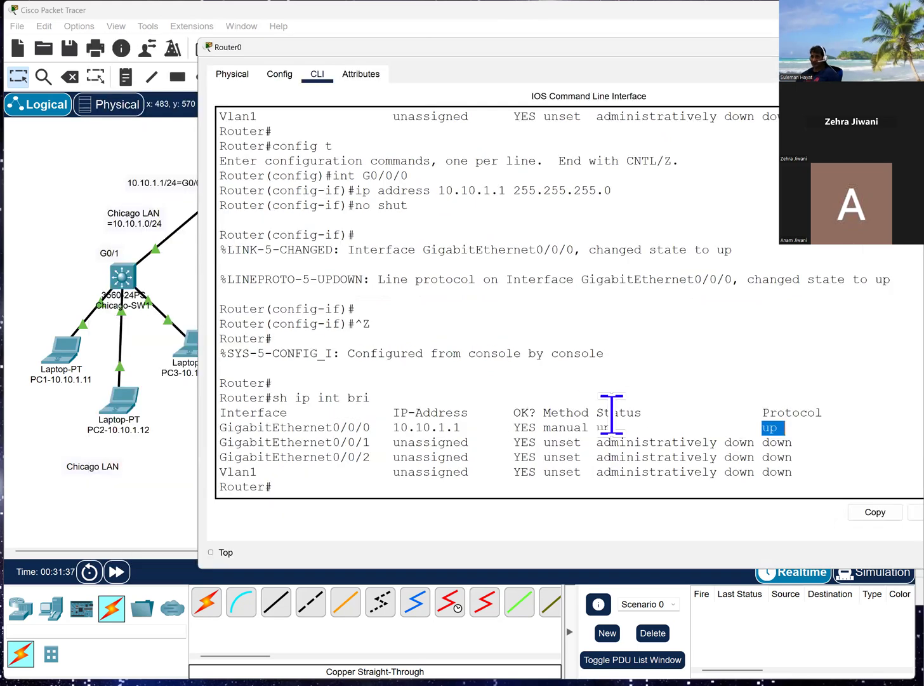
{"action": "left_click", "coordinate": [593, 412]}
{"action": "left_click_drag", "start_coordinate": [819, 442], "coordinate": [220, 444]}
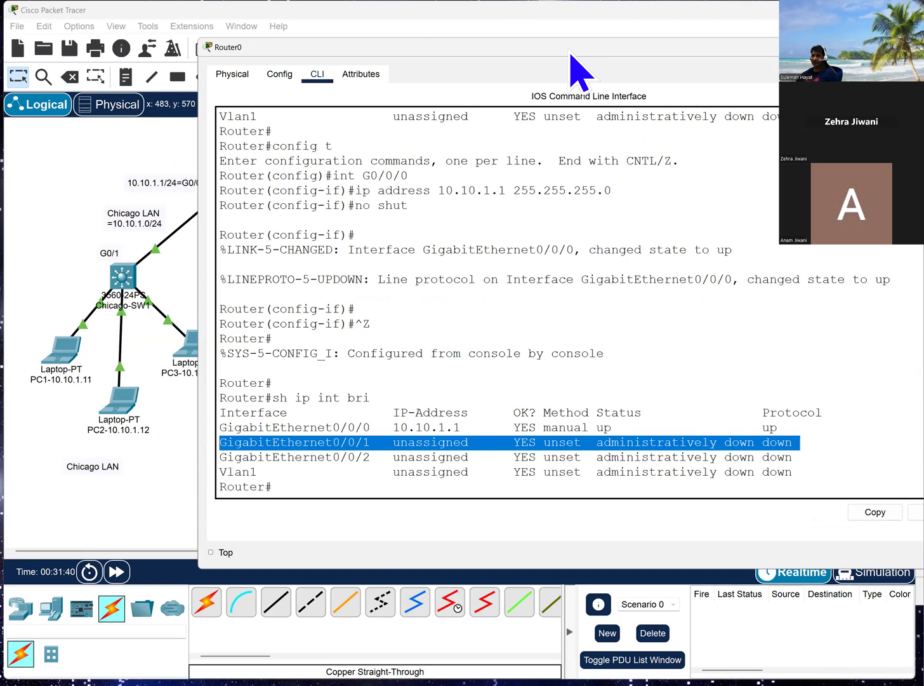
{"action": "left_click_drag", "start_coordinate": [570, 51], "coordinate": [732, 52]}
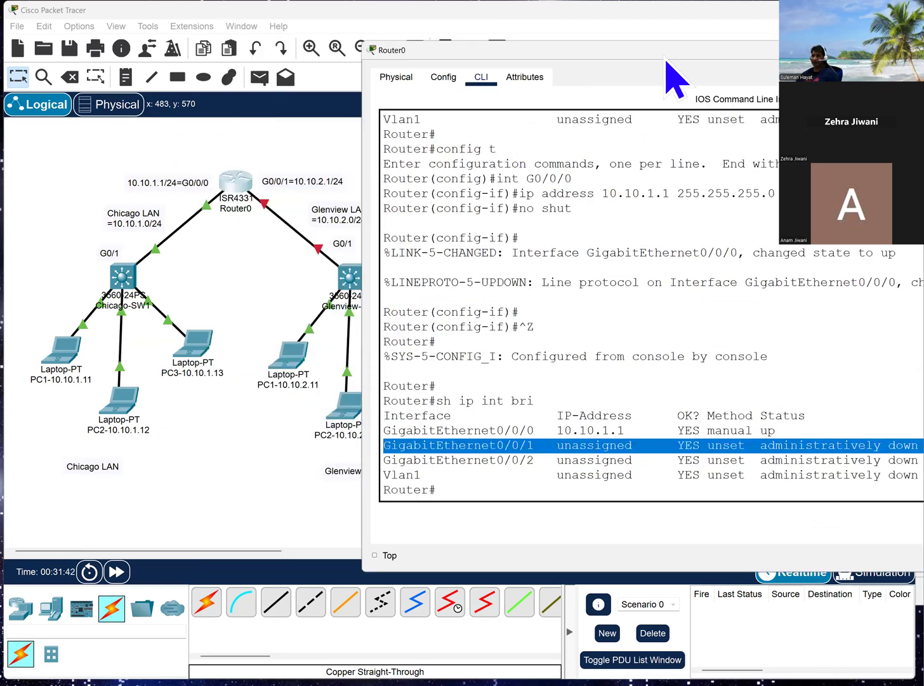
{"action": "left_click_drag", "start_coordinate": [665, 58], "coordinate": [725, 49]}
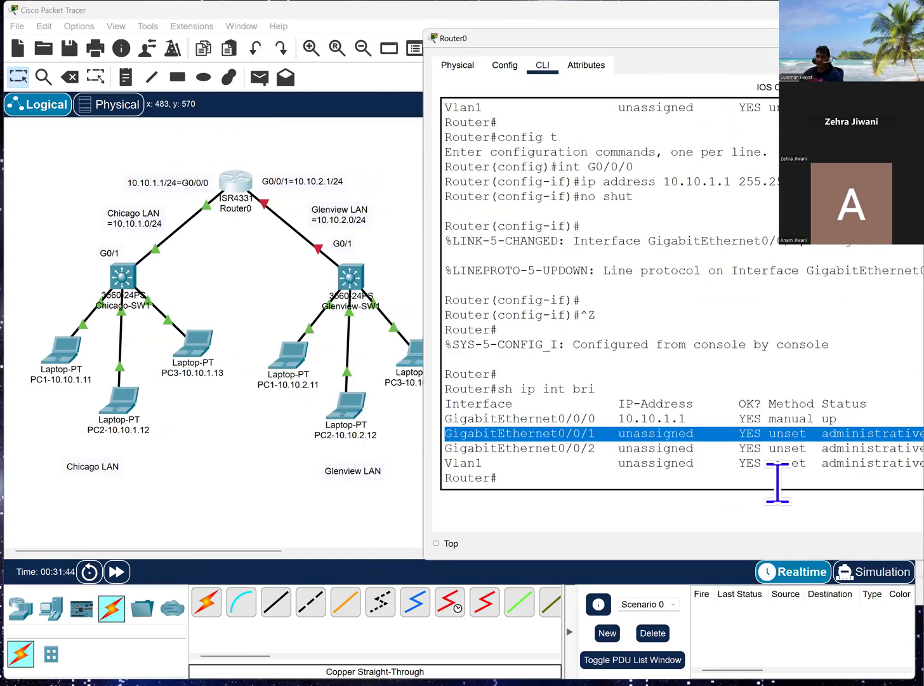
Step: Enter global configuration mode with config t and select interface g0/0/1
{"action": "type", "text": "config t"}
{"action": "key", "text": "Return"}
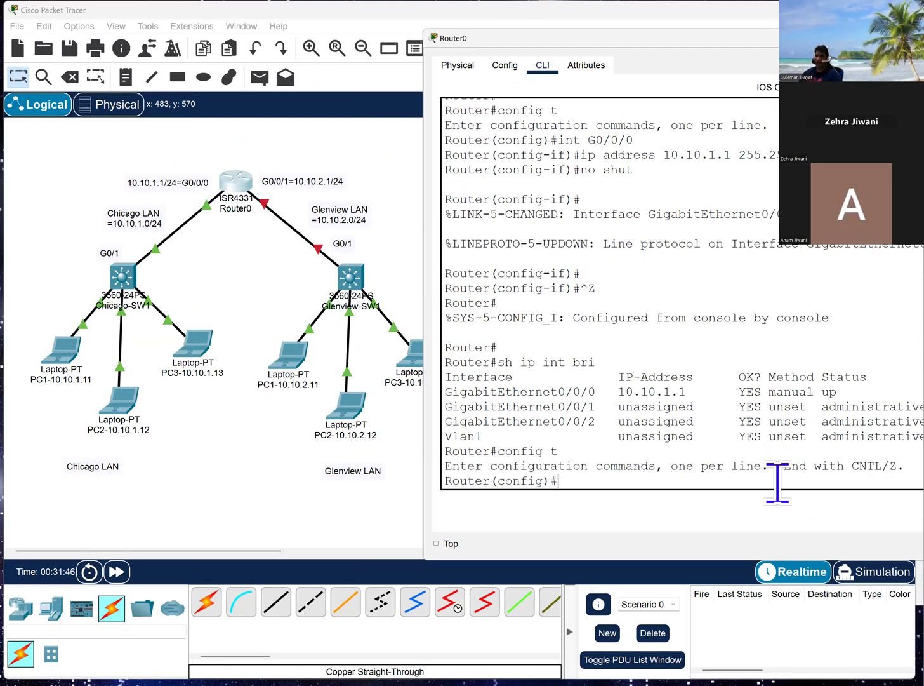
{"action": "type", "text": "int"}
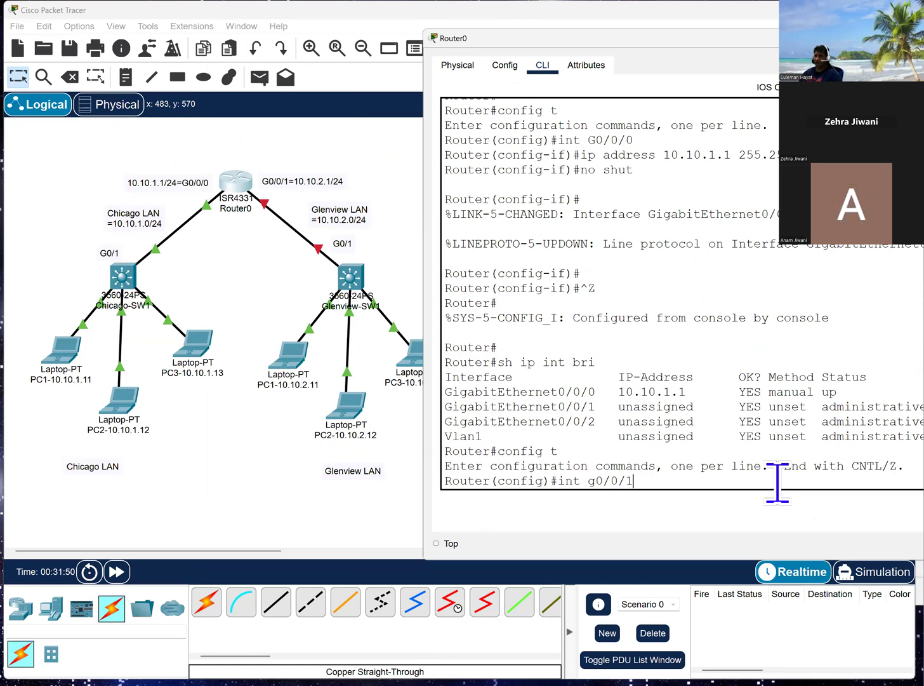
{"action": "type", "text": " g0/0/1"}
{"action": "key", "text": "Return"}
Step: Expand ip add to the full ip address command for the interface, and compare the abbreviated and complete forms
{"action": "type", "text": "ip ad"}
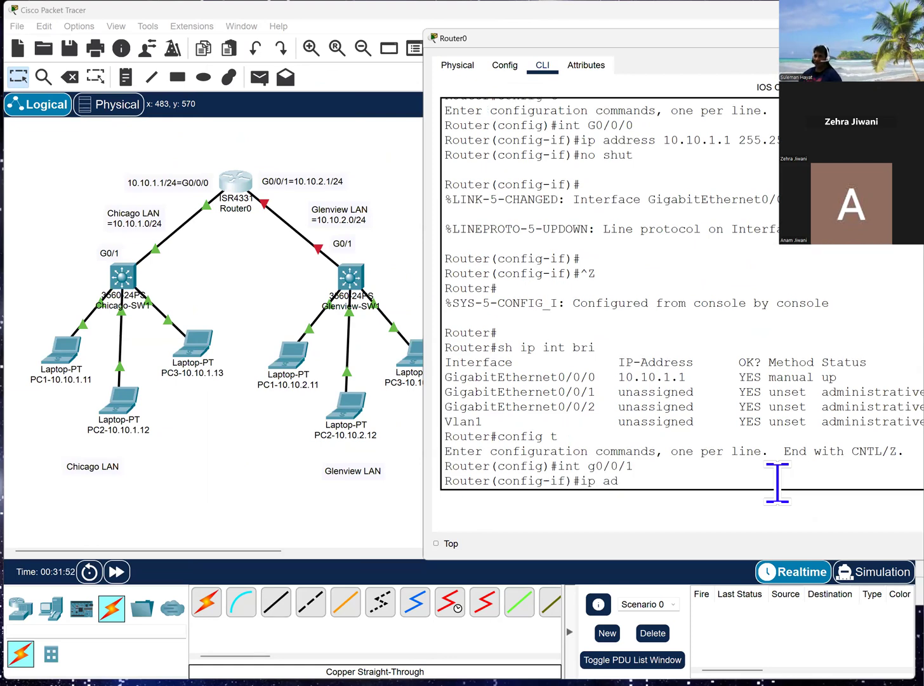
{"action": "type", "text": "d"}
{"action": "key", "text": "Tab"}
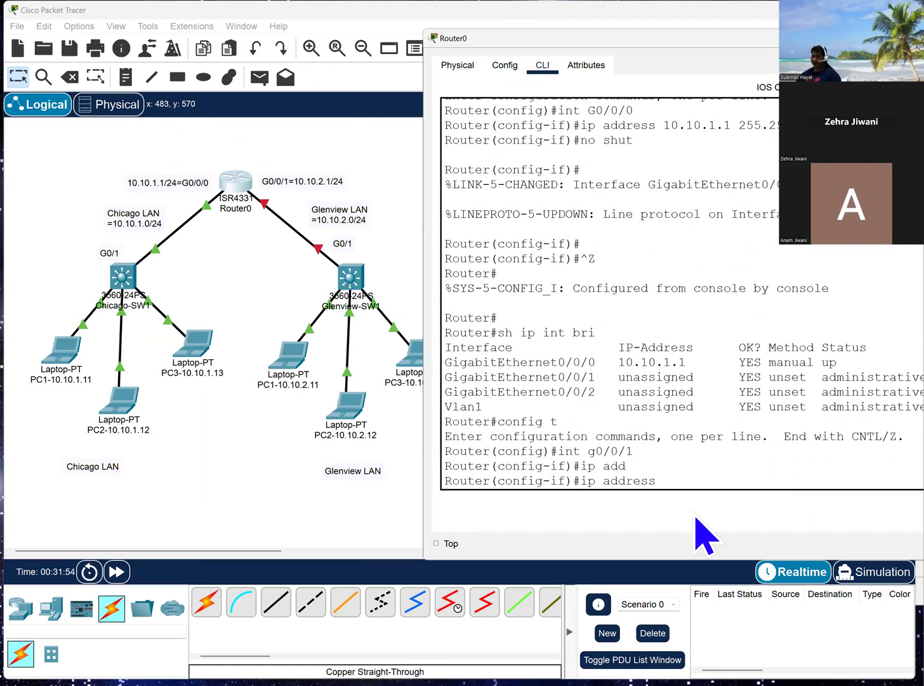
{"action": "left_click", "coordinate": [632, 467]}
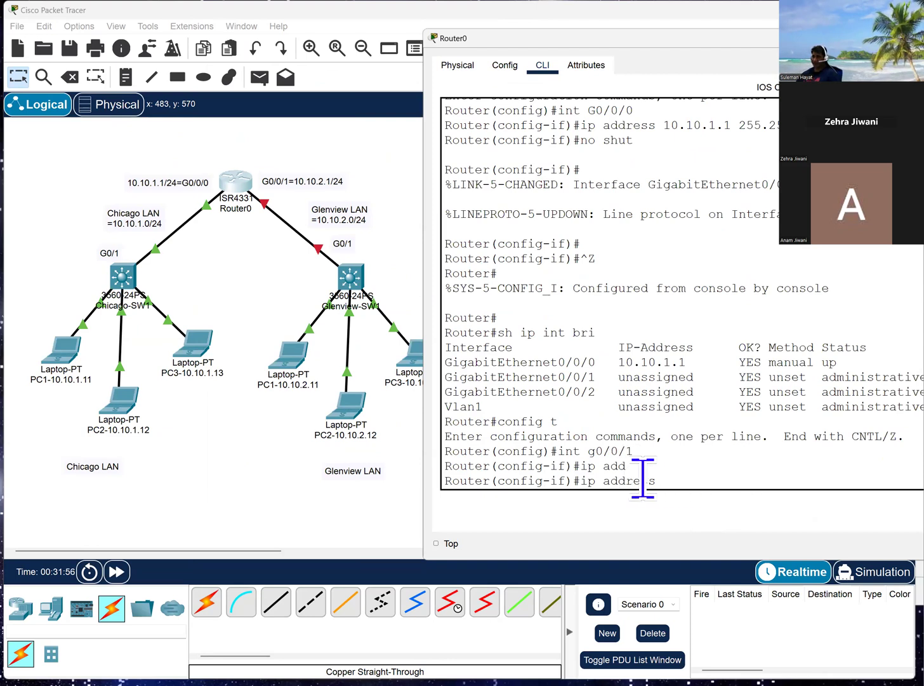
{"action": "left_click_drag", "start_coordinate": [604, 481], "coordinate": [664, 481]}
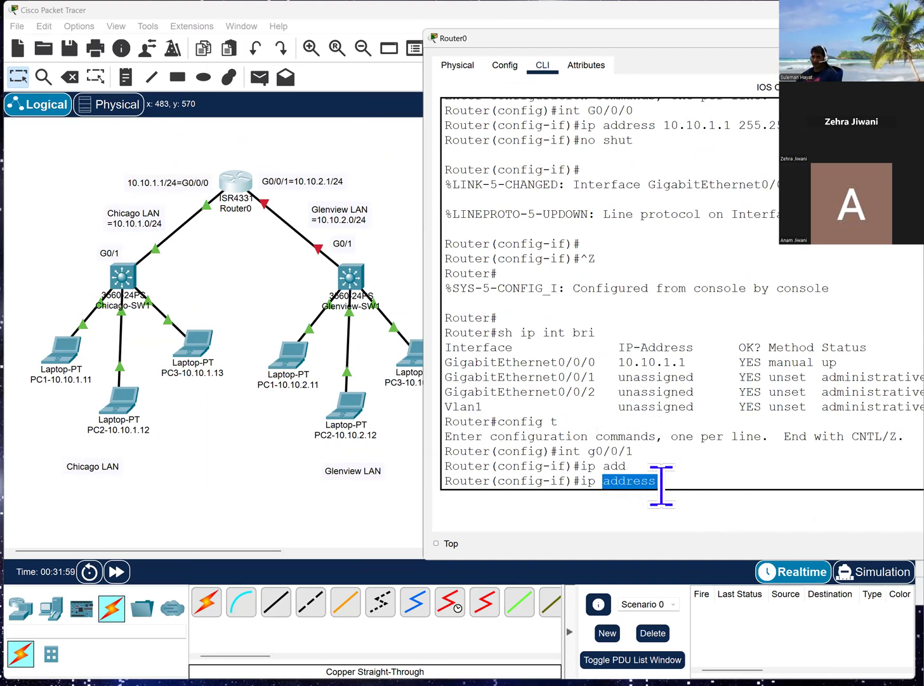
{"action": "left_click", "coordinate": [628, 469]}
{"action": "left_click_drag", "start_coordinate": [606, 467], "coordinate": [621, 467]}
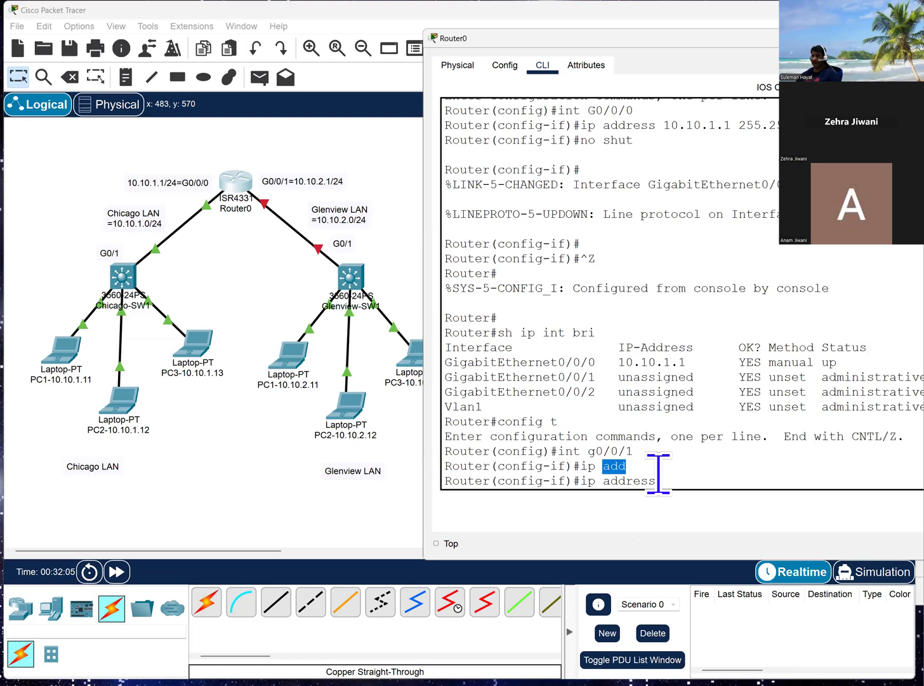
{"action": "mouse_move", "coordinate": [658, 476]}
{"action": "left_mouse_down"}
{"action": "mouse_move", "coordinate": [616, 482]}
{"action": "mouse_move", "coordinate": [657, 477]}
{"action": "left_mouse_up"}
{"action": "left_click", "coordinate": [602, 484]}
{"action": "left_click", "coordinate": [672, 478]}
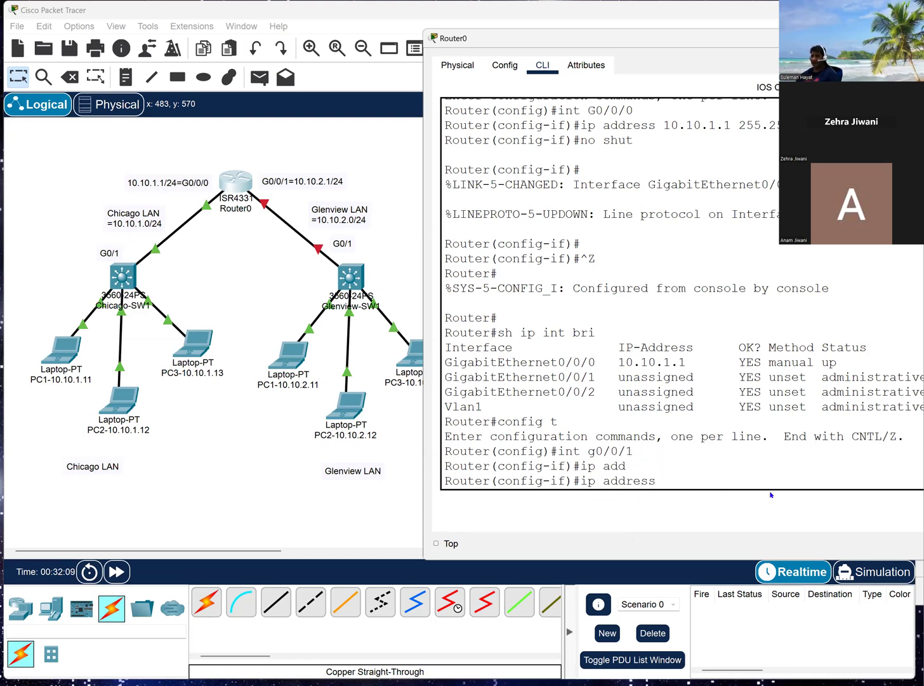
Step: Assign address 10.10.2.1 with mask 255.255.255.0 to interface g0/0/1 and enable it with no shut
{"action": "type", "text": "1"}
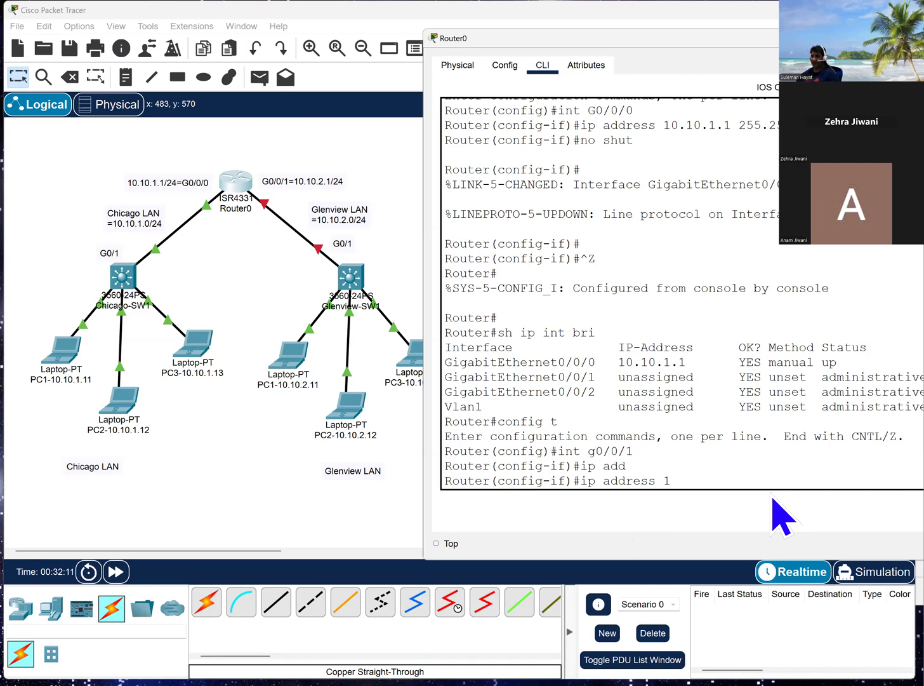
{"action": "type", "text": "0.10.2.1 255.255.255.0"}
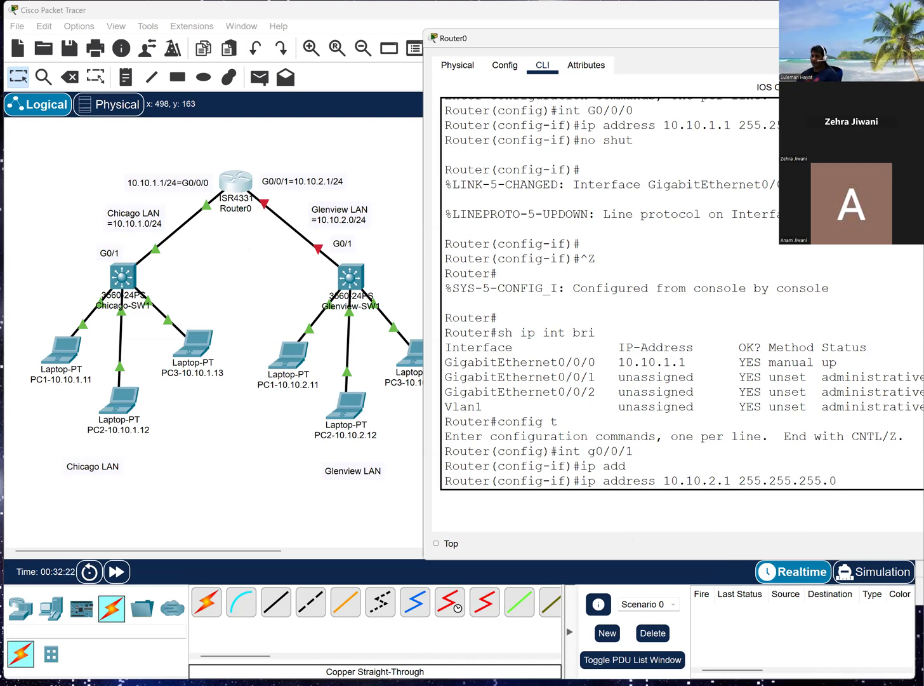
{"action": "key", "text": "Return"}
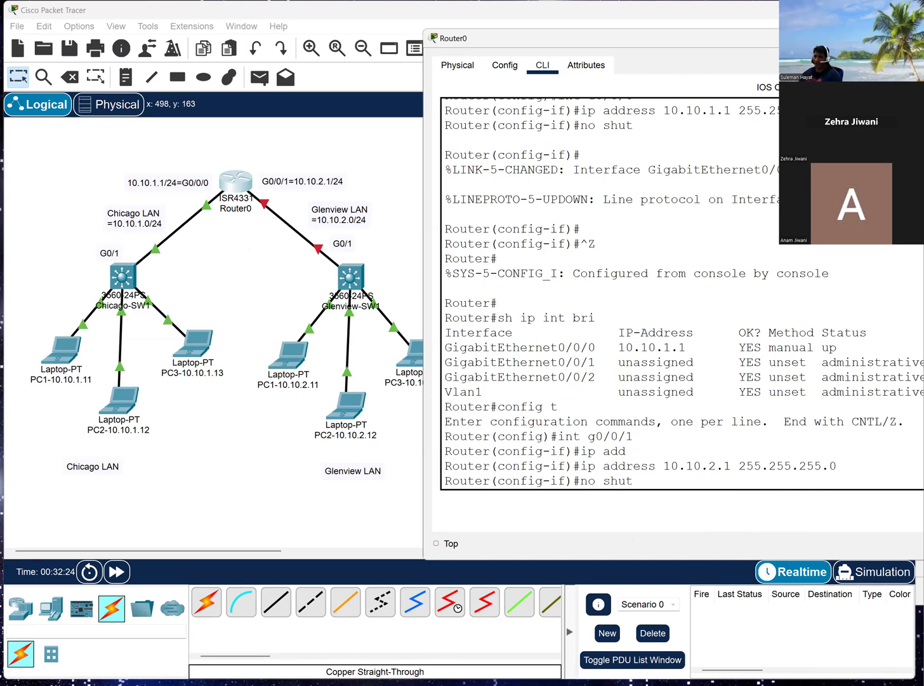
{"action": "type", "text": "no shut"}
{"action": "key", "text": "Return"}
{"action": "key", "text": "Return"}
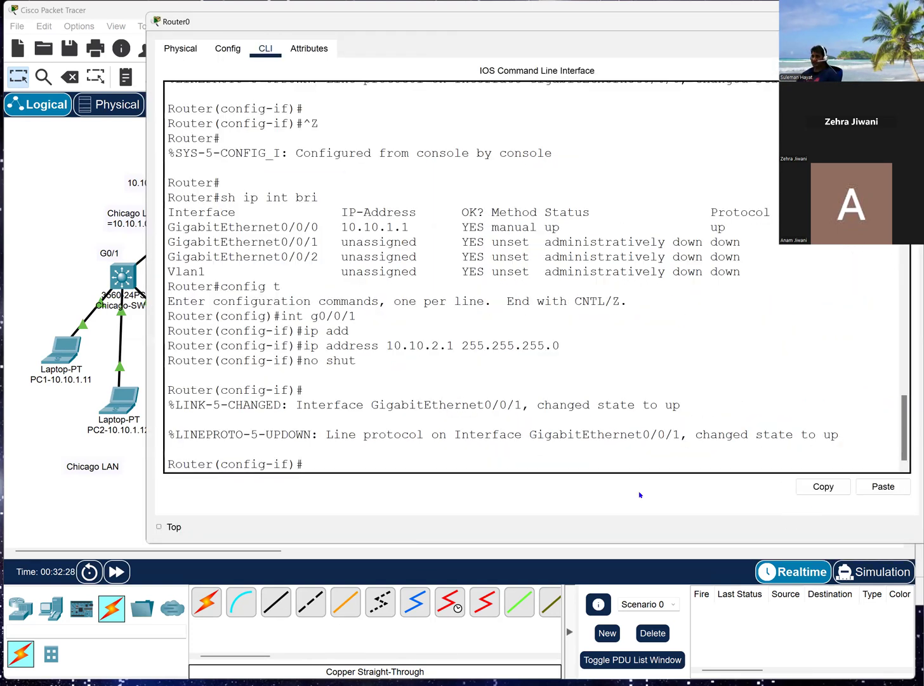
Step: Examine the line protocol message for GigabitEthernet0/0/1 in the router console
{"action": "left_click_drag", "start_coordinate": [696, 435], "coordinate": [844, 427]}
{"action": "left_click", "coordinate": [843, 429]}
{"action": "left_click_drag", "start_coordinate": [324, 436], "coordinate": [556, 436]}
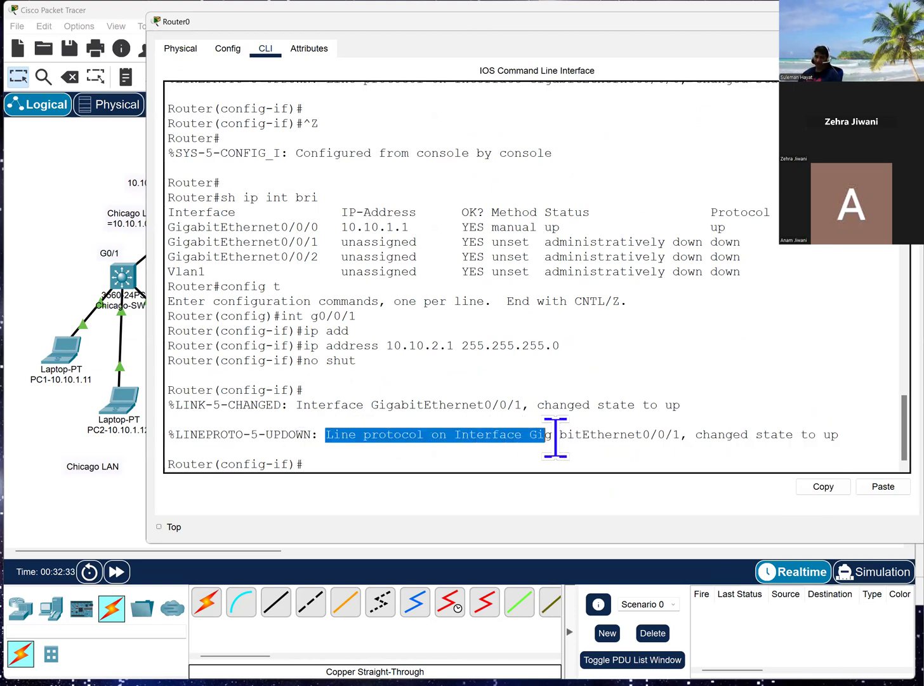
Step: Return to the privileged Router# prompt and list the interface summary with sh ip int bri
{"action": "key", "text": "Return"}
{"action": "key", "text": "ctrl+z"}
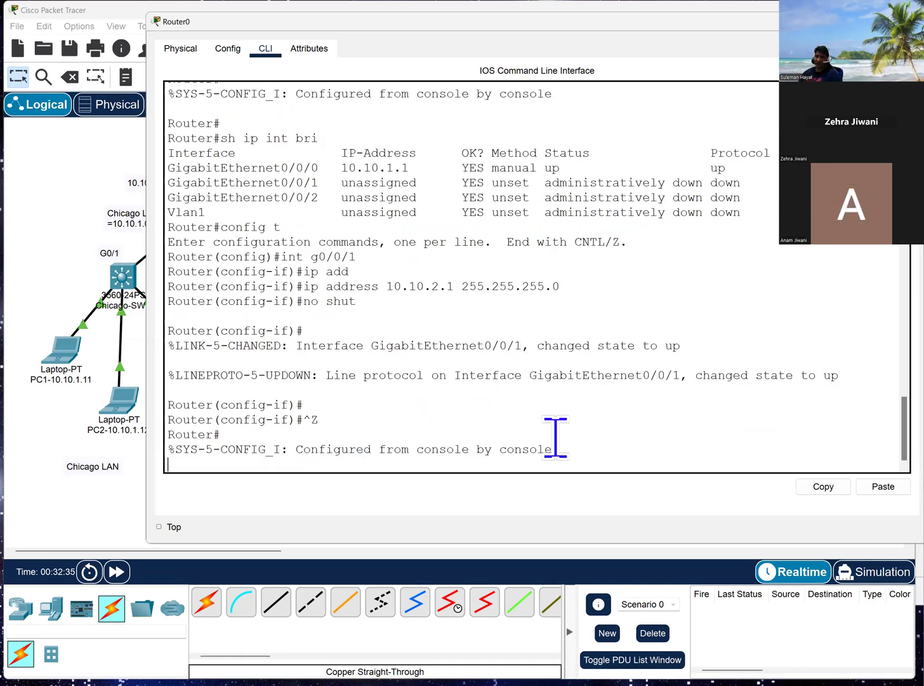
{"action": "key", "text": "Return"}
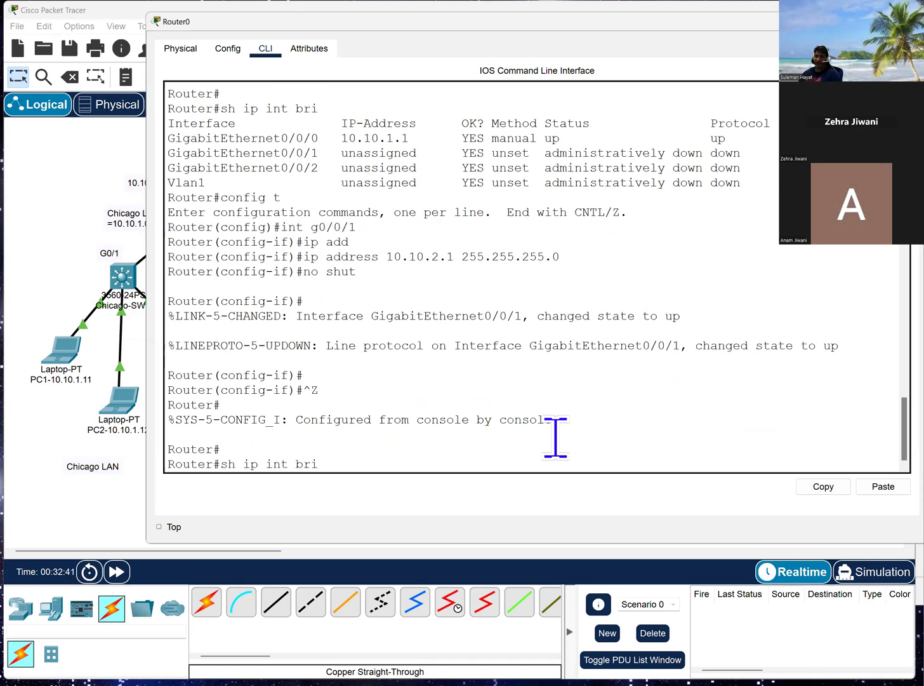
{"action": "key", "text": "Return"}
Step: Examine the GigabitEthernet0/0/0 and GigabitEthernet0/0/1 entries in the summary alongside the router's links in the topology
{"action": "left_click_drag", "start_coordinate": [732, 420], "coordinate": [132, 402]}
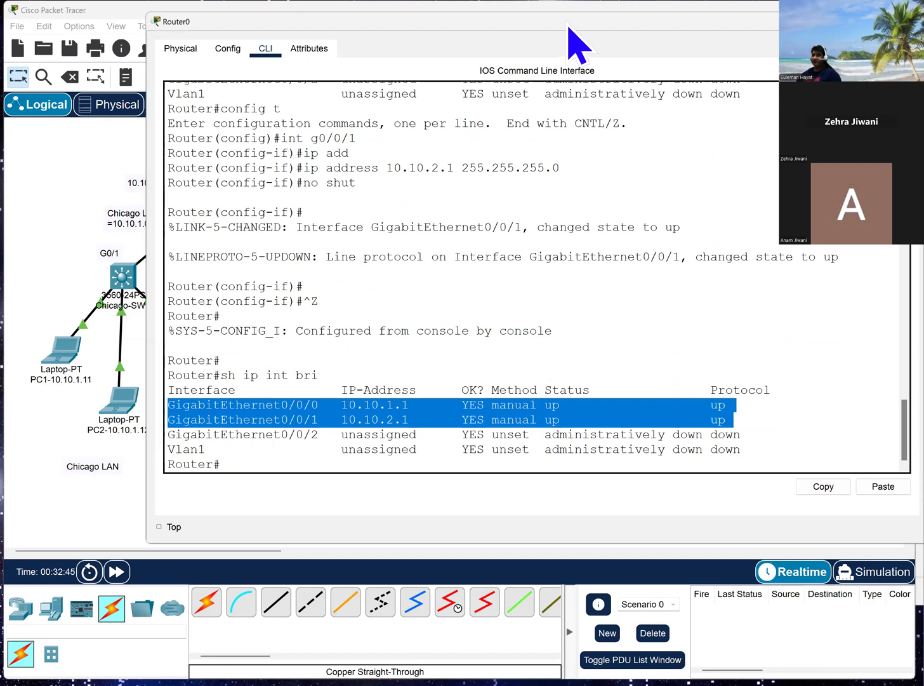
{"action": "left_click_drag", "start_coordinate": [568, 28], "coordinate": [701, 13]}
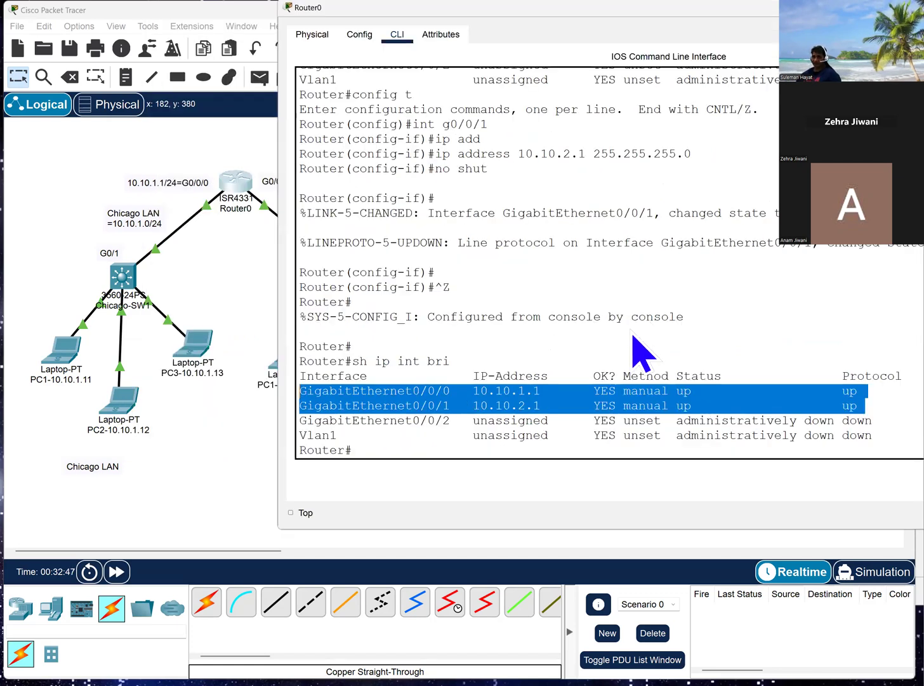
{"action": "left_click", "coordinate": [681, 391]}
{"action": "key", "text": "Return"}
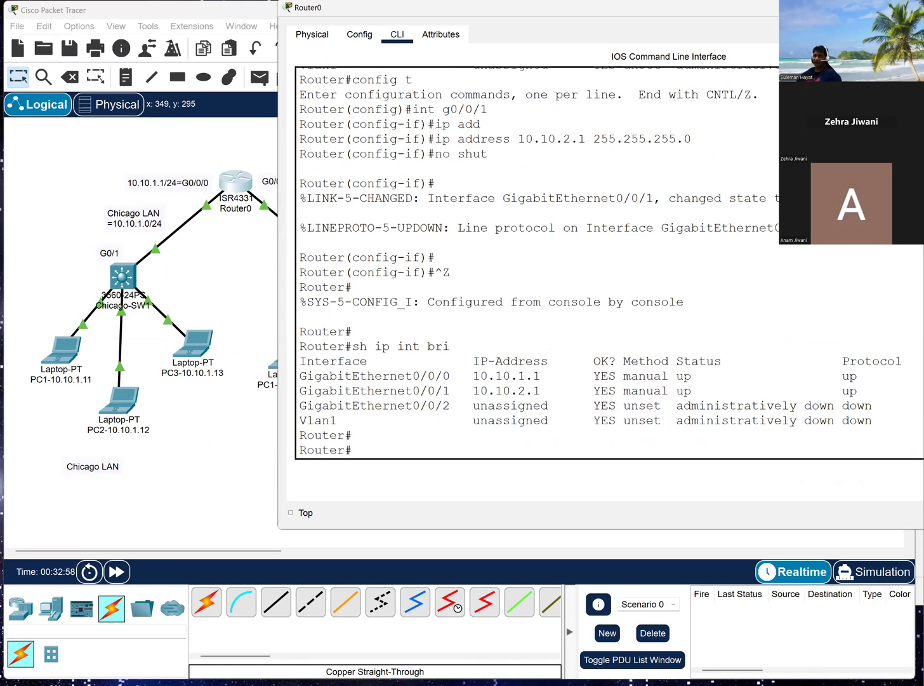
Step: Open the Command Prompt on the Chicago laptop PC1-10.10.1.11 and run ipconfig
{"action": "left_click", "coordinate": [226, 475]}
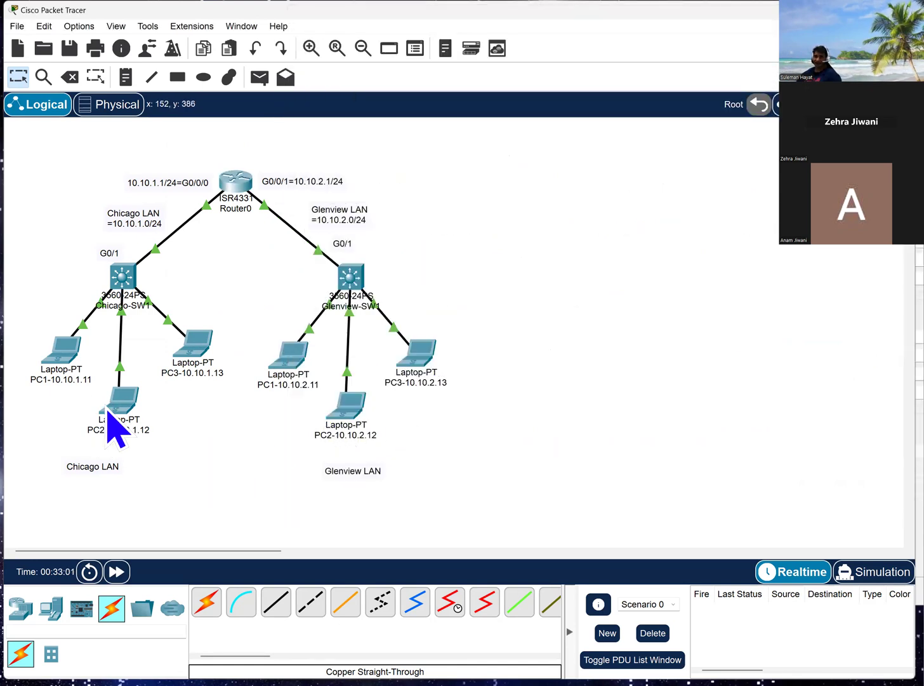
{"action": "left_click", "coordinate": [61, 372]}
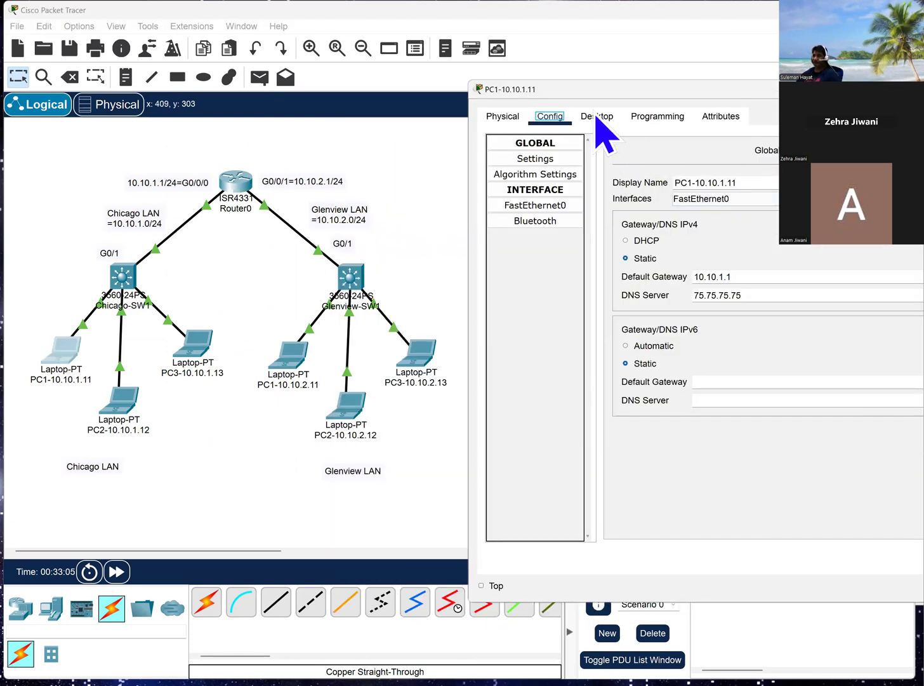
{"action": "left_click", "coordinate": [597, 116]}
{"action": "left_click", "coordinate": [819, 178]}
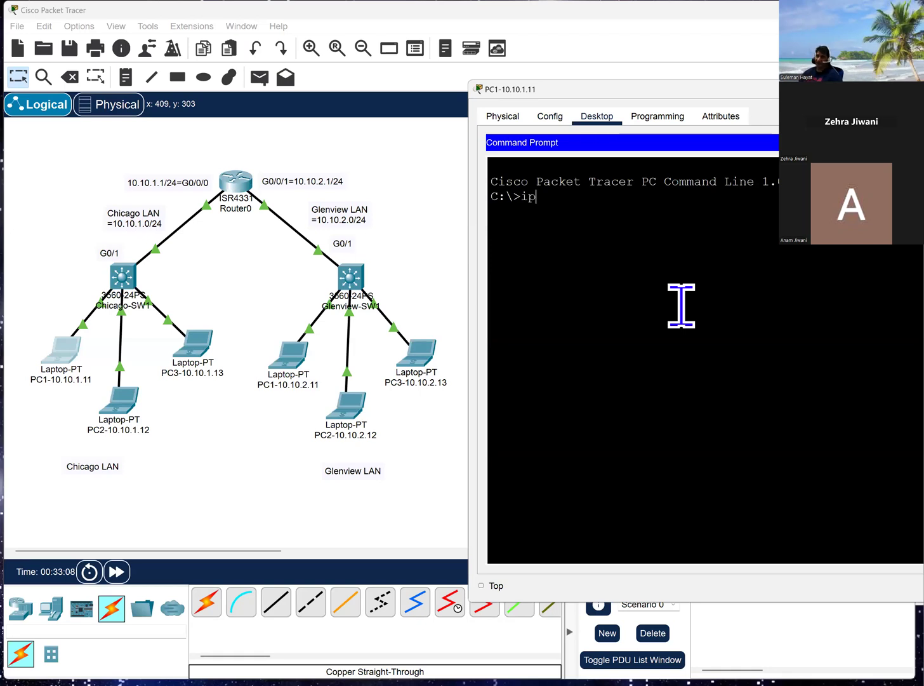
{"action": "type", "text": "ipconfig"}
{"action": "key", "text": "Return"}
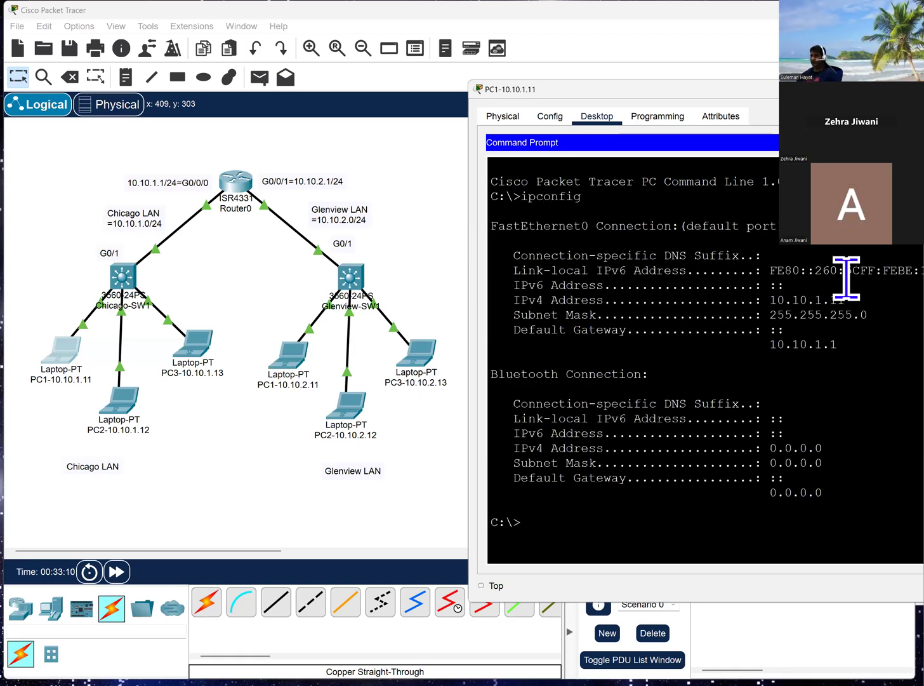
Step: Check the laptop's default gateway address and ping 10.10.1.1 from the Chicago laptop
{"action": "left_click_drag", "start_coordinate": [845, 345], "coordinate": [785, 346]}
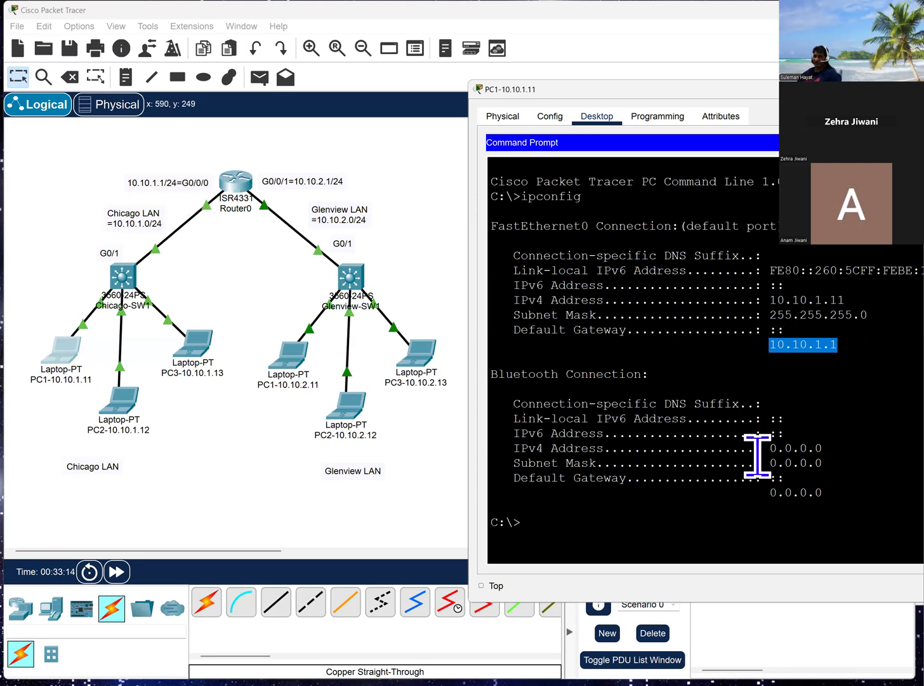
{"action": "type", "text": "ping 10.10.1.1"}
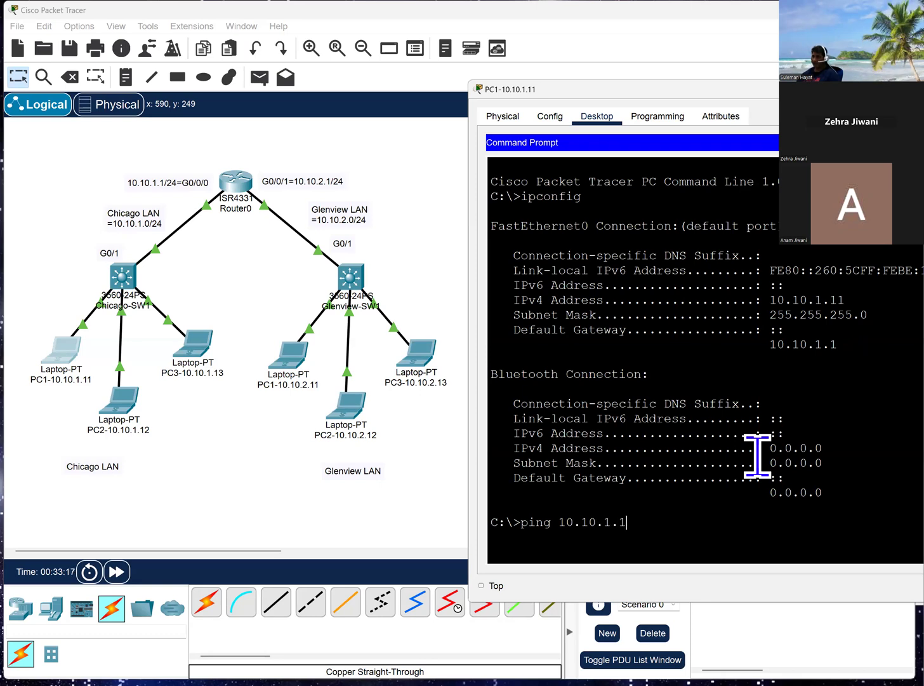
{"action": "key", "text": "Return"}
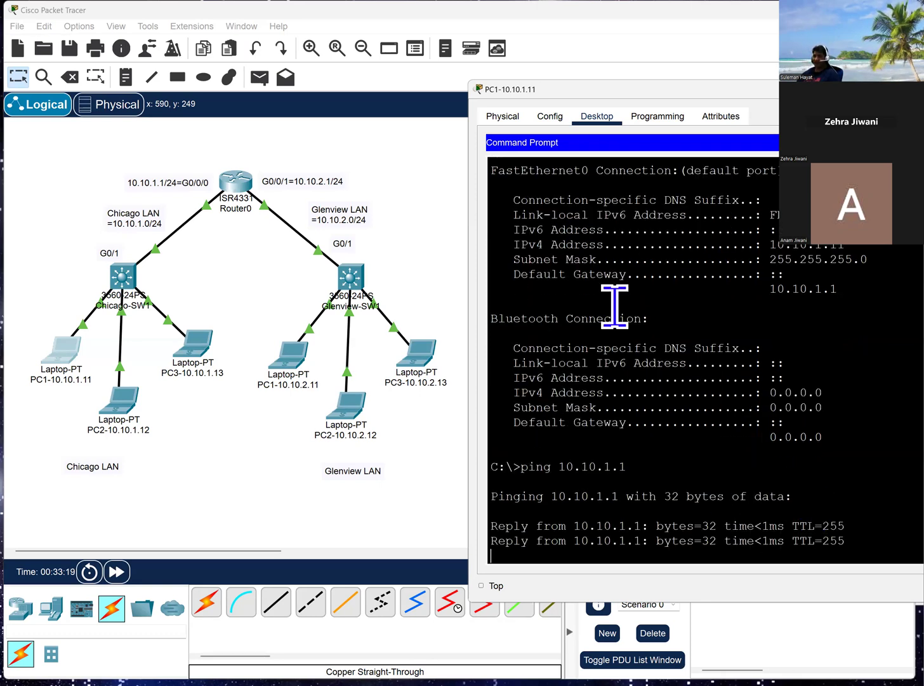
Step: Switch to the Command Prompt of the Glenview laptop PC1-10.10.2.11 and run ipconfig
{"action": "left_click", "coordinate": [299, 372]}
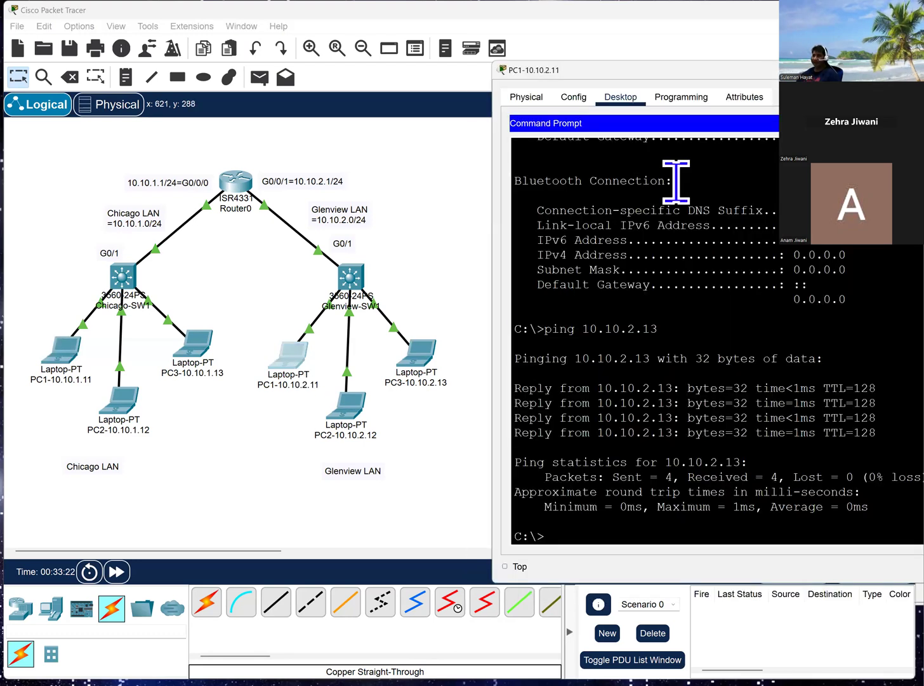
{"action": "key", "text": "Return"}
{"action": "key", "text": "Return"}
{"action": "type", "text": "ipconifg"}
{"action": "key", "text": "Return"}
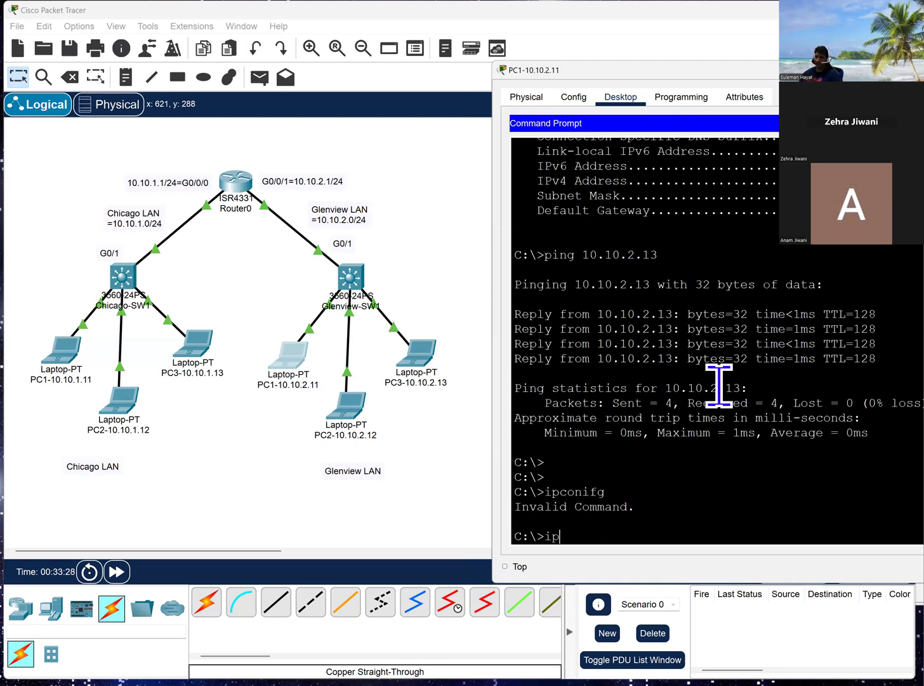
{"action": "type", "text": "ipconfig"}
{"action": "key", "text": "Return"}
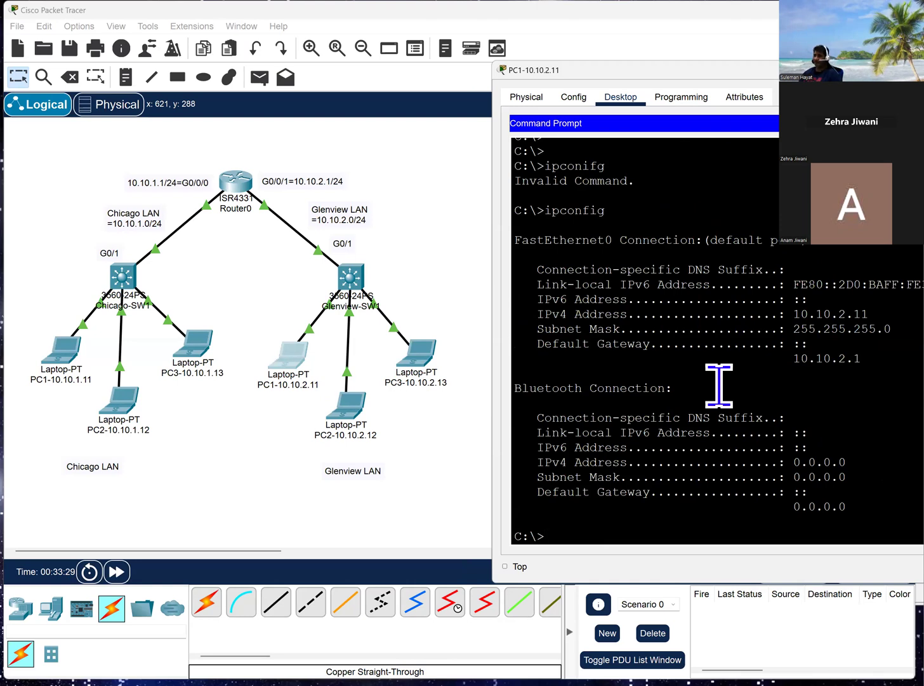
Step: Check the laptop's default gateway address and ping 10.10.2.1 from the Glenview laptop
{"action": "left_click_drag", "start_coordinate": [862, 358], "coordinate": [800, 358]}
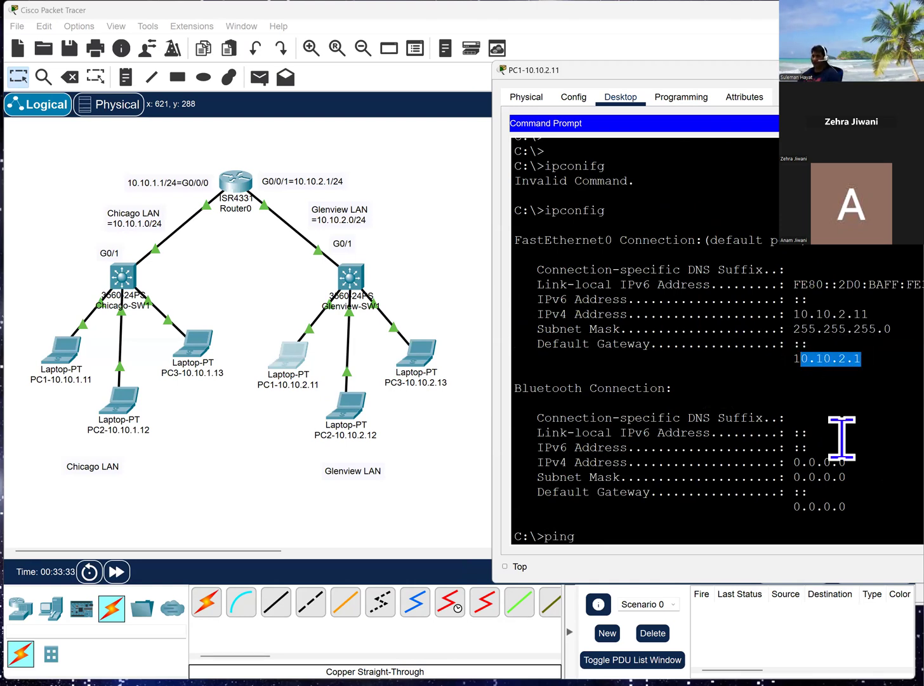
{"action": "type", "text": "ping 10.10.2."}
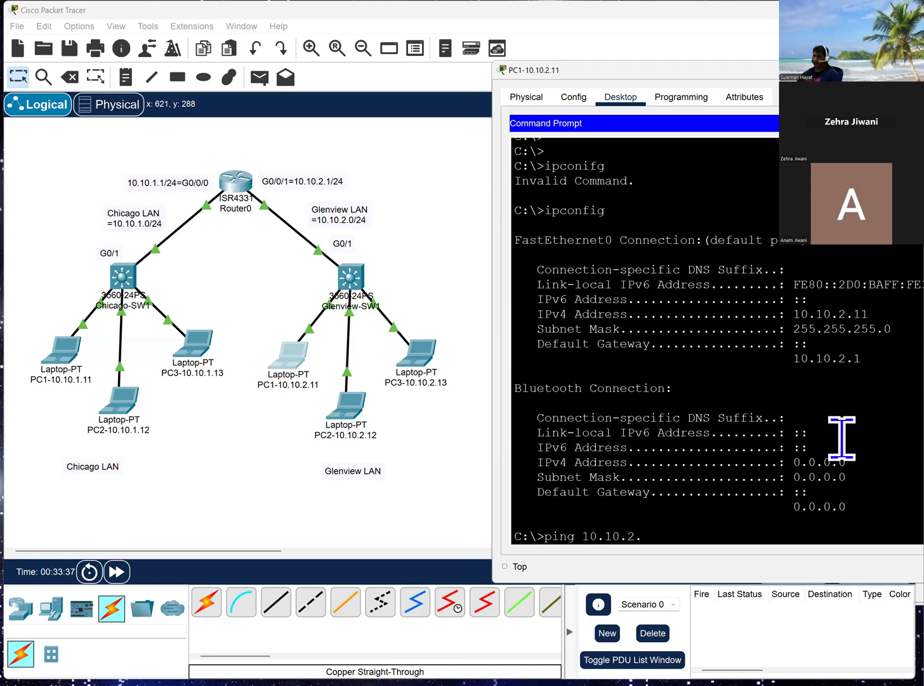
{"action": "key", "text": "Return"}
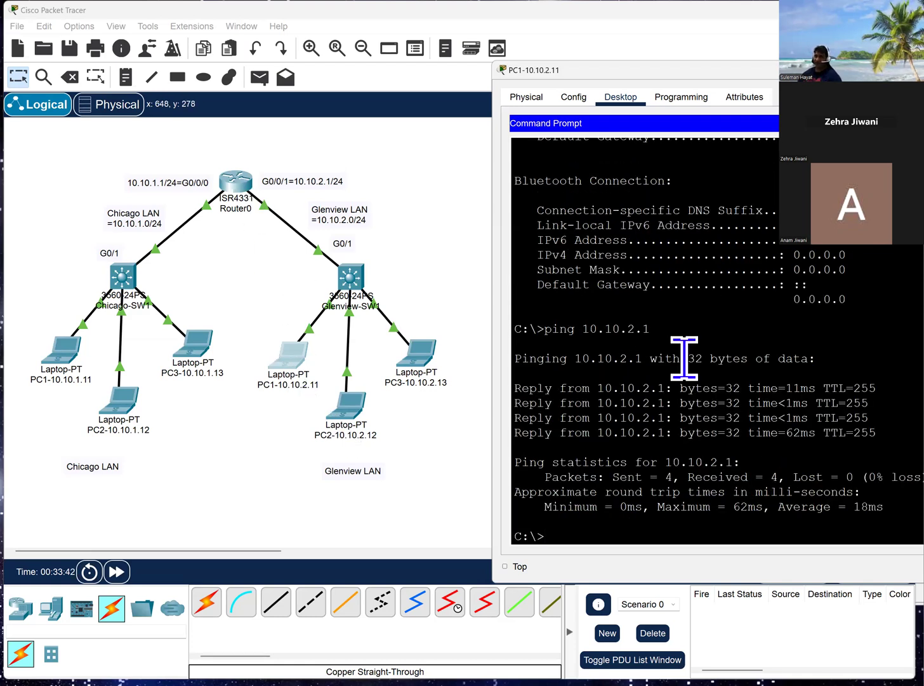
Step: Ping the Chicago laptop at 10.10.1.11 from the Glenview laptop PC1-10.10.2.11
{"action": "key", "text": "Return"}
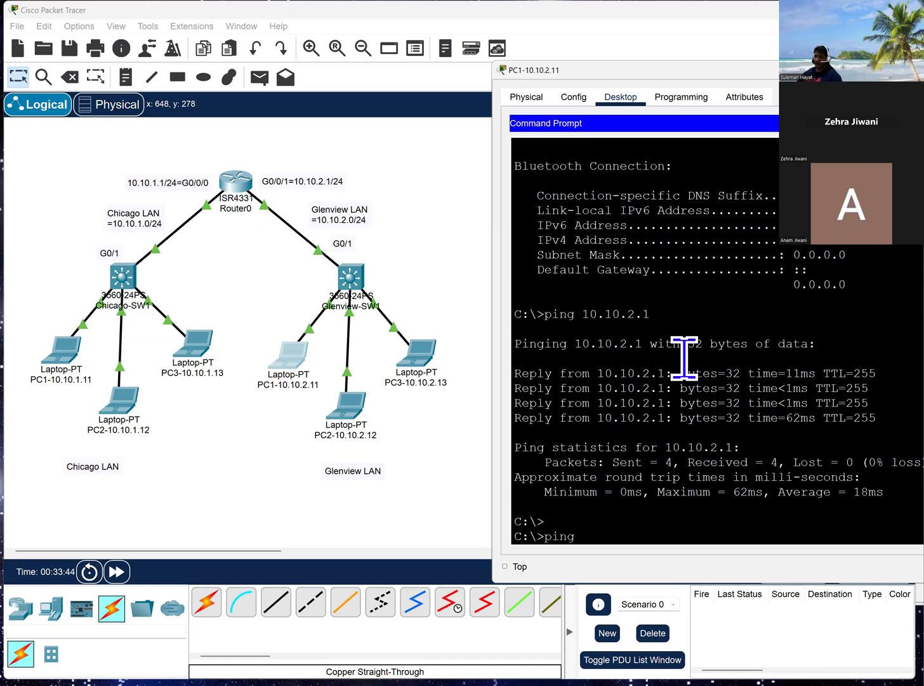
{"action": "type", "text": "10.10.1"}
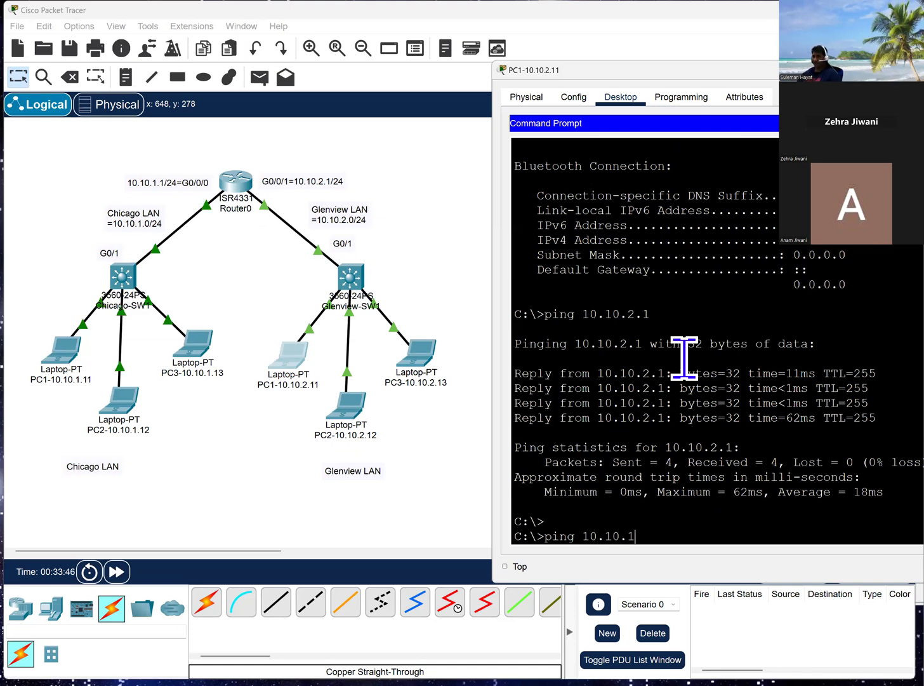
{"action": "type", "text": ".11"}
{"action": "key", "text": "Return"}
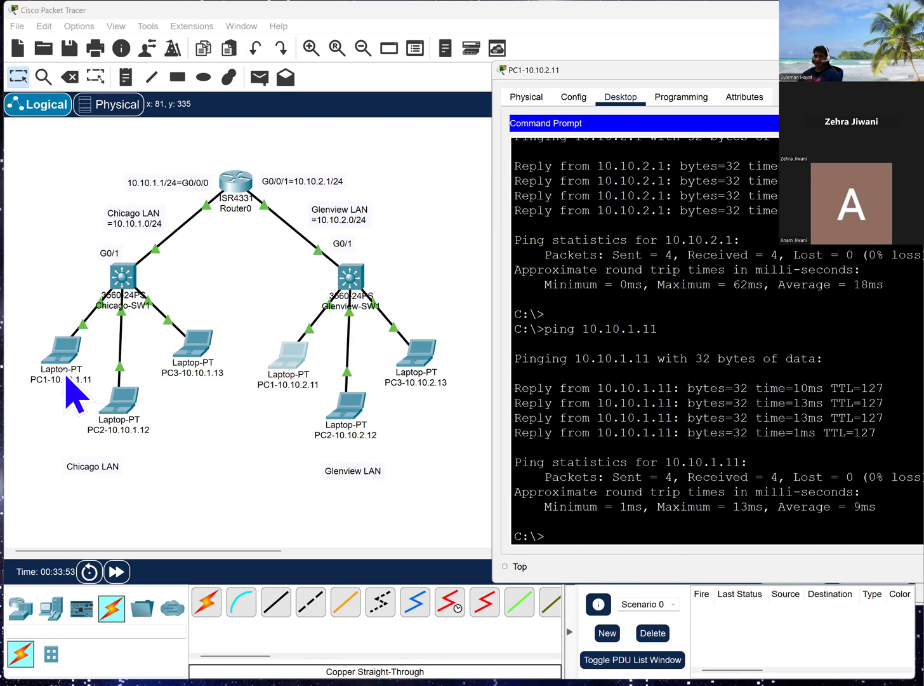
Step: Switch to the Chicago laptop PC1-10.10.1.11, ping 10.10.2.11 from its Command Prompt, and close the laptop's window
{"action": "left_click_drag", "start_coordinate": [887, 74], "coordinate": [538, 108]}
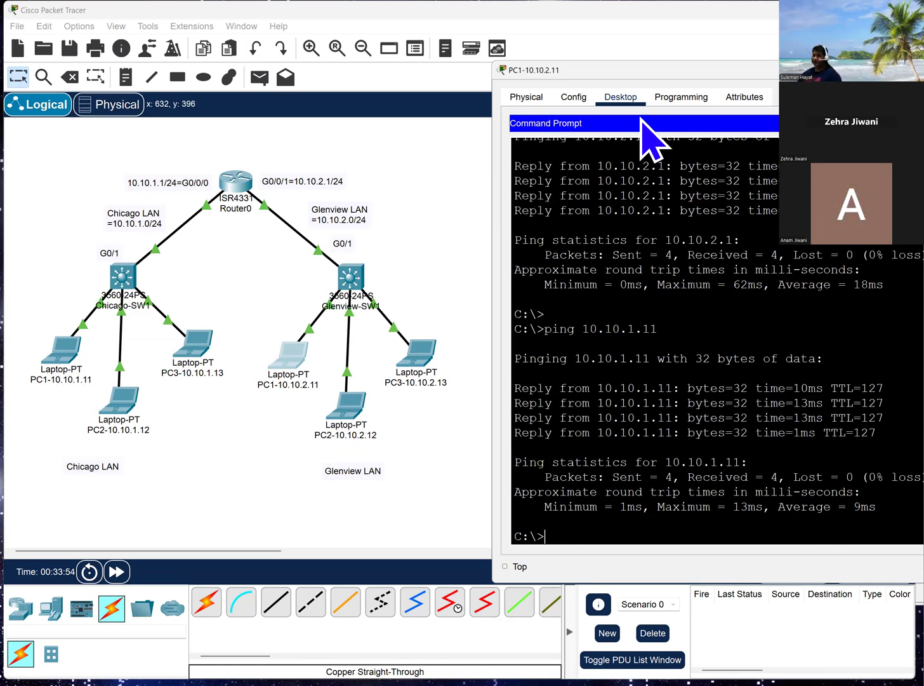
{"action": "left_click", "coordinate": [644, 106]}
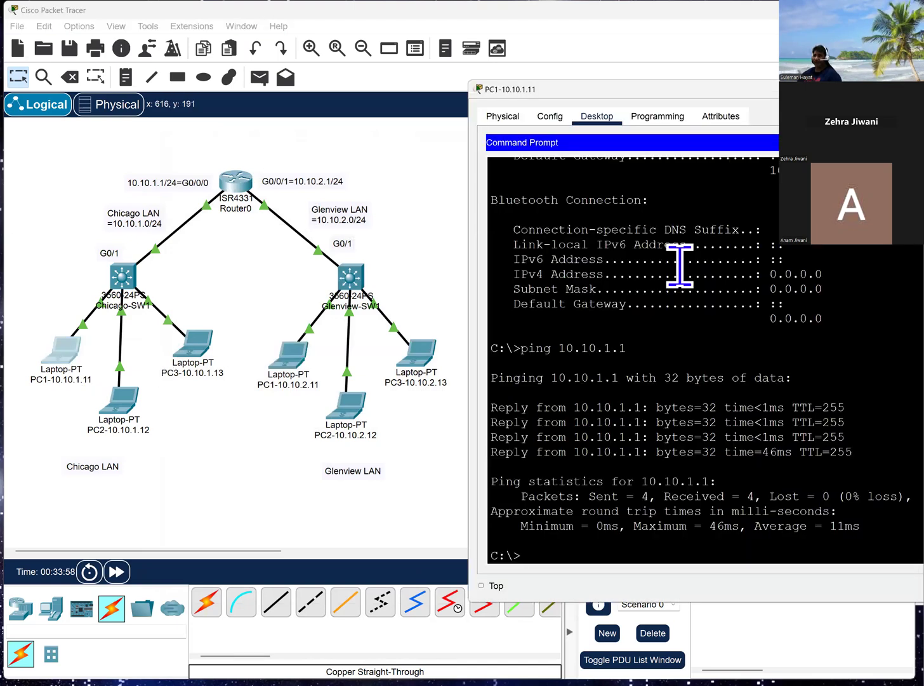
{"action": "type", "text": "ping 10.10.2.11"}
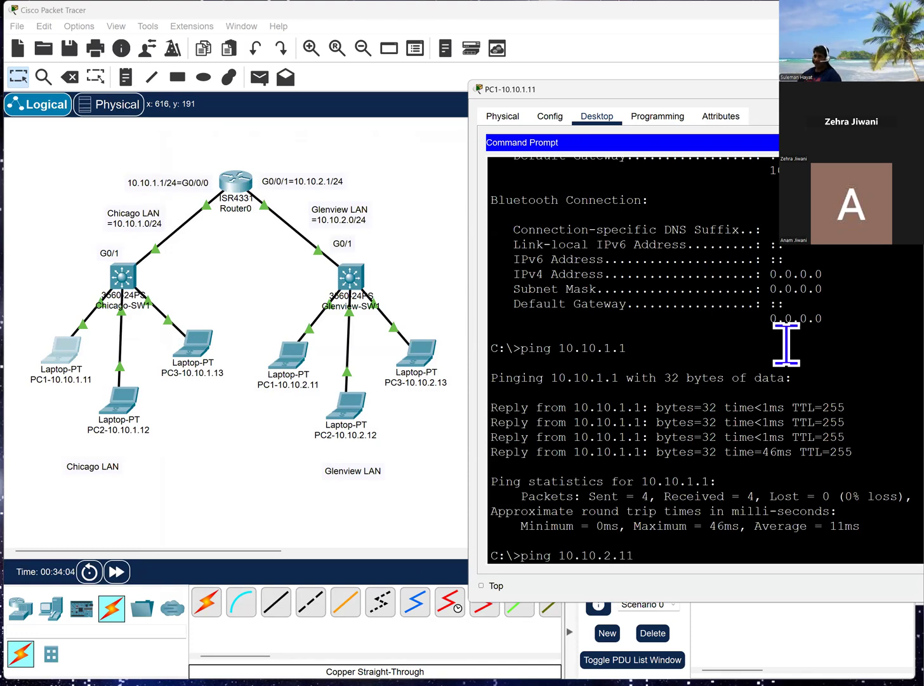
{"action": "key", "text": "Return"}
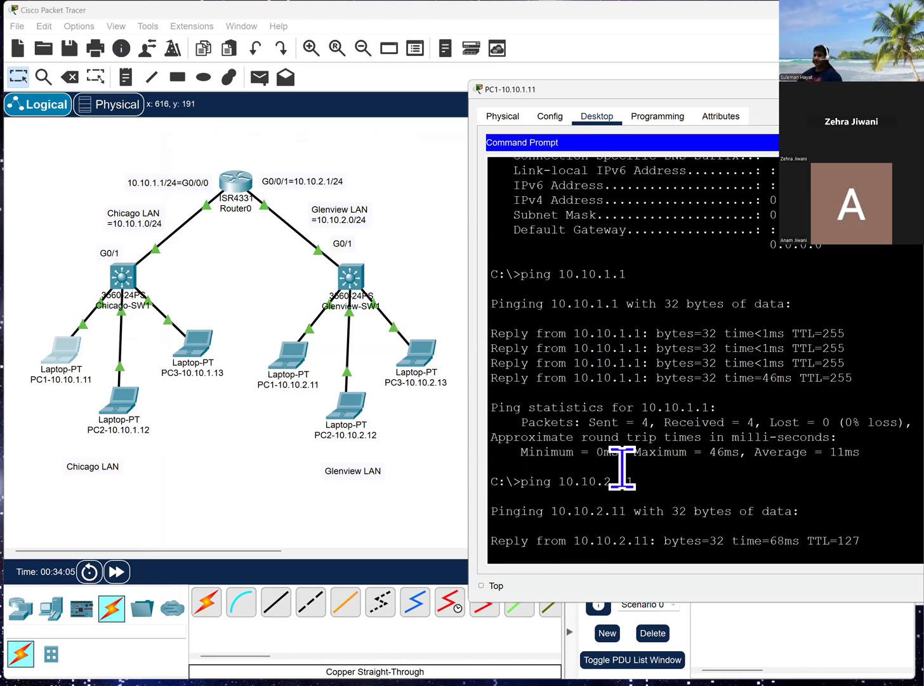
{"action": "left_click_drag", "start_coordinate": [716, 85], "coordinate": [685, 30]}
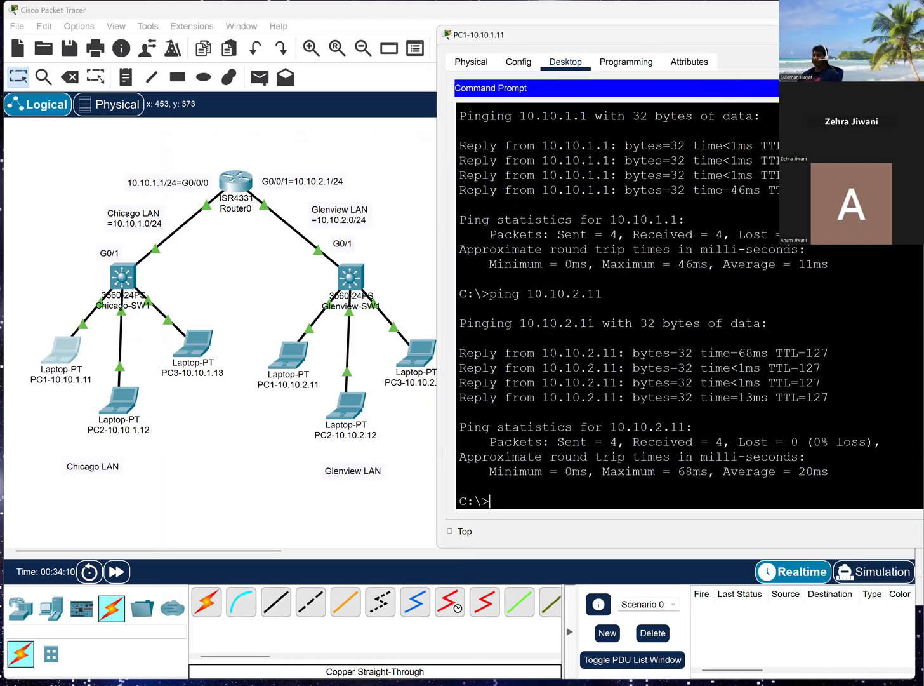
{"action": "key", "text": "alt+F4"}
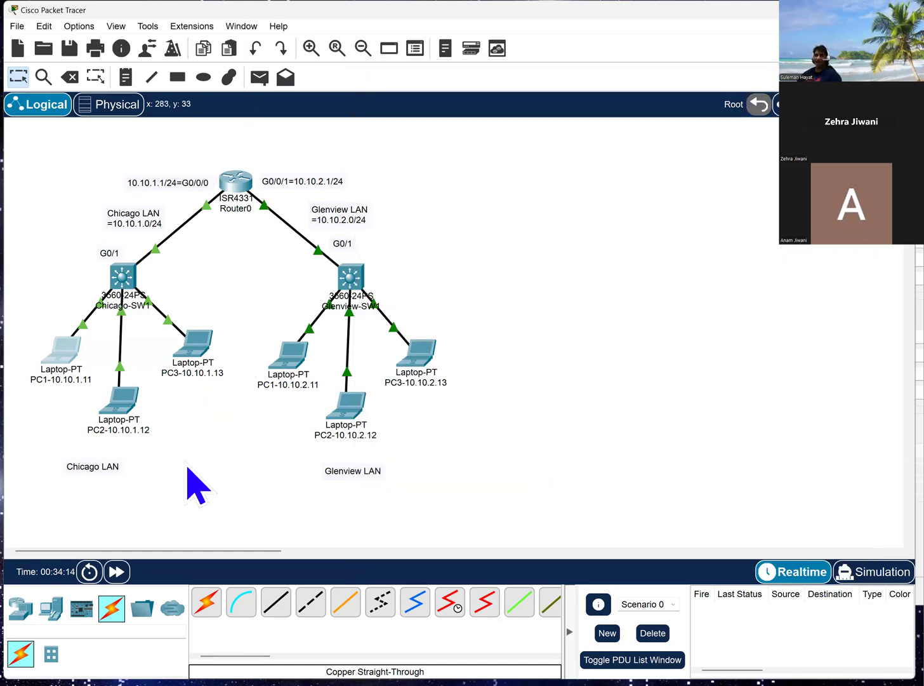
Step: Place a note reading "WAN=Wide Area Network" just above Router0 in the topology
{"action": "left_click", "coordinate": [124, 78]}
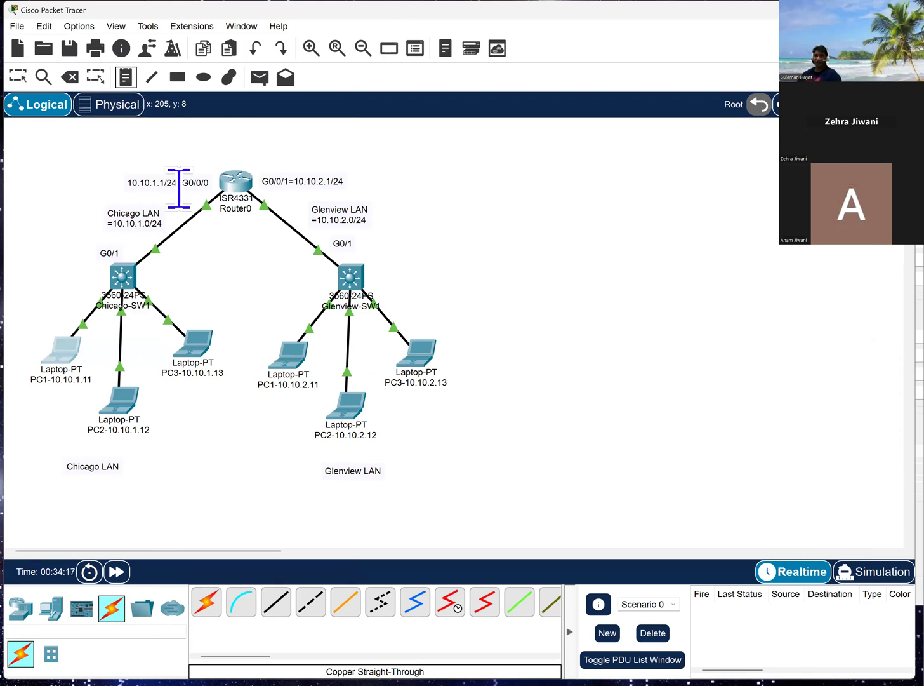
{"action": "left_click", "coordinate": [203, 148]}
{"action": "type", "text": "WAN"}
{"action": "type", "text": "-"}
{"action": "key", "text": "BackSpace"}
{"action": "type", "text": "=Wide Area Network"}
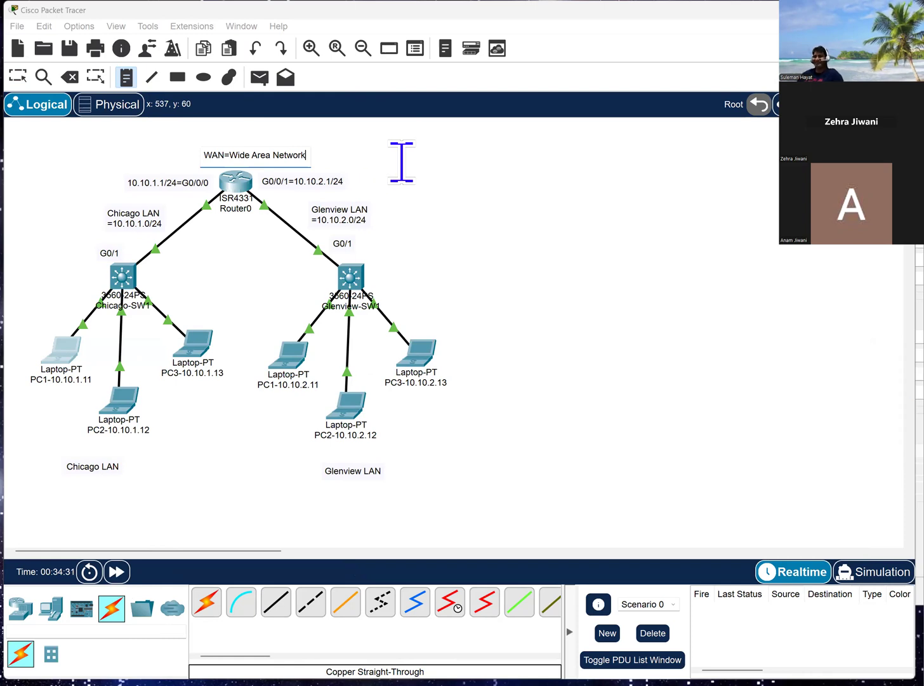
{"action": "left_click", "coordinate": [469, 220]}
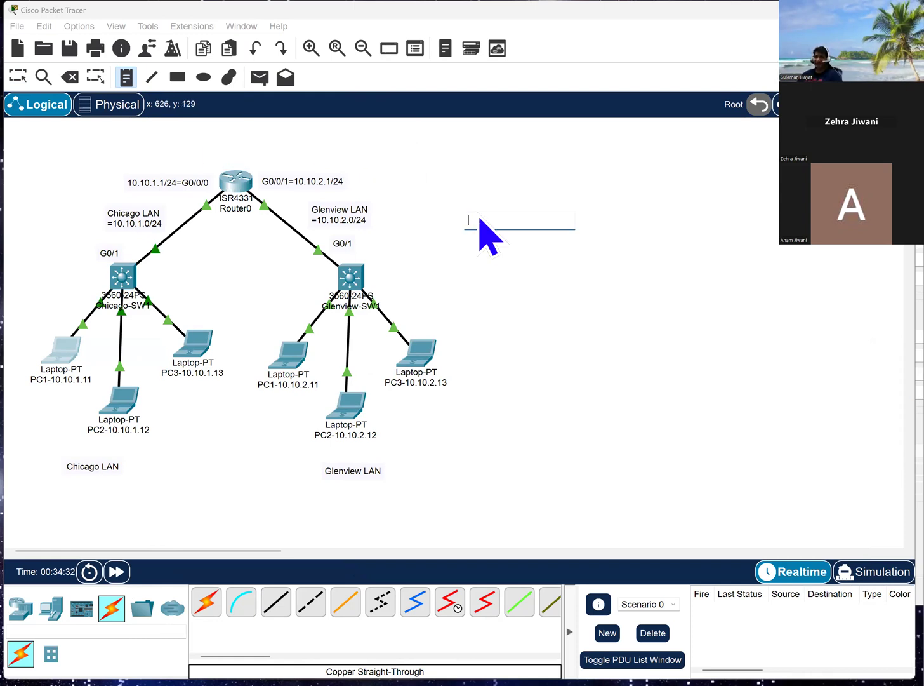
{"action": "key", "text": "Escape"}
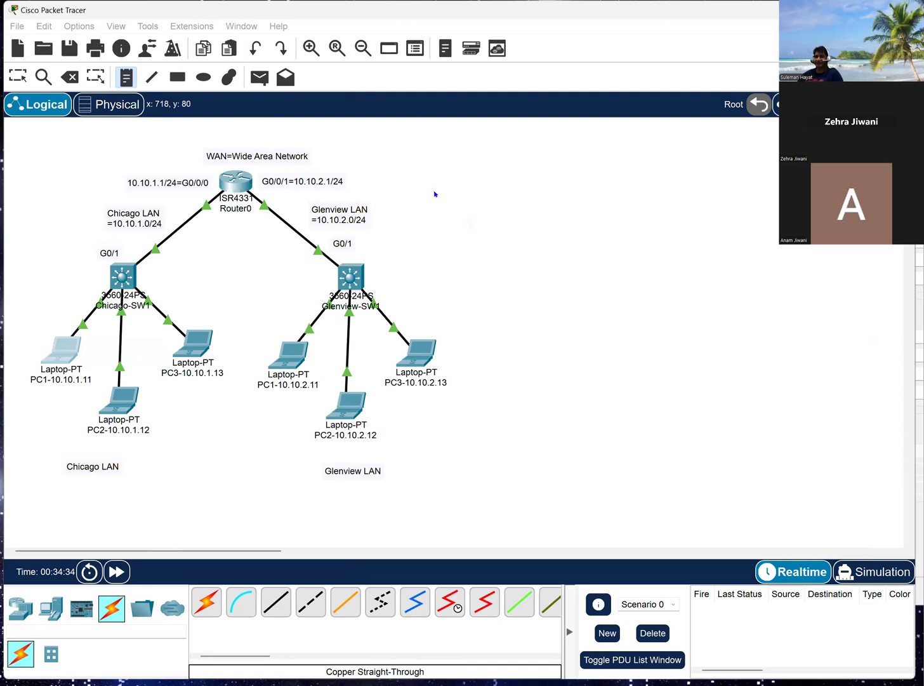